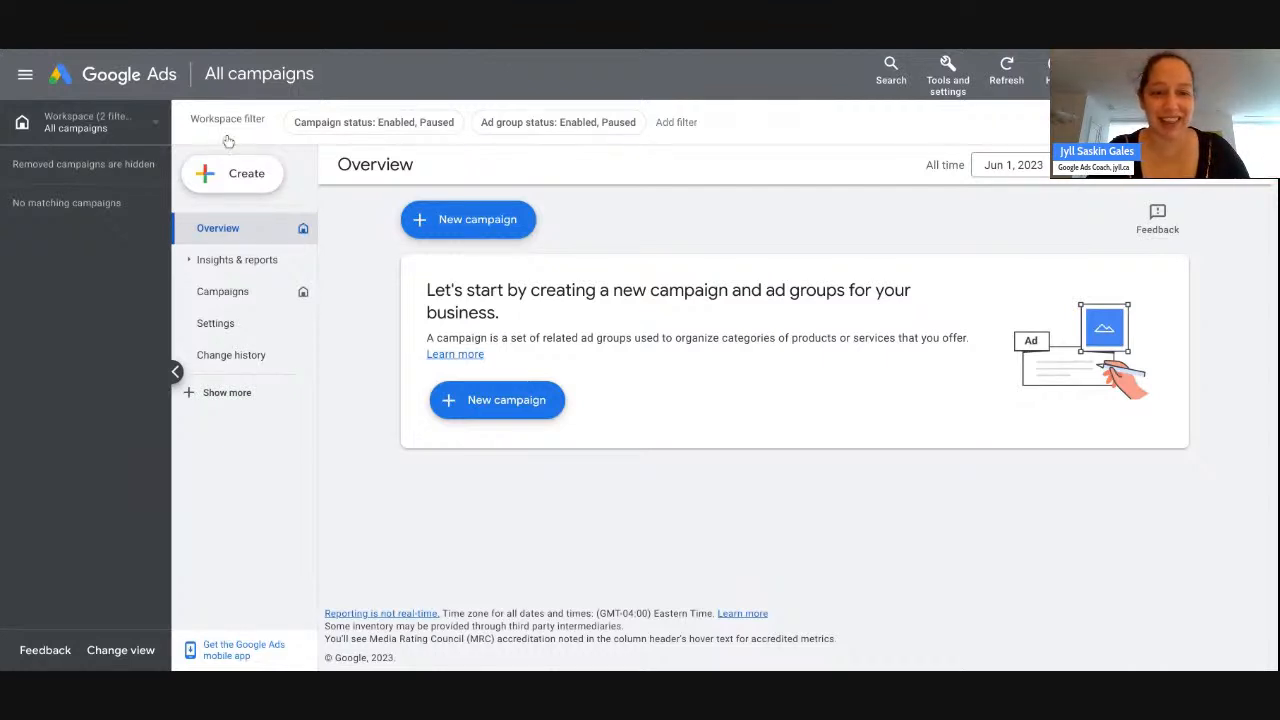
# - Start a new campaign without a goal's guidance, picking Website traffic as the objective
pyautogui.click(471, 222)
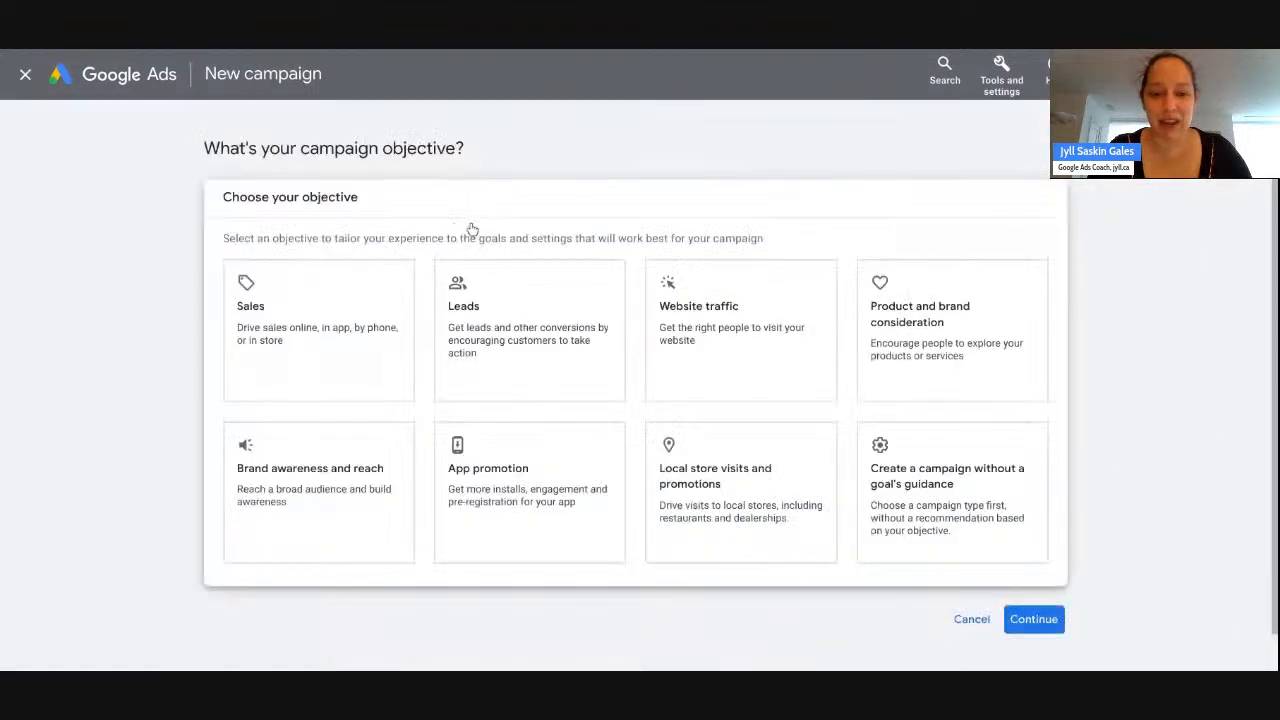
pyautogui.click(897, 506)
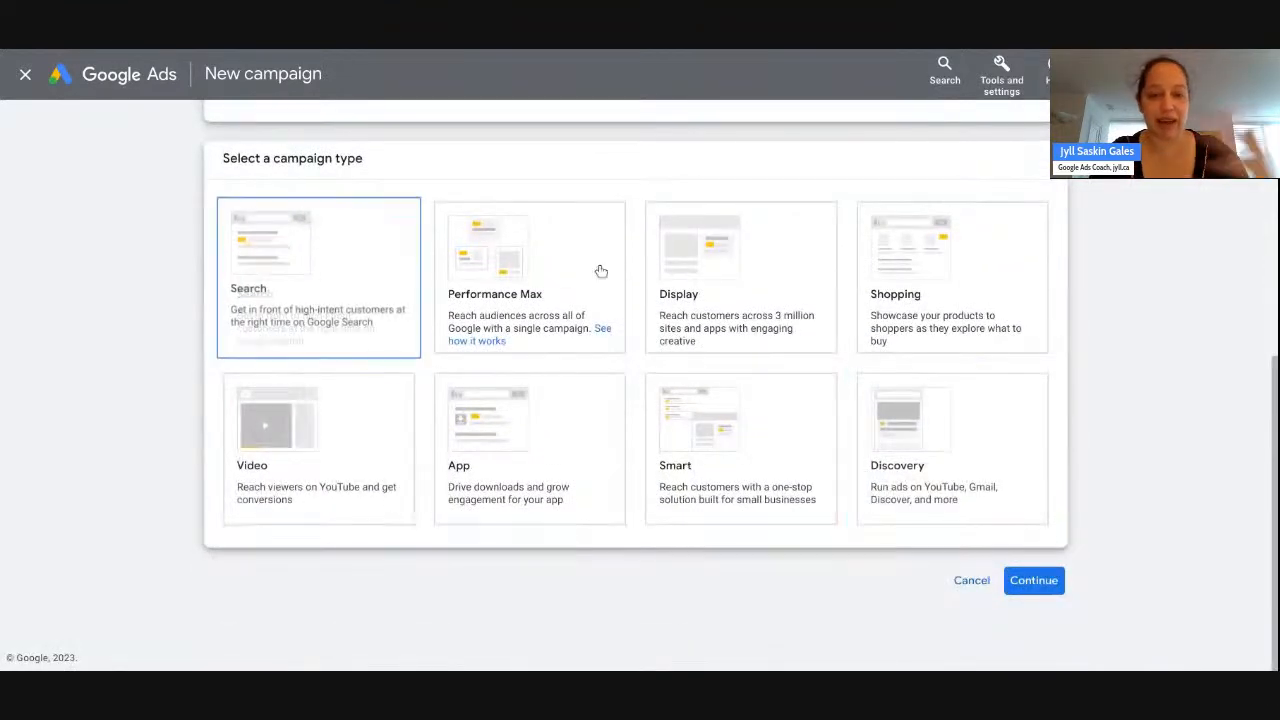
pyautogui.scroll(1, 755, 541)
pyautogui.scroll(3, 752, 540)
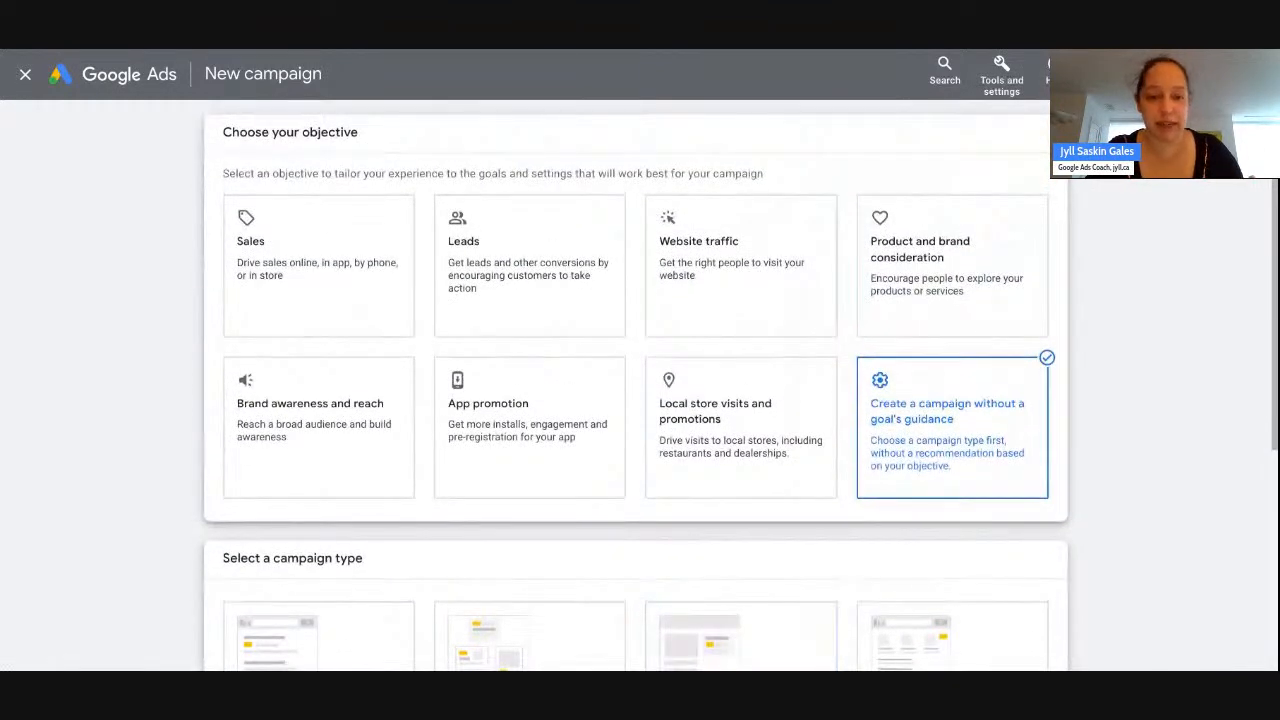
pyautogui.click(714, 309)
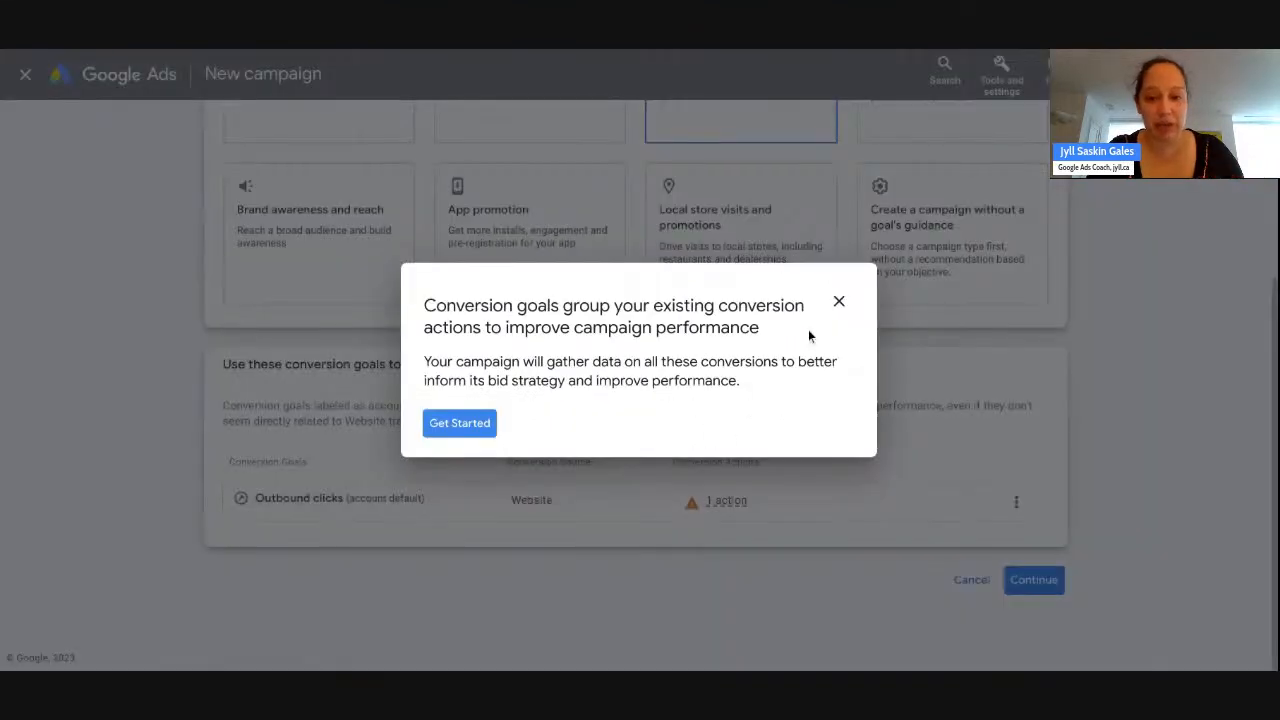
# - Dismiss the conversion goals guide, return to no-guidance mode and choose the Discovery campaign type
pyautogui.click(838, 303)
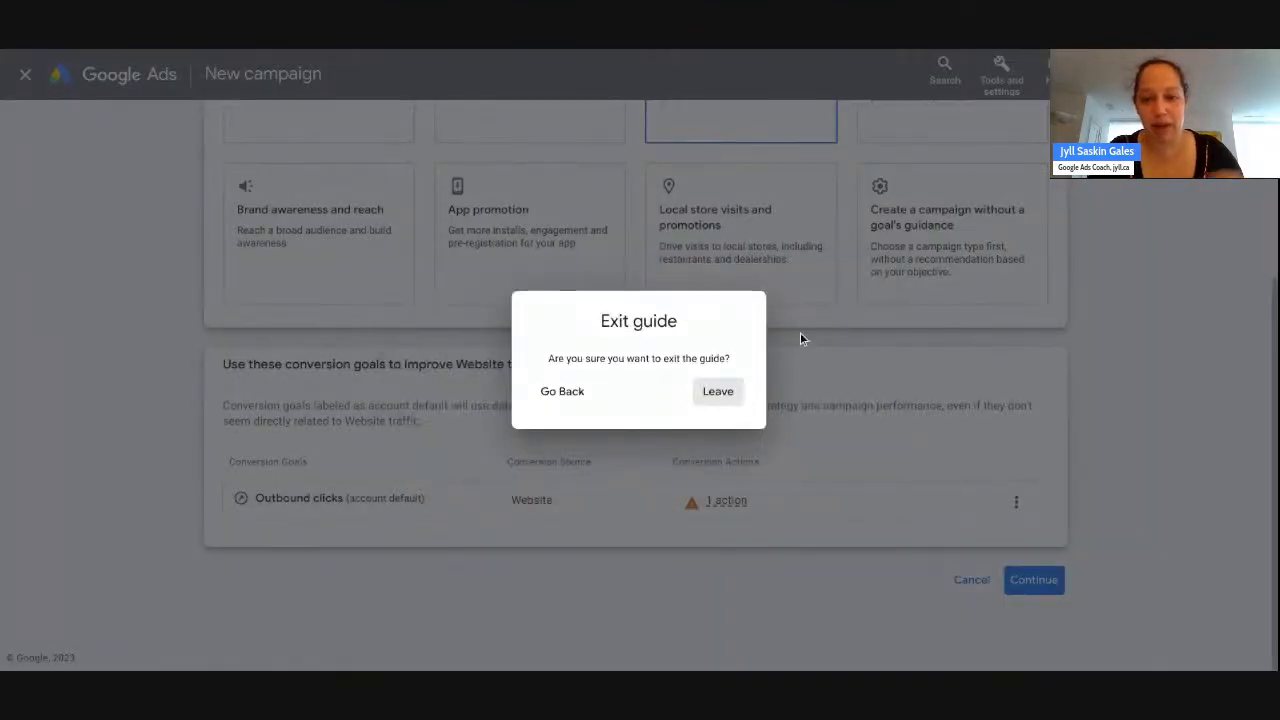
pyautogui.click(720, 392)
pyautogui.click(937, 251)
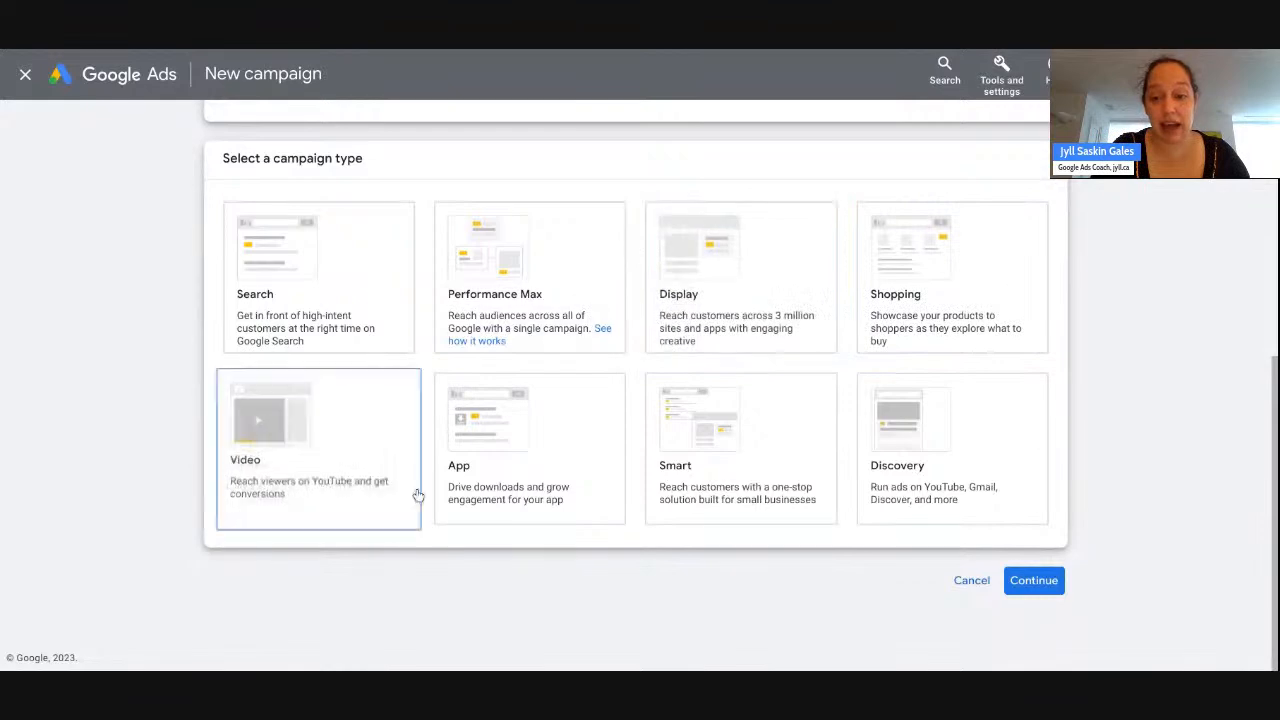
pyautogui.click(910, 485)
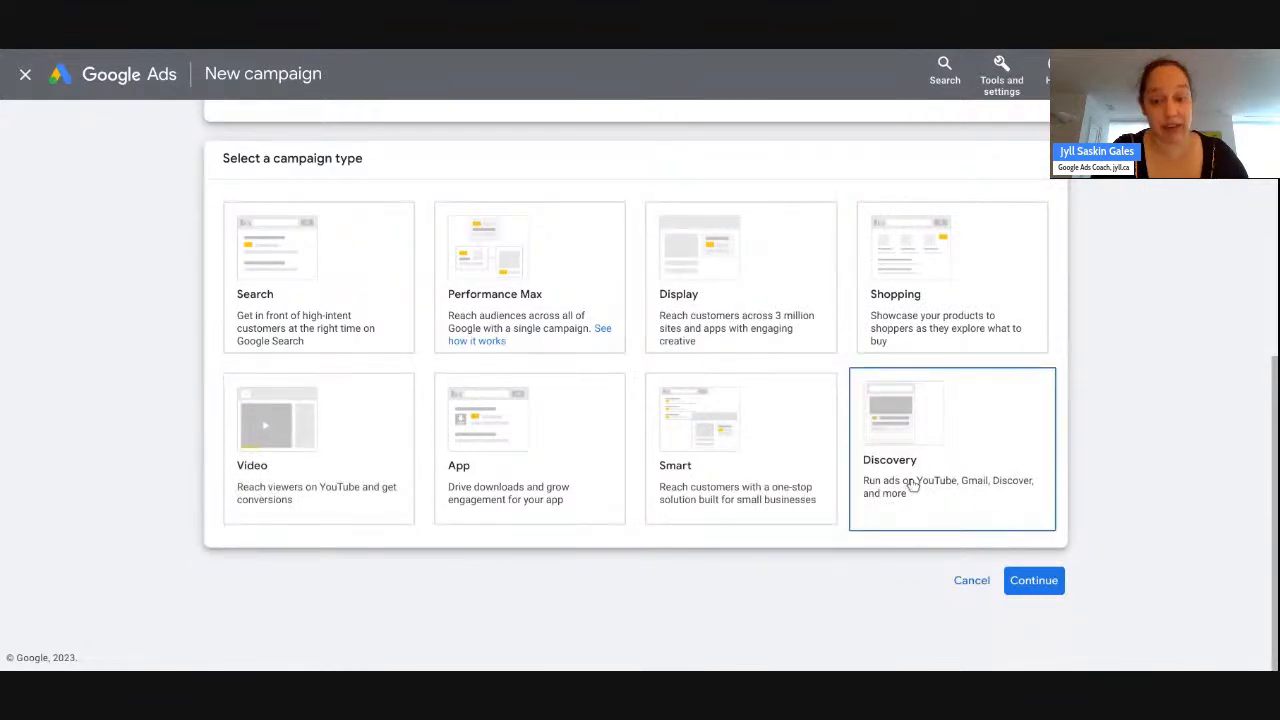
pyautogui.moveTo(745, 279)
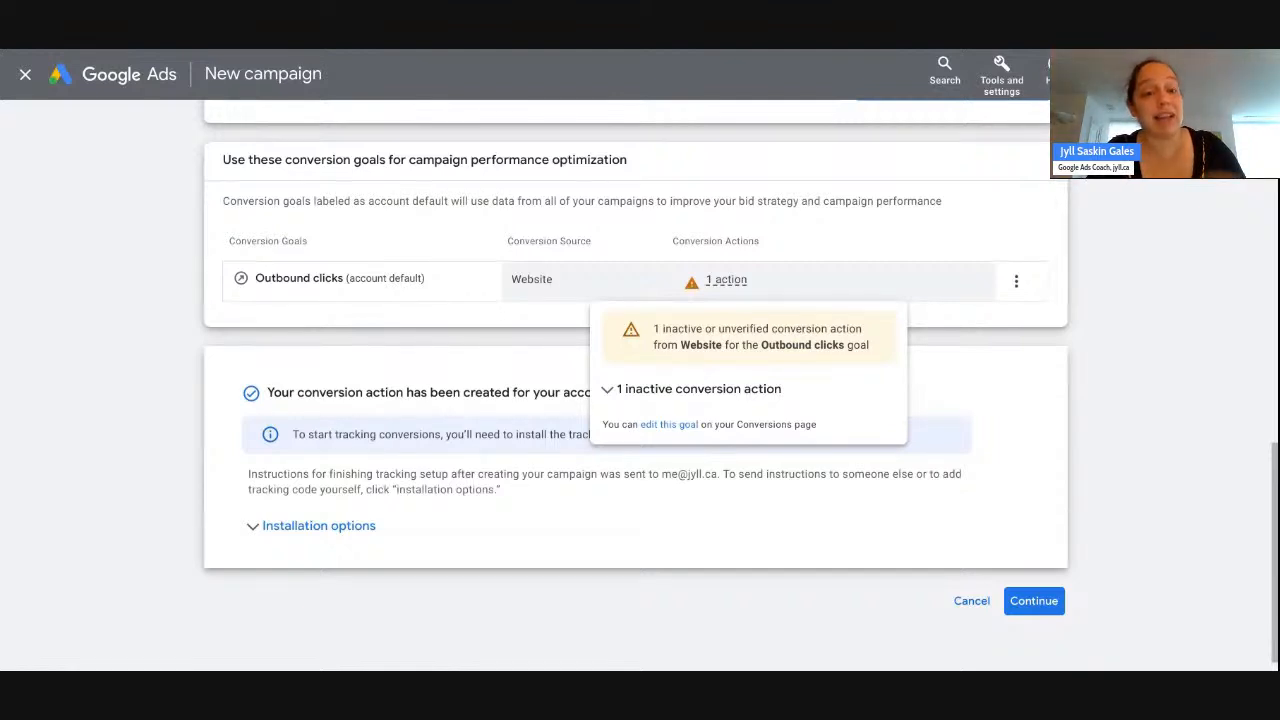
pyautogui.click(1022, 610)
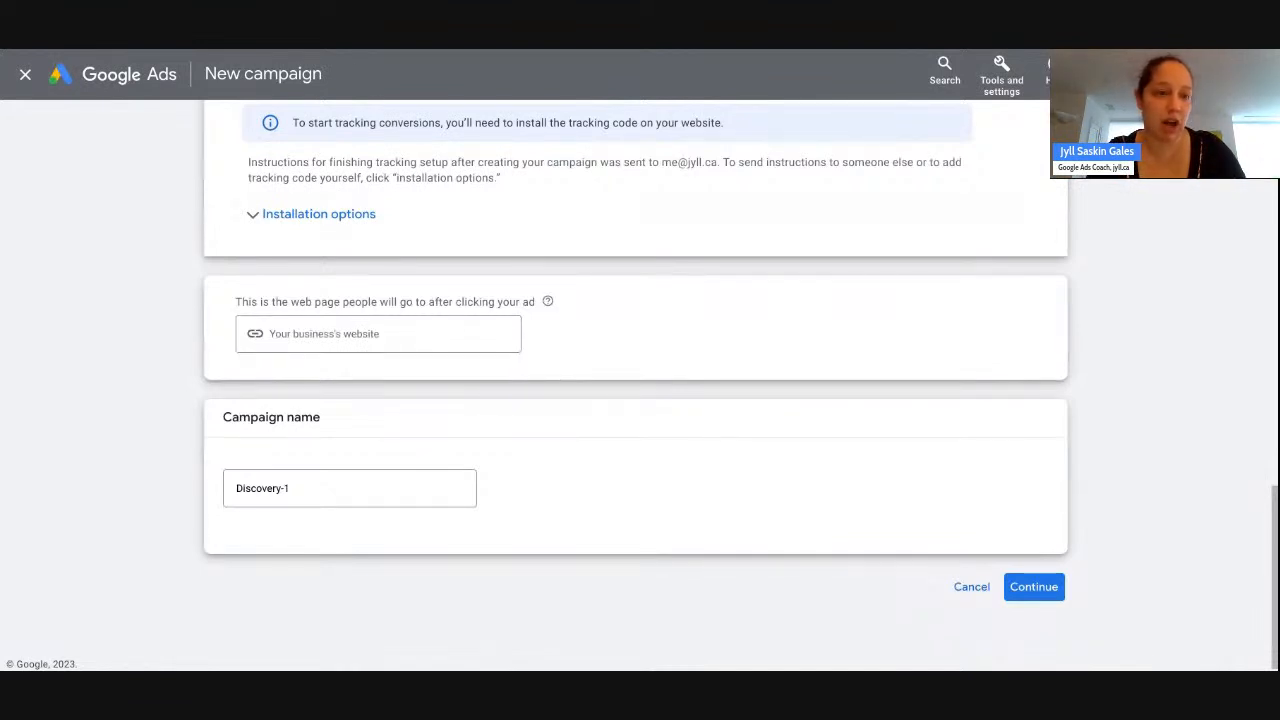
pyautogui.click(346, 333)
pyautogui.click(296, 488)
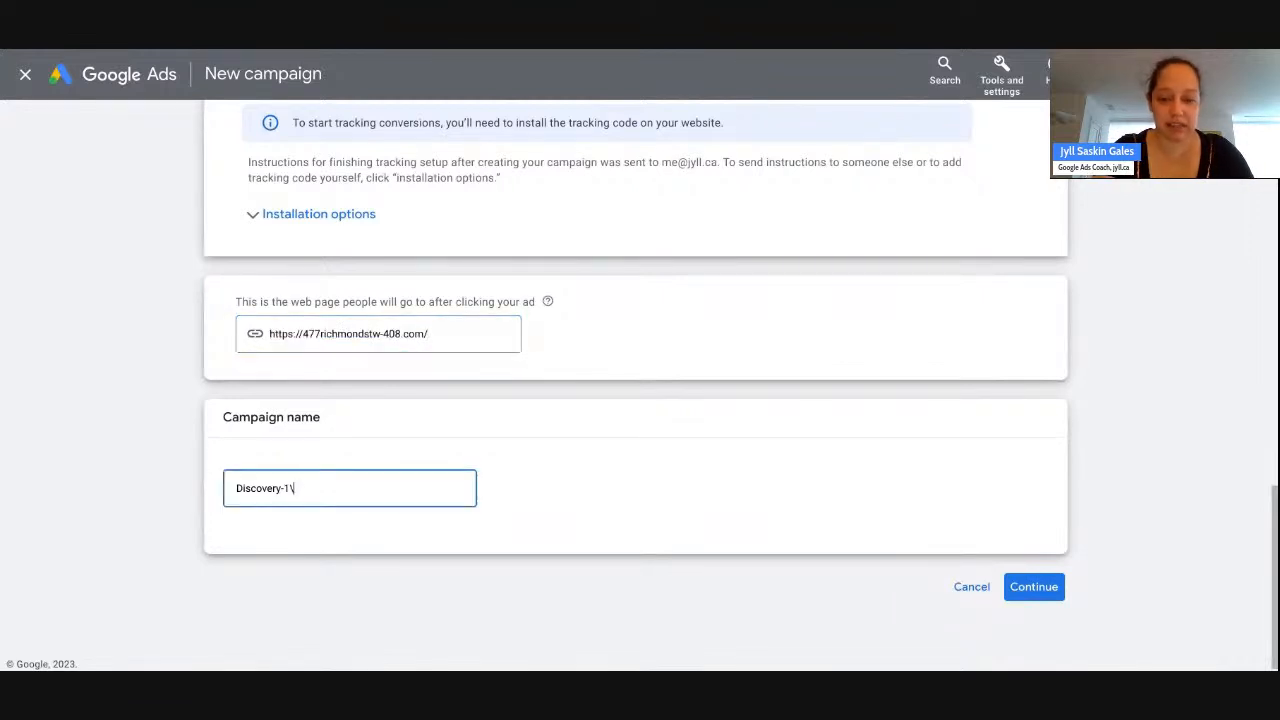
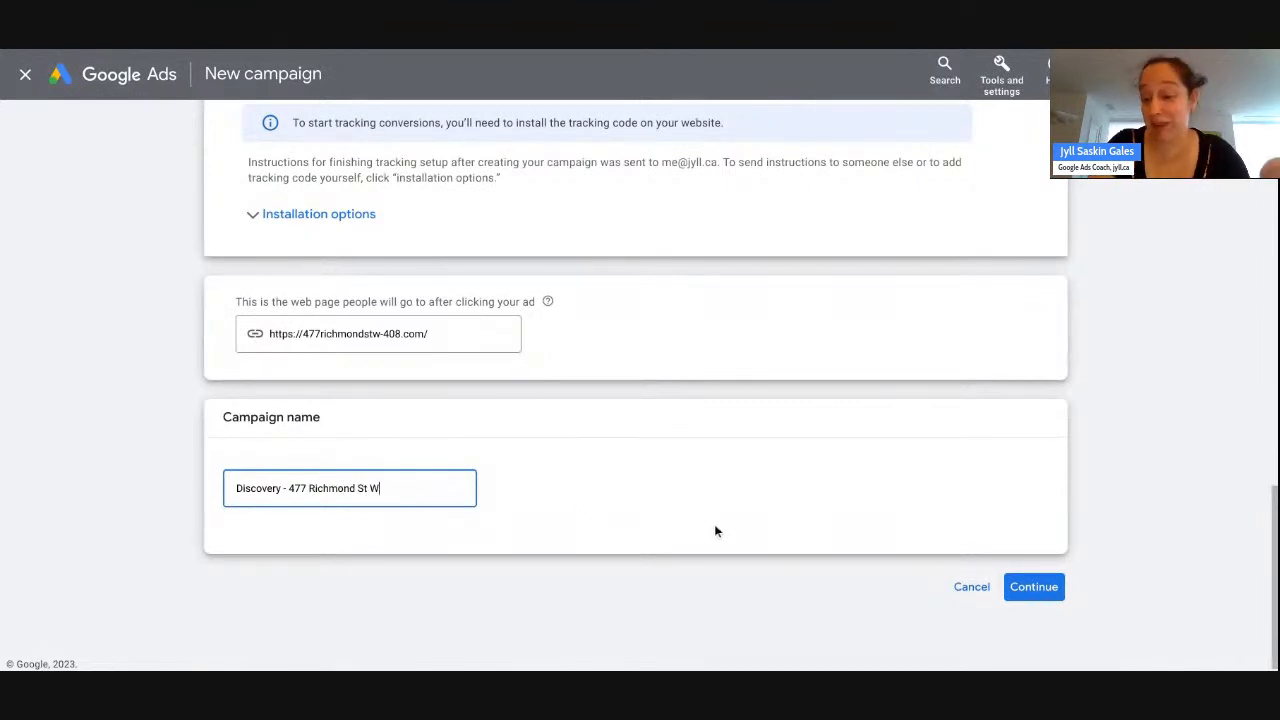
pyautogui.click(1015, 589)
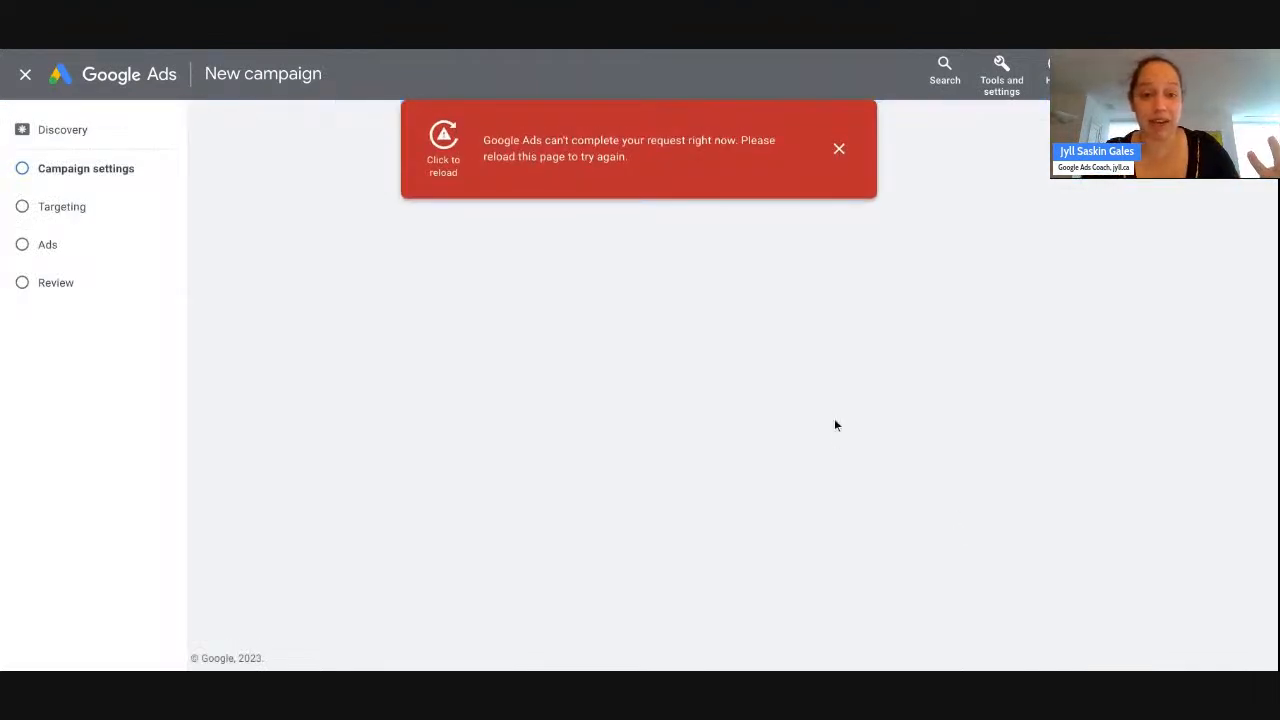
# - Reload the campaign settings after the error and switch Locations to 'Enter another location'
pyautogui.click(443, 150)
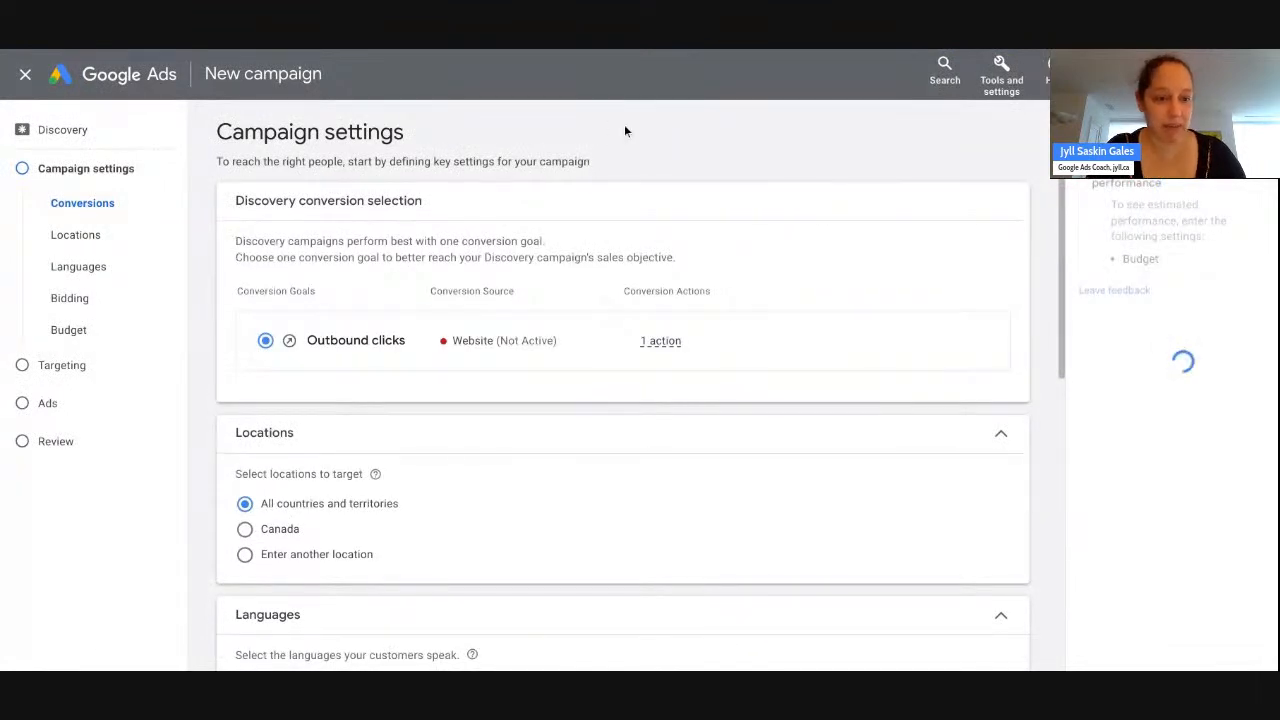
pyautogui.scroll(-3, 354, 405)
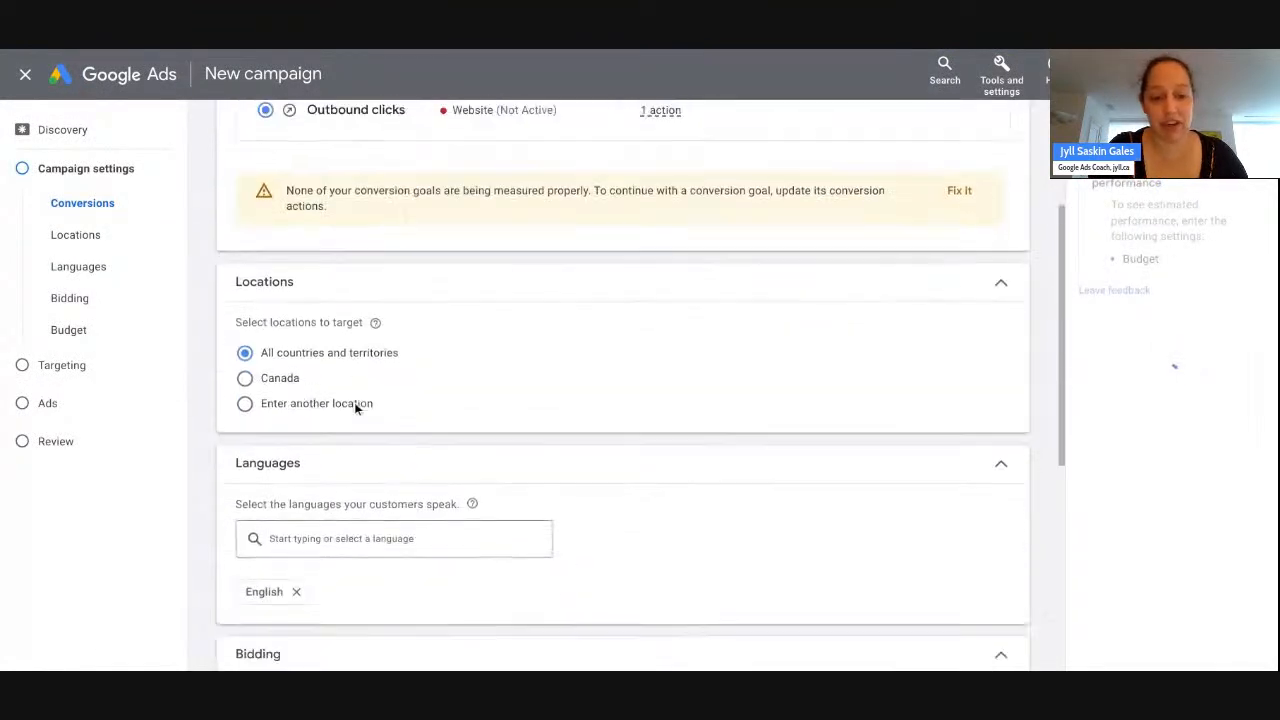
pyautogui.scroll(-2, 354, 405)
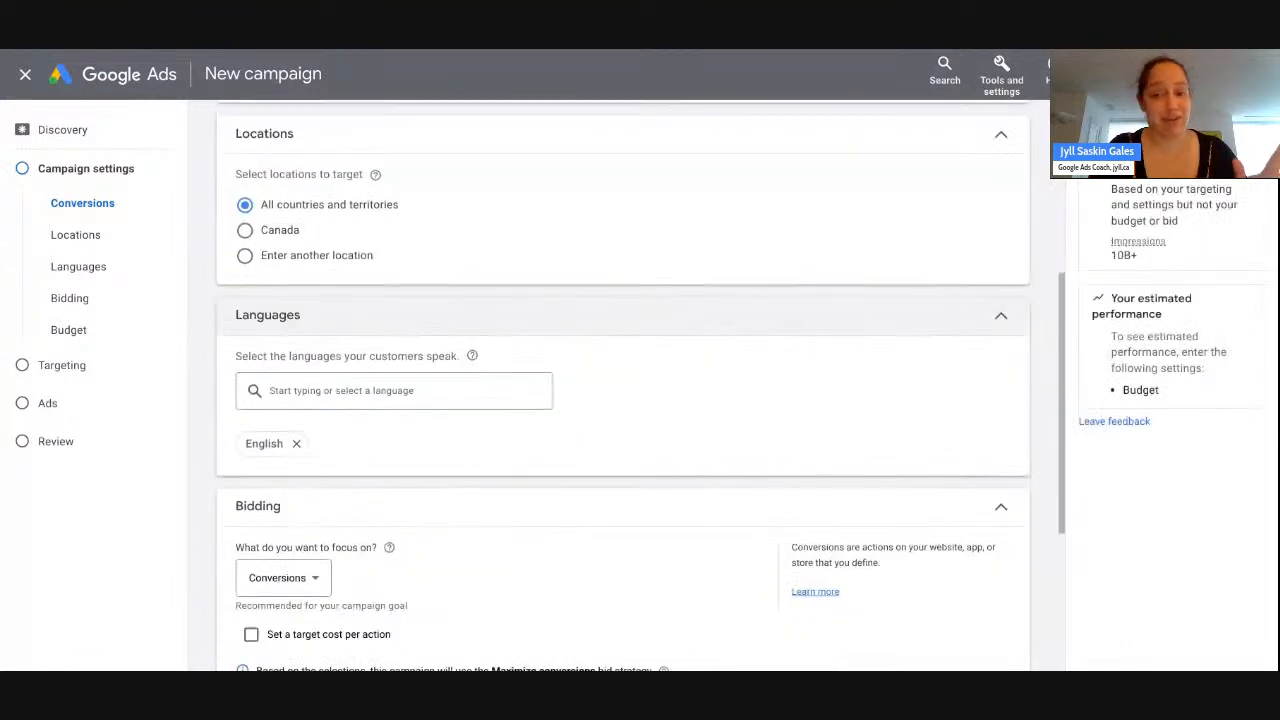
pyautogui.click(346, 258)
pyautogui.click(383, 300)
pyautogui.click(519, 314)
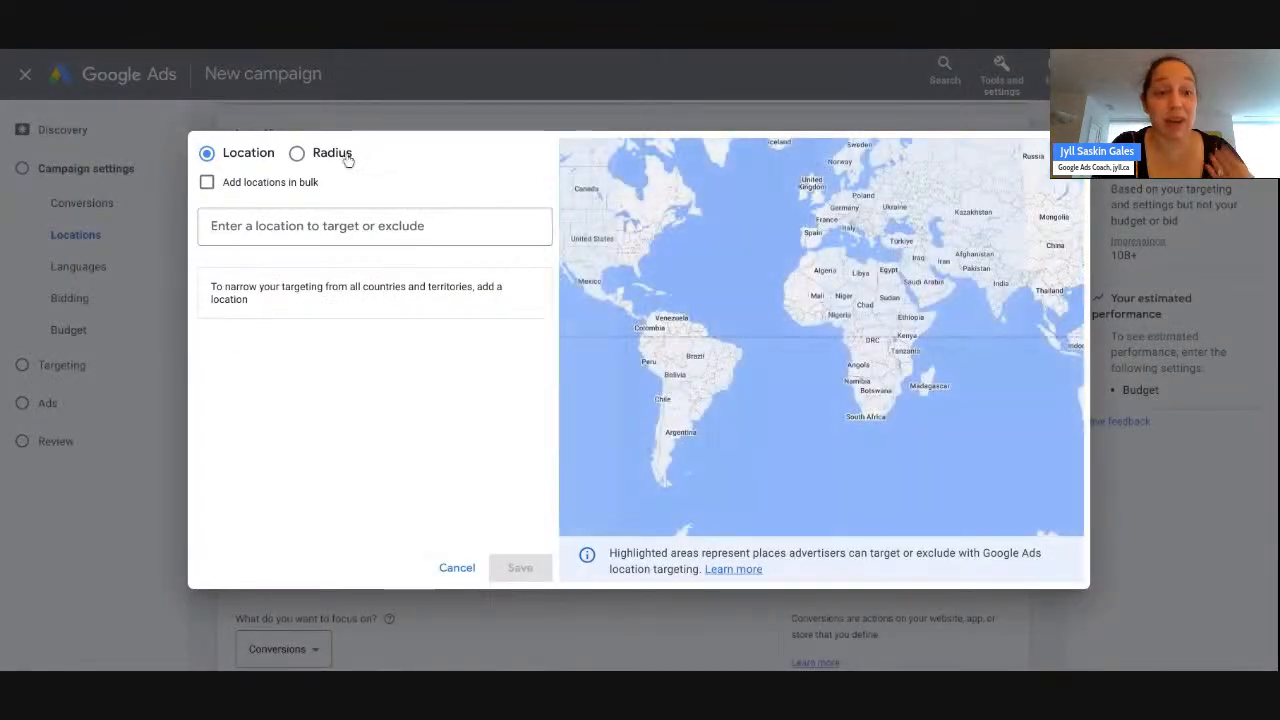
pyautogui.click(300, 155)
pyautogui.click(300, 226)
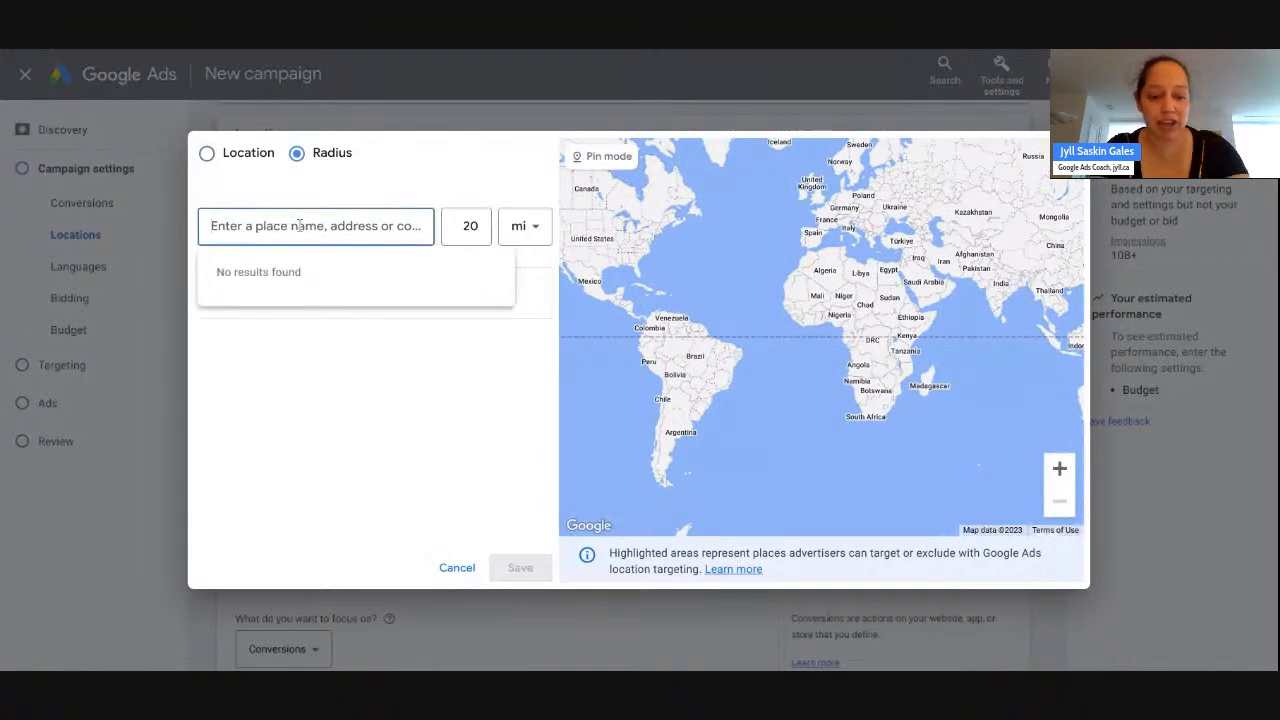
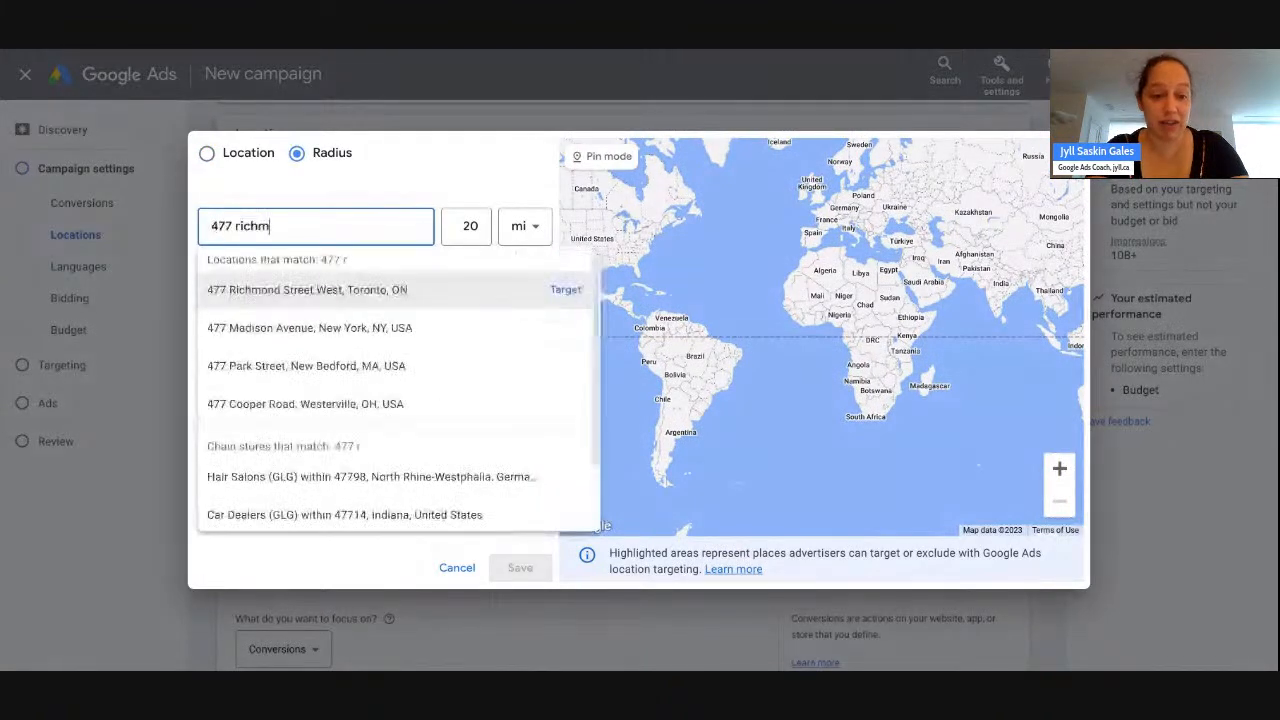
pyautogui.click(562, 289)
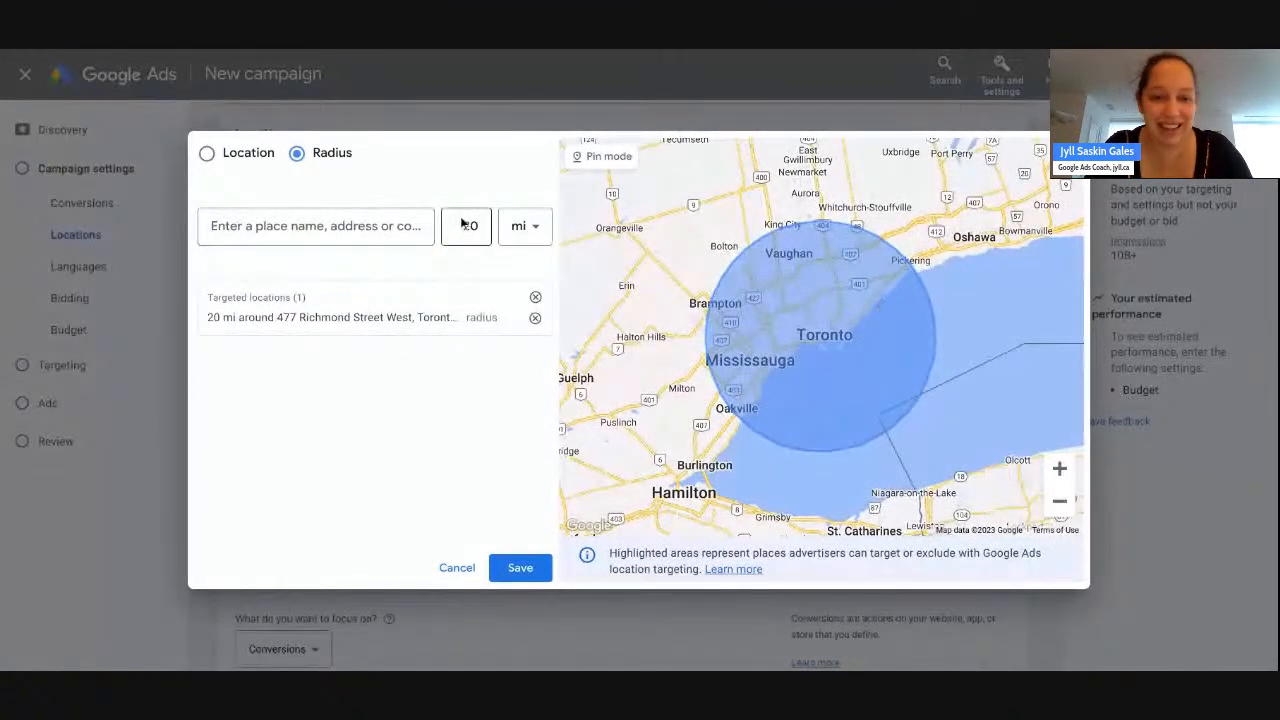
# - Change the target radius from 20 mi to 10 mi and save the location targeting
pyautogui.click(509, 317)
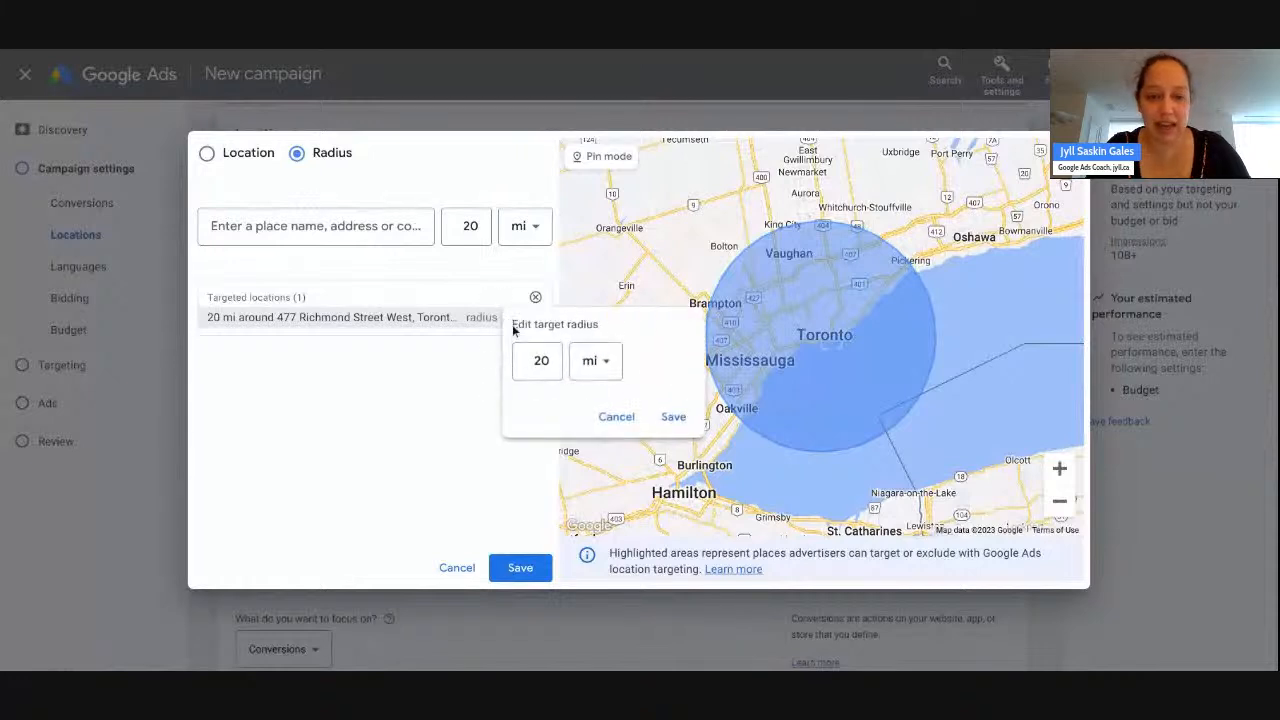
pyautogui.doubleClick(543, 362)
pyautogui.write('15')
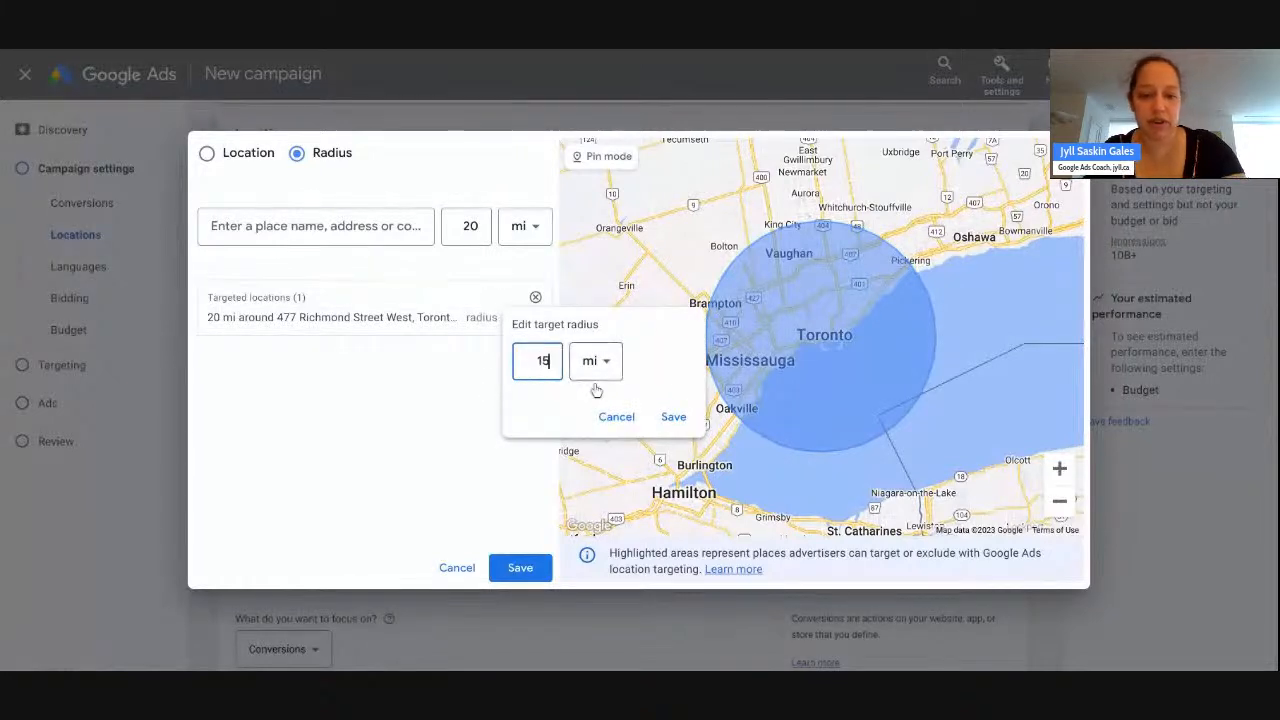
pyautogui.click(670, 417)
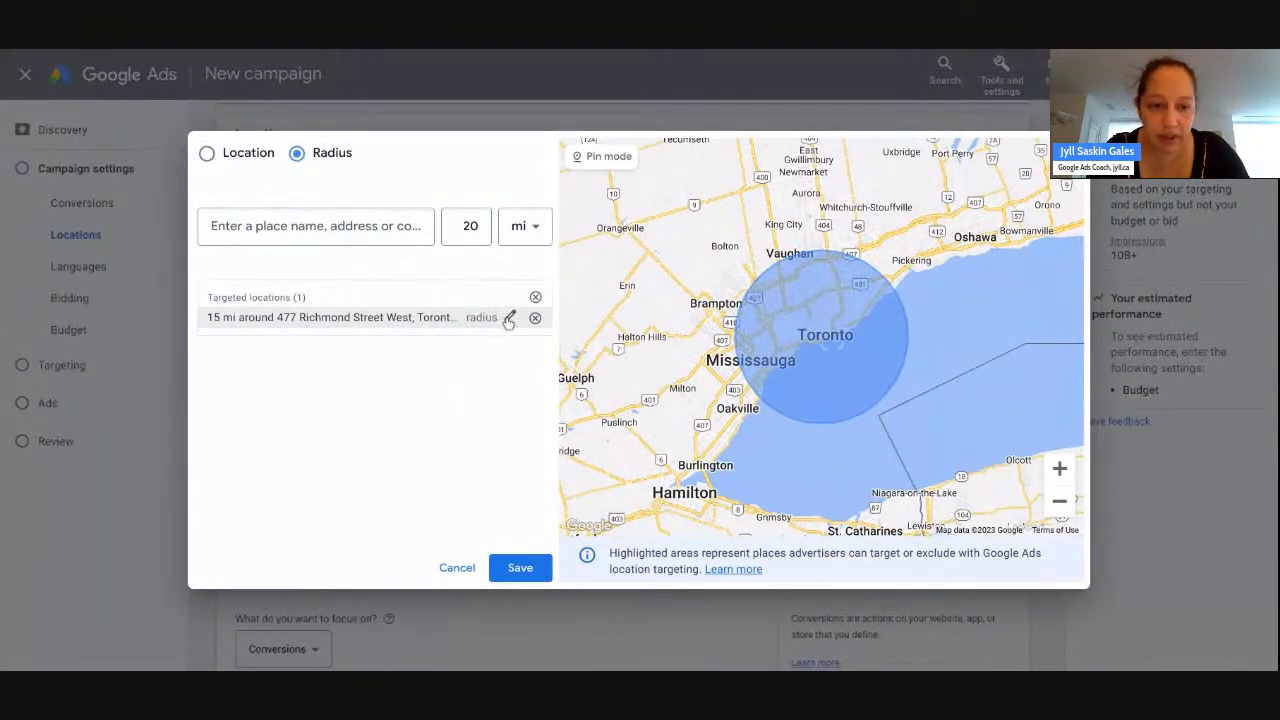
pyautogui.click(509, 317)
pyautogui.doubleClick(541, 361)
pyautogui.write('10')
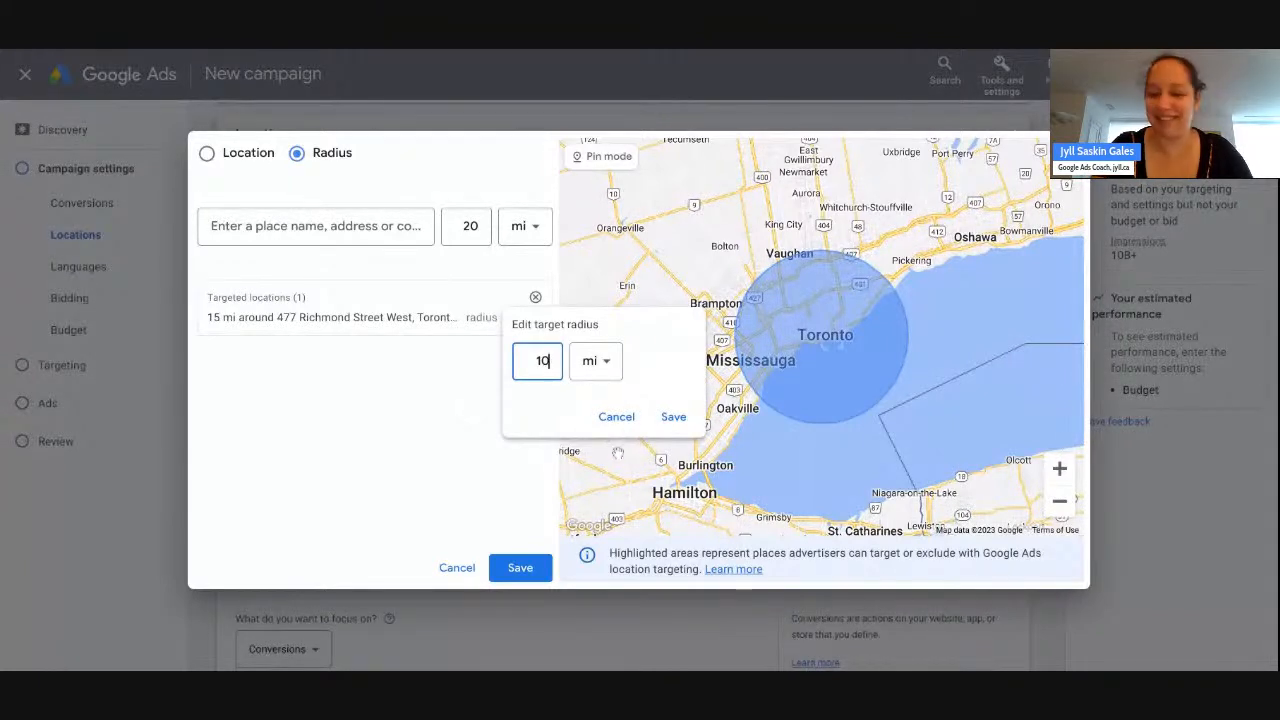
pyautogui.click(675, 428)
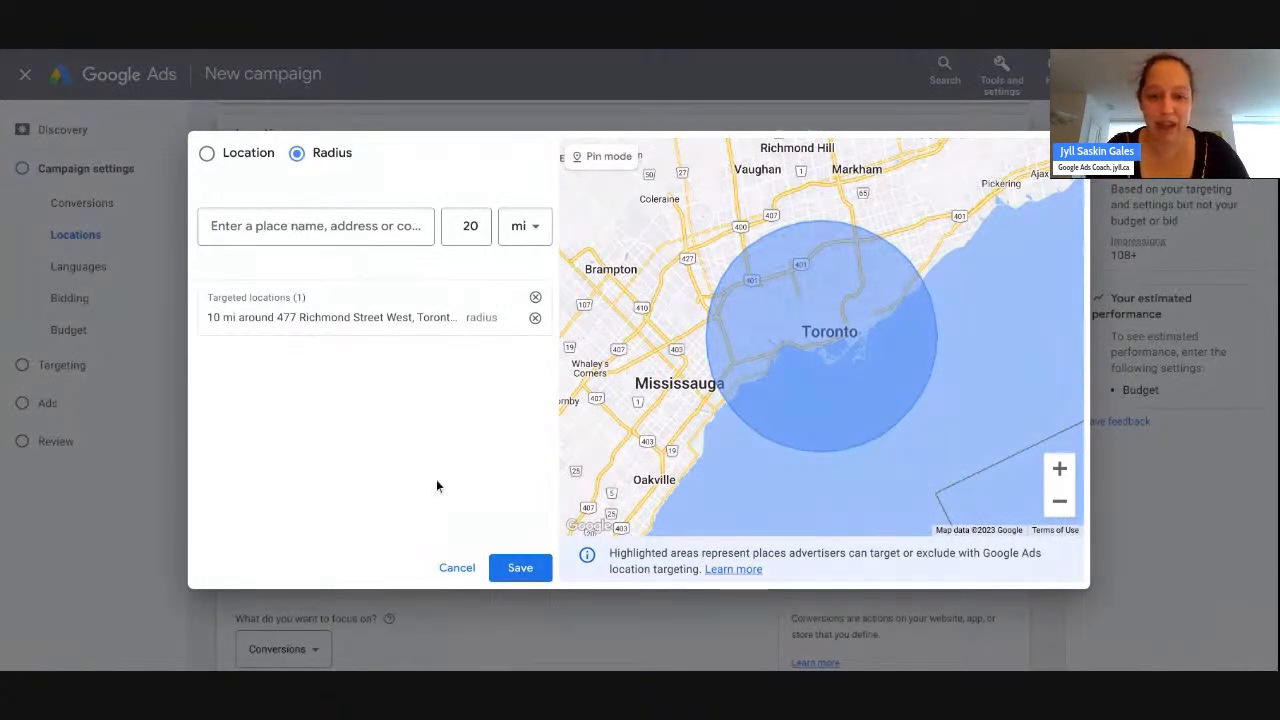
pyautogui.click(516, 566)
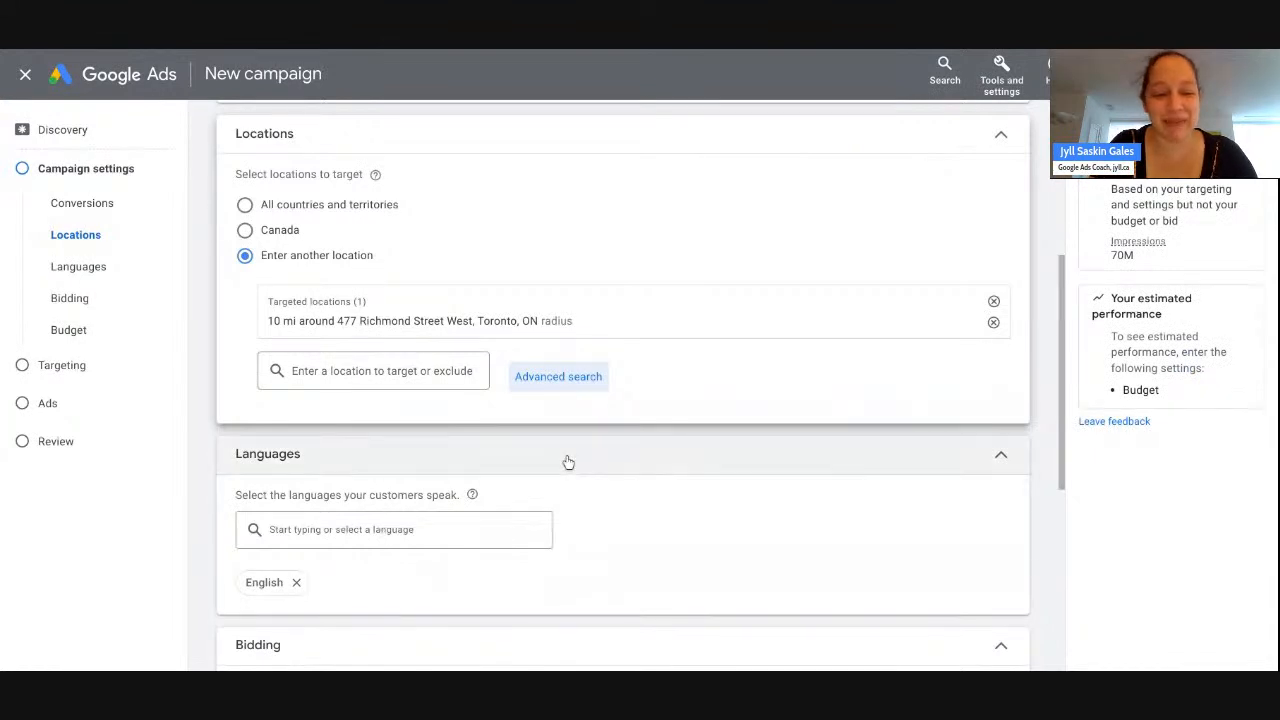
# - Leave the bidding focus on Conversions and scroll down to the empty Budget card
pyautogui.scroll(-2, 567, 462)
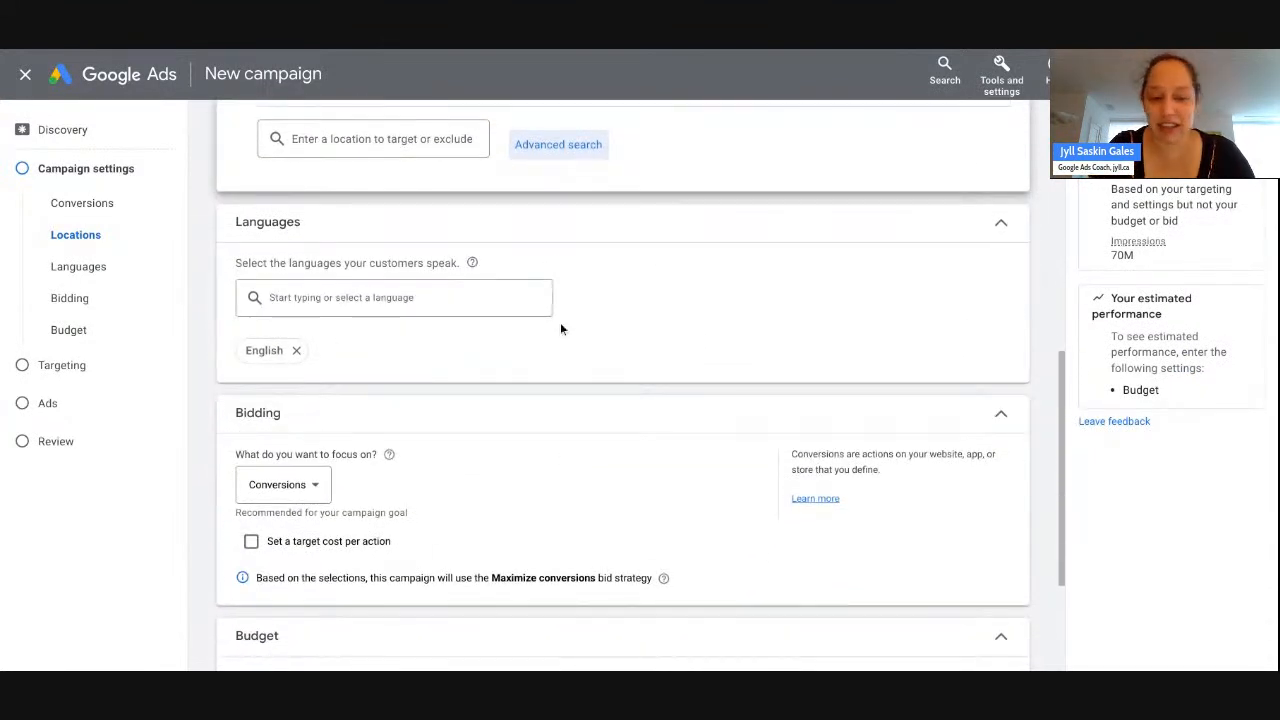
pyautogui.scroll(-2, 560, 329)
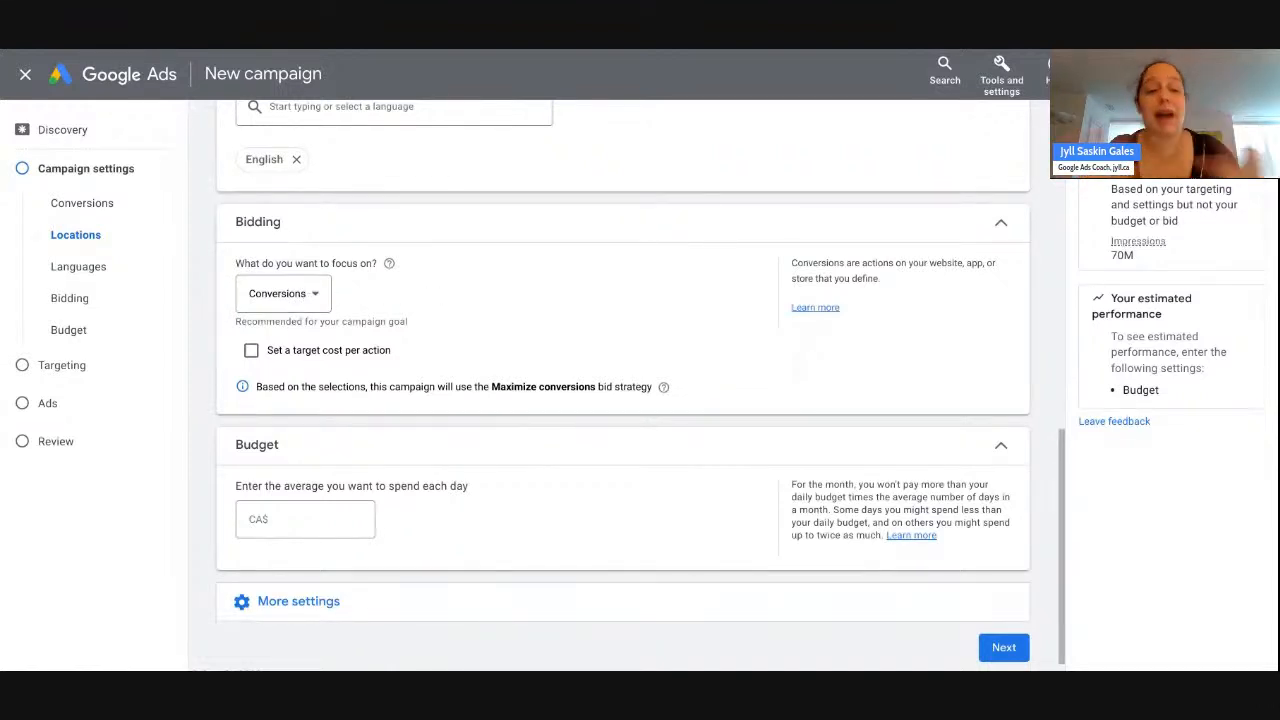
pyautogui.click(321, 300)
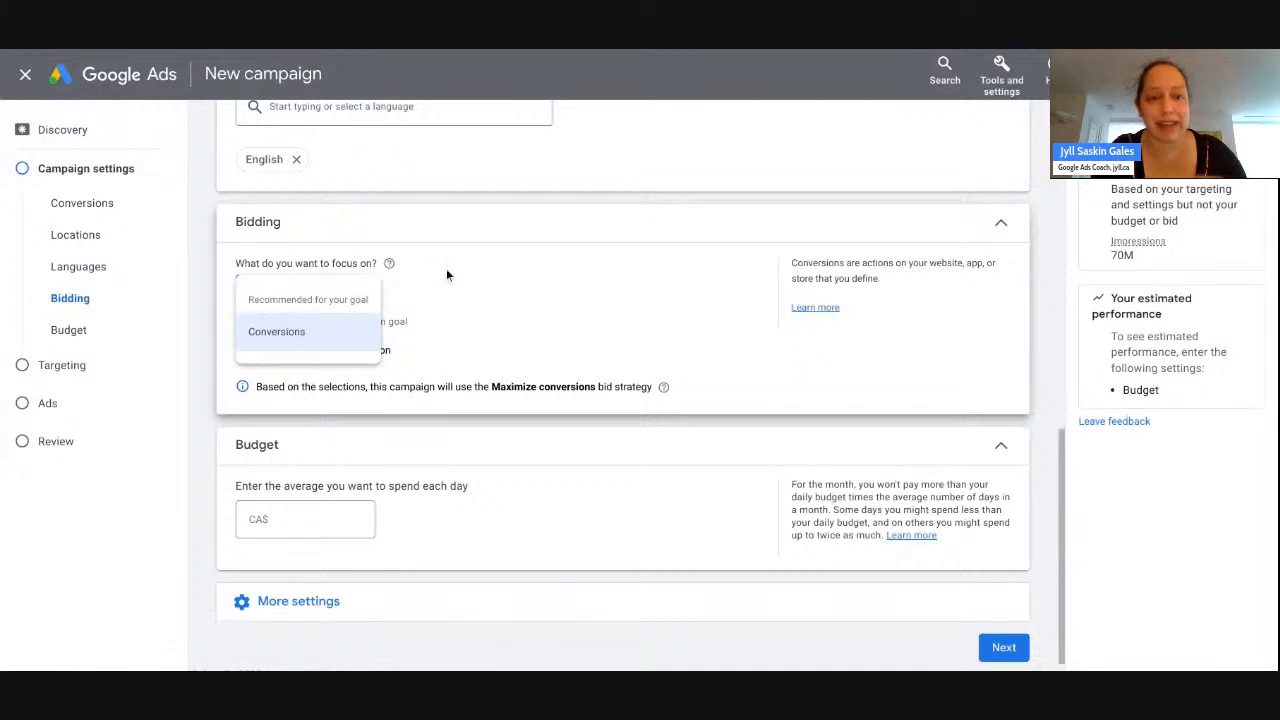
pyautogui.click(527, 203)
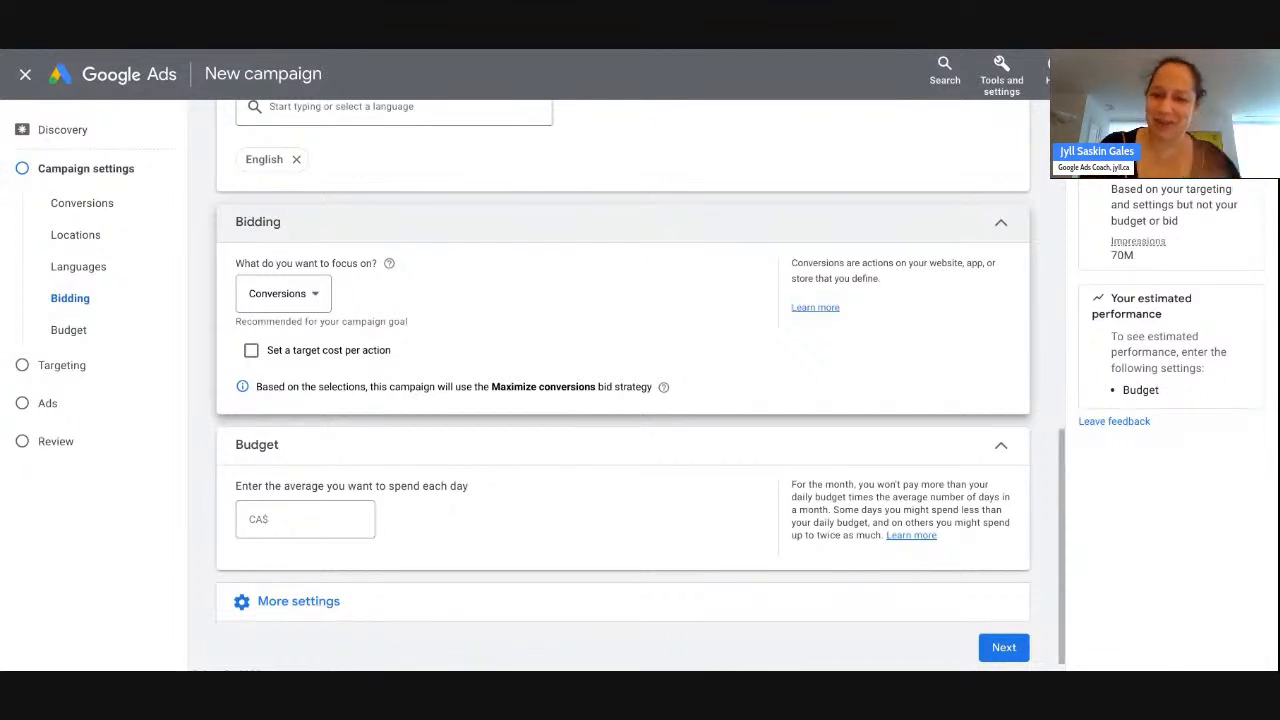
pyautogui.scroll(-1, 508, 335)
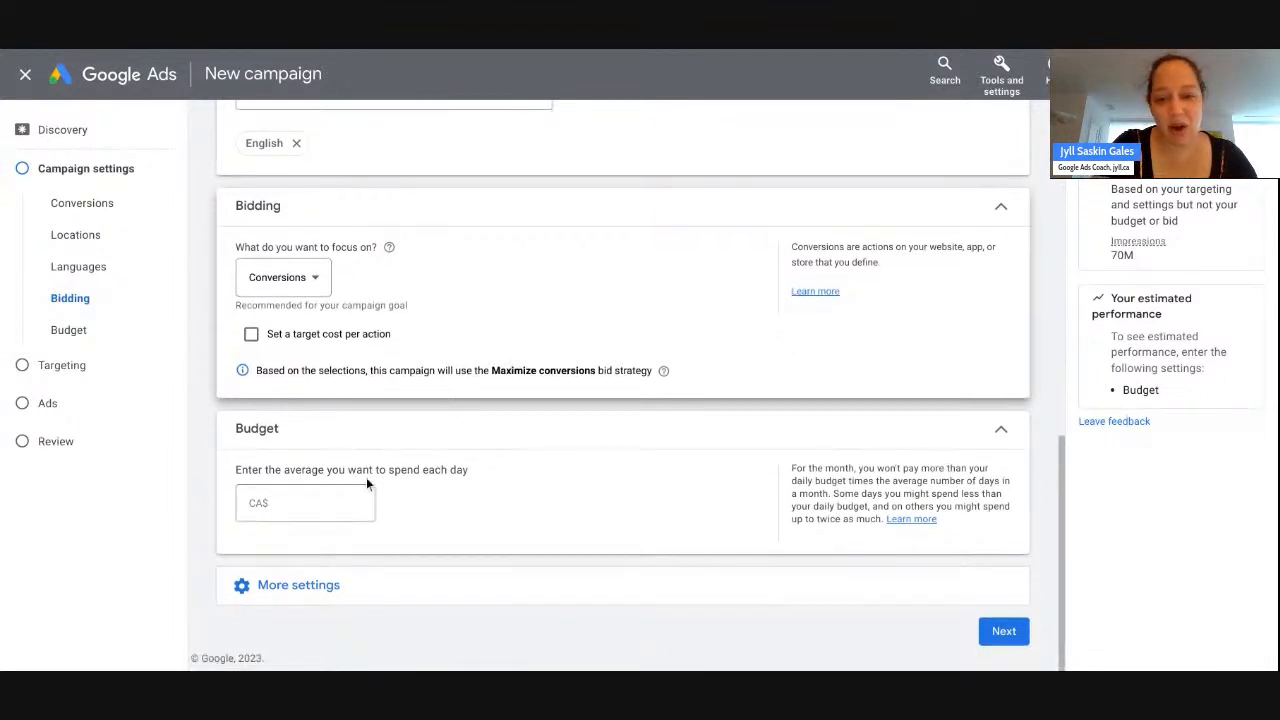
# - Enter a CA$40.00 average daily budget and expand More settings for schedule, dates and exclusions
pyautogui.click(326, 497)
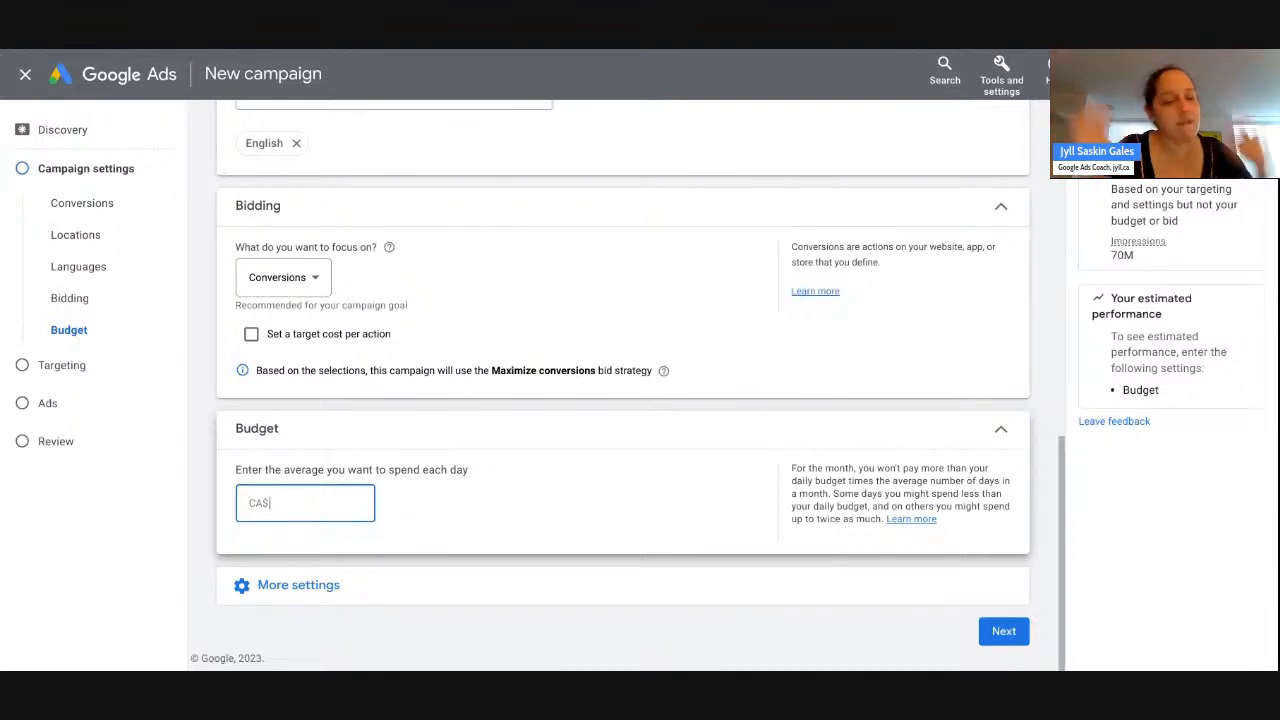
pyautogui.write('40')
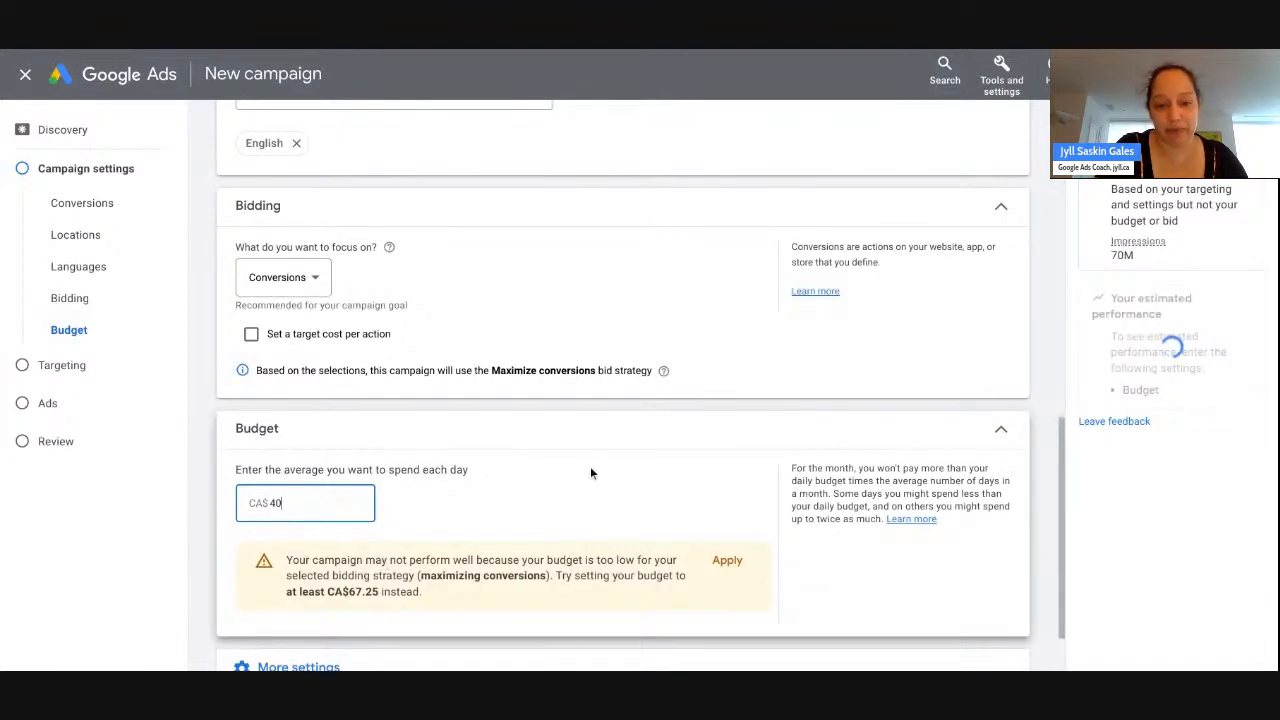
pyautogui.scroll(-2, 590, 466)
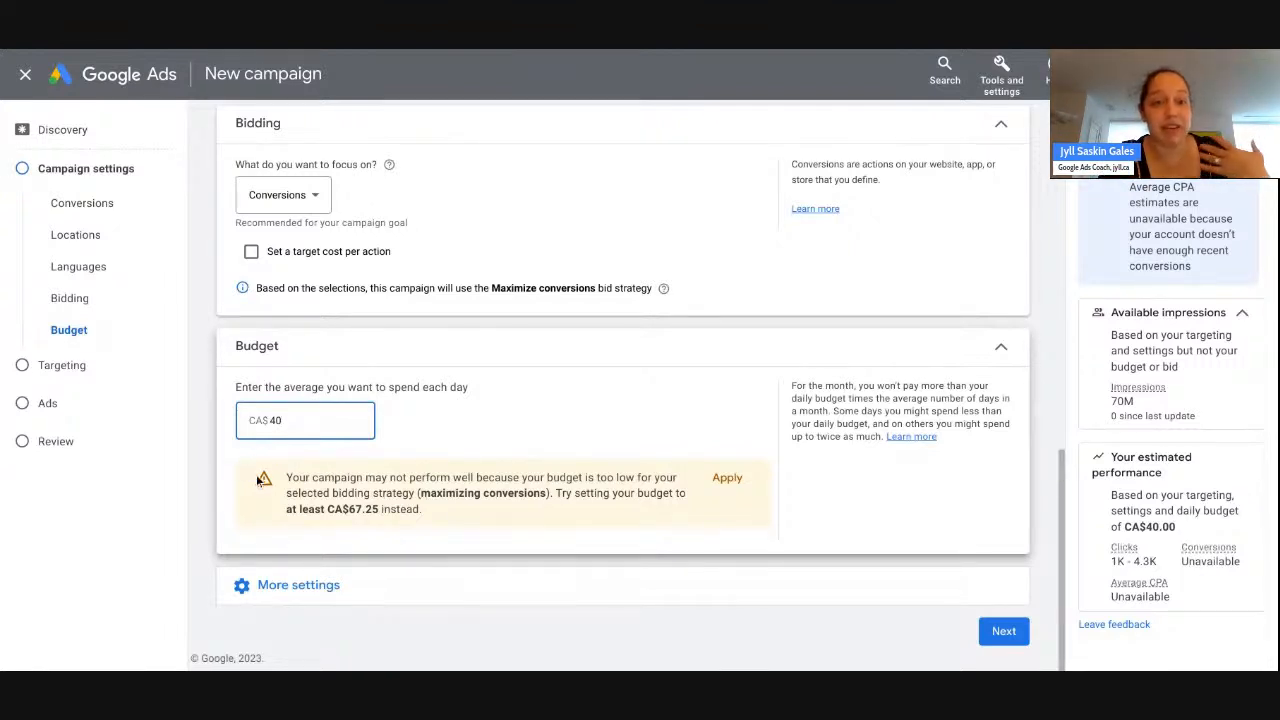
pyautogui.click(360, 480)
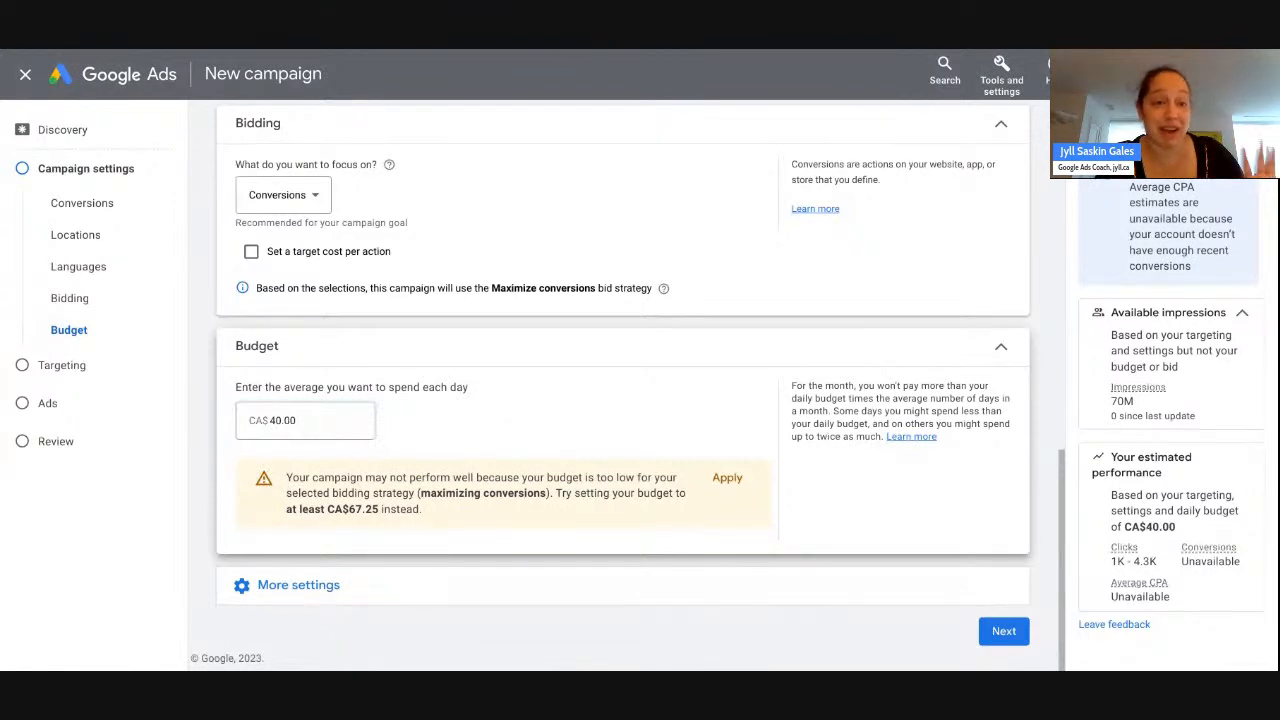
pyautogui.click(308, 421)
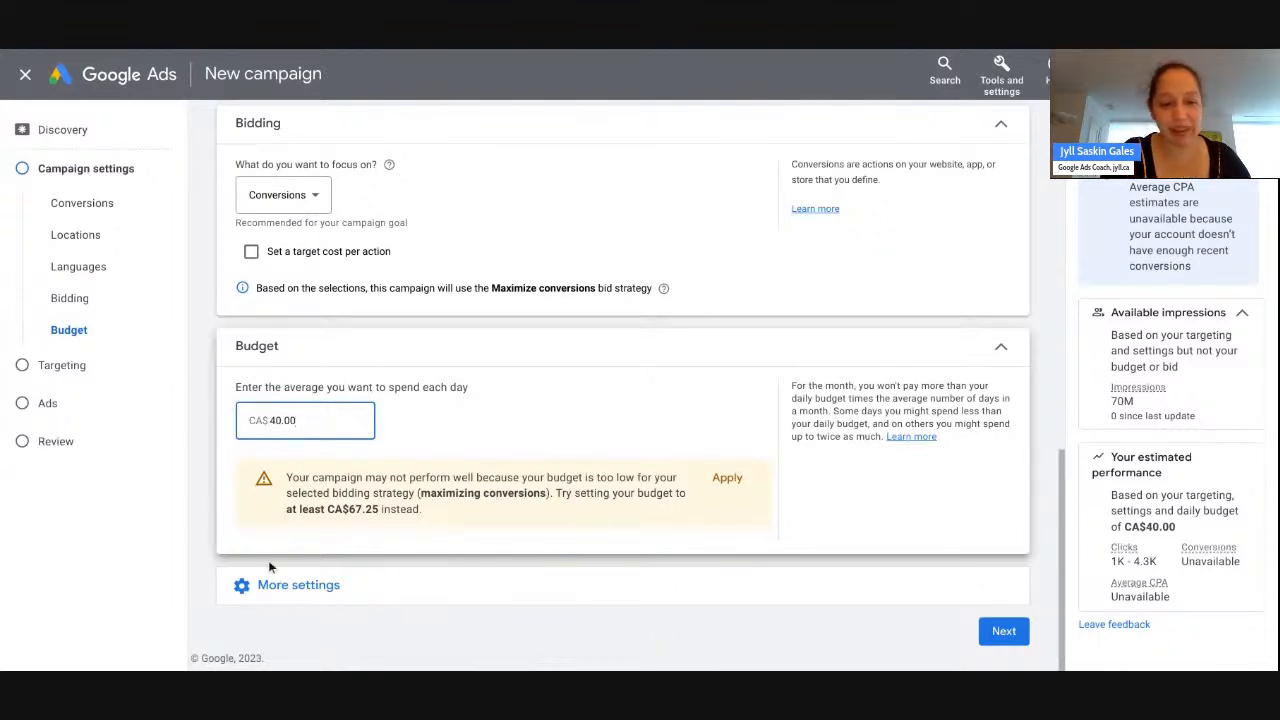
pyautogui.click(298, 585)
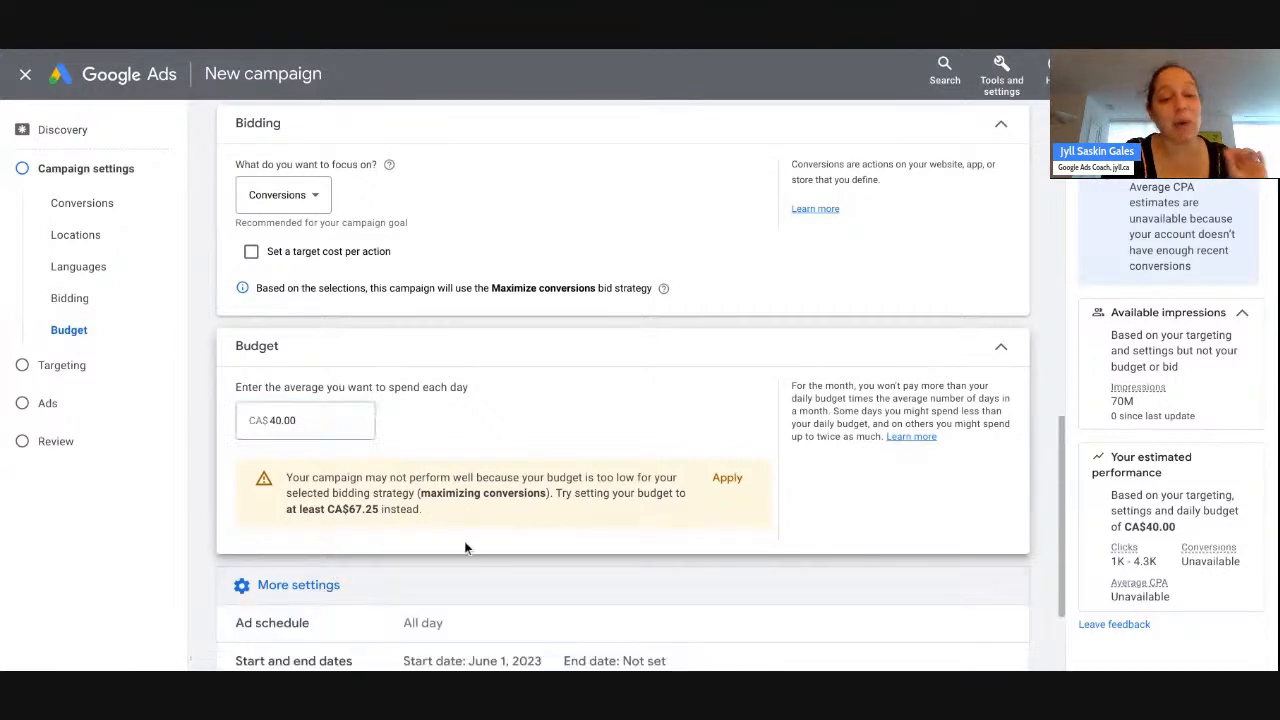
pyautogui.scroll(-3, 478, 531)
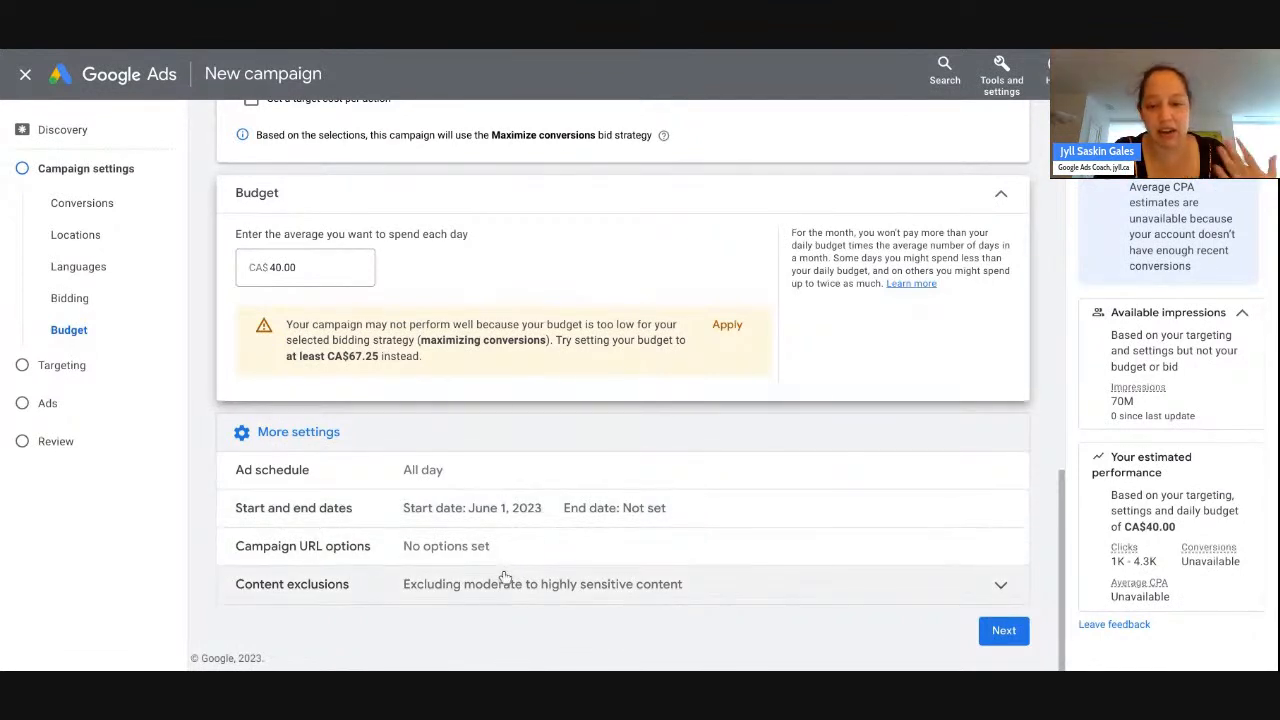
# - Advance to the Targeting step and open a blank New audience form
pyautogui.click(1004, 631)
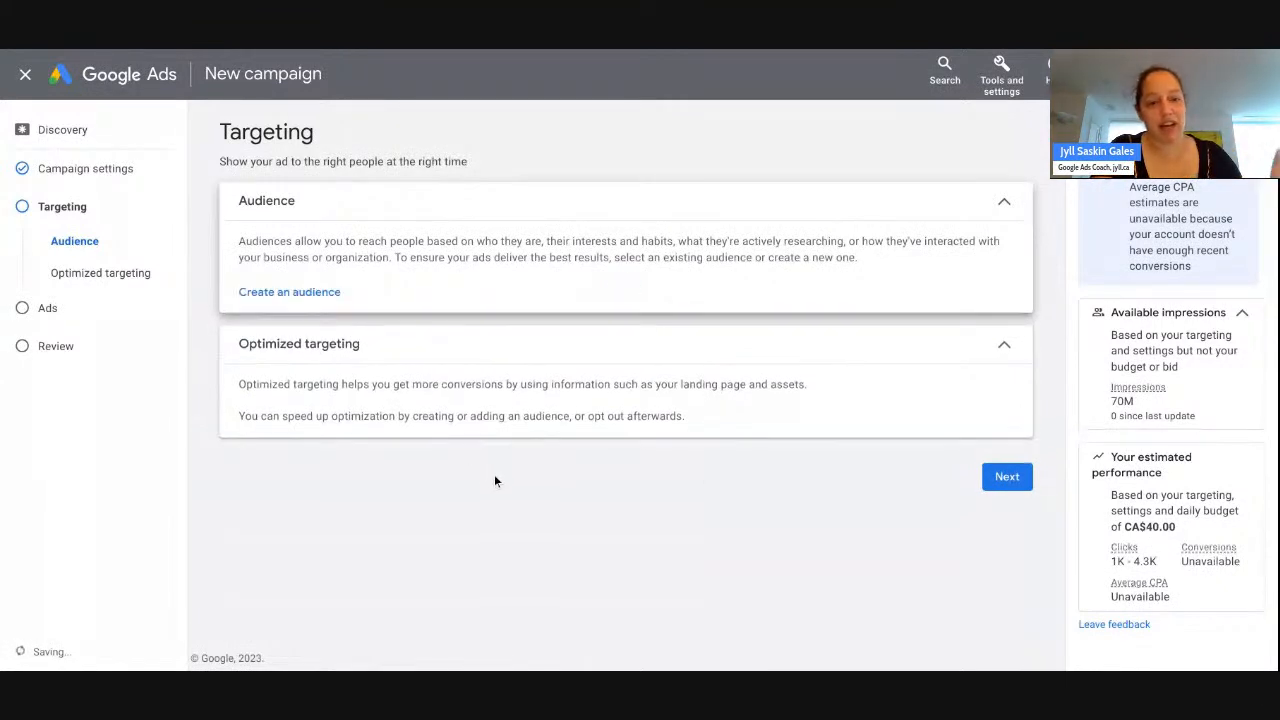
pyautogui.click(296, 291)
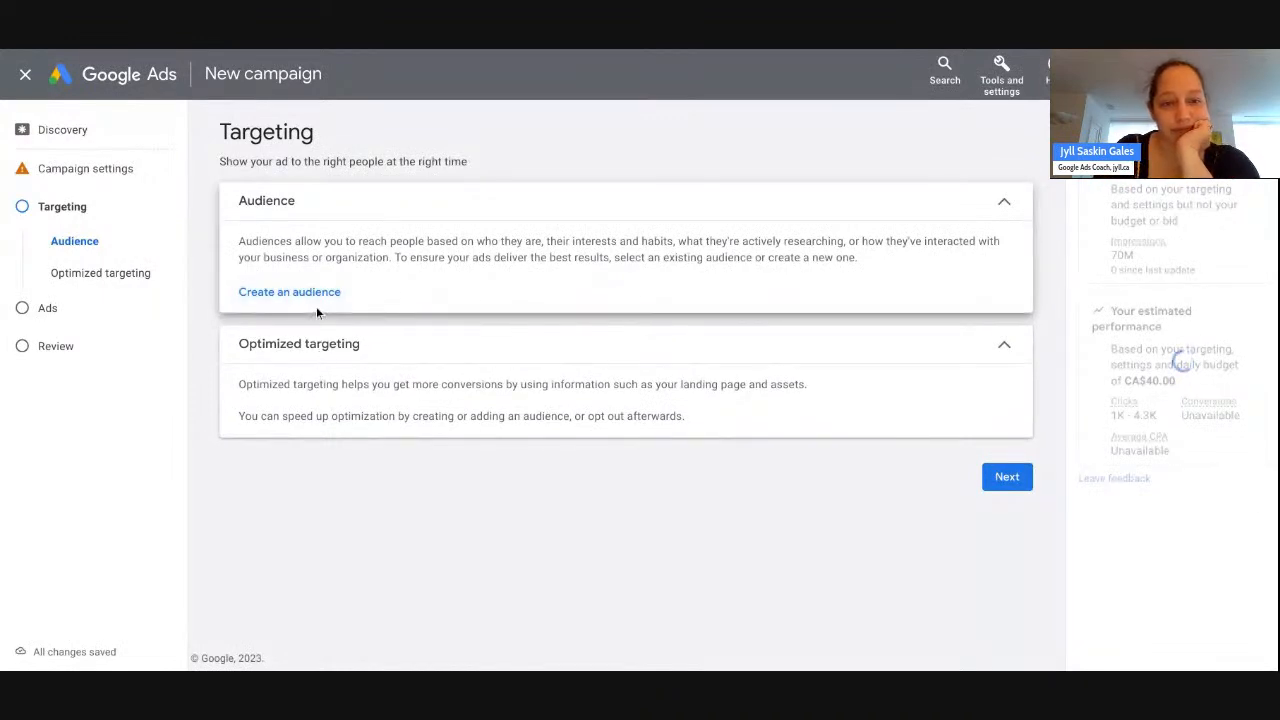
pyautogui.click(317, 296)
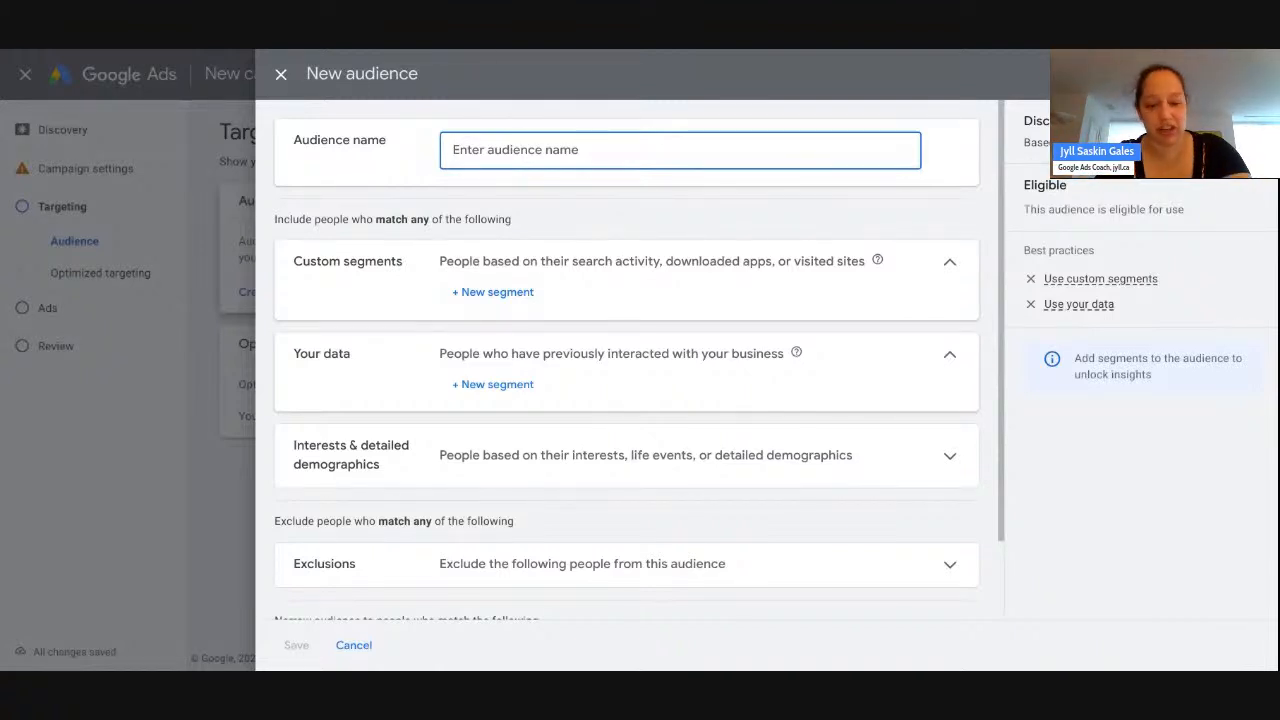
# - Name the audience 'In-Market Condo' and open the Interests & detailed demographics browser
pyautogui.write('In-Market')
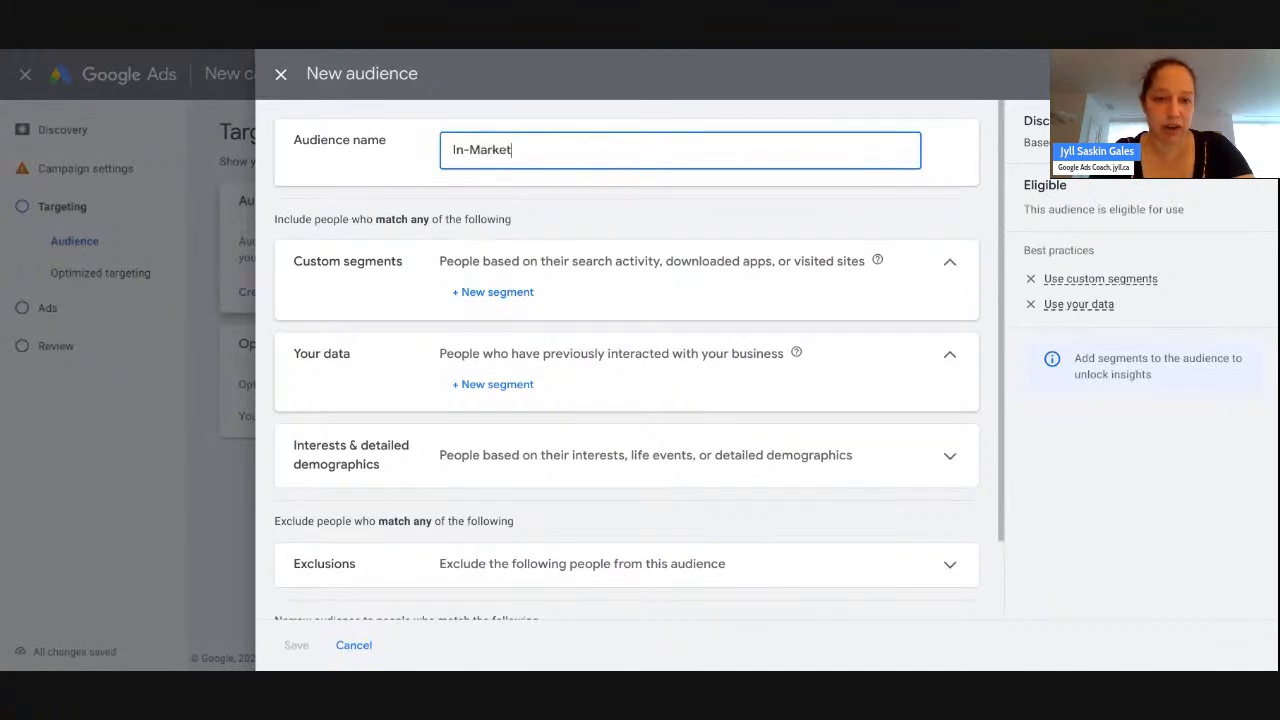
pyautogui.write(' Condo')
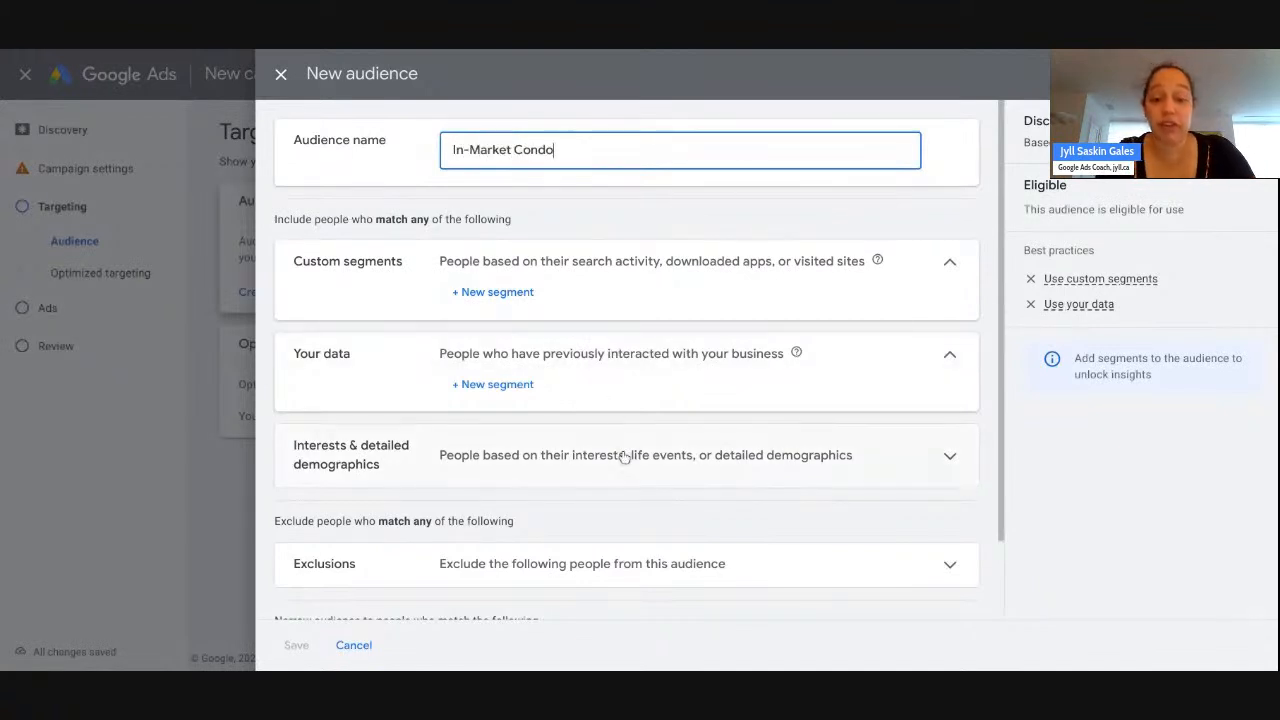
pyautogui.scroll(-1, 623, 456)
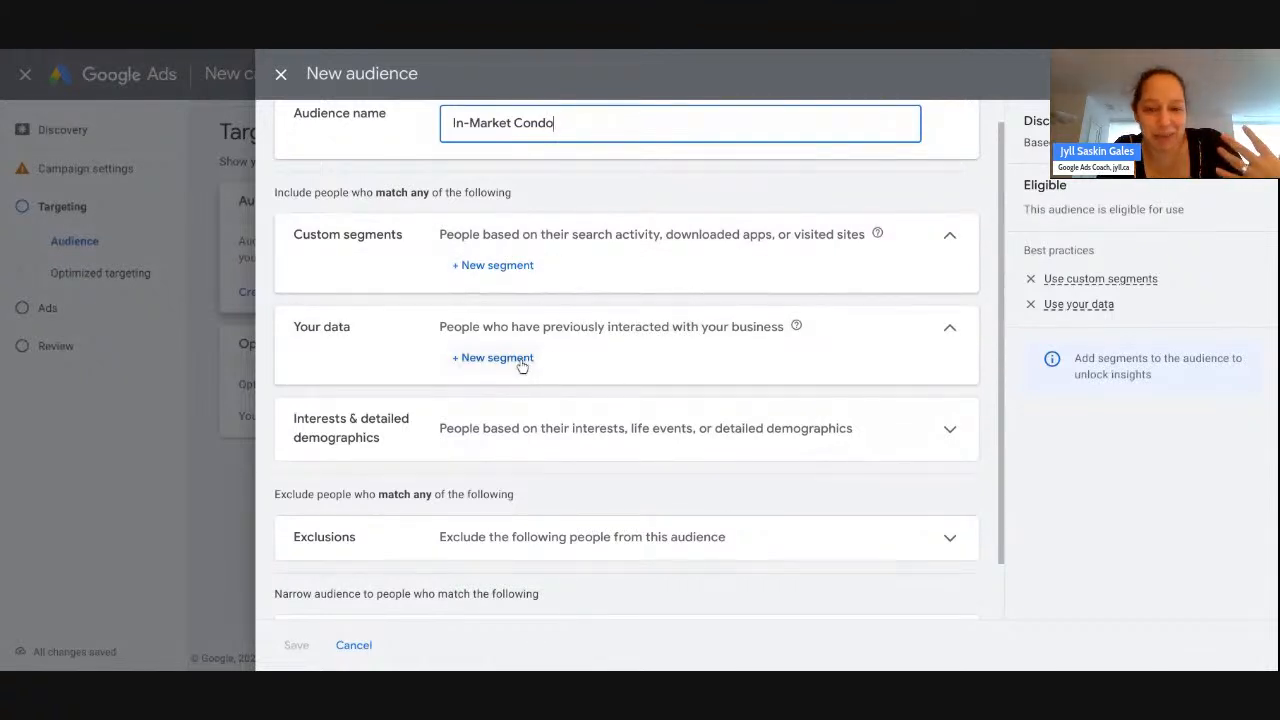
pyautogui.click(543, 427)
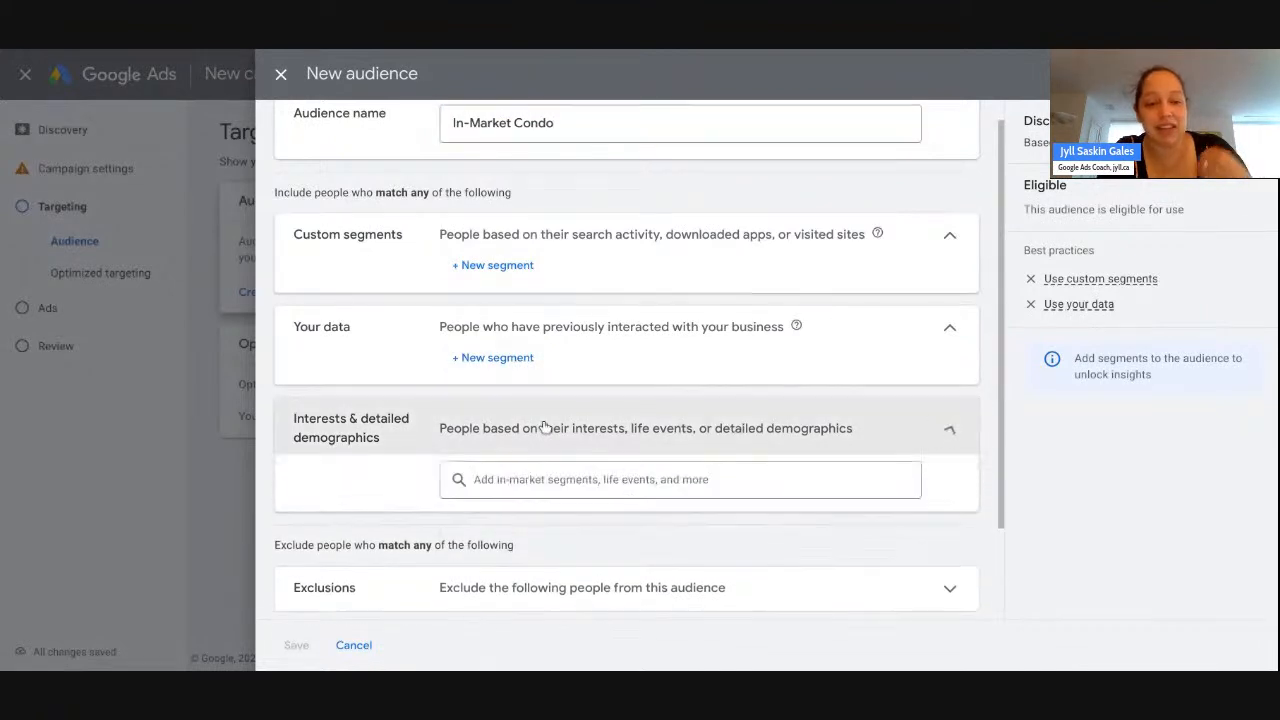
pyautogui.scroll(-1, 545, 427)
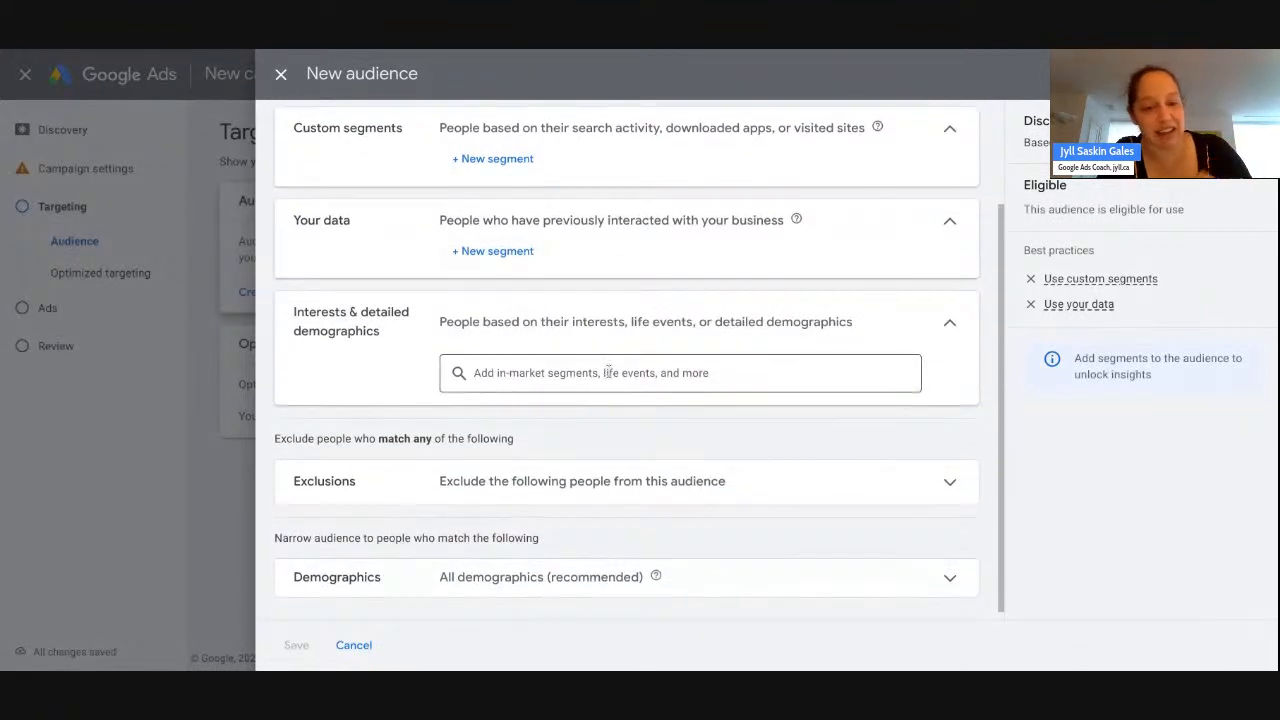
pyautogui.click(608, 373)
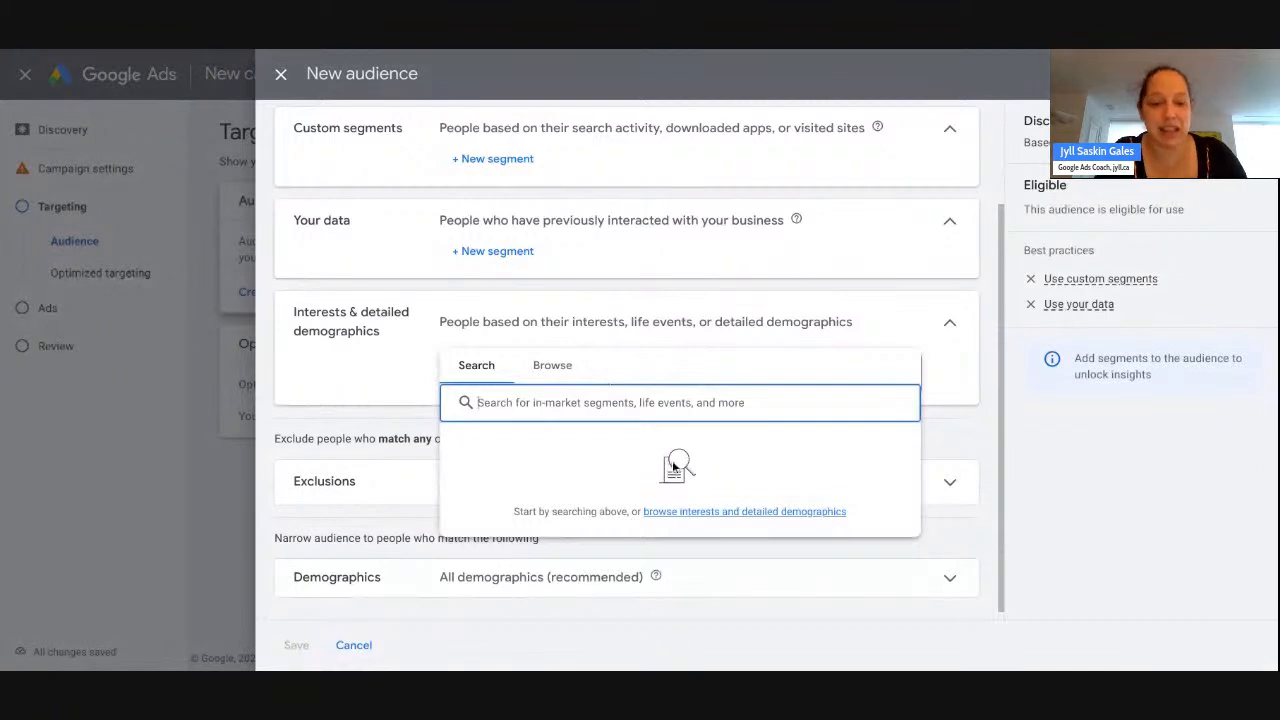
pyautogui.click(553, 366)
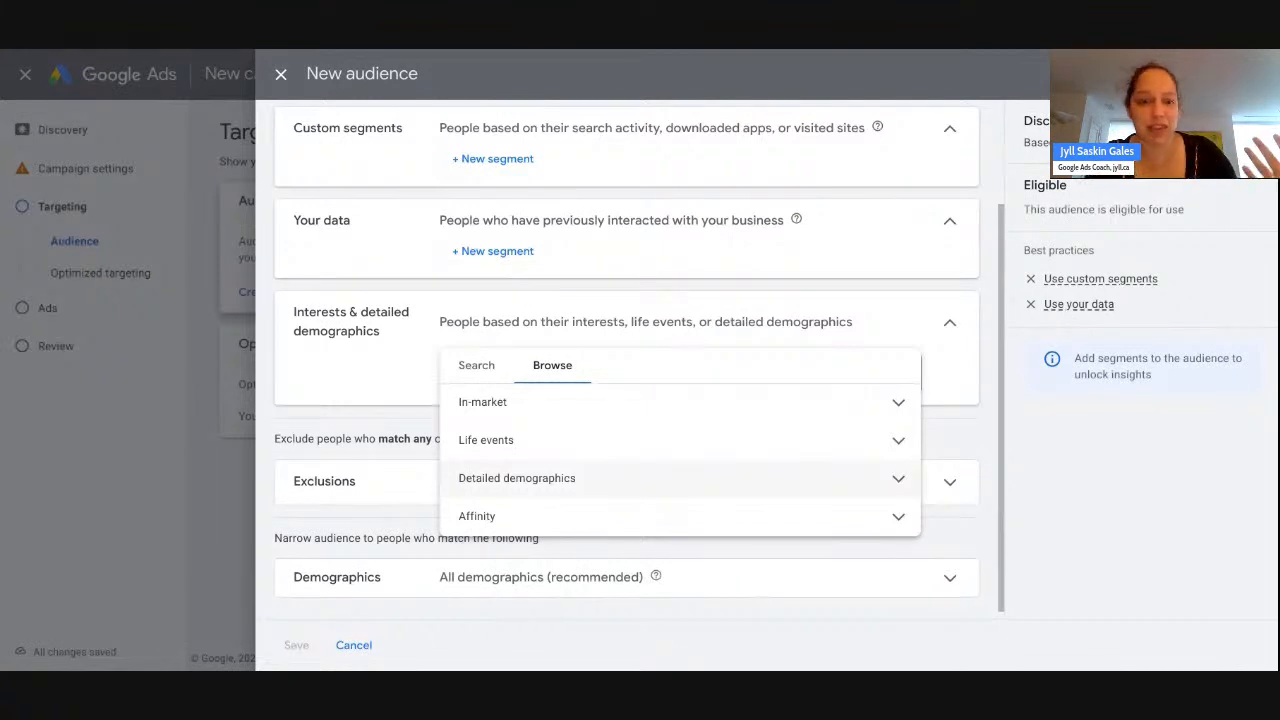
# - Browse In-market > Real Estate > Residential Properties > For Sale > Apartments and add Preowned Apartments
pyautogui.click(648, 414)
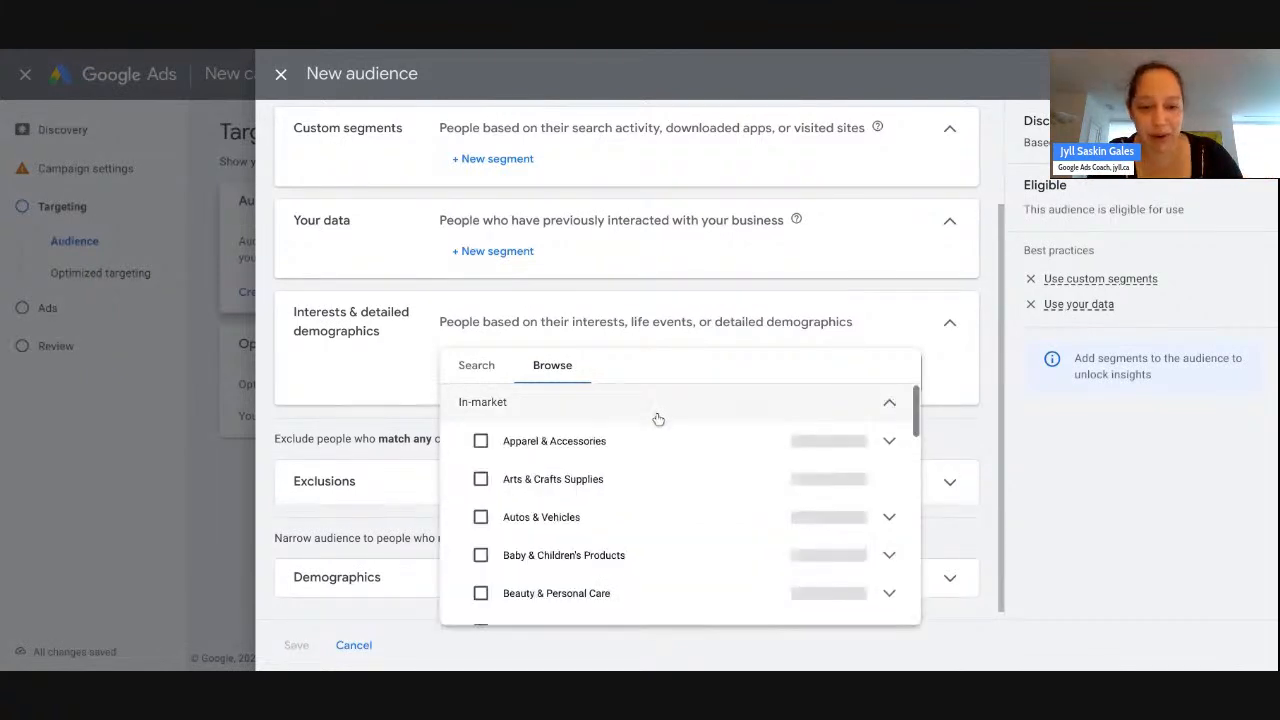
pyautogui.scroll(-1, 731, 431)
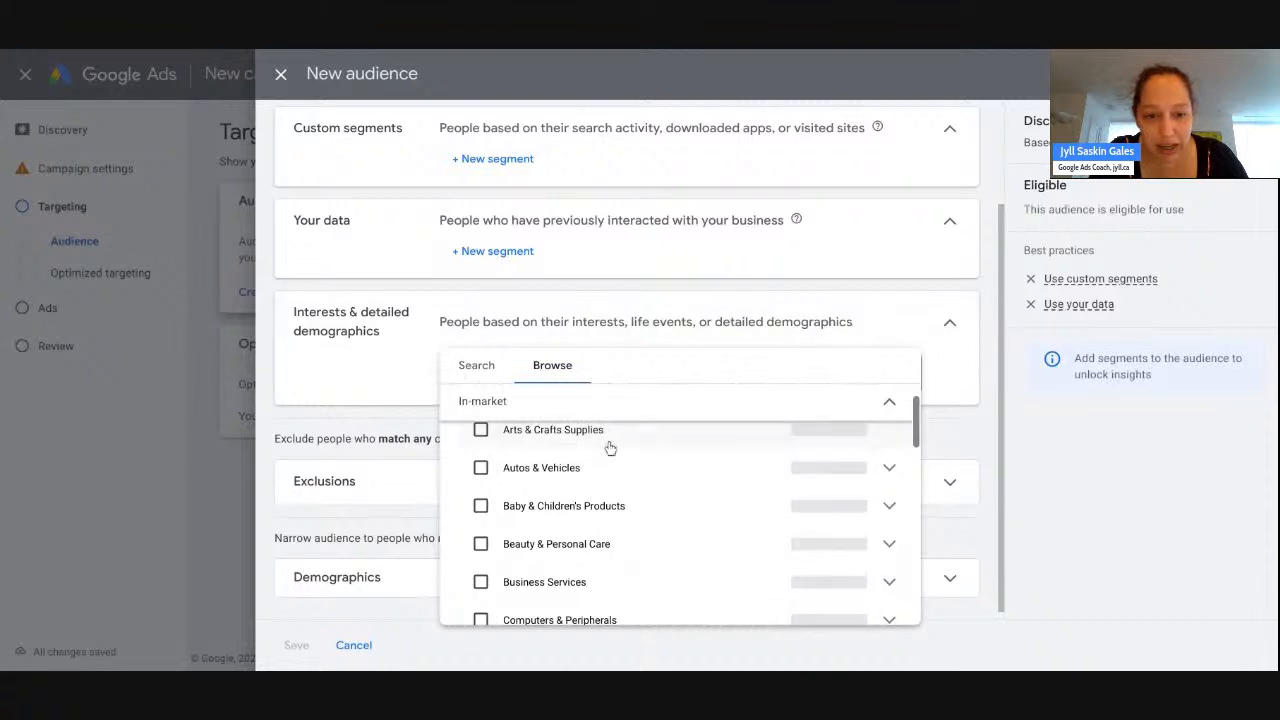
pyautogui.scroll(-3, 612, 448)
pyautogui.scroll(-7, 615, 449)
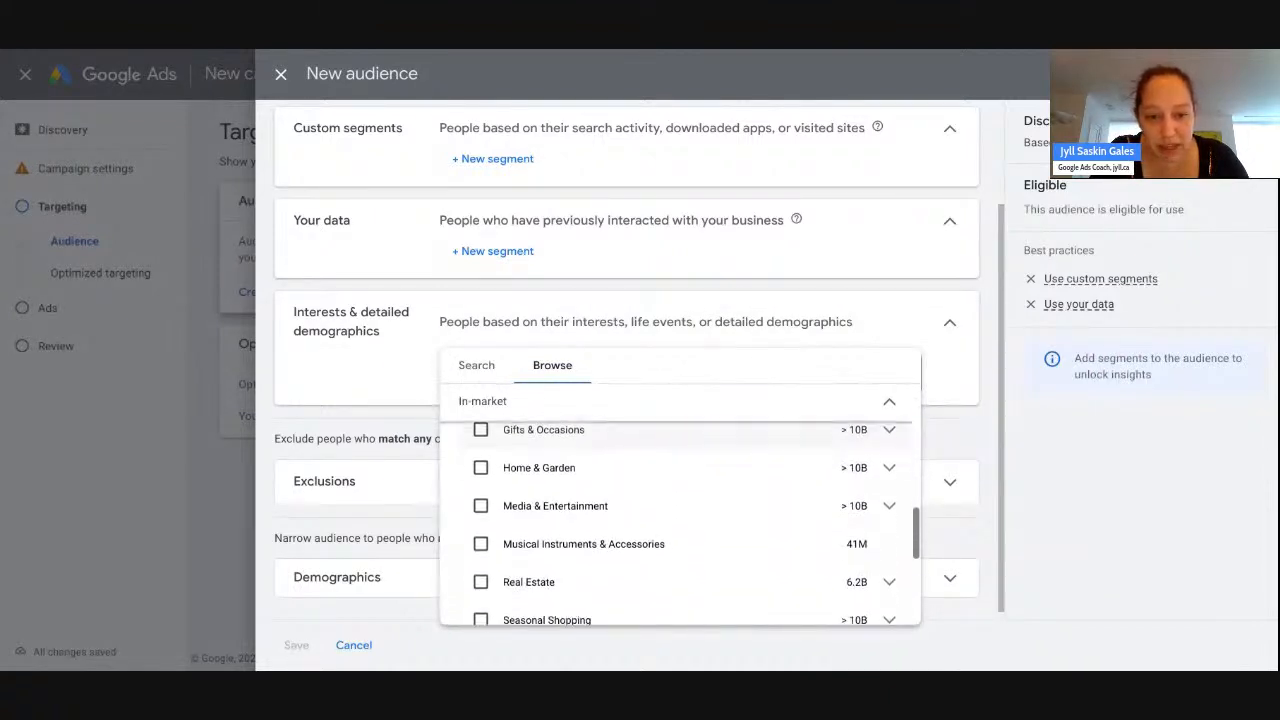
pyautogui.scroll(-2, 737, 506)
pyautogui.click(890, 530)
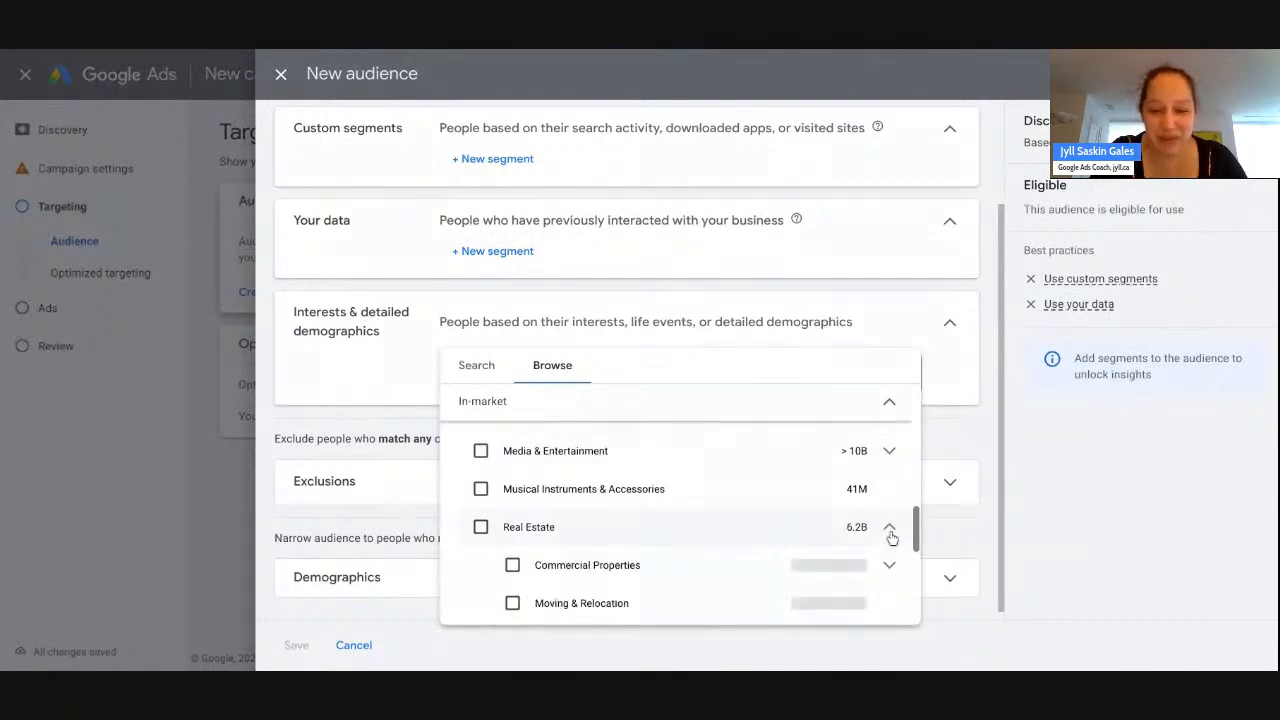
pyautogui.scroll(-2, 714, 523)
pyautogui.moveTo(714, 523)
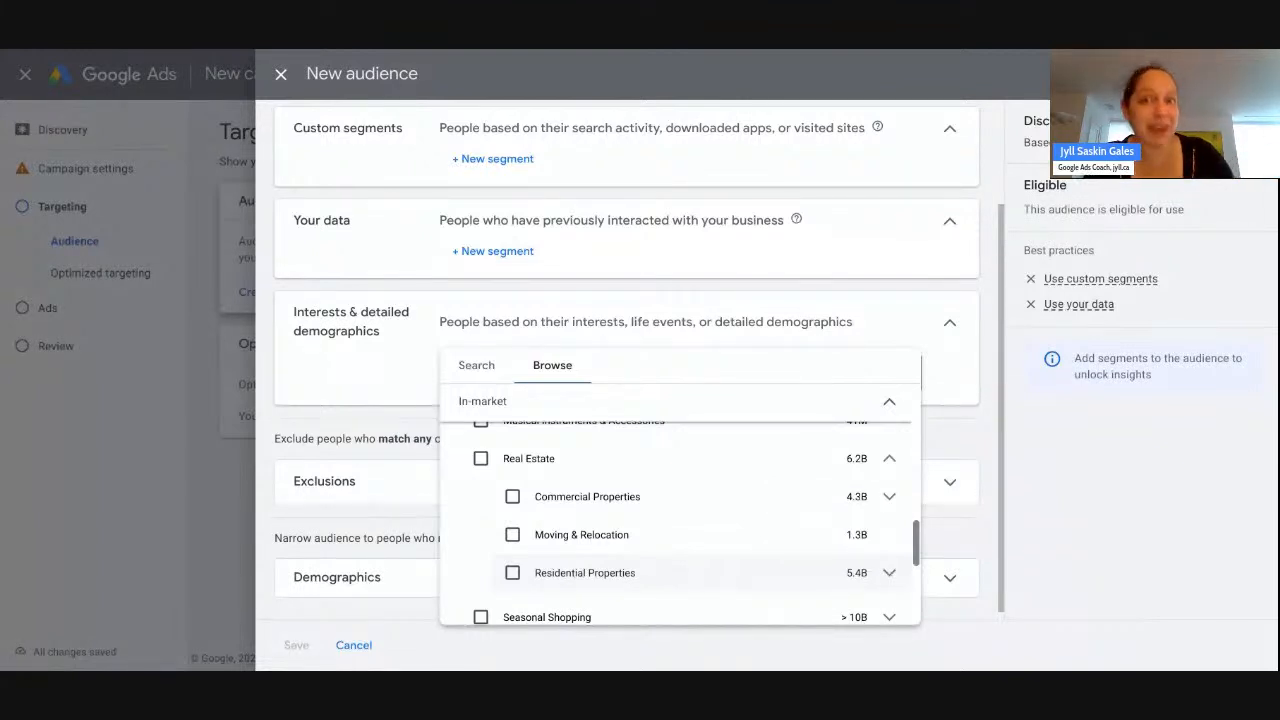
pyautogui.click(889, 572)
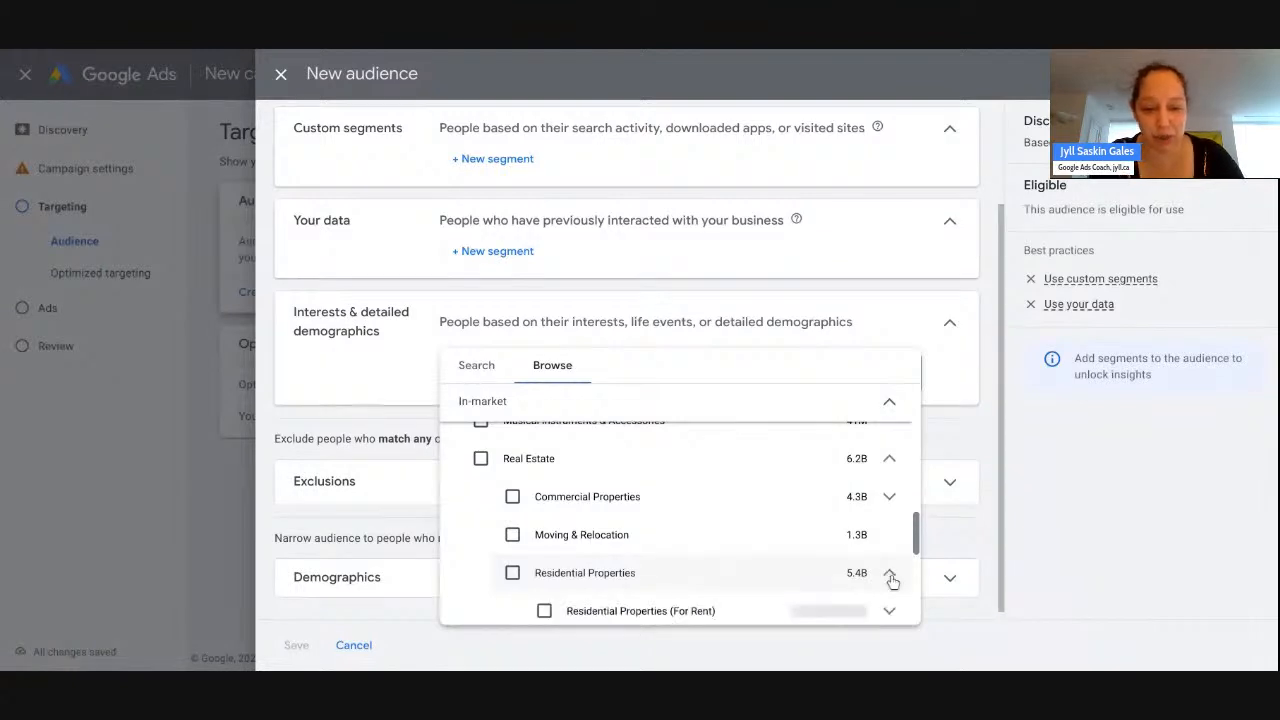
pyautogui.scroll(-2, 834, 520)
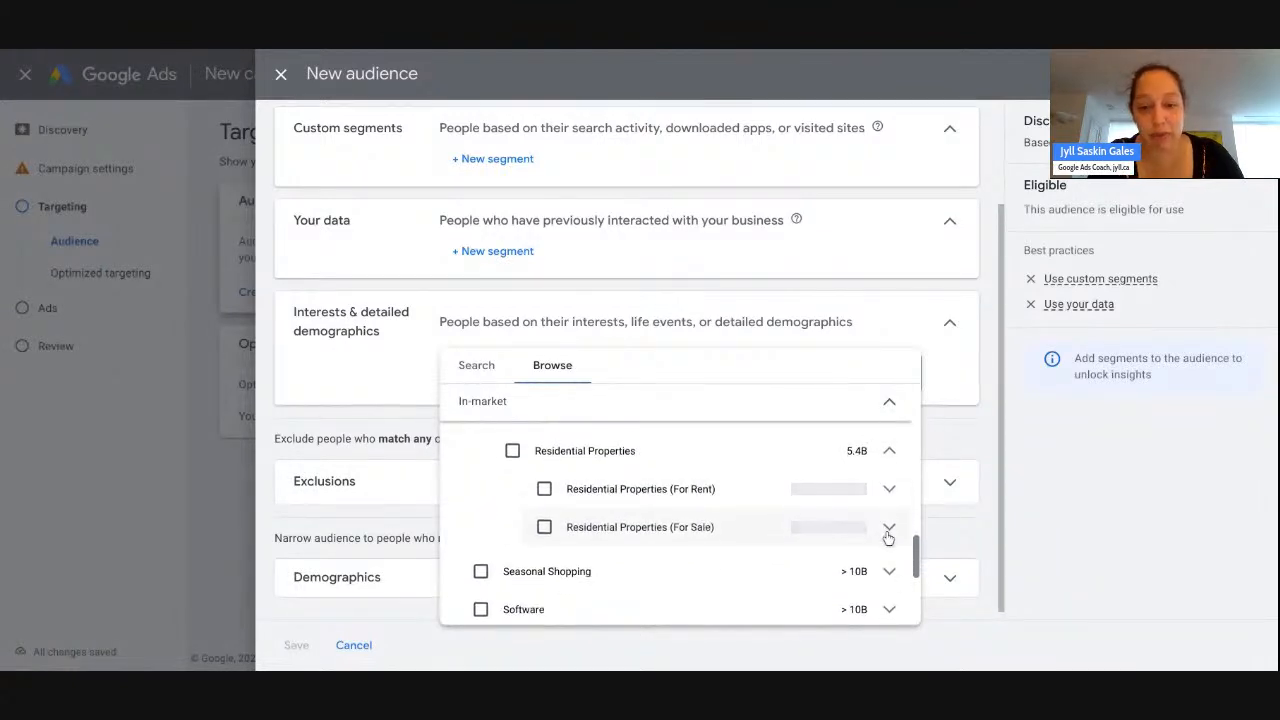
pyautogui.click(889, 535)
pyautogui.scroll(-1, 889, 539)
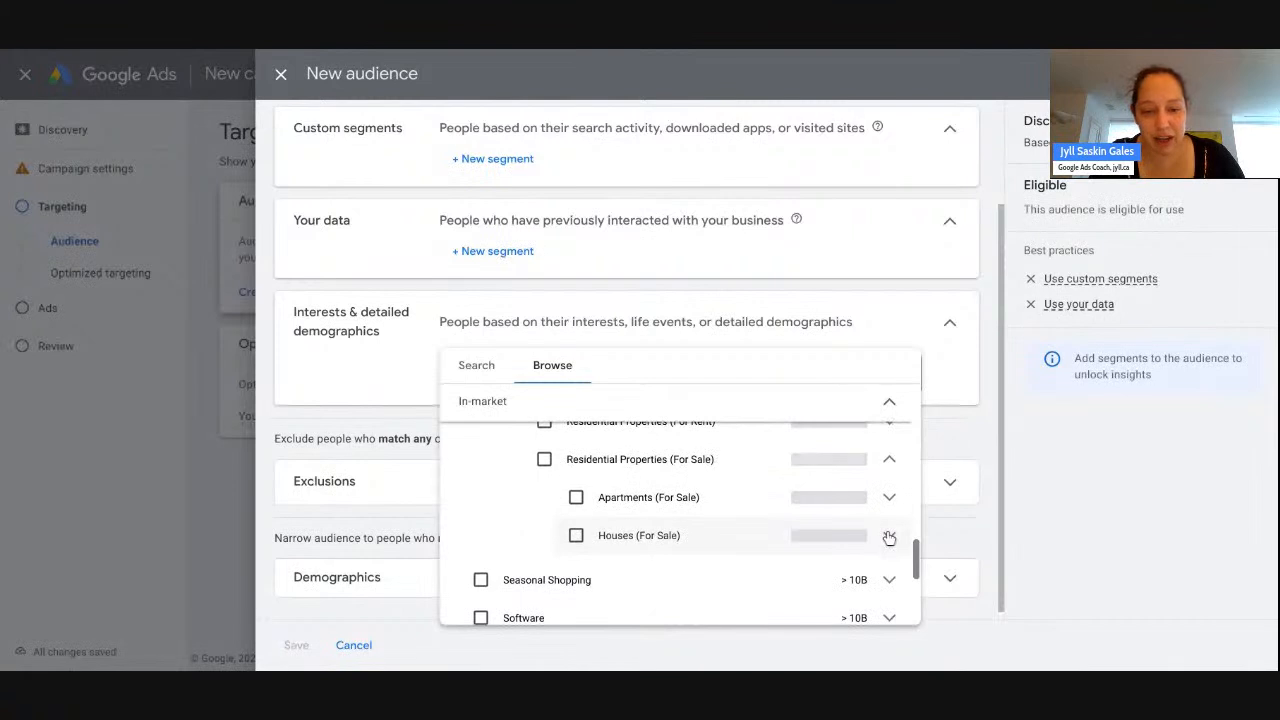
pyautogui.click(890, 537)
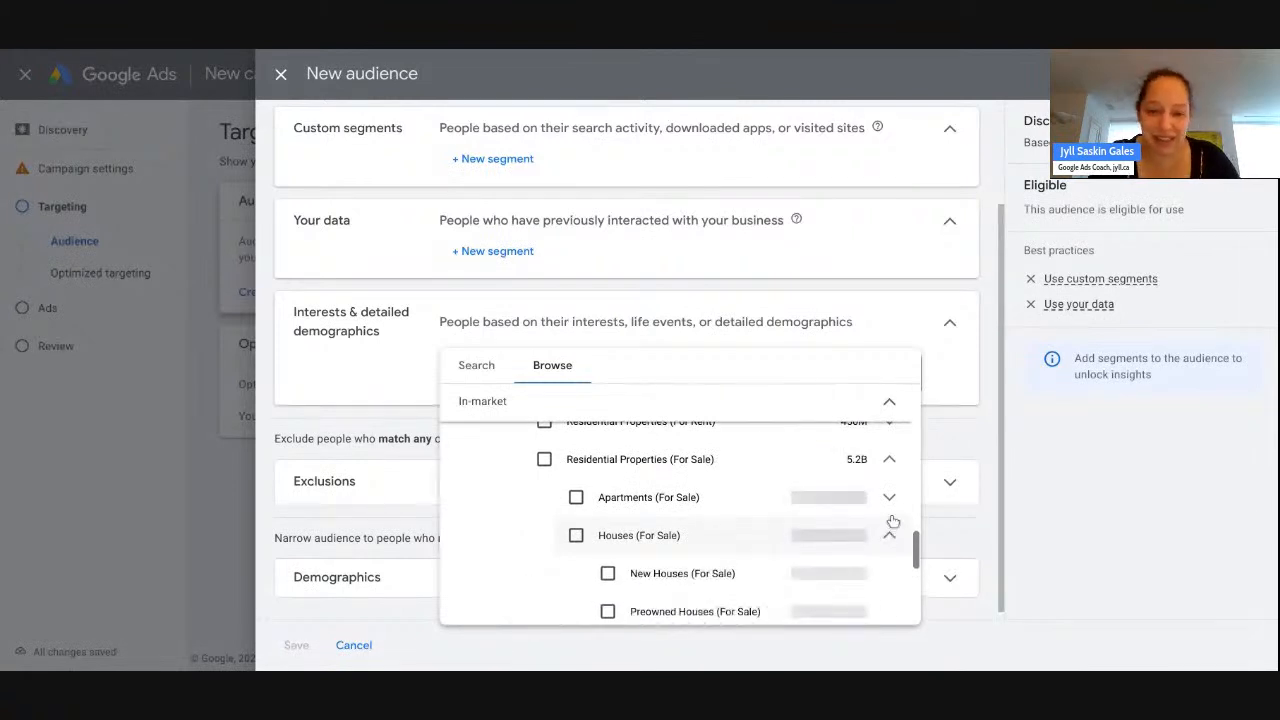
pyautogui.click(891, 508)
pyautogui.scroll(-1, 893, 511)
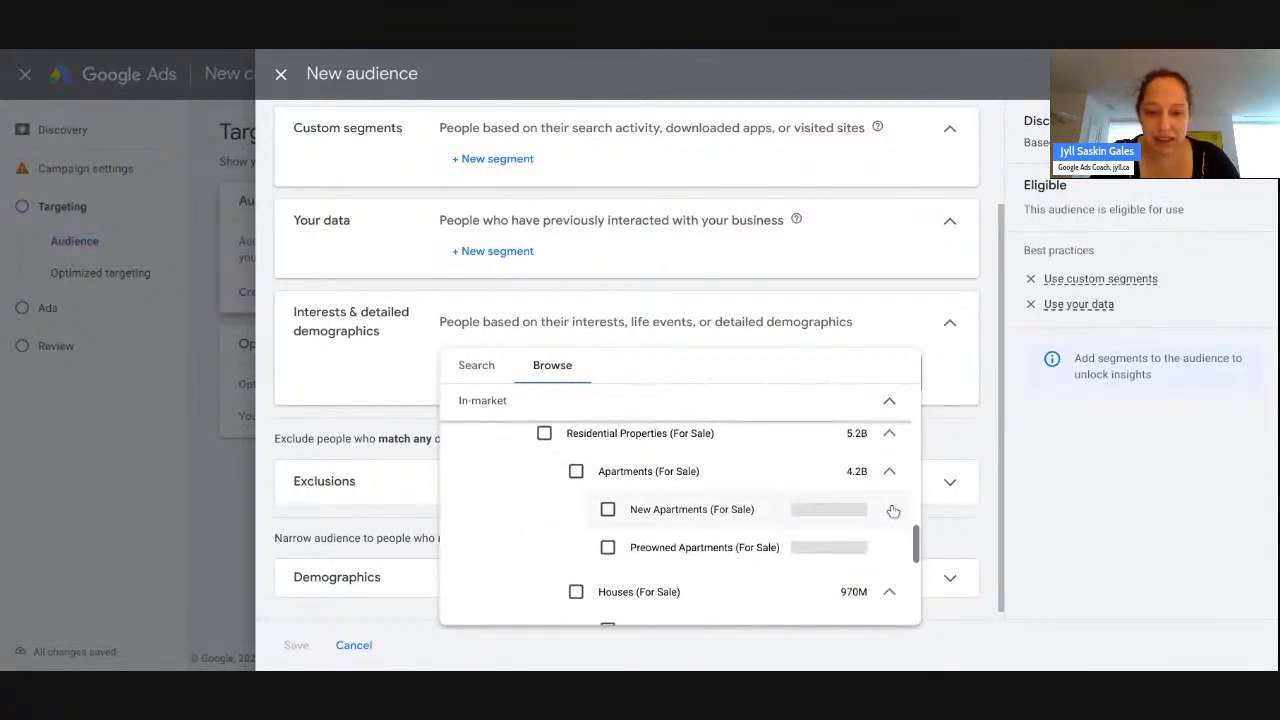
pyautogui.scroll(-3, 893, 511)
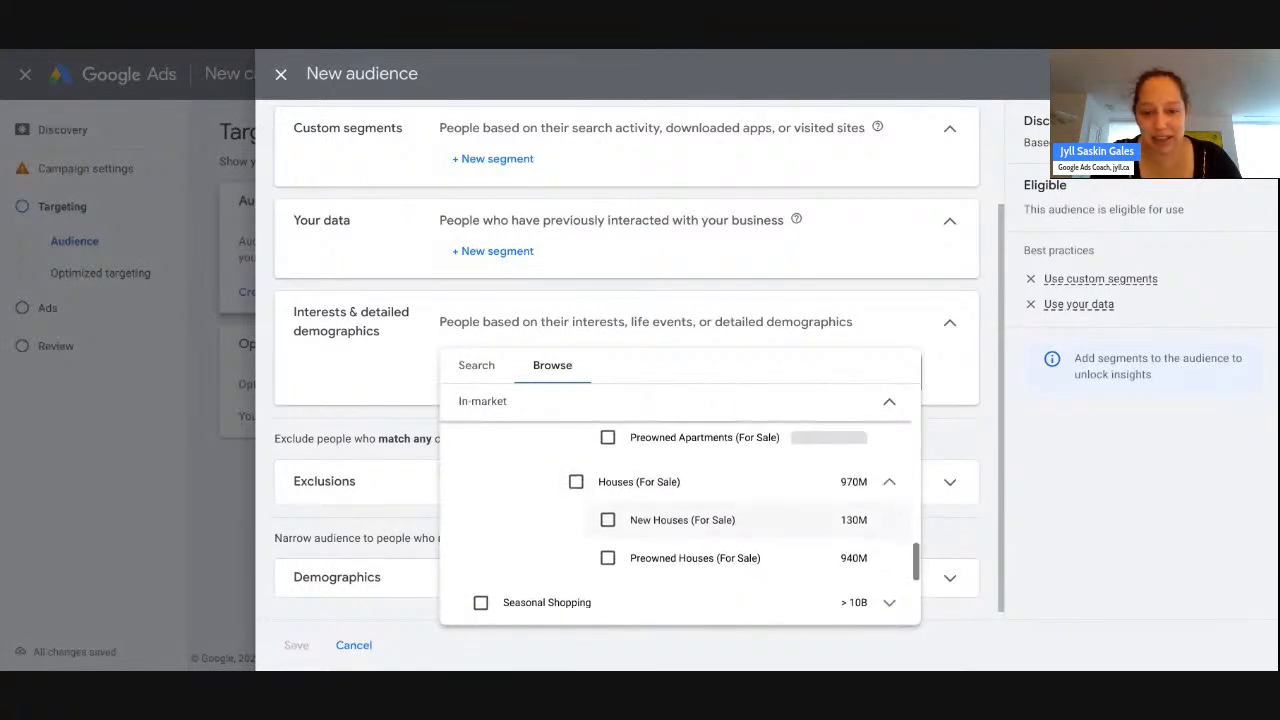
pyautogui.scroll(3, 696, 516)
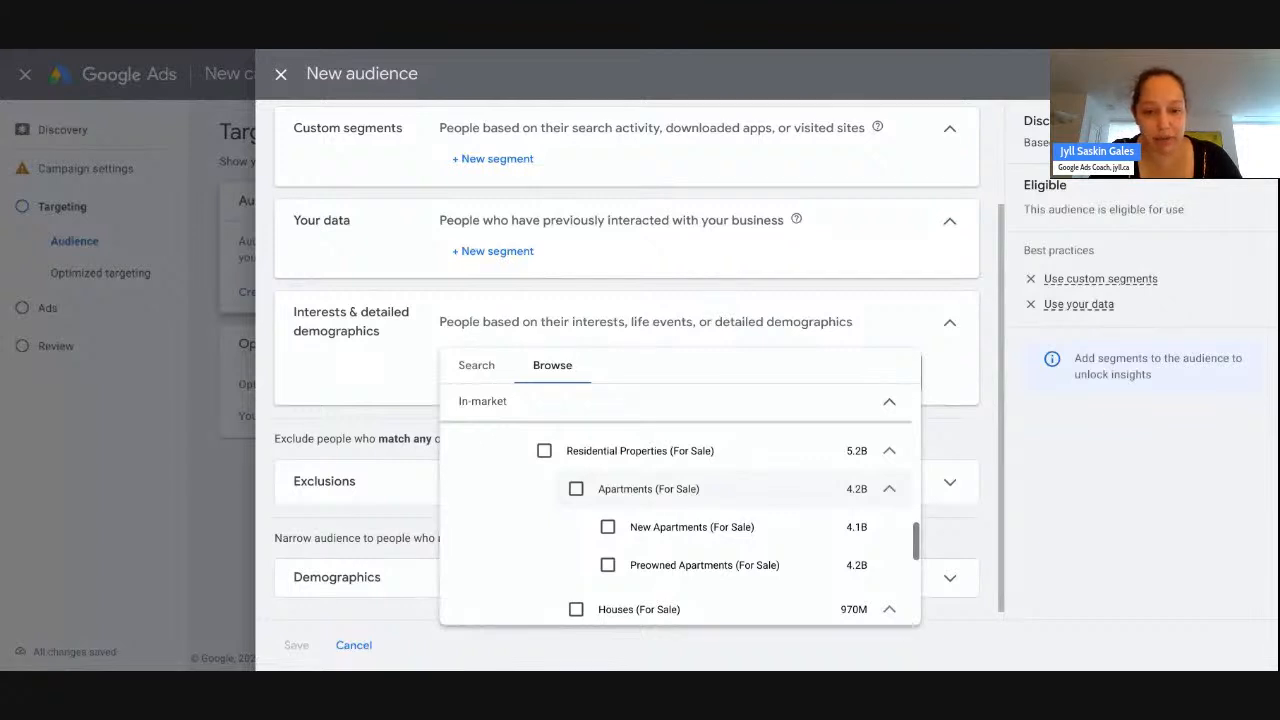
pyautogui.click(607, 565)
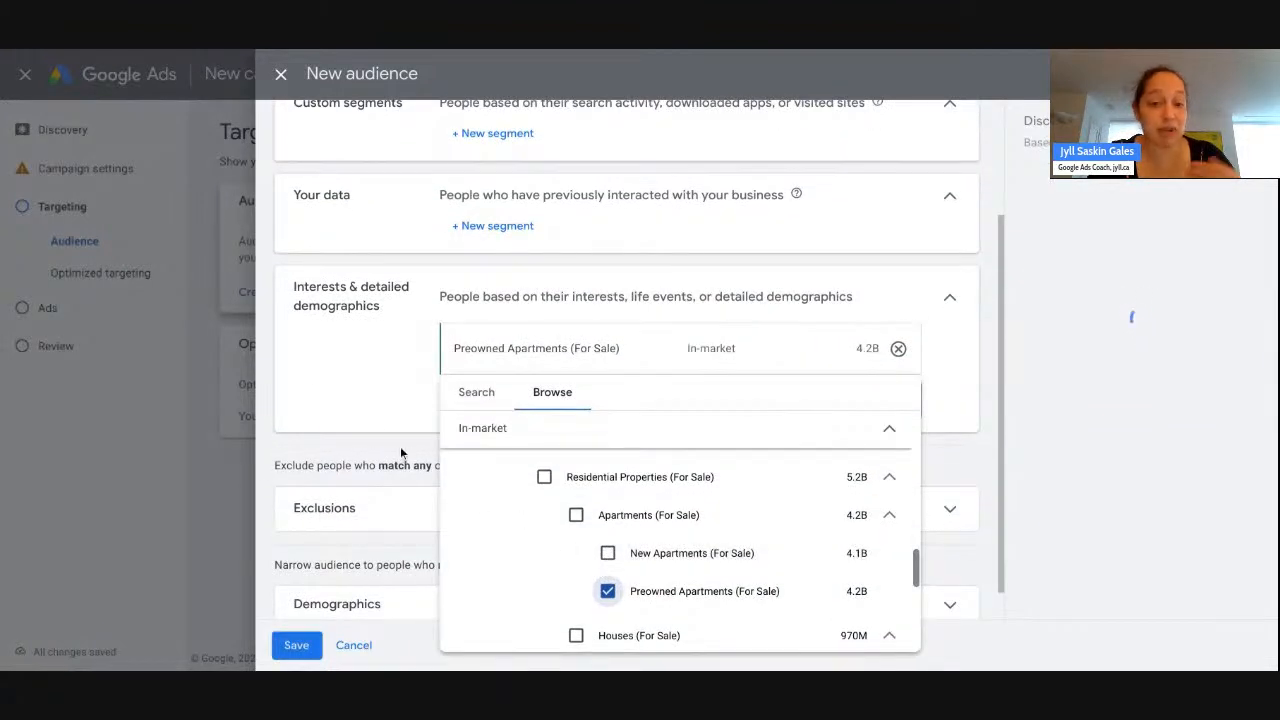
pyautogui.click(398, 444)
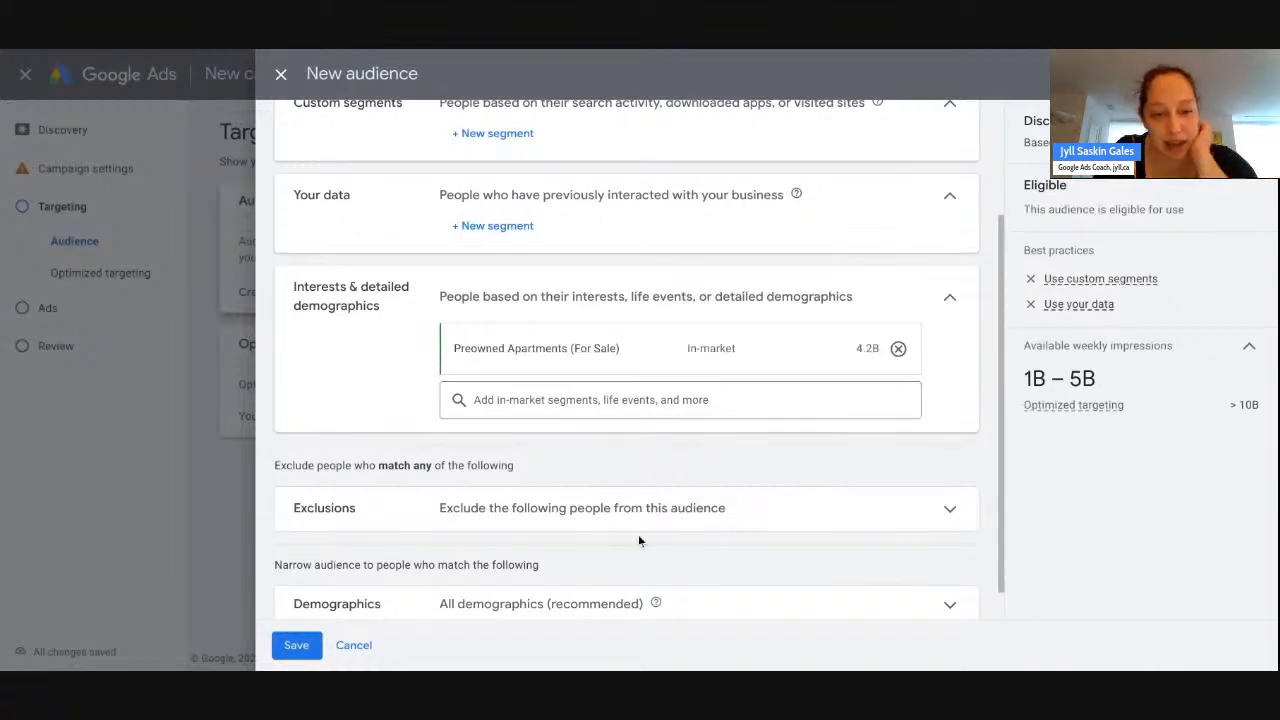
# - Expand the demographic options and set the audience's minimum age to 25
pyautogui.scroll(-1, 638, 534)
pyautogui.click(760, 570)
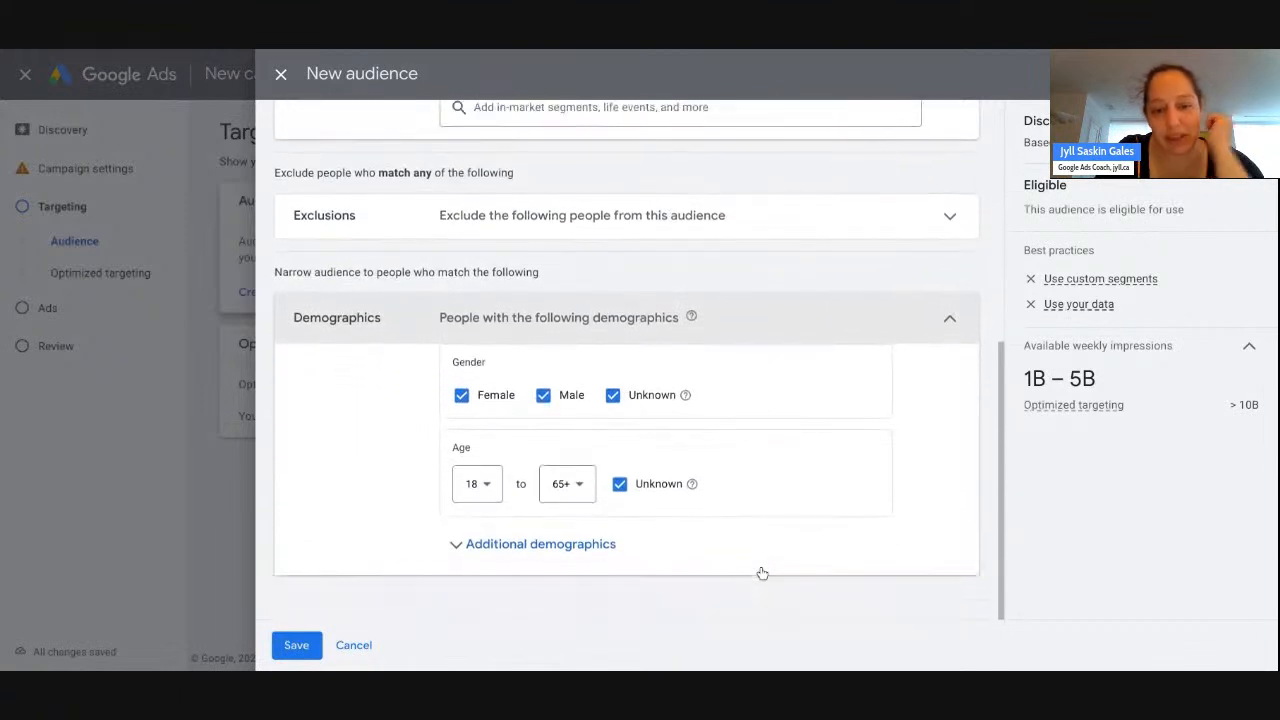
pyautogui.click(572, 543)
pyautogui.scroll(-3, 834, 510)
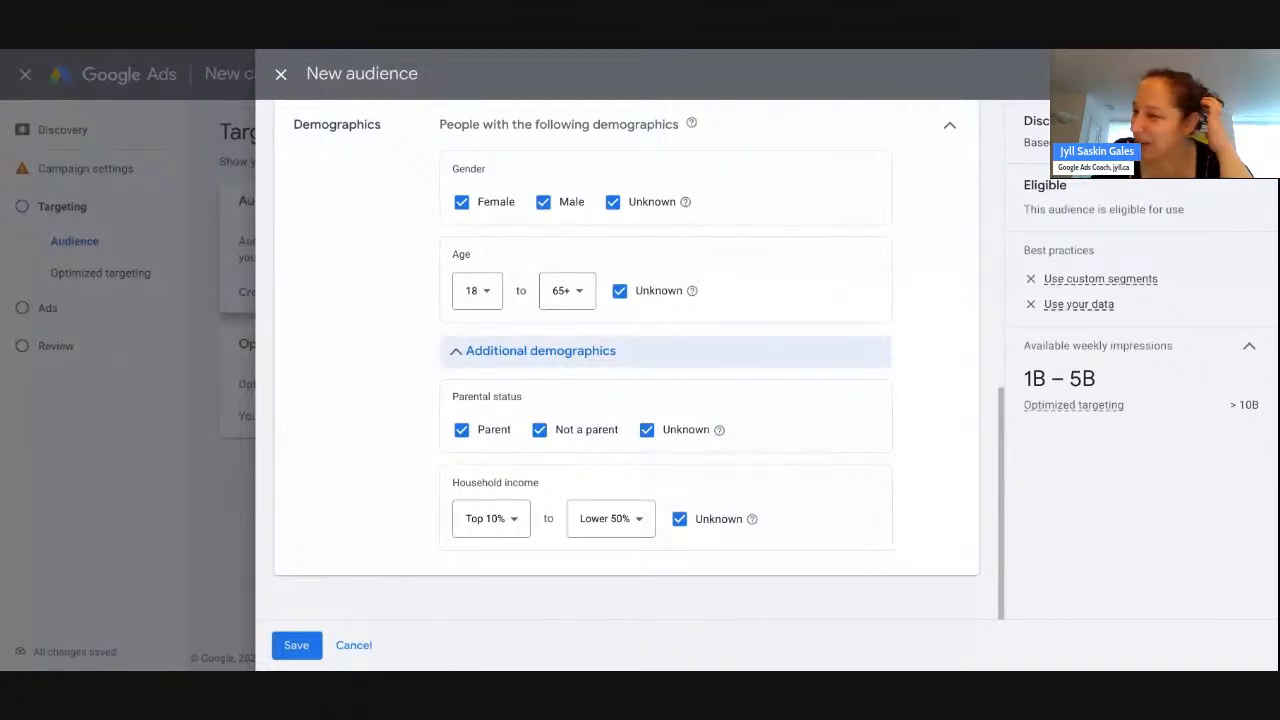
pyautogui.scroll(1, 639, 359)
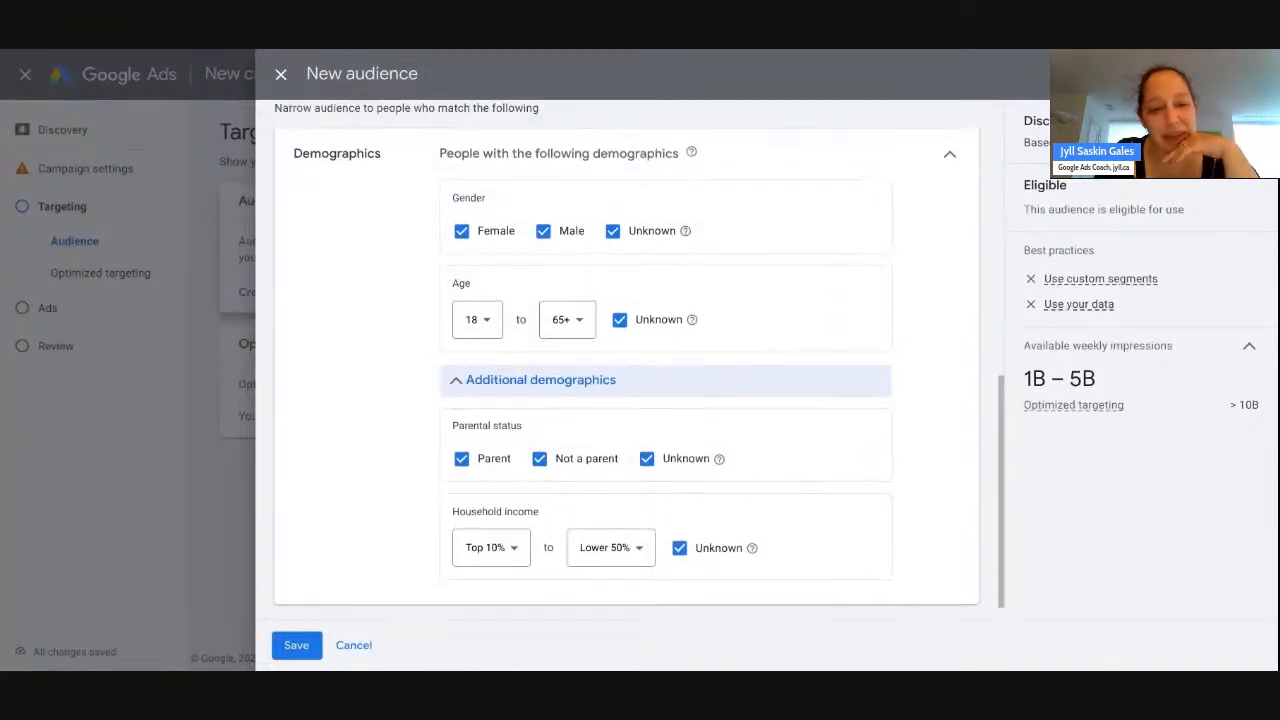
pyautogui.scroll(1, 627, 360)
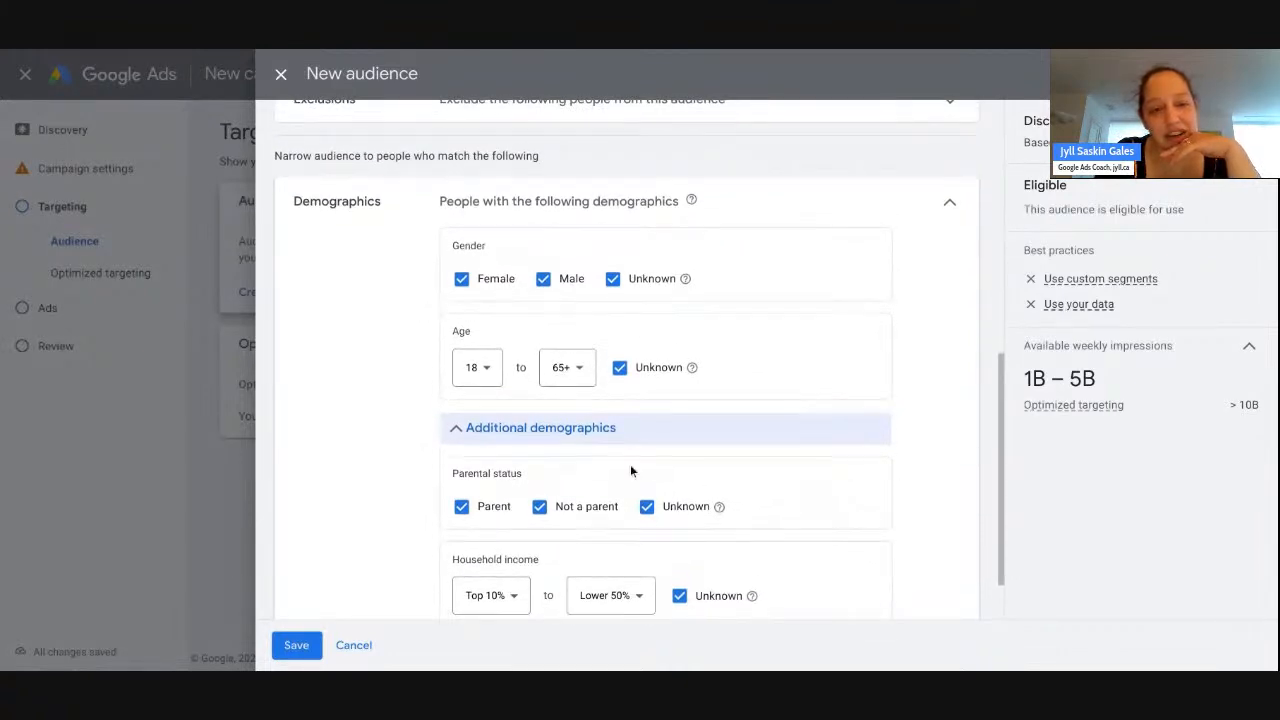
pyautogui.click(490, 369)
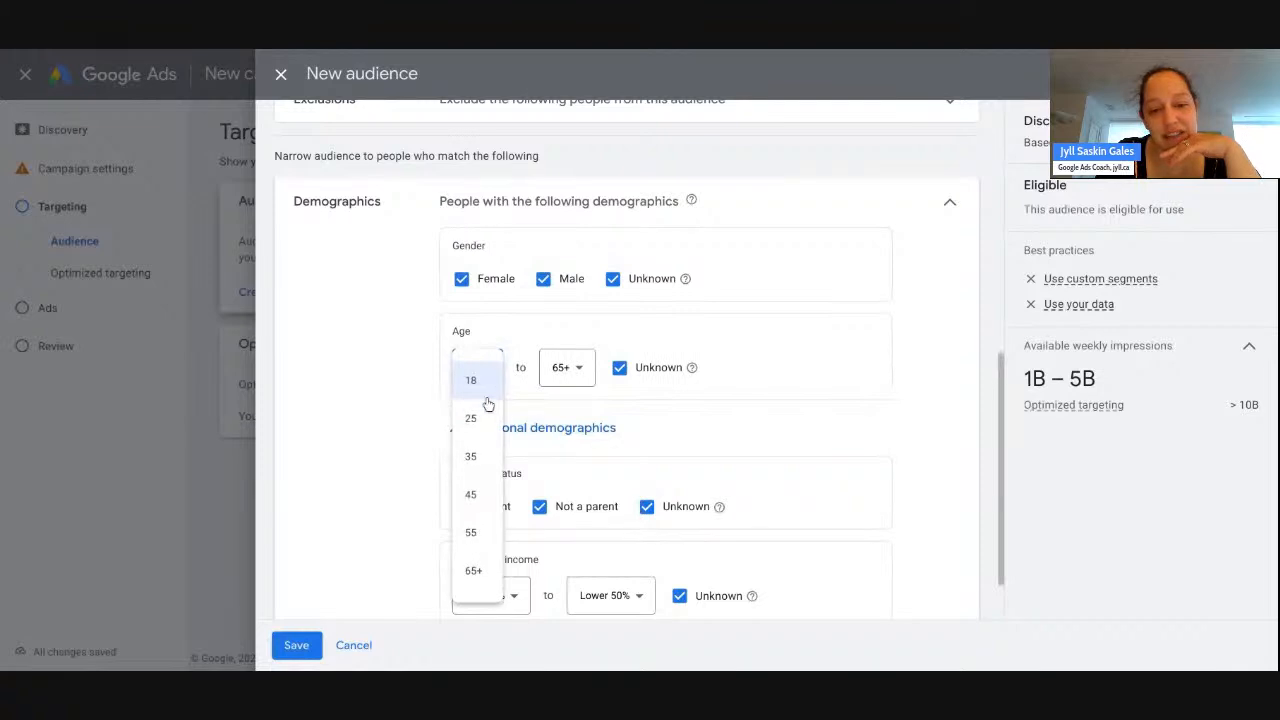
pyautogui.click(486, 419)
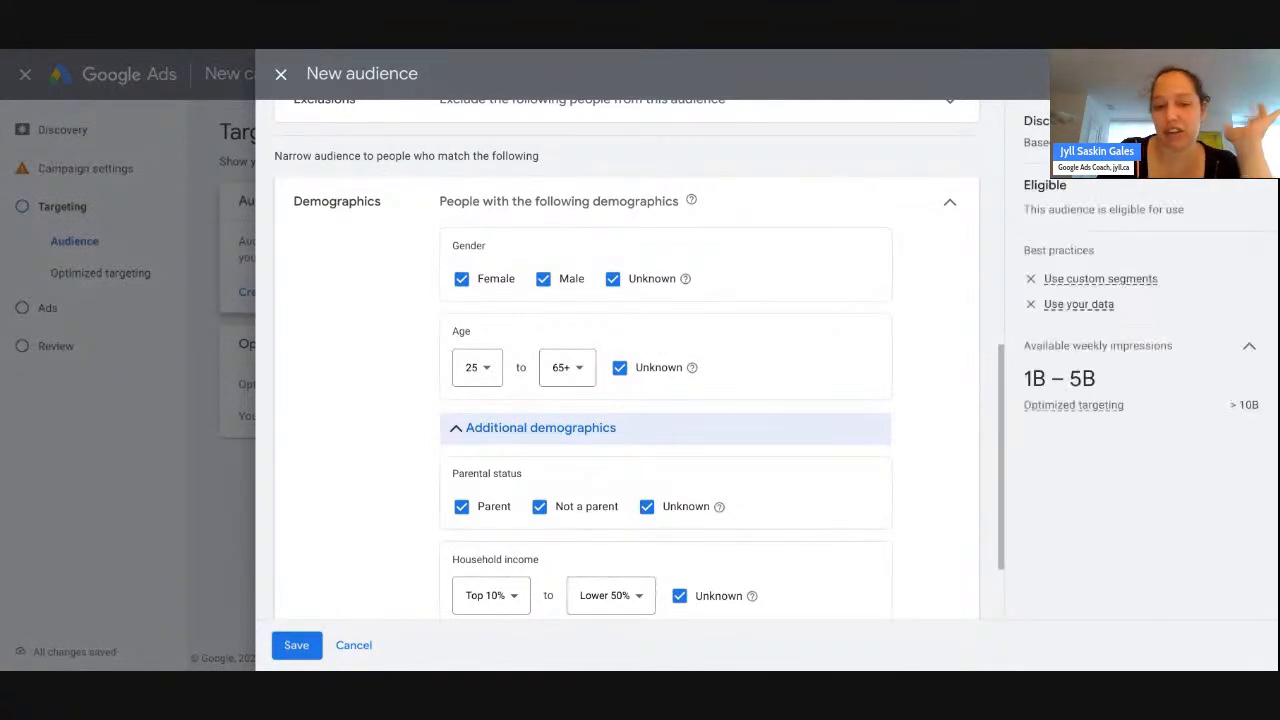
# - Rename the audience to 'In-Market Pre-owner Apartment' and save it
pyautogui.scroll(5, 625, 360)
pyautogui.scroll(5, 625, 360)
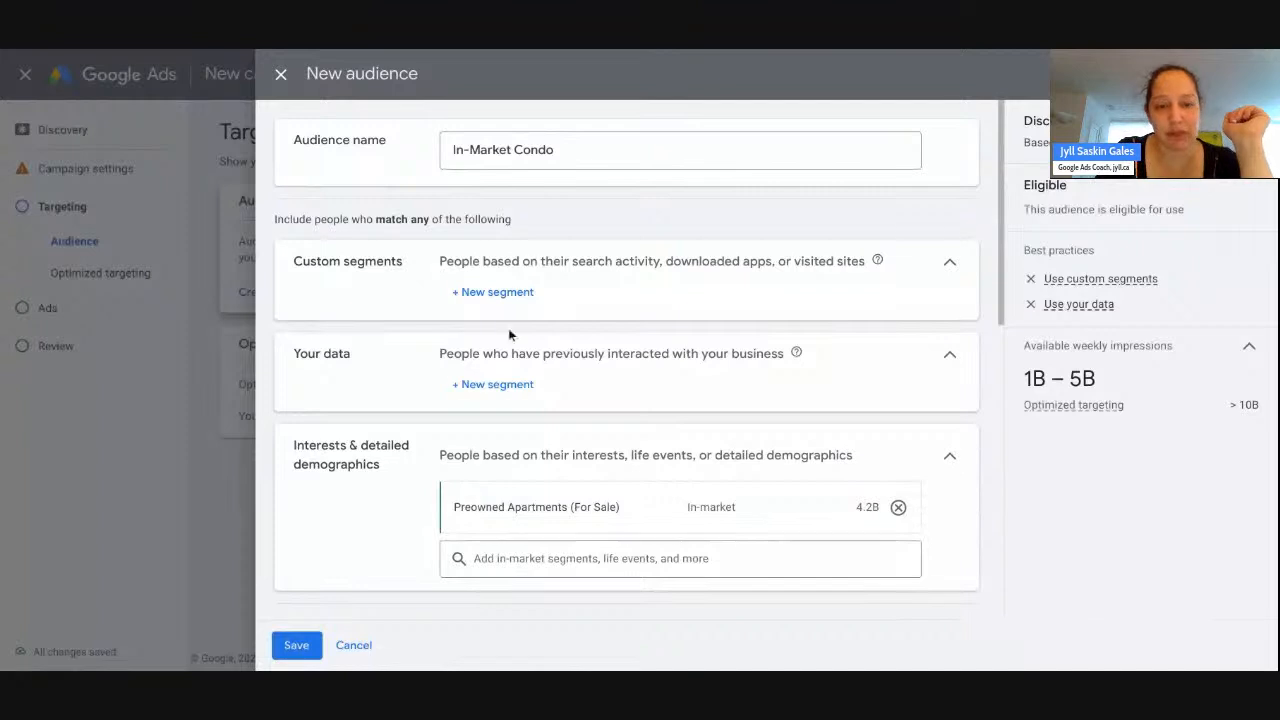
pyautogui.doubleClick(535, 149)
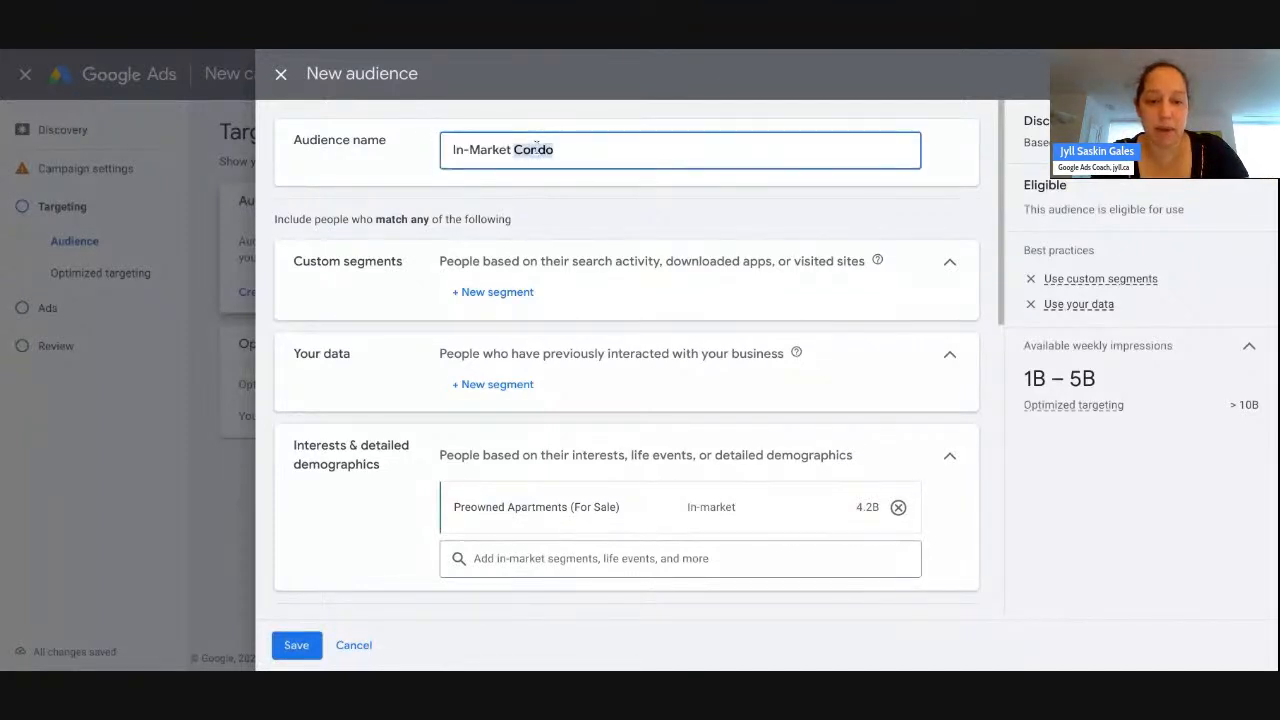
pyautogui.write('Pre-owner Apartment')
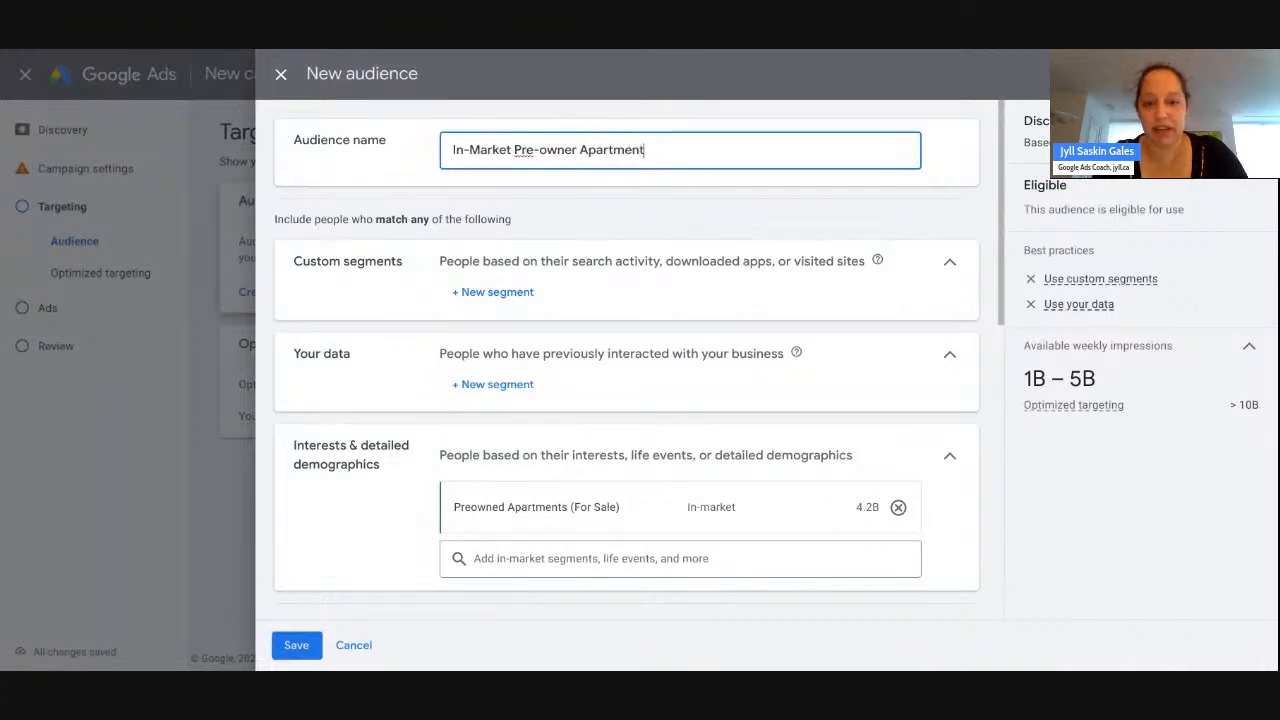
pyautogui.scroll(-10, 634, 280)
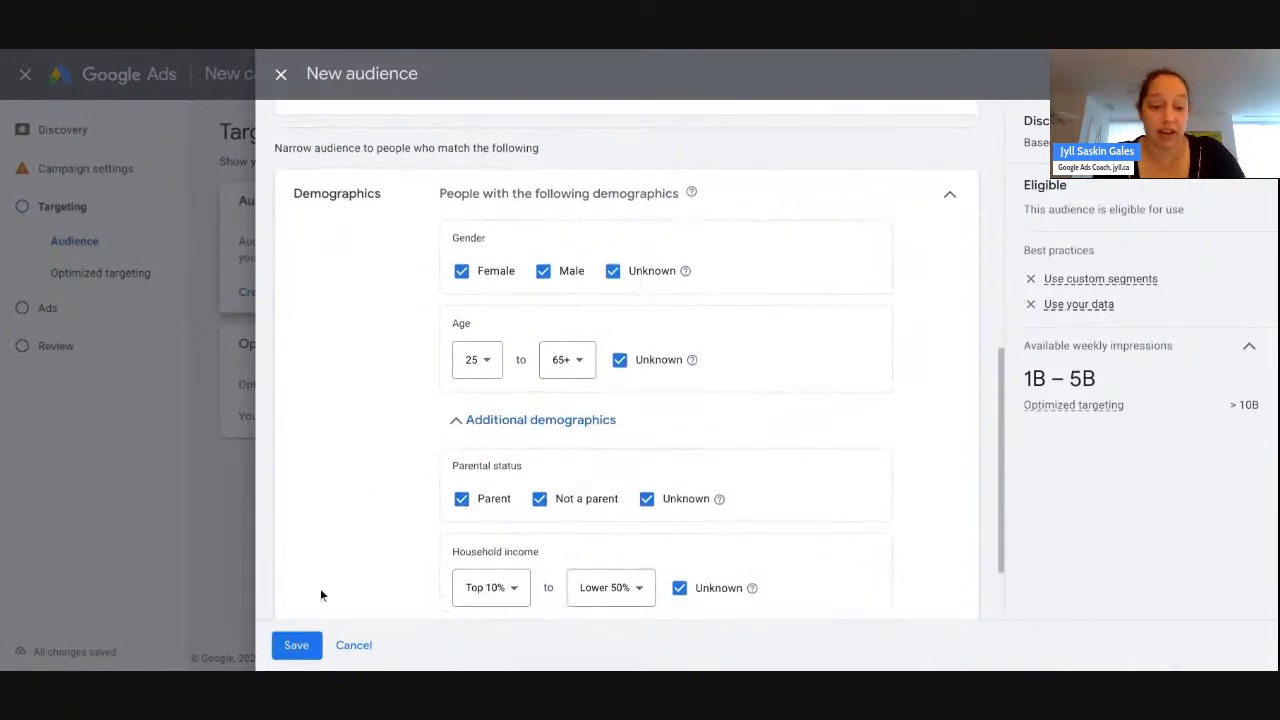
pyautogui.click(297, 647)
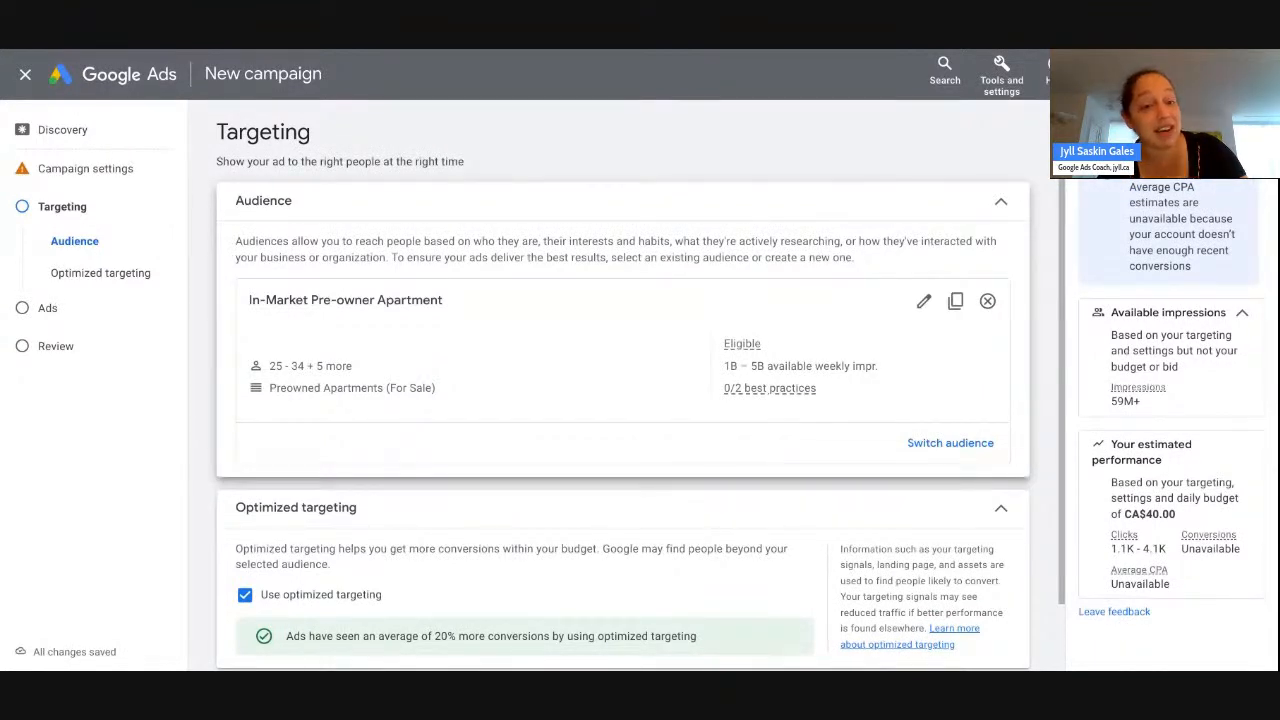
# - Uncheck 'Use optimized targeting' and open an editable copy of the In-Market Pre-owner Apartment audience
pyautogui.scroll(-1, 255, 573)
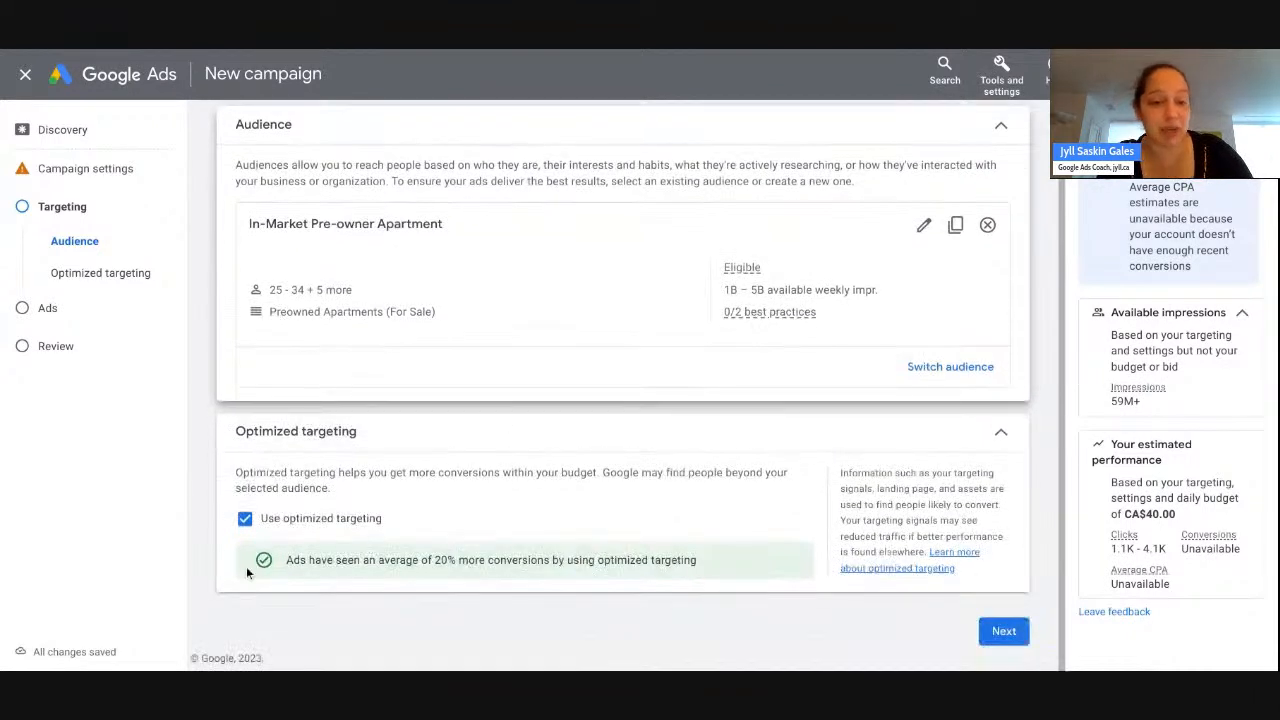
pyautogui.click(246, 522)
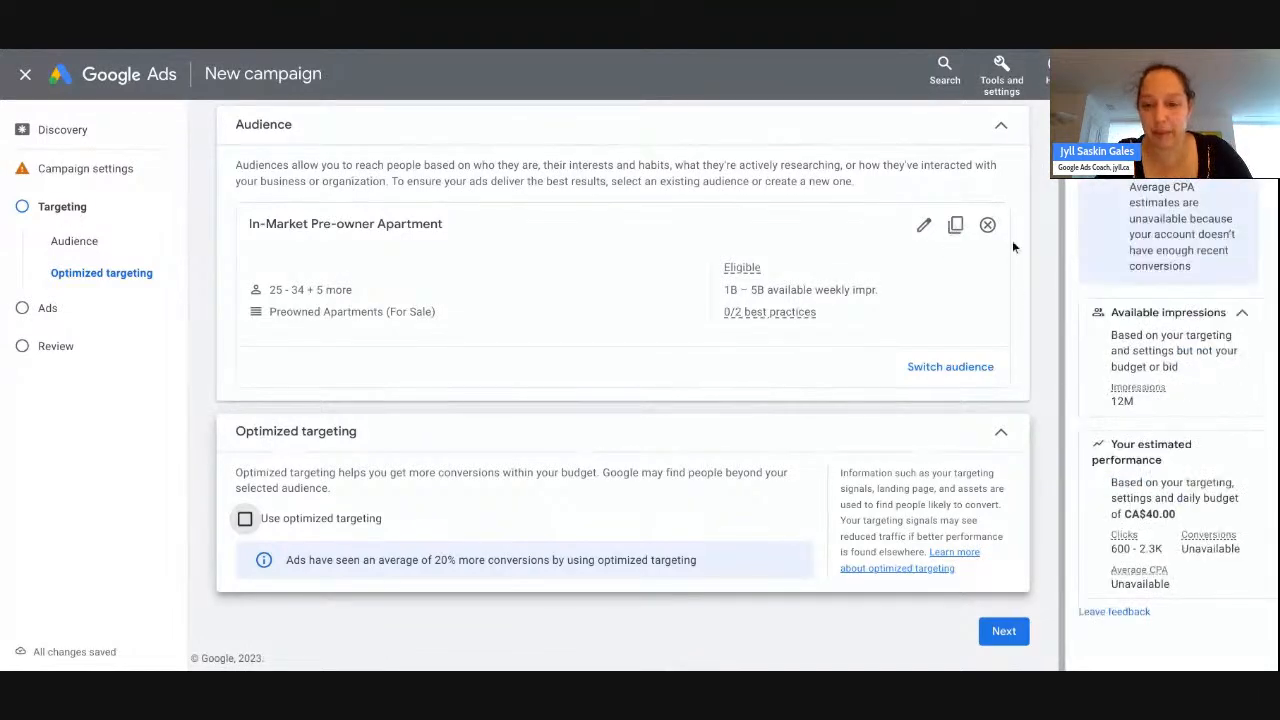
pyautogui.click(953, 228)
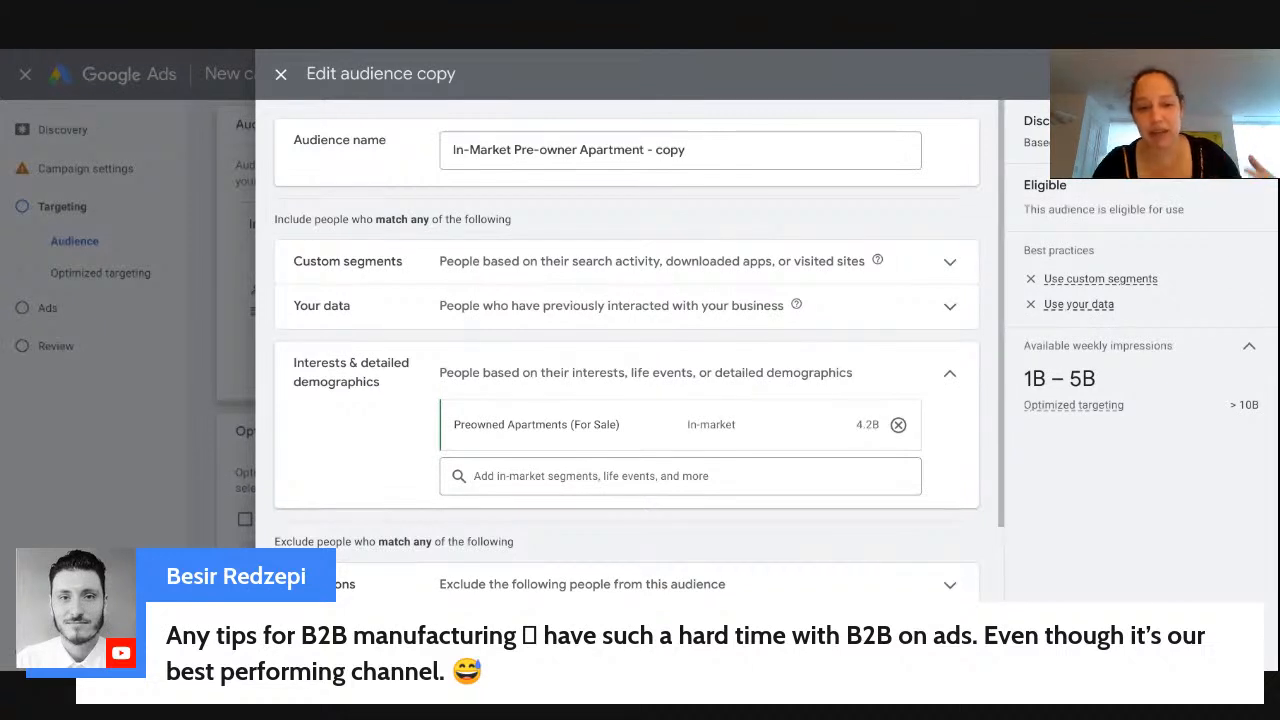
pyautogui.click(687, 150)
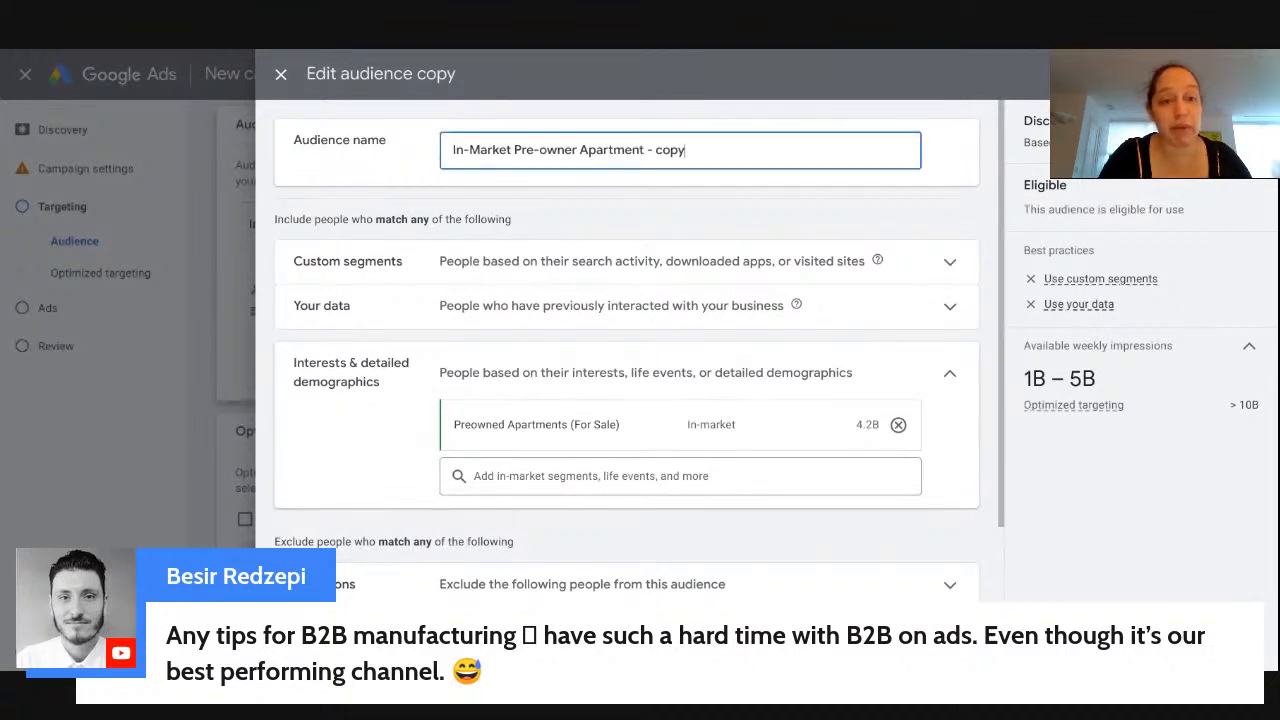
pyautogui.click(407, 268)
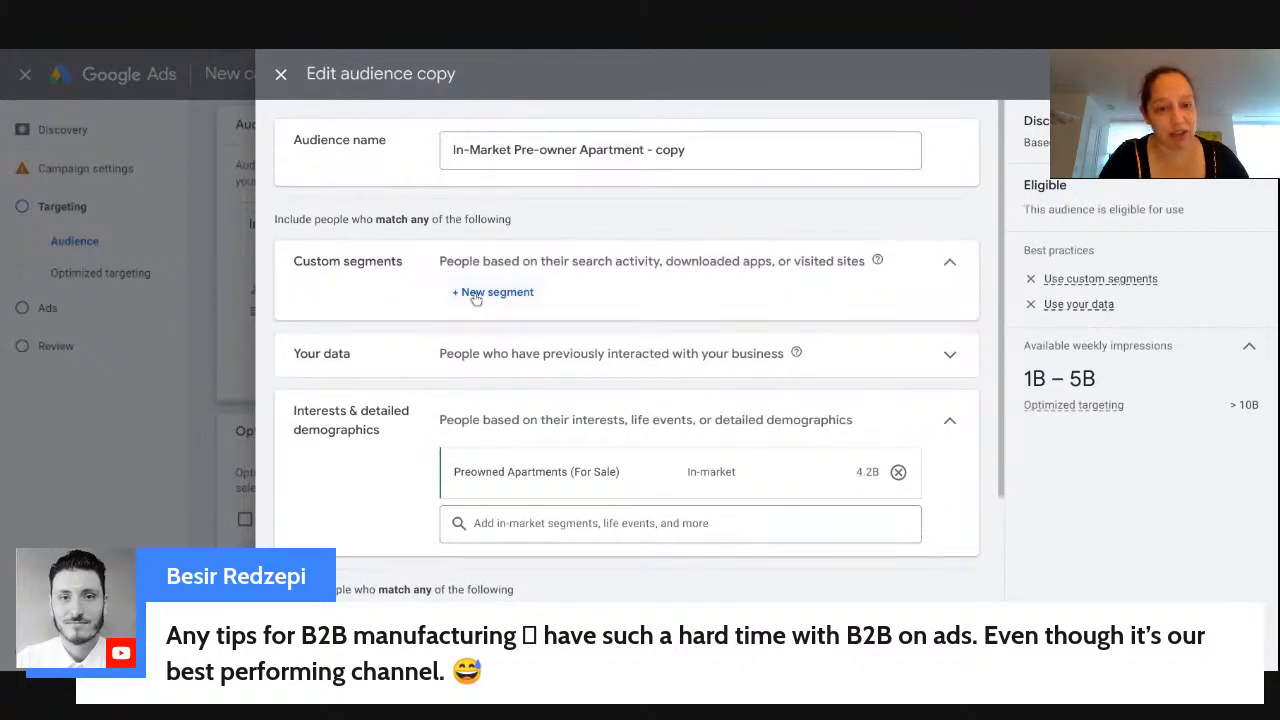
pyautogui.click(472, 293)
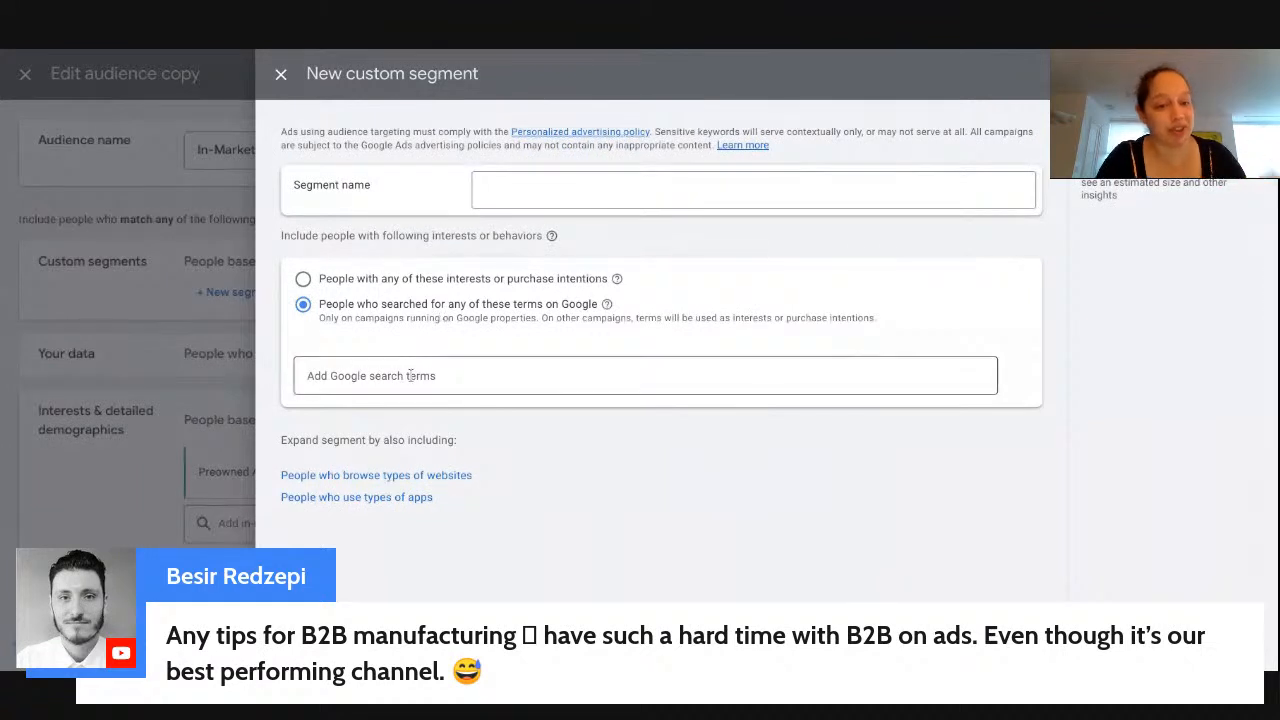
pyautogui.click(456, 485)
pyautogui.click(410, 604)
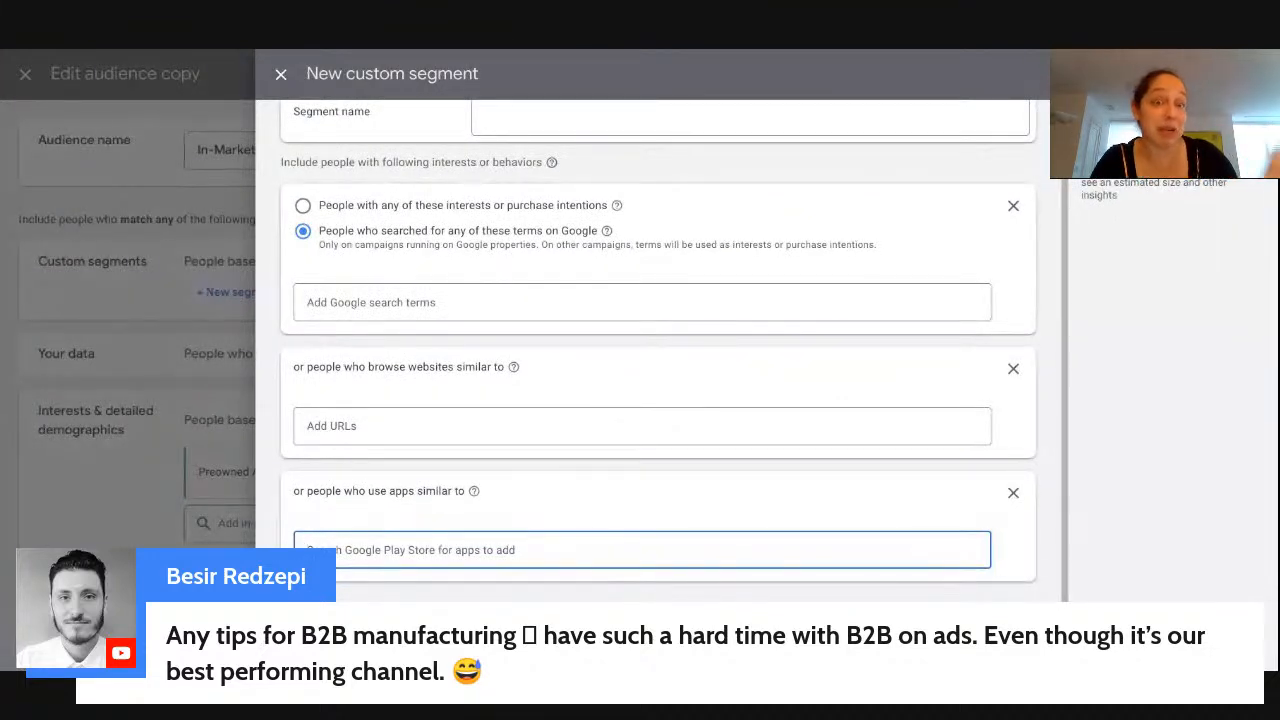
pyautogui.click(415, 640)
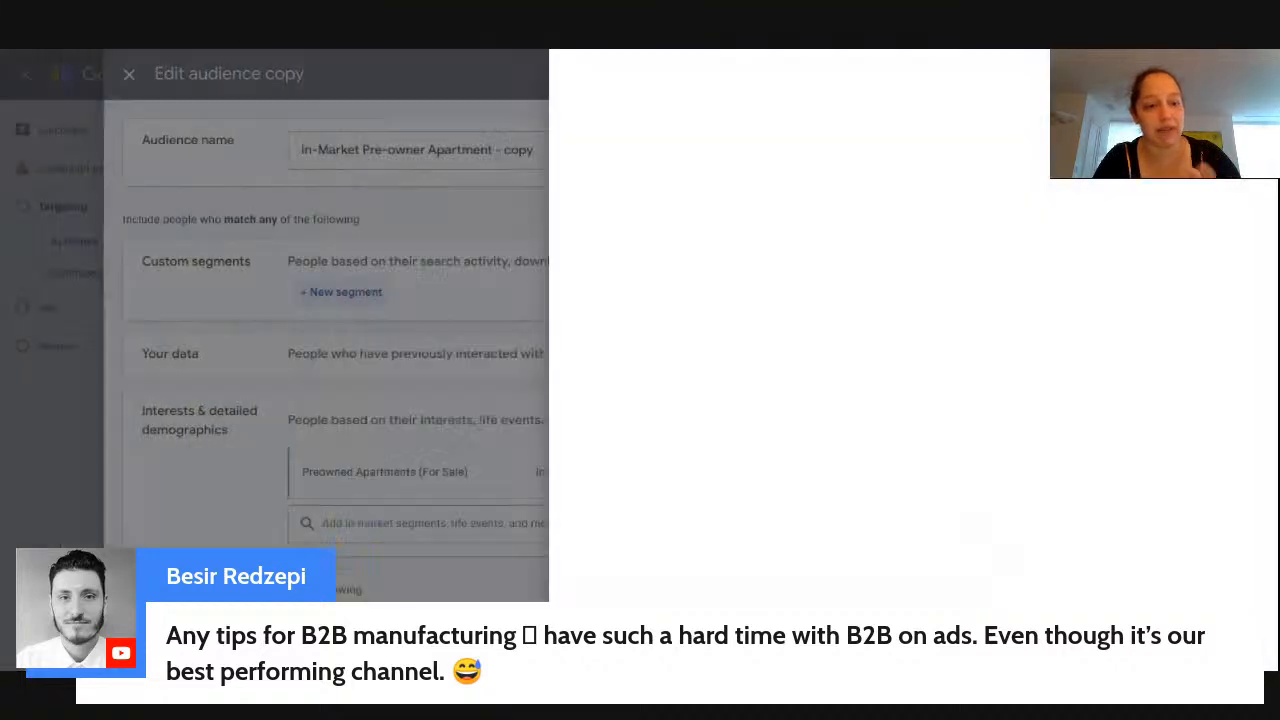
pyautogui.scroll(-2, 464, 479)
# - Browse the In-market segment categories without adding any new segment
pyautogui.scroll(3, 464, 484)
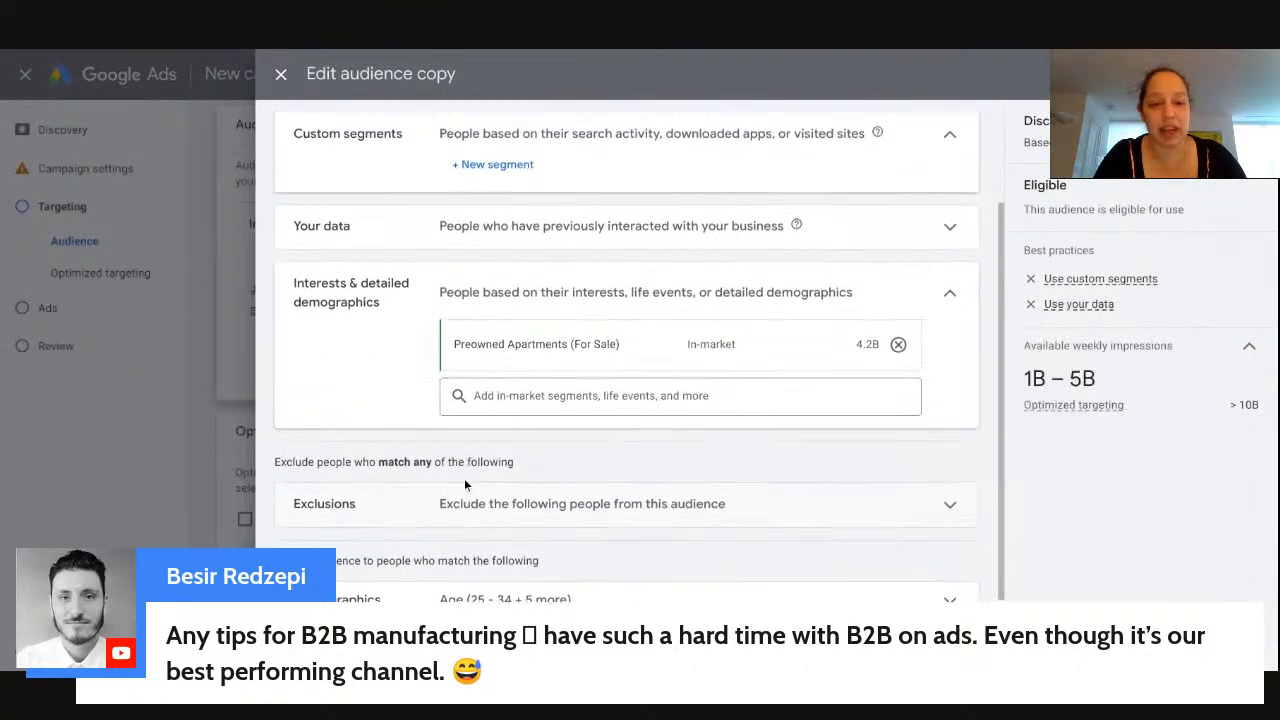
pyautogui.click(488, 504)
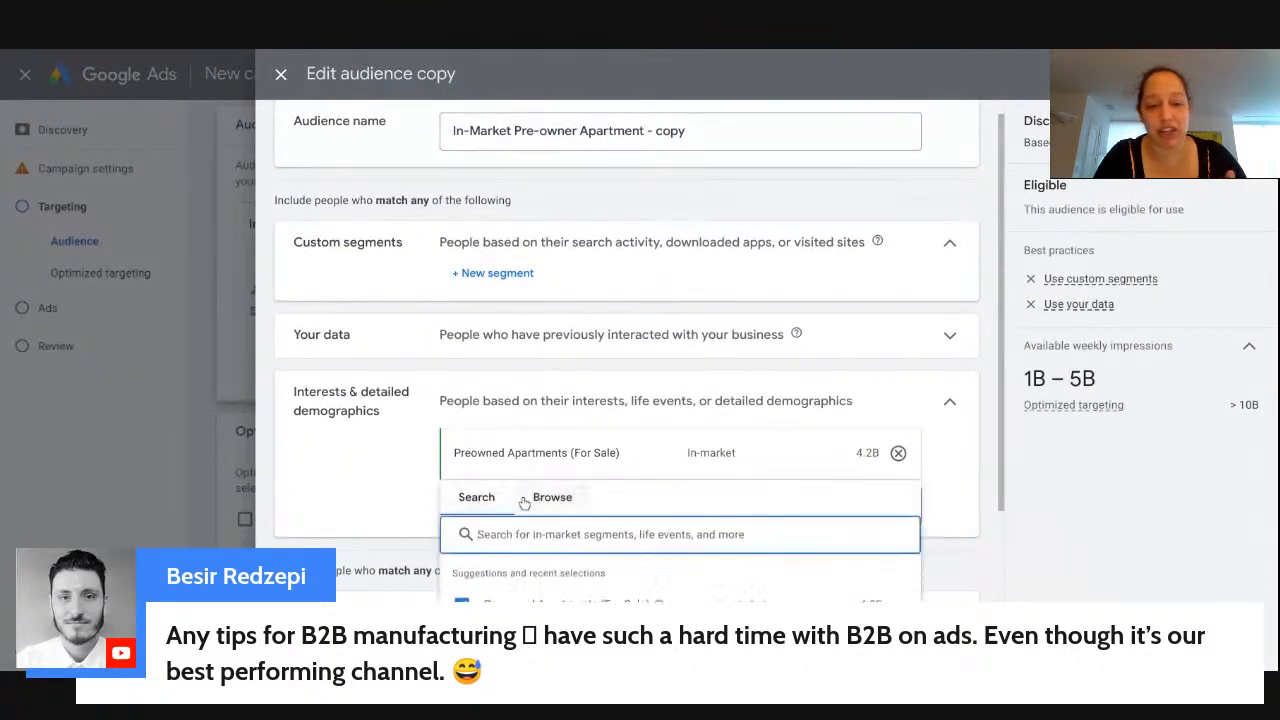
pyautogui.click(540, 496)
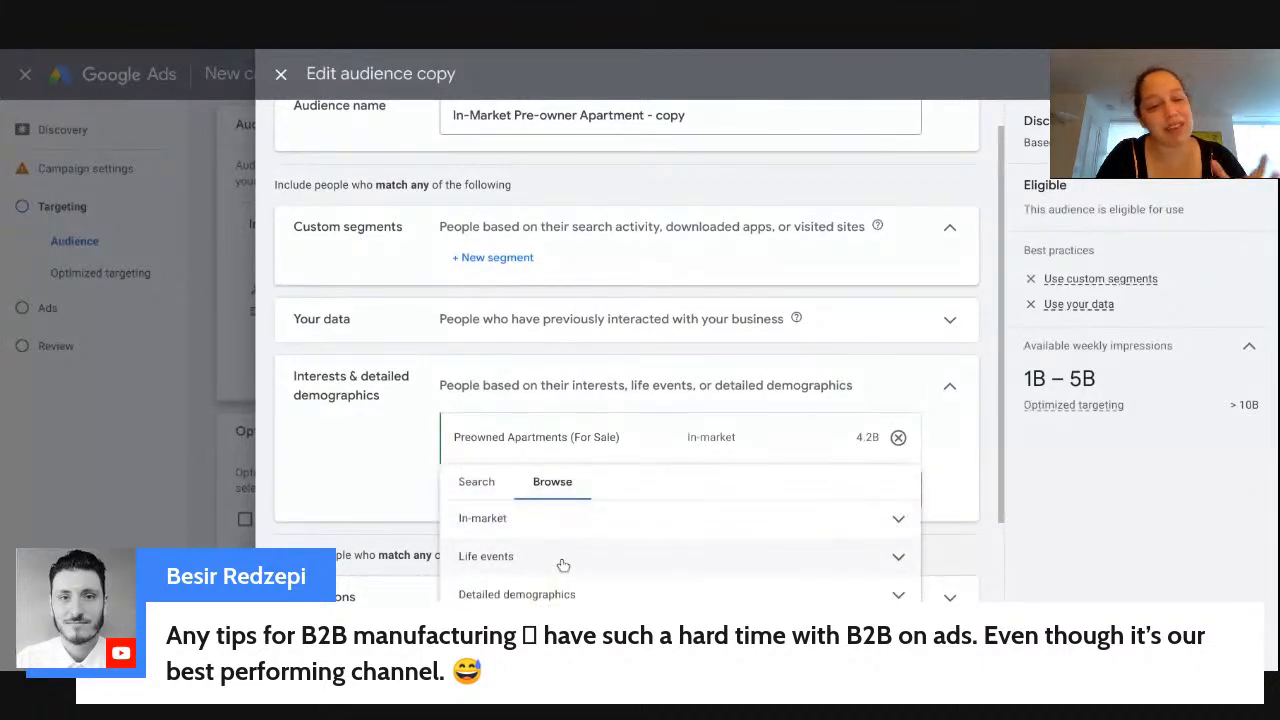
pyautogui.click(564, 534)
pyautogui.scroll(-3, 564, 565)
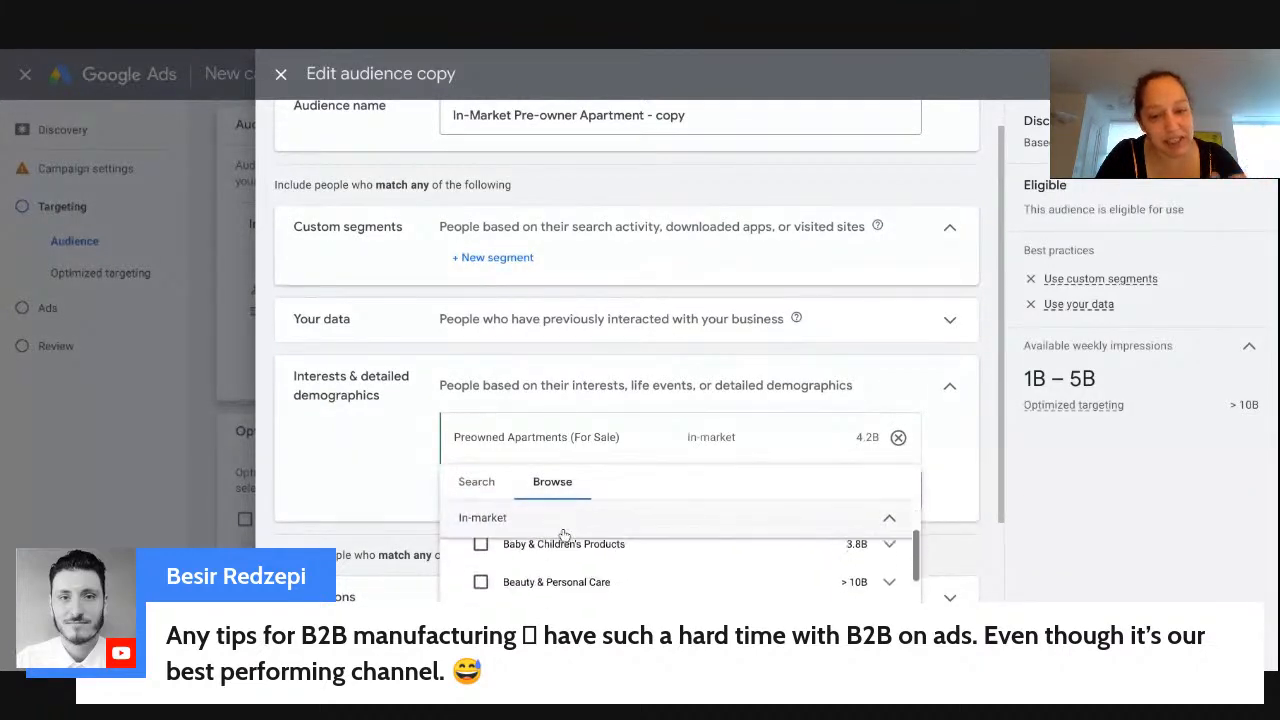
pyautogui.scroll(-3, 600, 565)
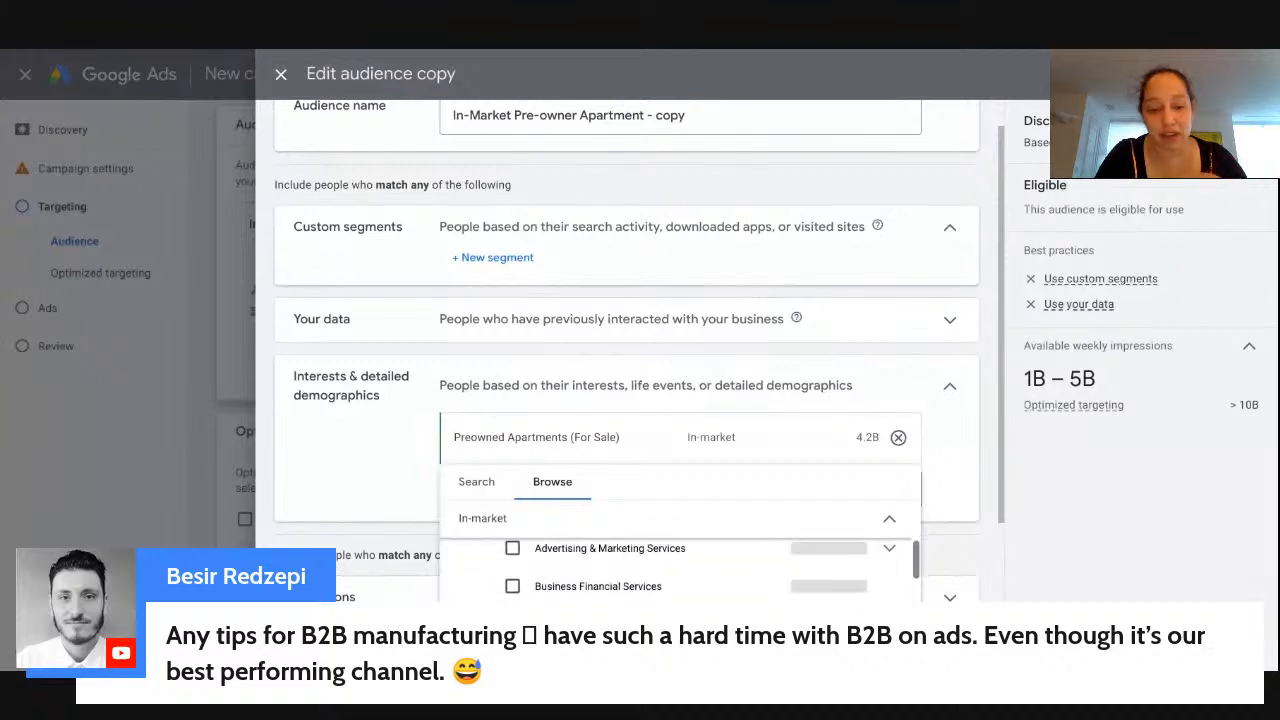
pyautogui.click(478, 482)
pyautogui.click(545, 482)
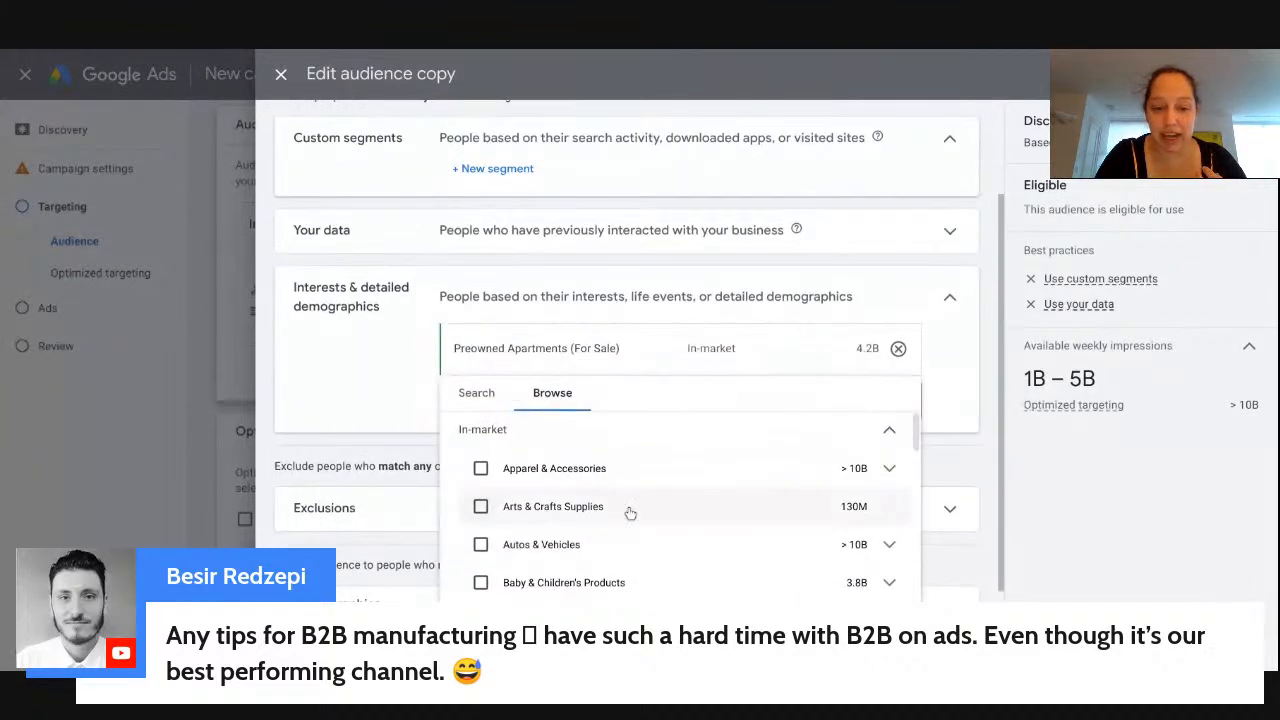
pyautogui.click(880, 432)
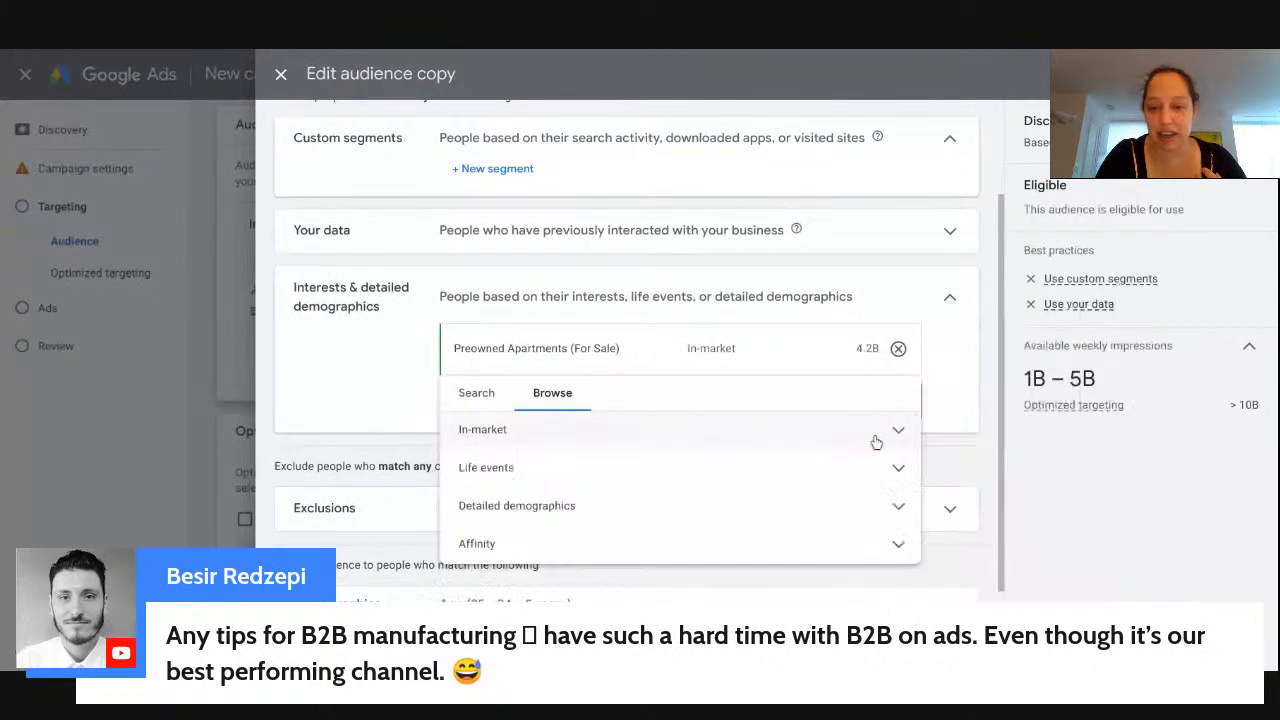
# - Look through the Detailed demographics employment industries, then close the list without ticking any
pyautogui.click(664, 508)
pyautogui.scroll(-3, 660, 508)
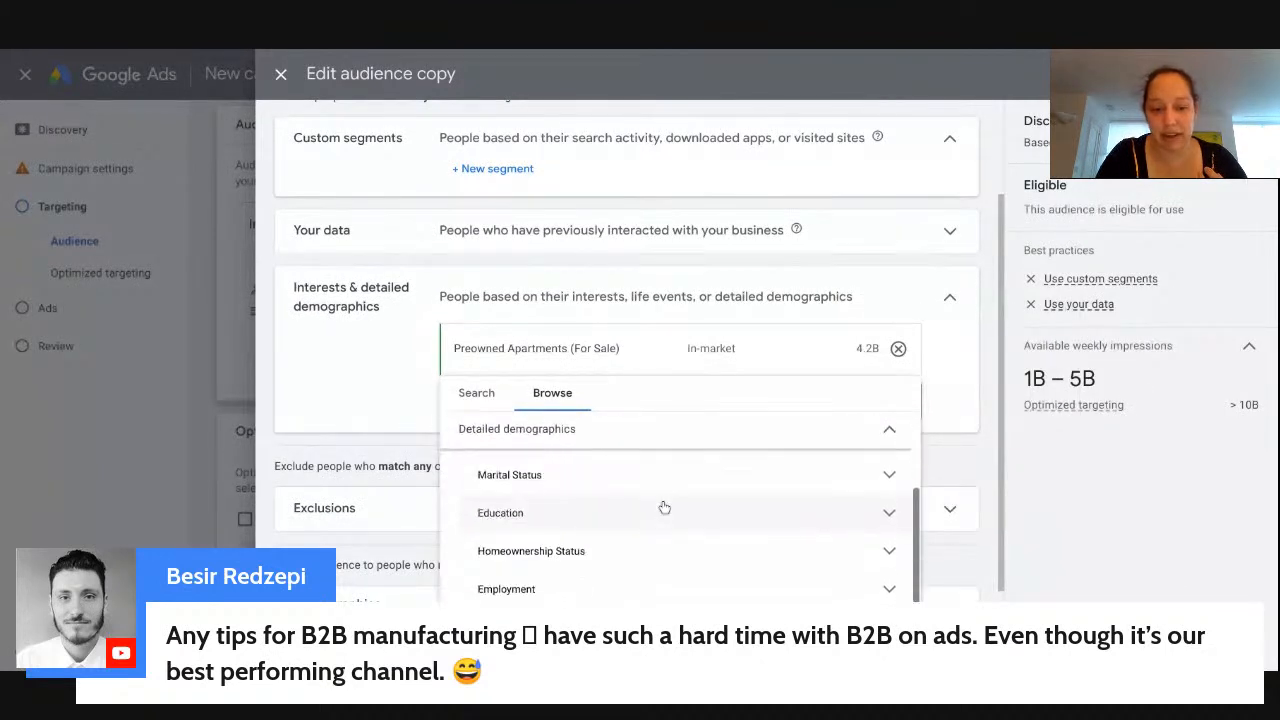
pyautogui.click(660, 584)
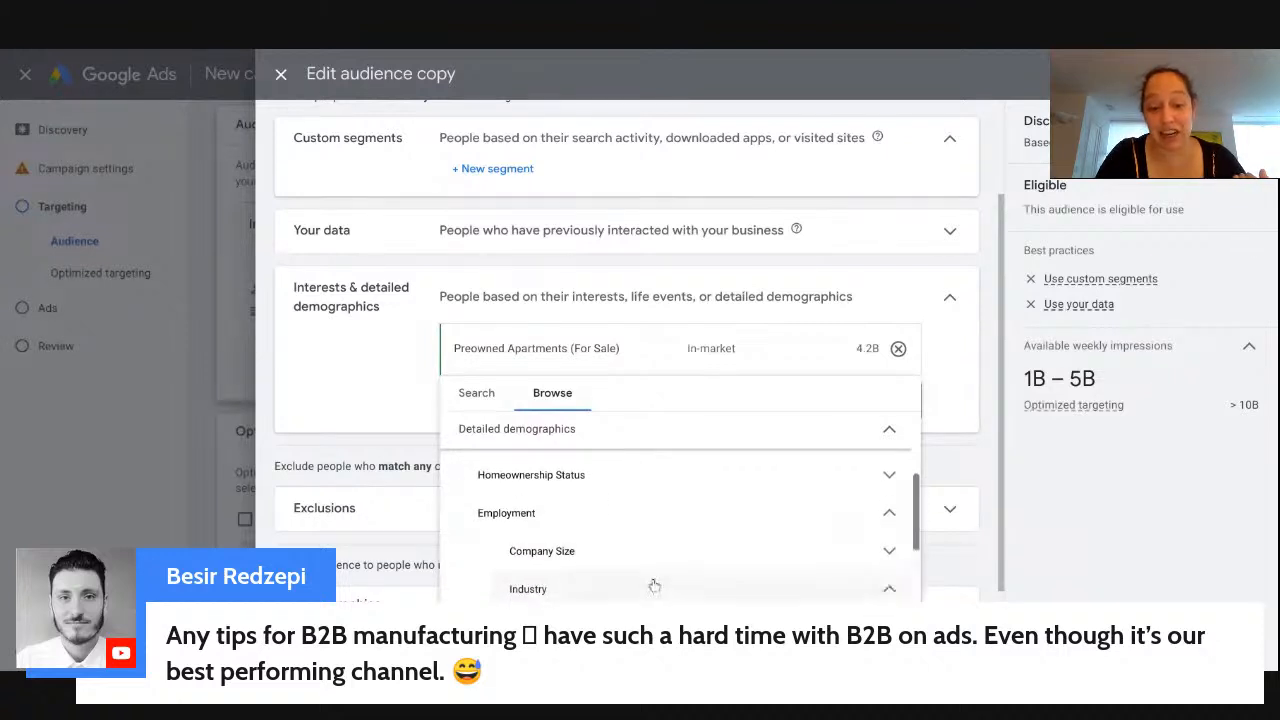
pyautogui.click(660, 587)
pyautogui.scroll(-2, 655, 587)
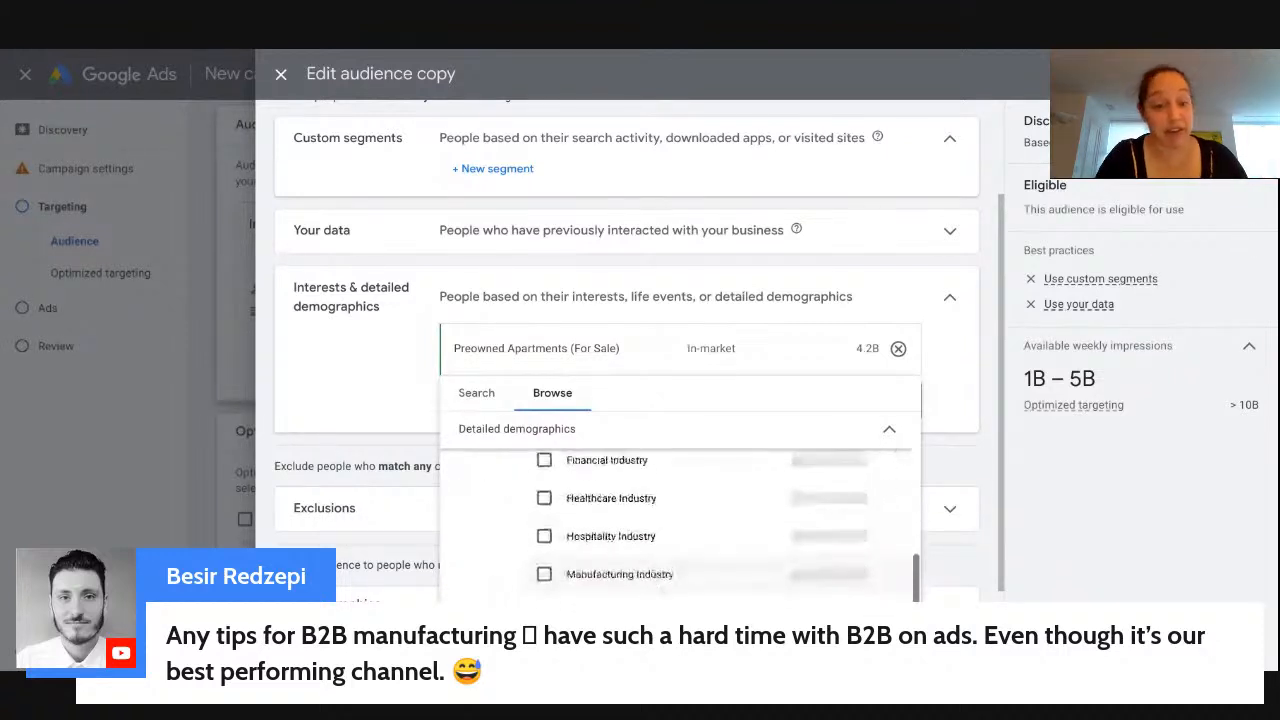
pyautogui.moveTo(604, 580)
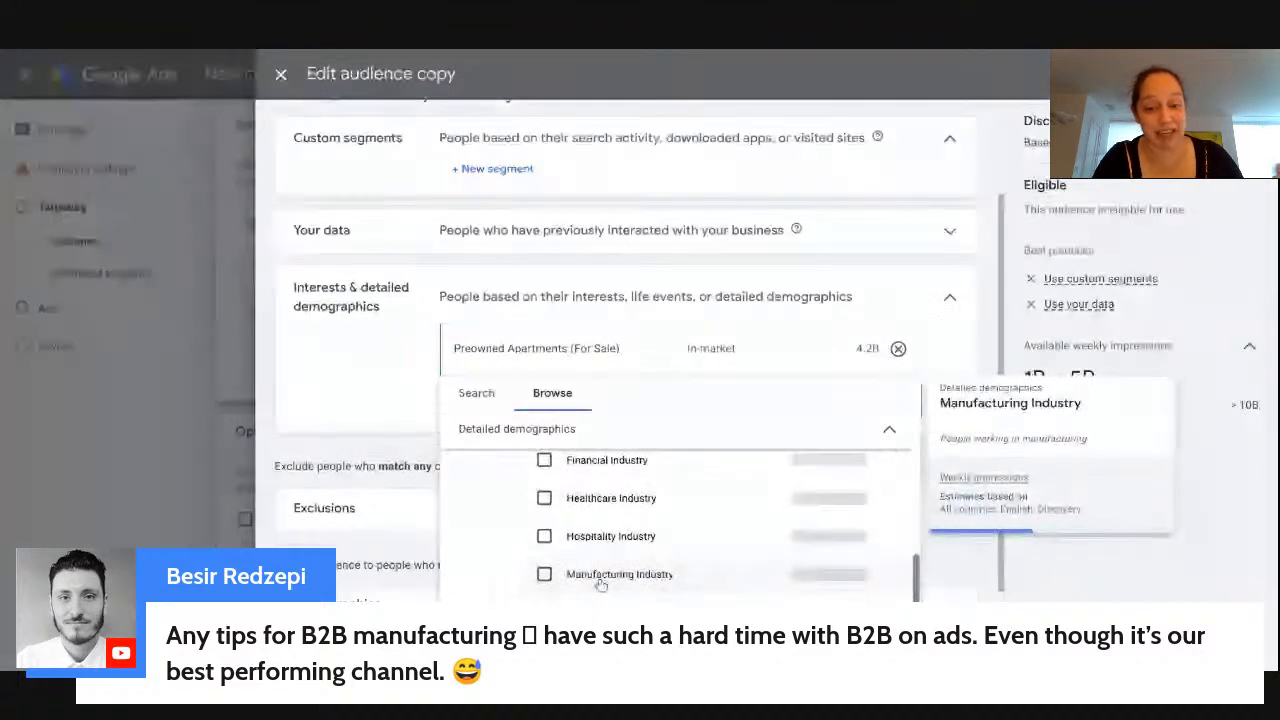
pyautogui.scroll(2, 662, 528)
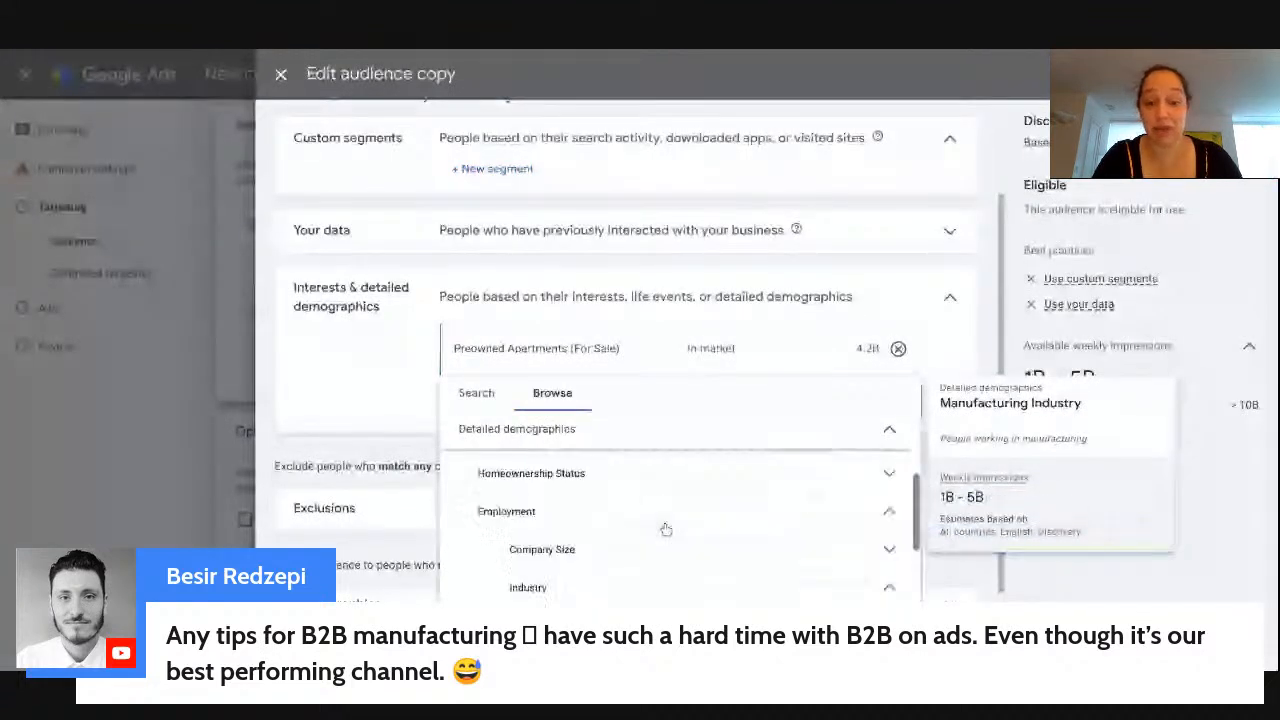
pyautogui.click(307, 458)
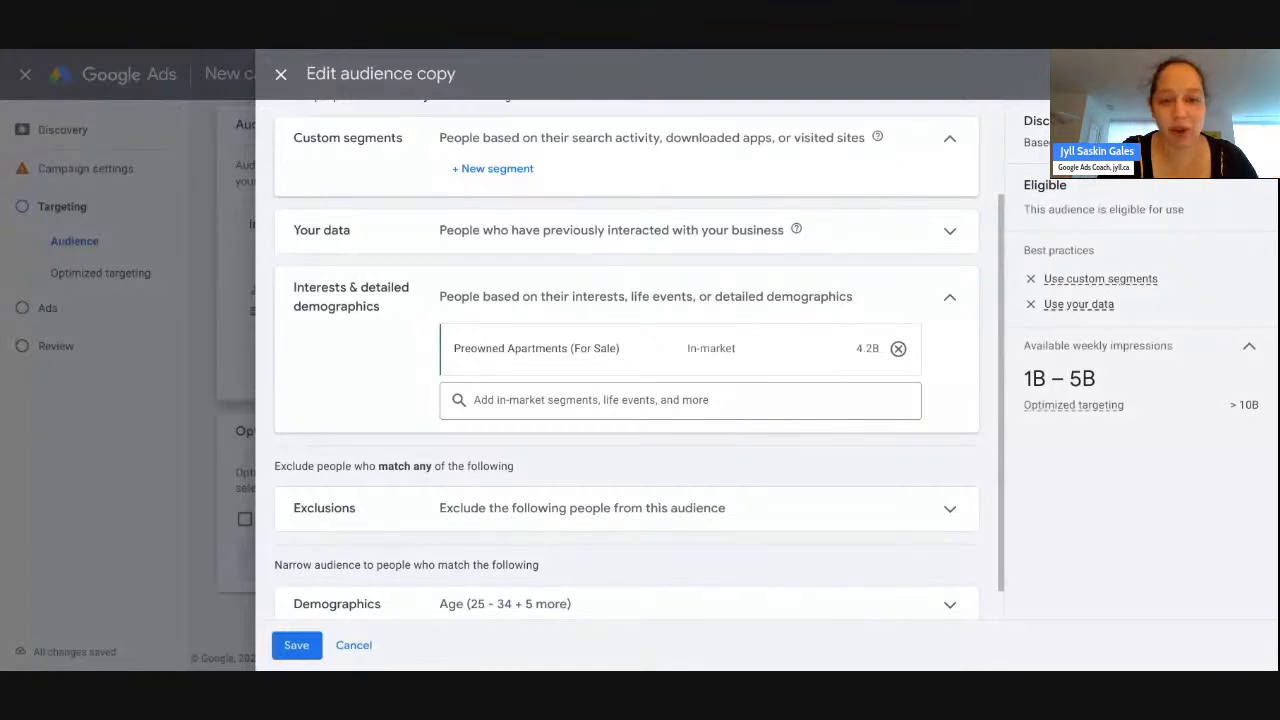
# - Rename the audience copy to 'Custom Segment - Apps'
pyautogui.scroll(3, 600, 350)
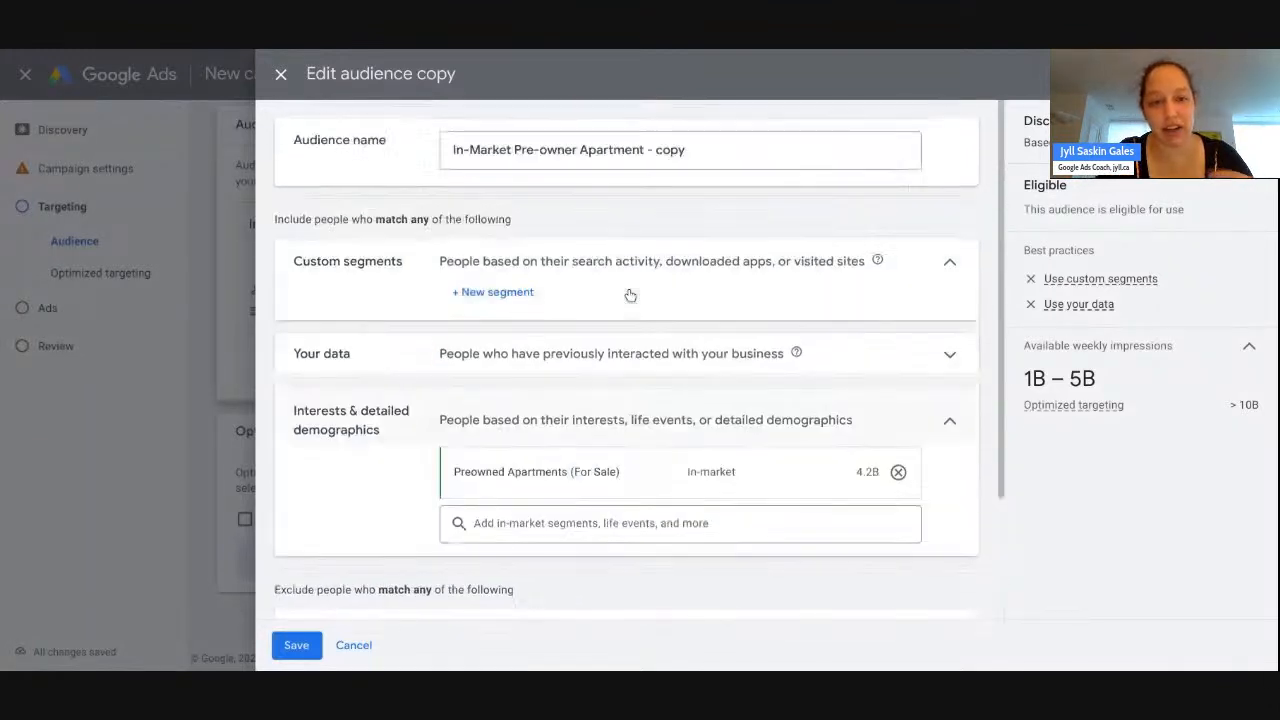
pyautogui.moveTo(704, 158); pyautogui.dragTo(445, 147)
pyautogui.write('Custom Se')
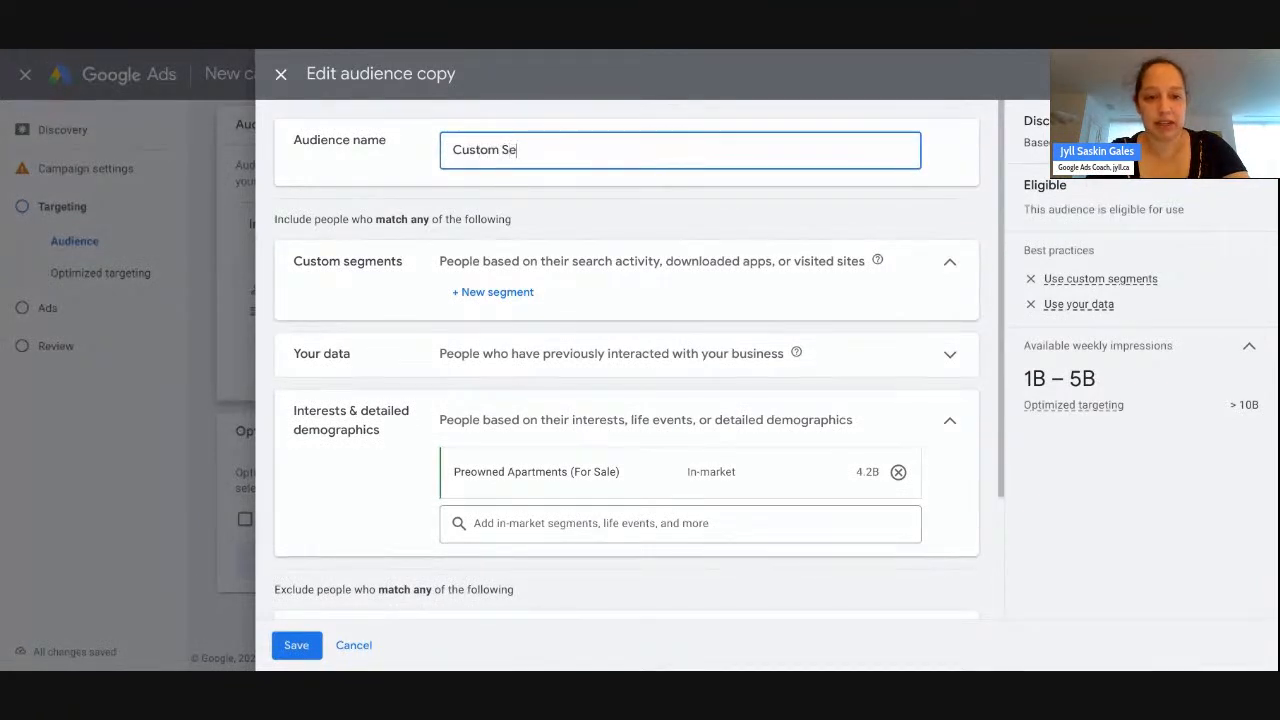
pyautogui.write('gment - Searches')
pyautogui.press('BackSpace')
pyautogui.press('BackSpace')
pyautogui.press('BackSpace')
pyautogui.press('BackSpace')
pyautogui.press('BackSpace')
pyautogui.press('BackSpace')
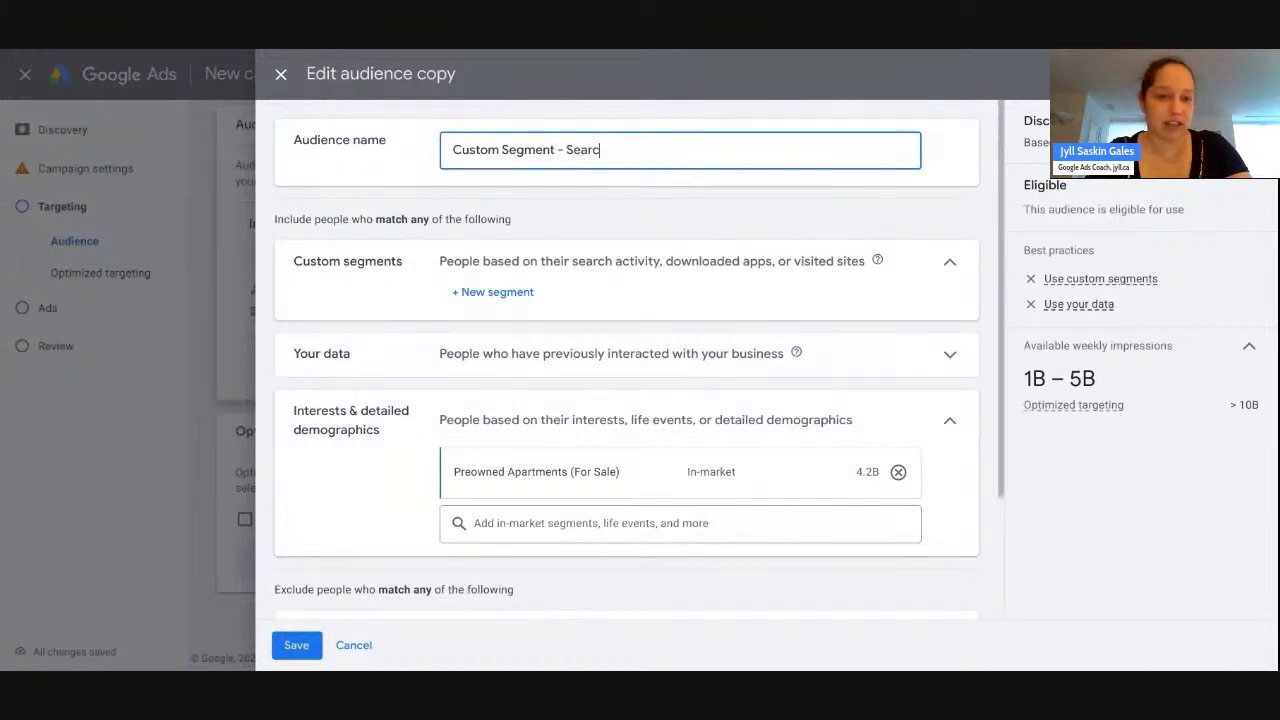
pyautogui.press('BackSpace')
pyautogui.press('BackSpace')
pyautogui.press('BackSpace')
pyautogui.write('Apps')
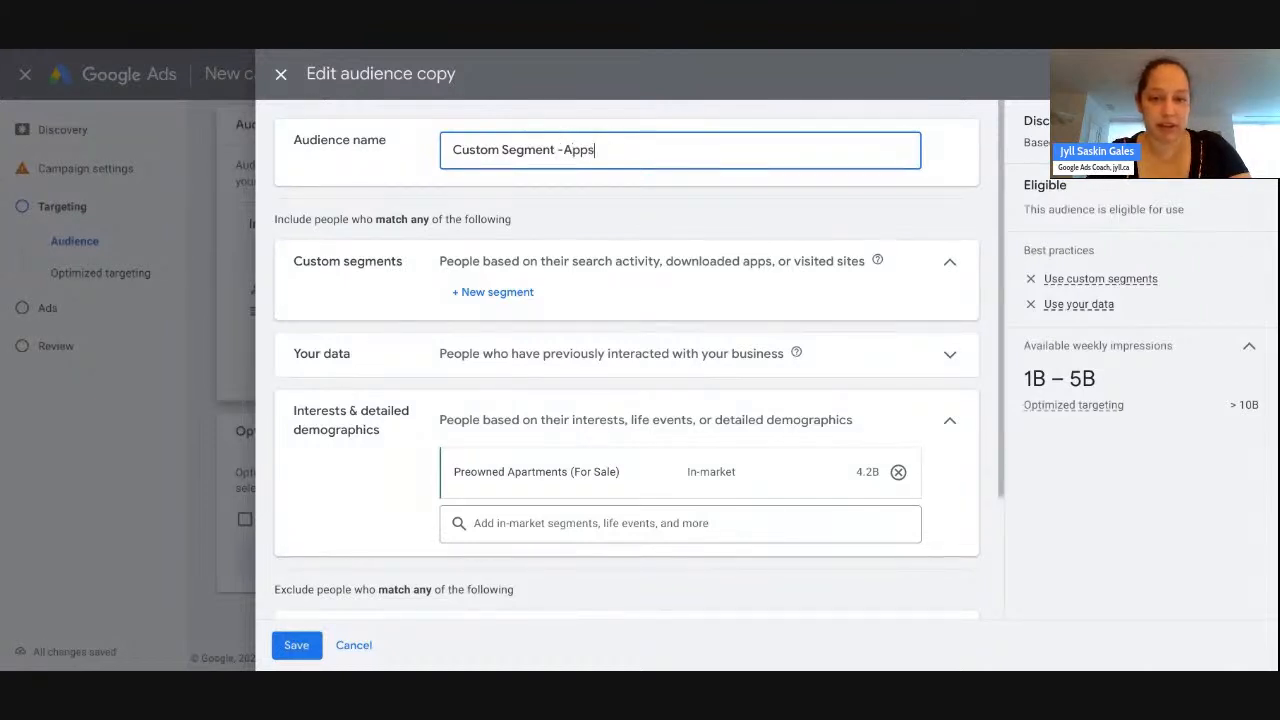
pyautogui.click(561, 149)
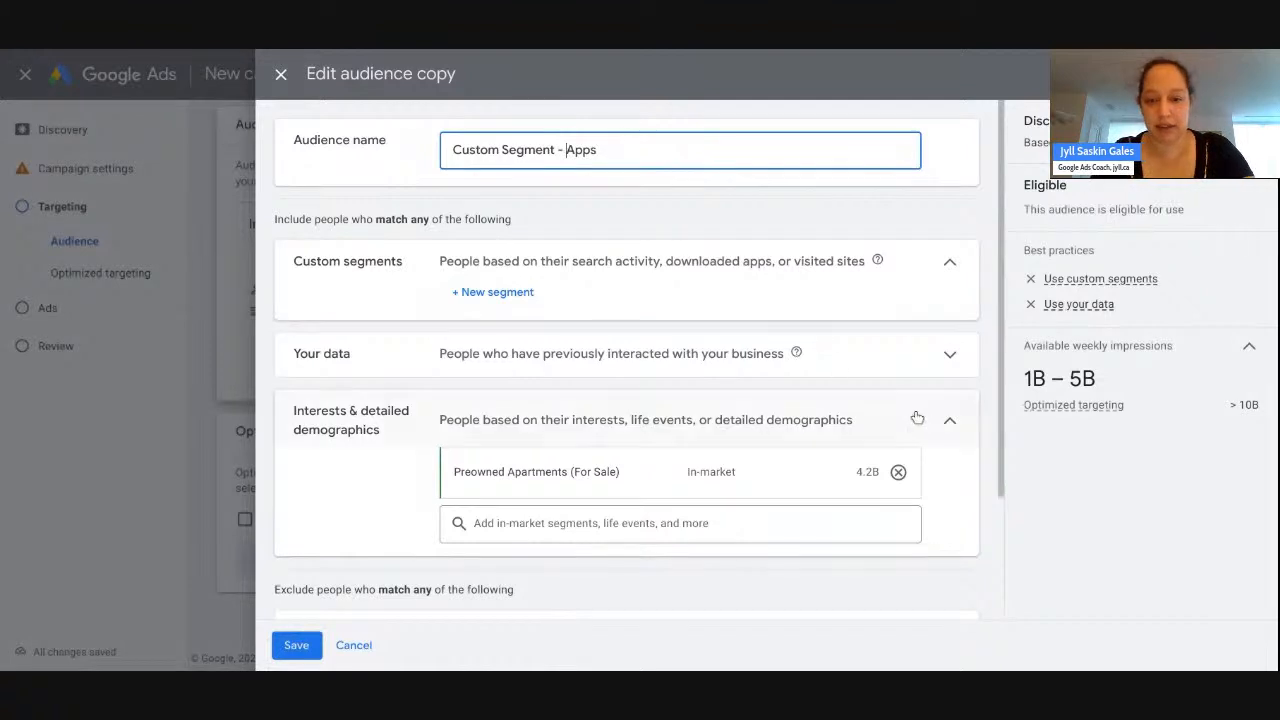
# - Remove the Preowned Apartments (For Sale) in-market segment from the audience
pyautogui.click(898, 471)
pyautogui.scroll(-2, 620, 510)
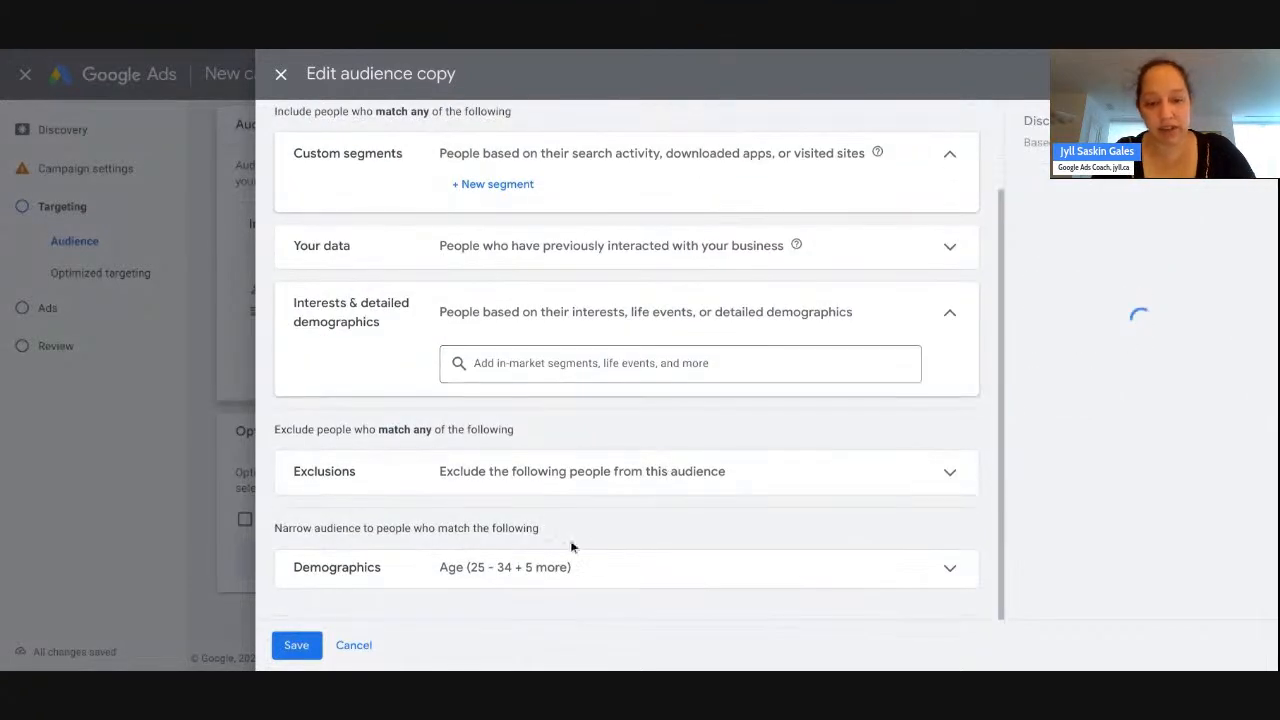
pyautogui.scroll(2, 600, 541)
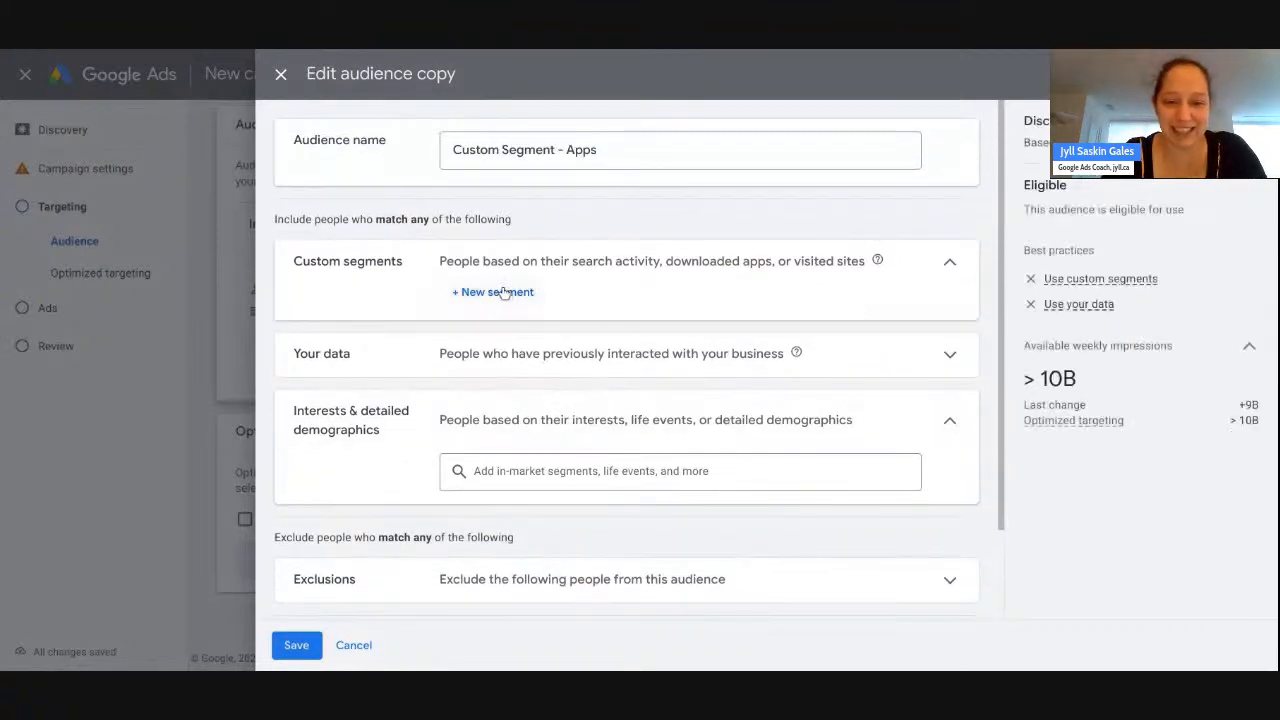
pyautogui.click(496, 292)
# - Name the new custom segment 'Real Estate Apps' and add the REALTOR.ca Real Estate & Homes app
pyautogui.click(548, 187)
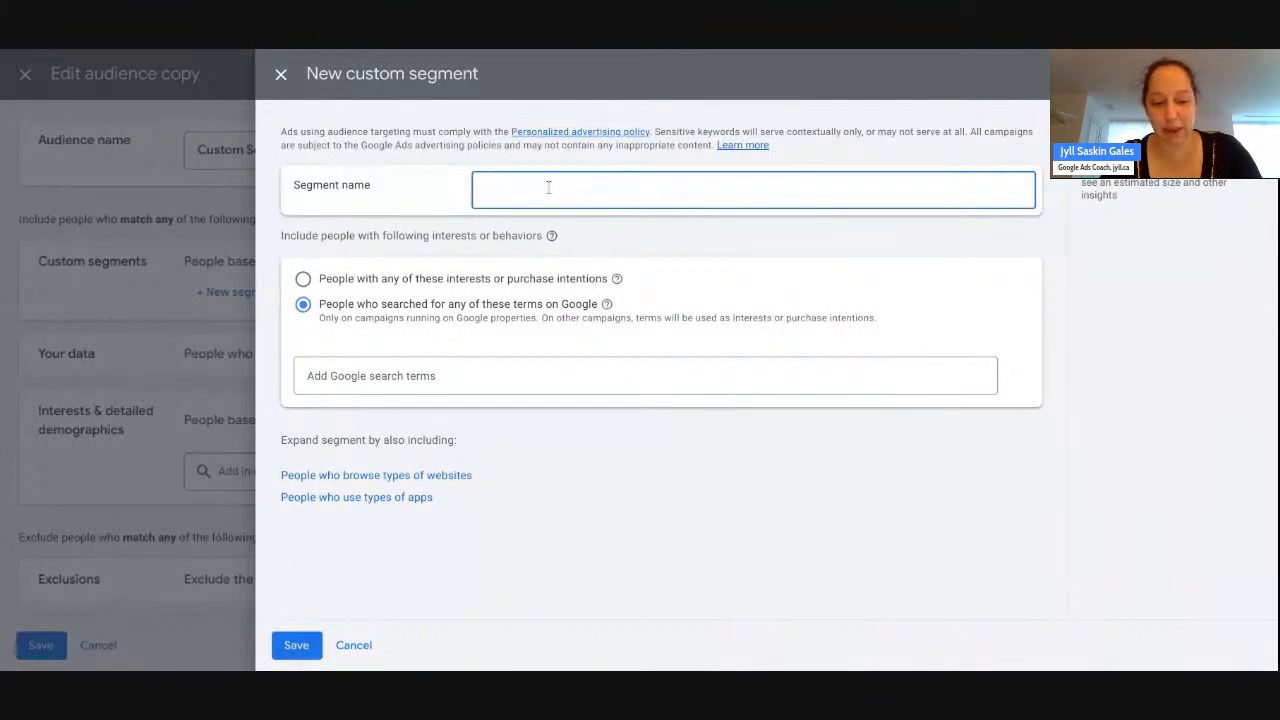
pyautogui.write('Real Esta')
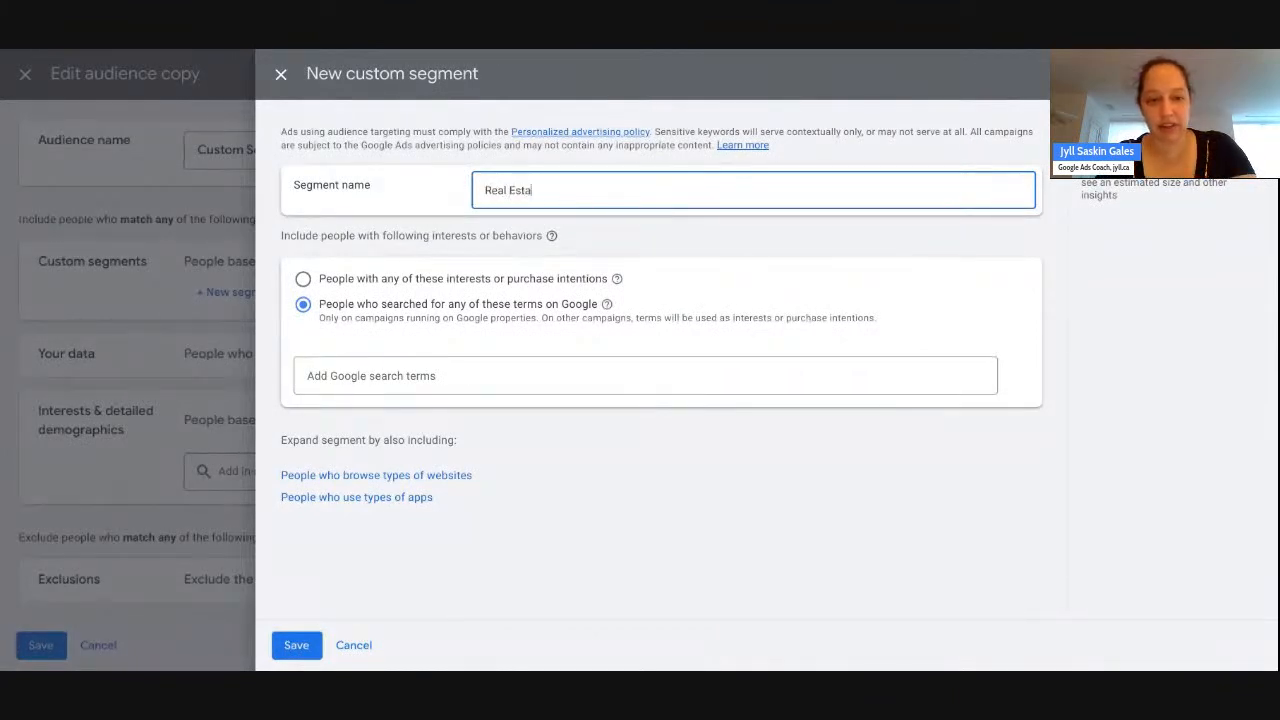
pyautogui.write('te Apps')
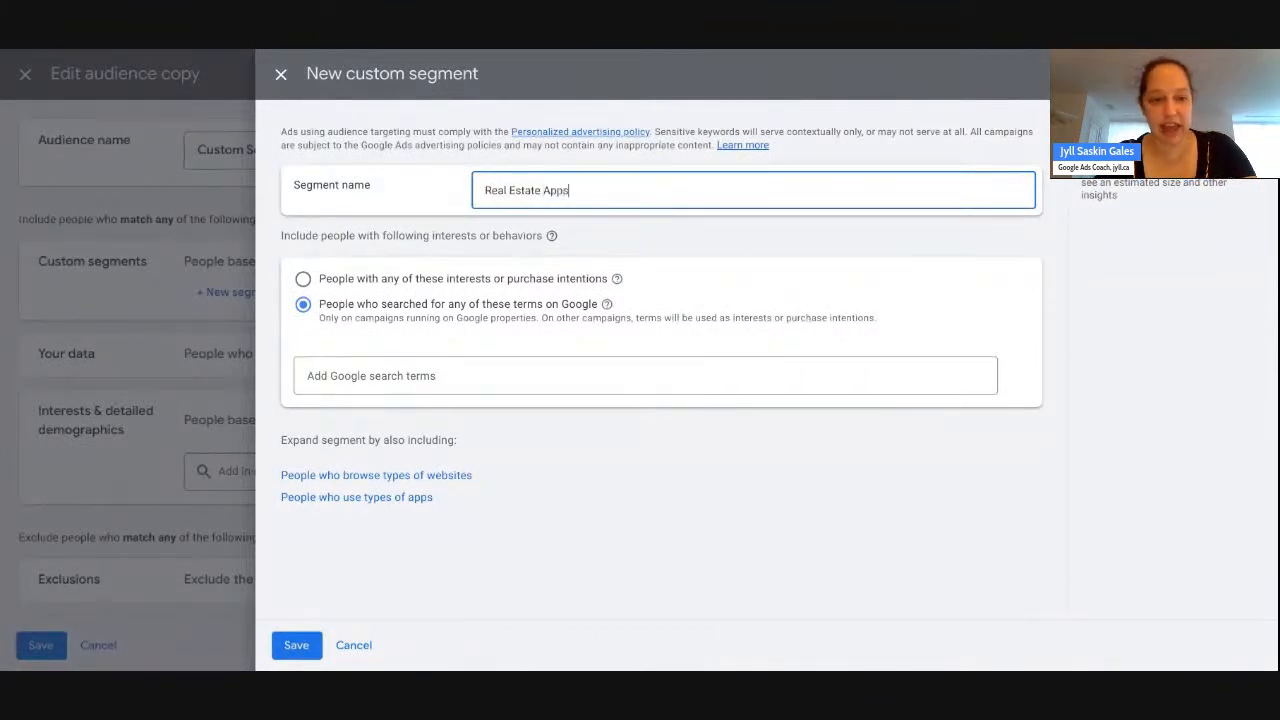
pyautogui.click(391, 497)
pyautogui.write('realtor')
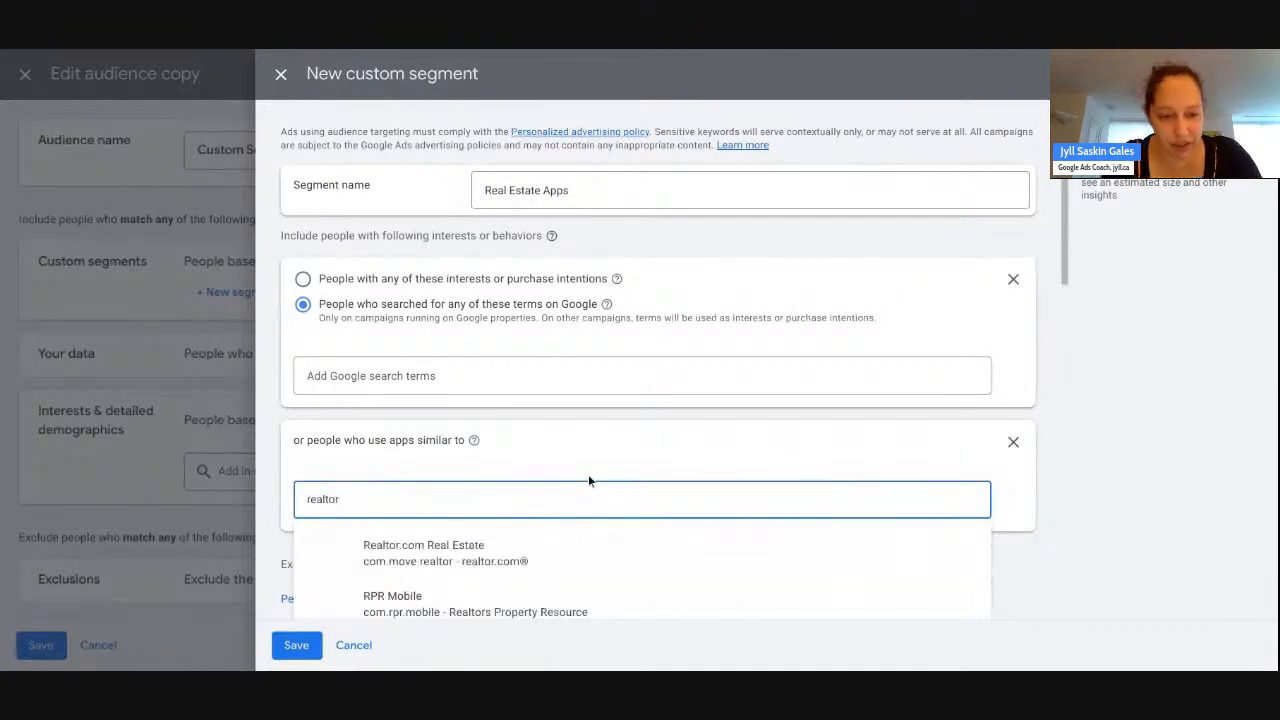
pyautogui.scroll(-2, 605, 464)
pyautogui.scroll(-1, 604, 458)
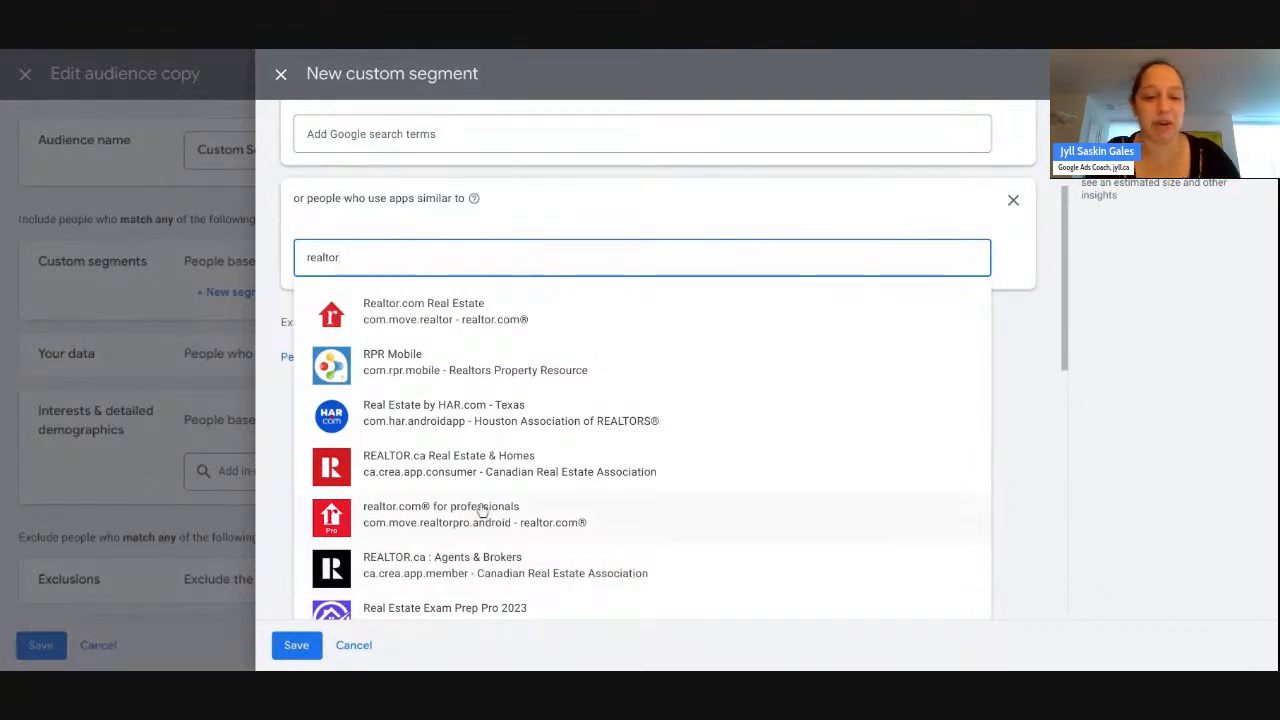
pyautogui.click(483, 477)
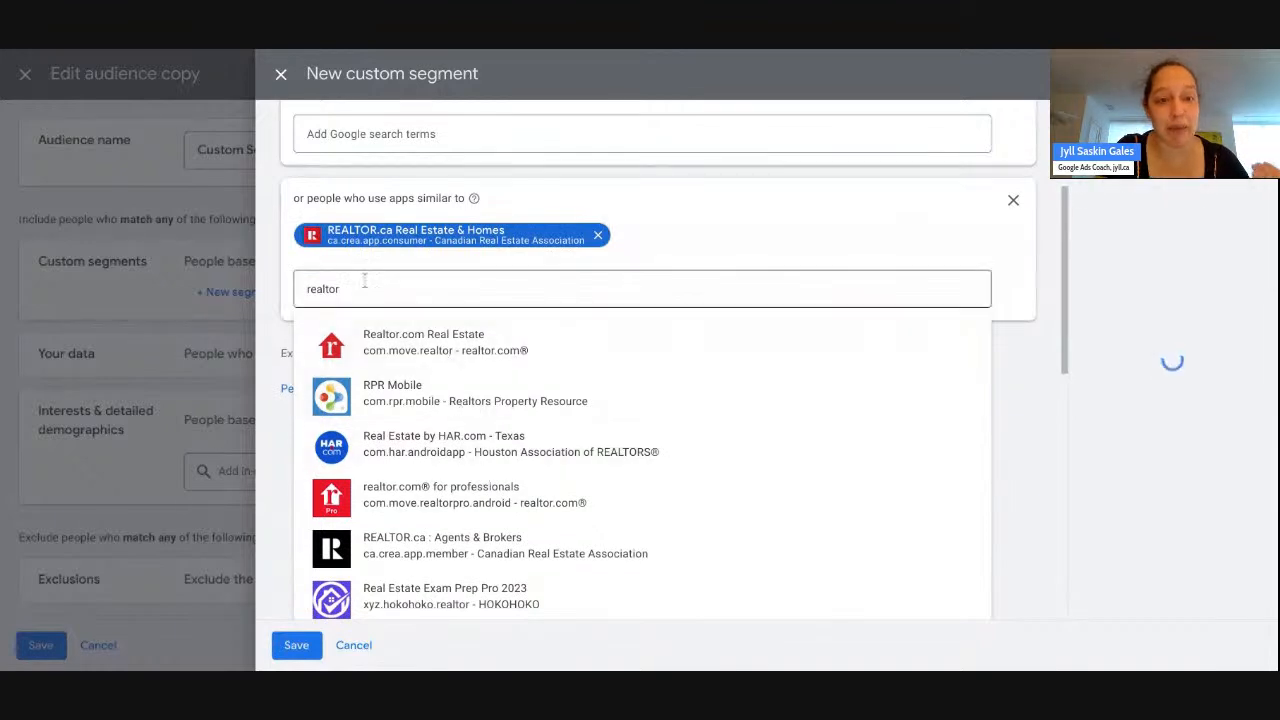
# - Add HouseSigma Canada Real Estate as a second app
pyautogui.scroll(-5, 560, 426)
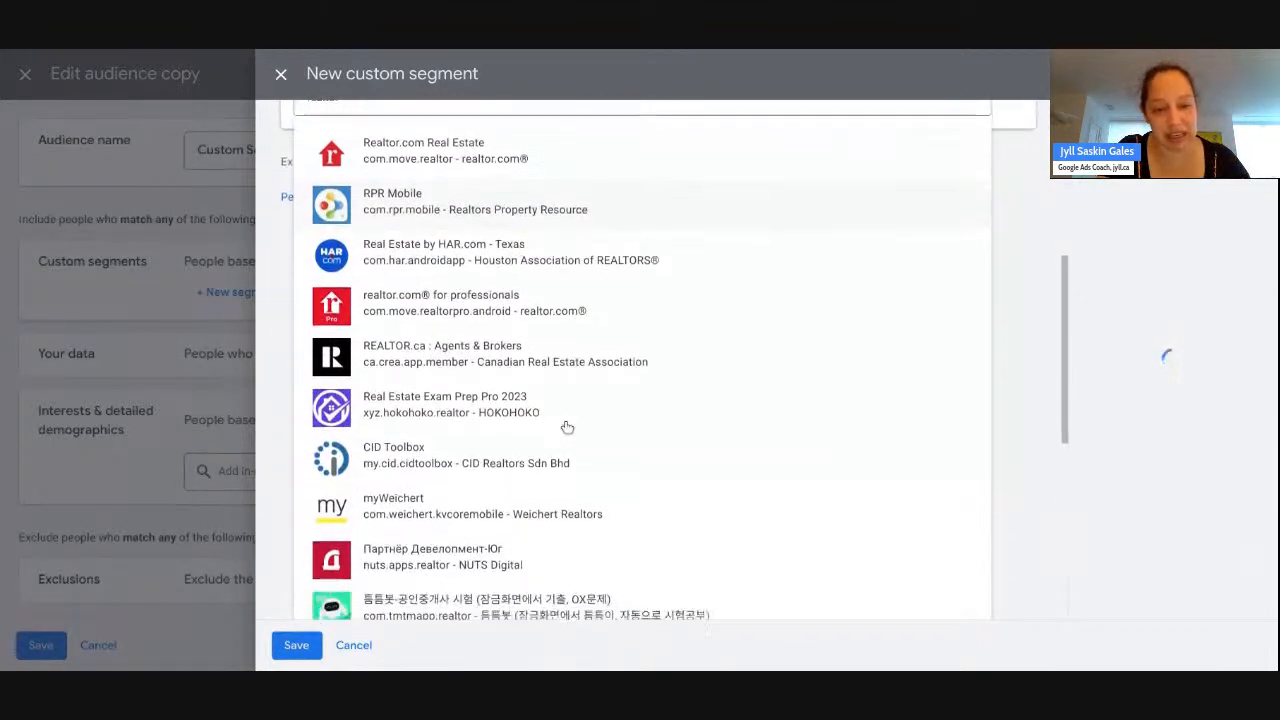
pyautogui.scroll(10, 566, 427)
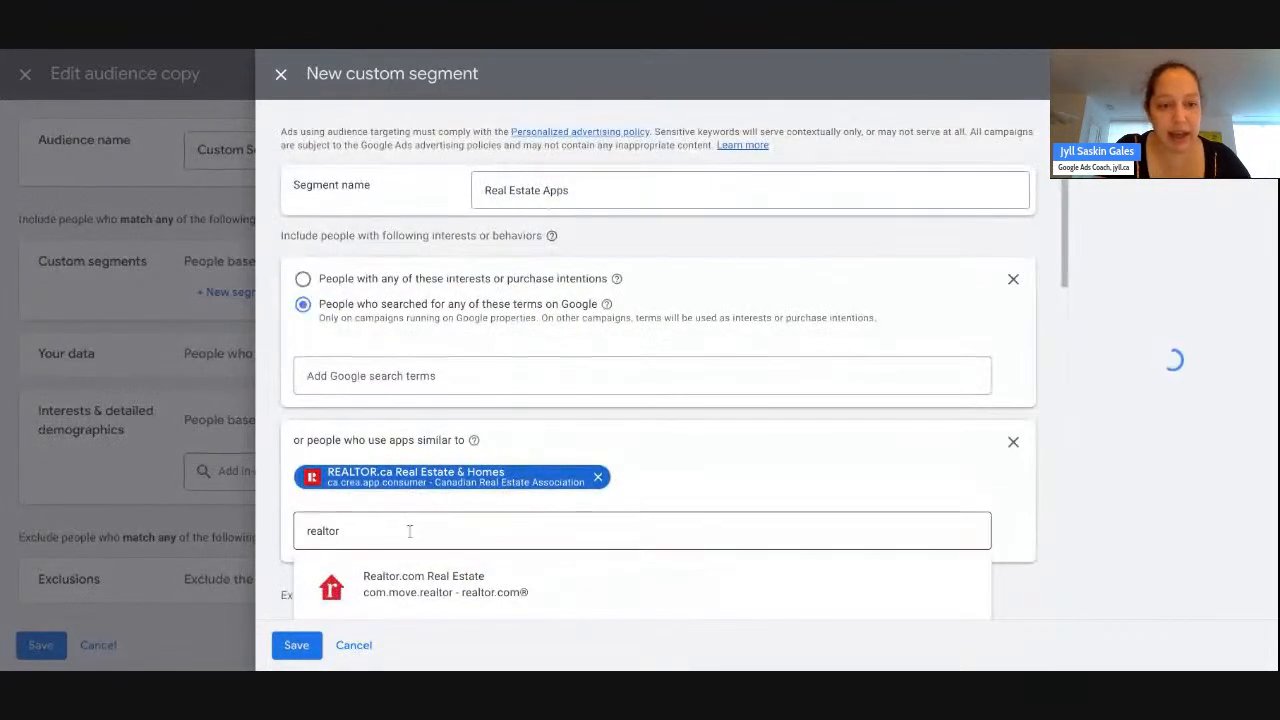
pyautogui.doubleClick(328, 530)
pyautogui.write('hou')
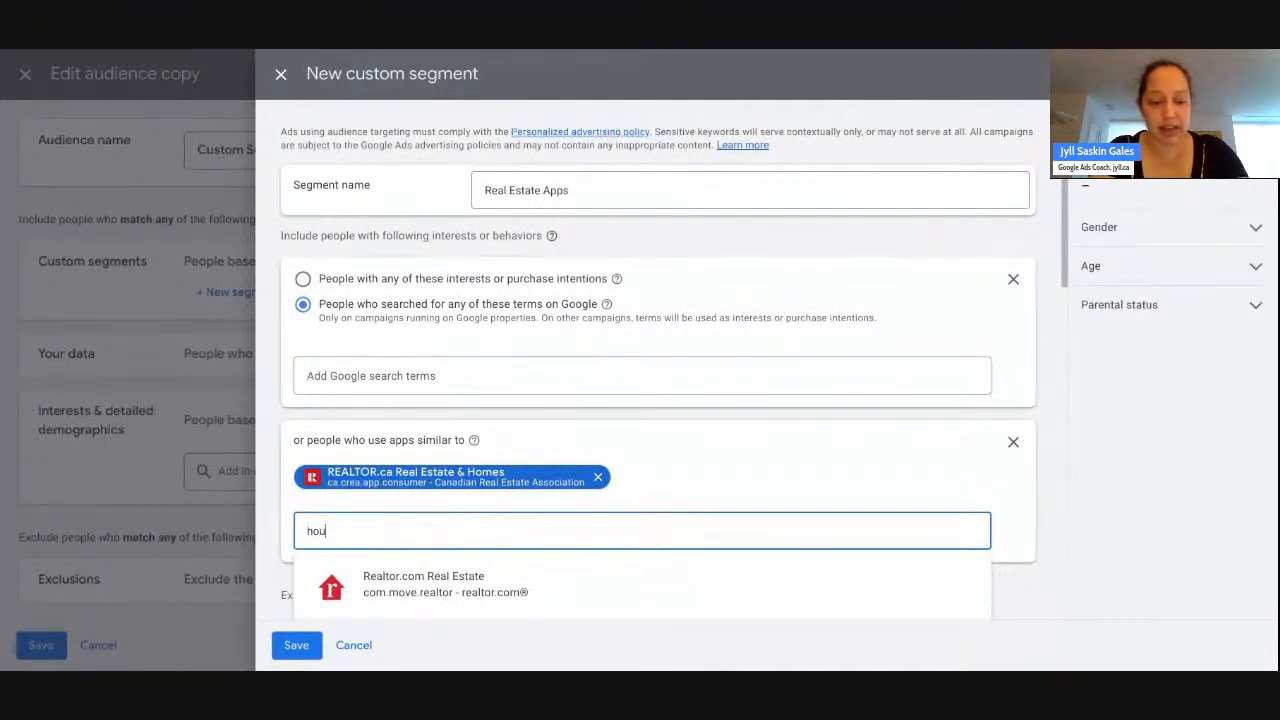
pyautogui.write('sesigma')
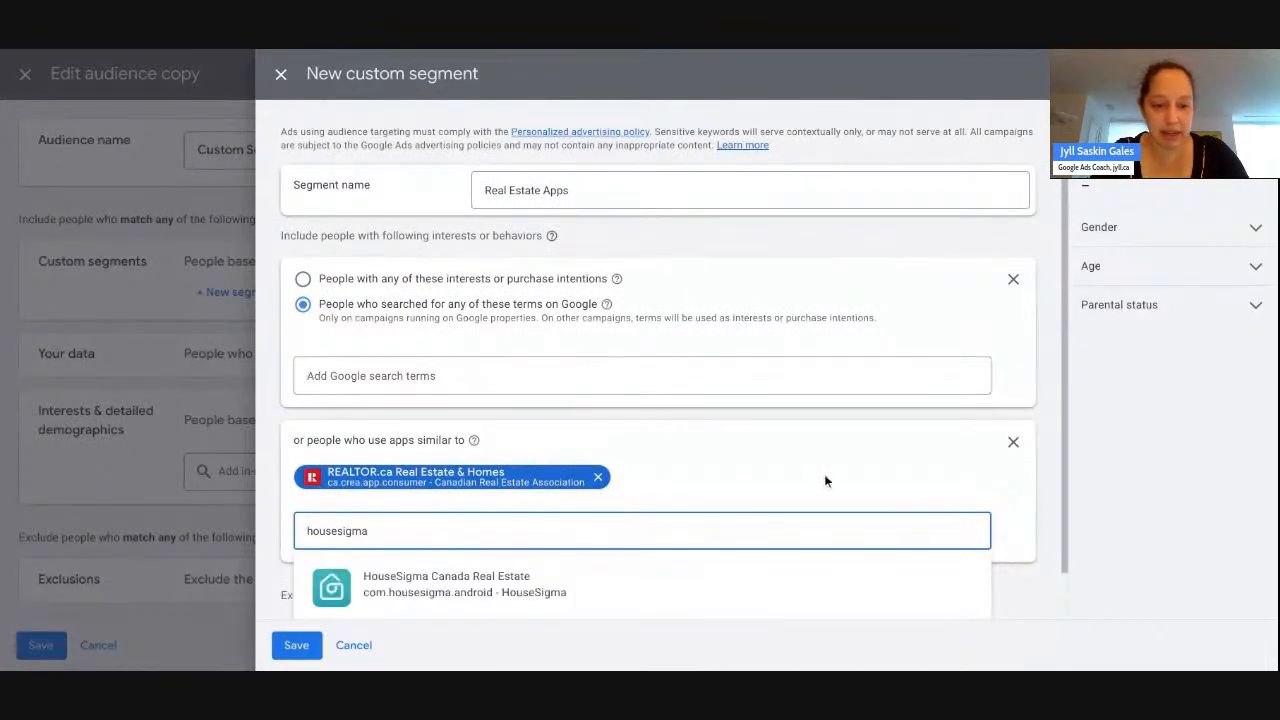
pyautogui.scroll(-1, 824, 474)
pyautogui.click(588, 525)
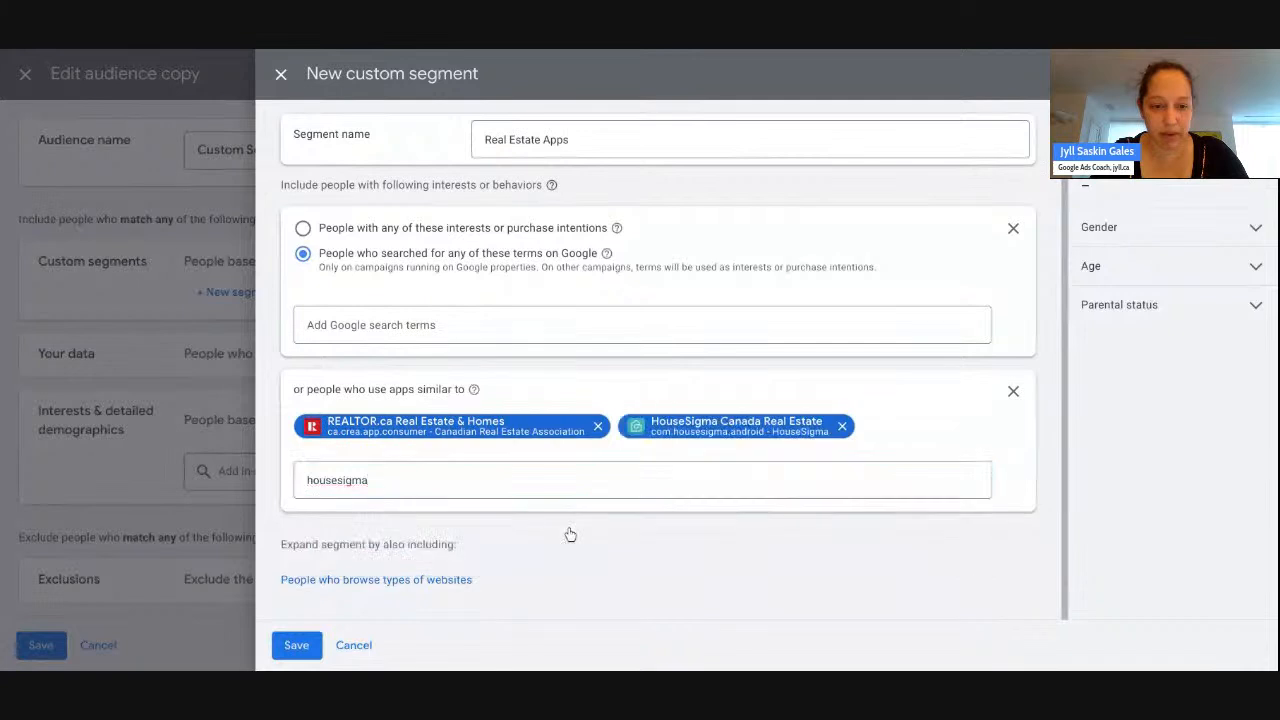
# - Try a 'canada real estate' app search, clear it unused, and save the segment
pyautogui.doubleClick(490, 481)
pyautogui.write('canada real estate')
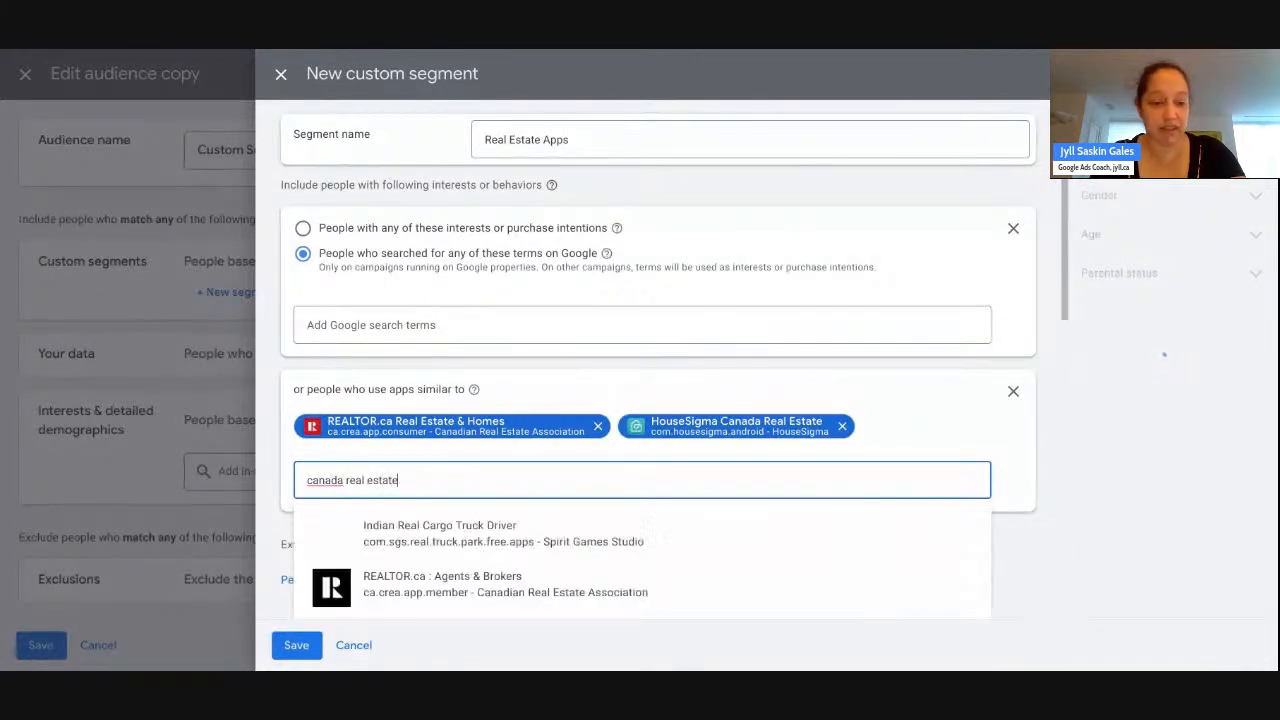
pyautogui.scroll(-3, 741, 457)
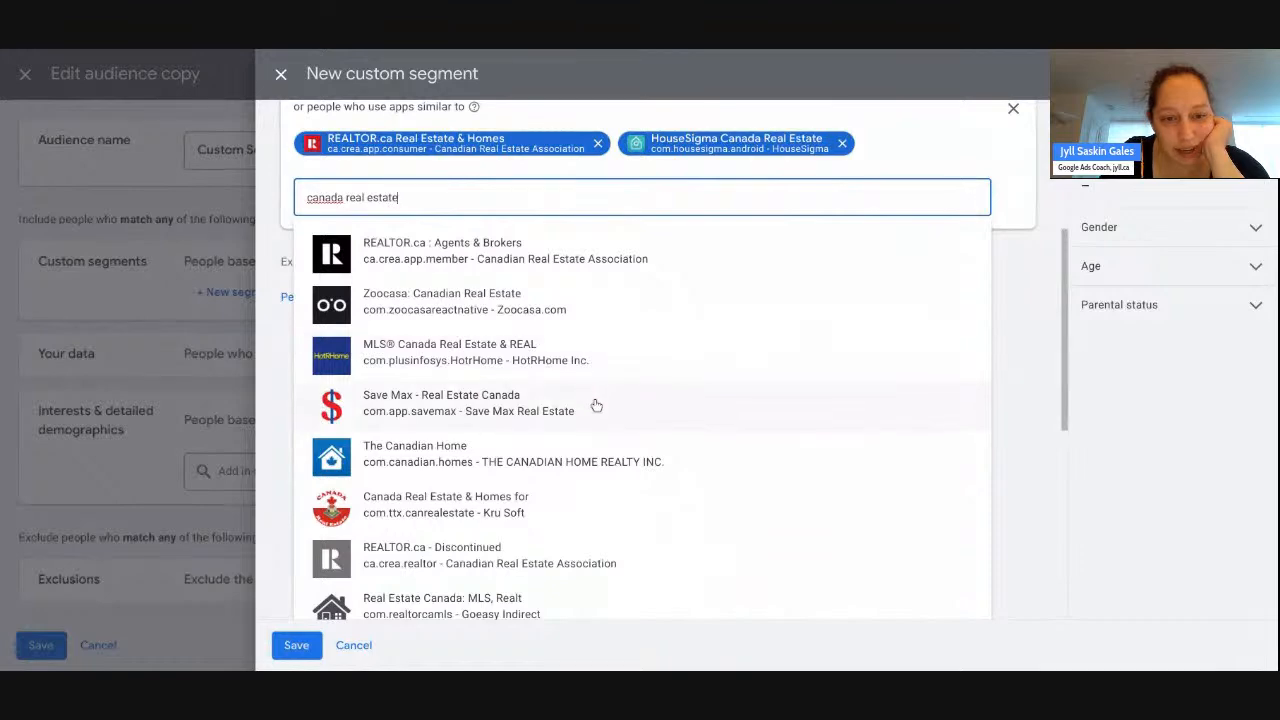
pyautogui.scroll(-4, 624, 481)
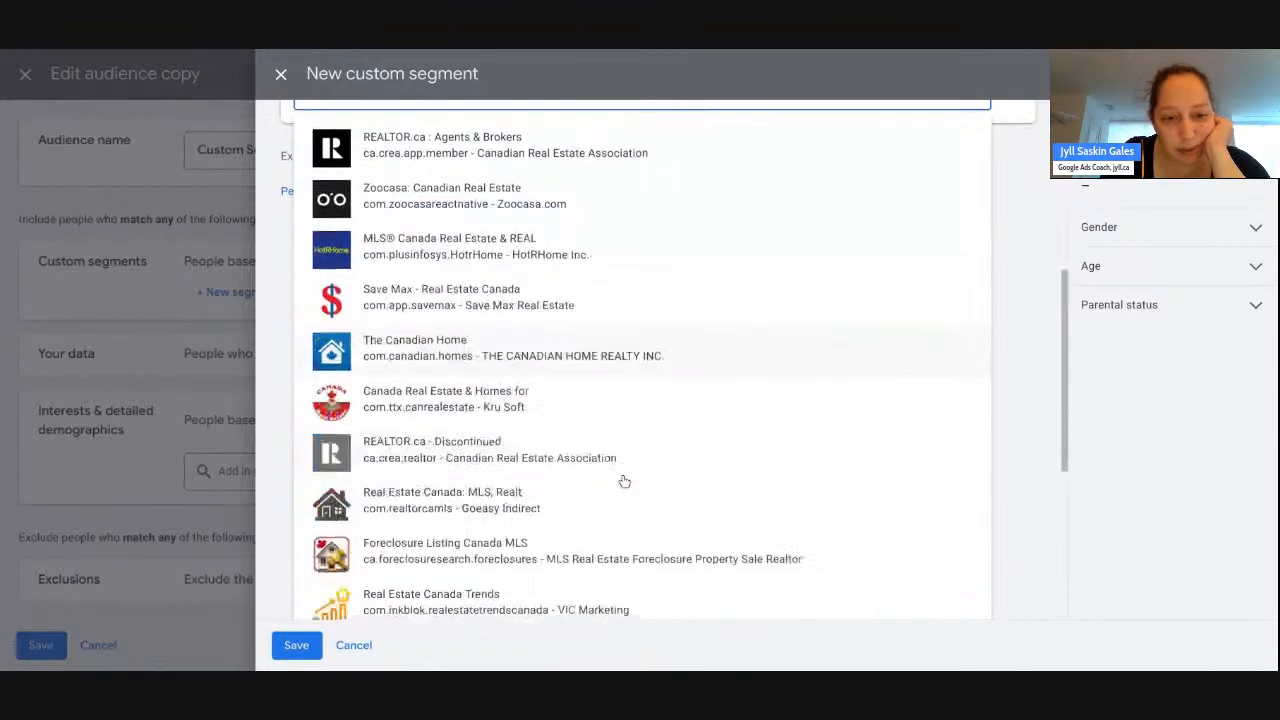
pyautogui.scroll(-2, 640, 360)
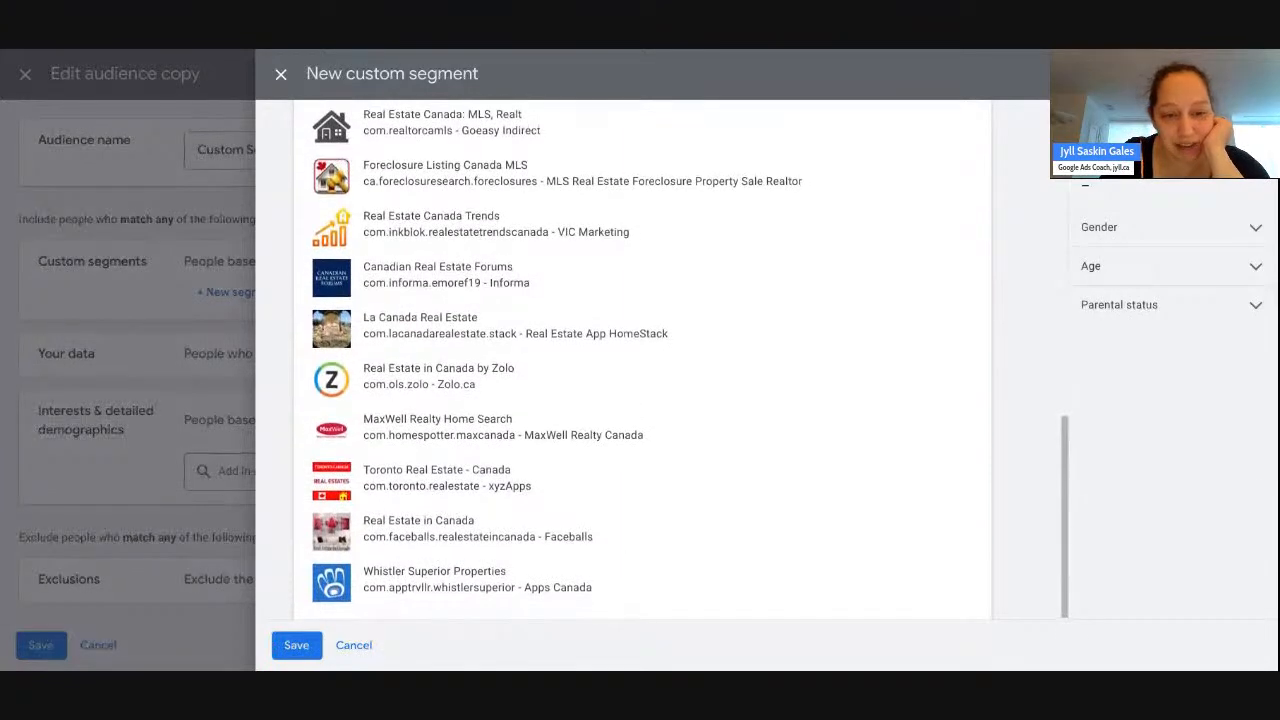
pyautogui.scroll(8, 470, 413)
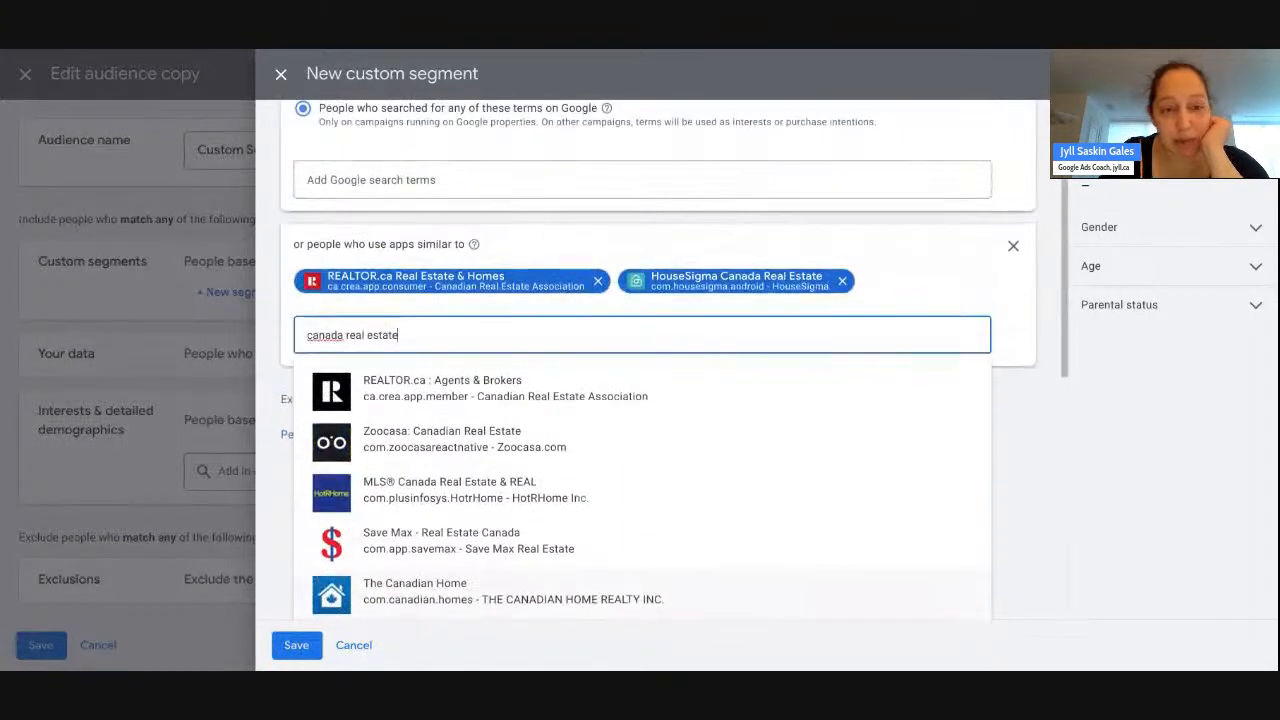
pyautogui.moveTo(402, 363); pyautogui.dragTo(297, 363)
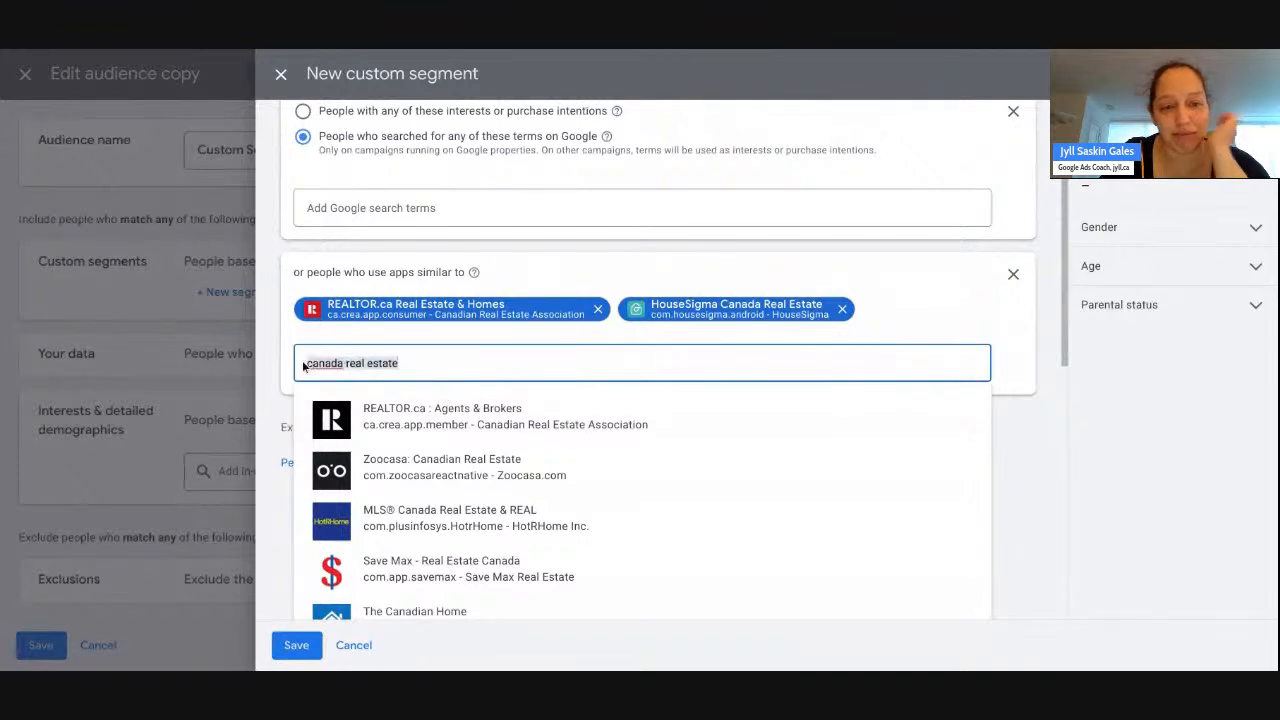
pyautogui.press('BackSpace')
pyautogui.scroll(2, 512, 352)
pyautogui.click(533, 372)
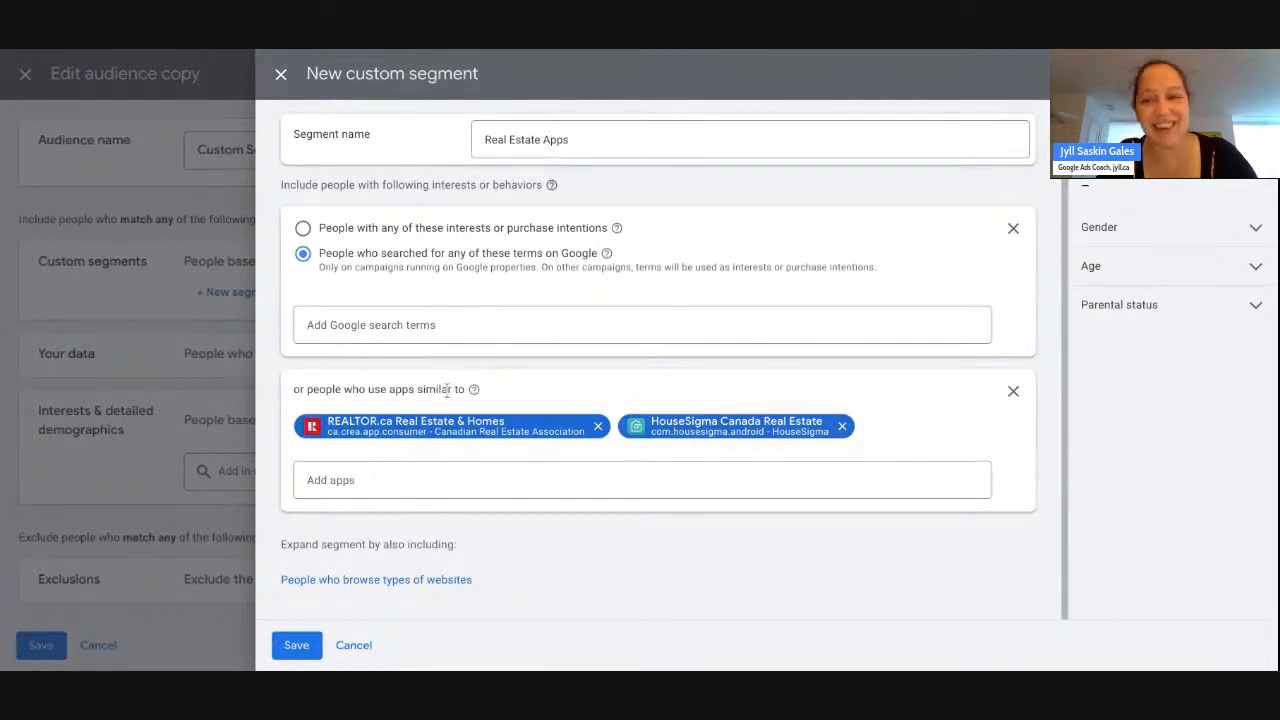
pyautogui.scroll(1, 512, 373)
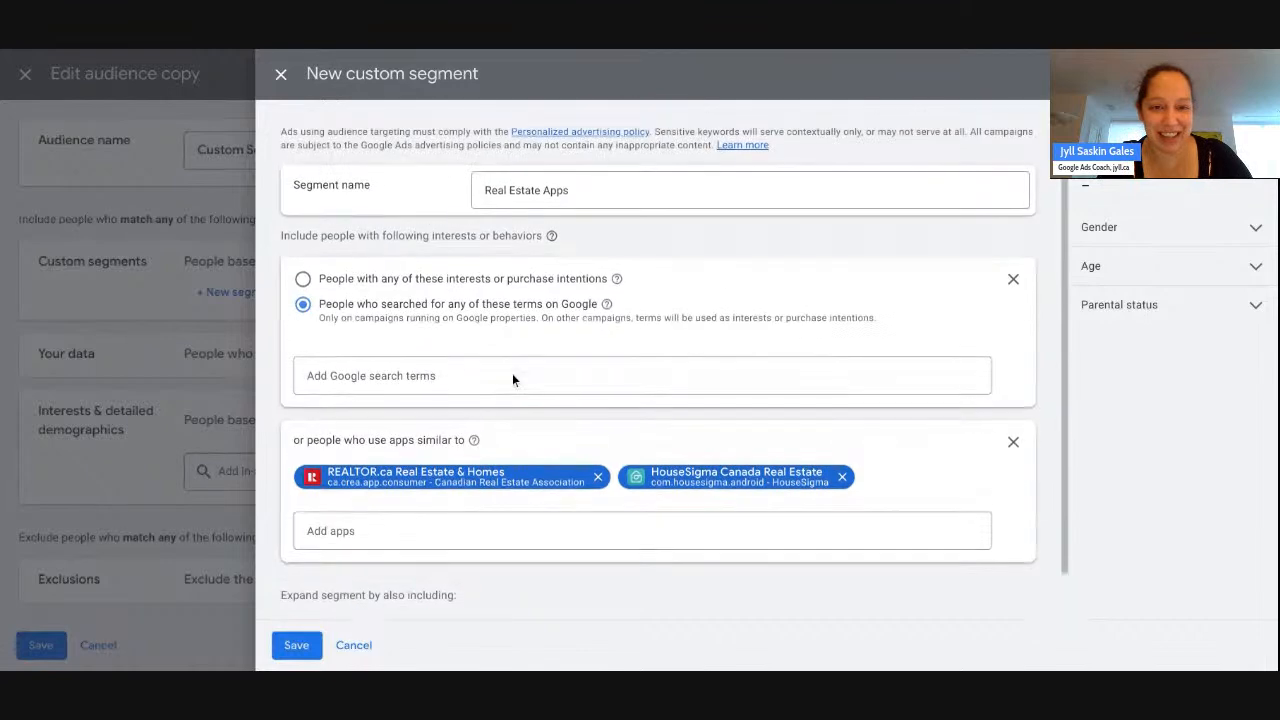
pyautogui.click(306, 645)
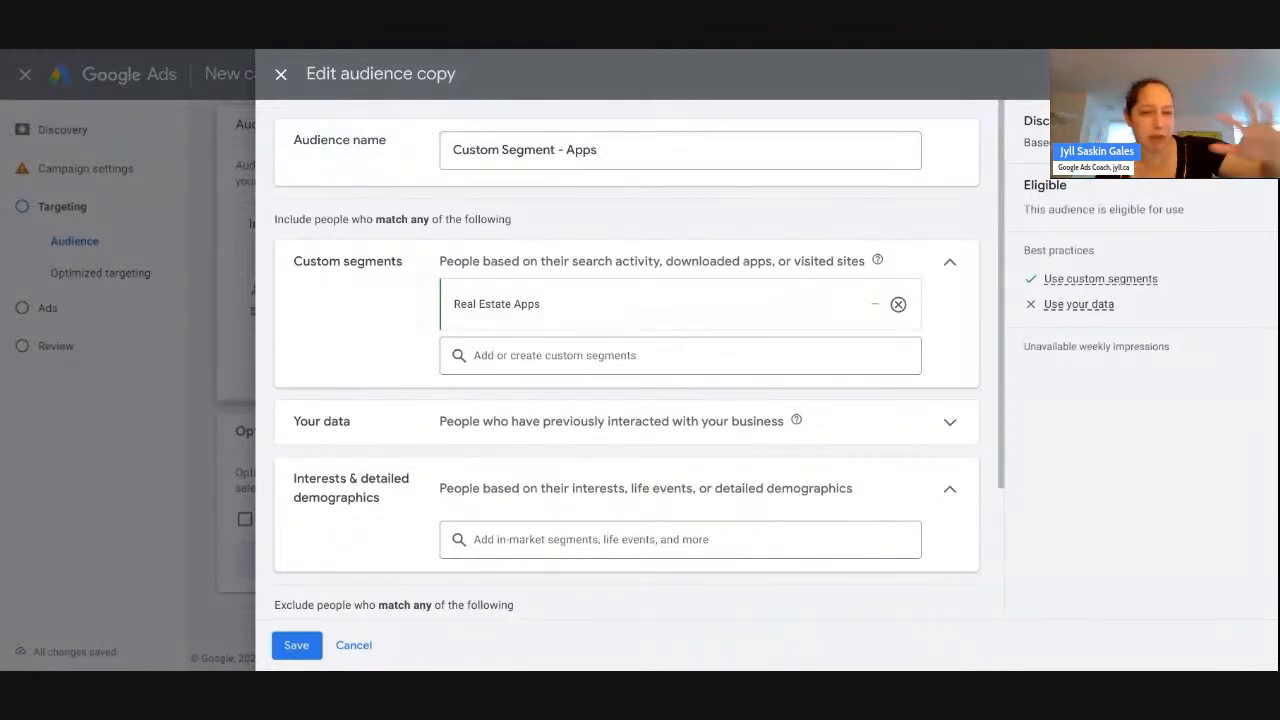
# - Save the edited audience copy holding Custom Segment - Apps with Real Estate Apps
pyautogui.click(296, 645)
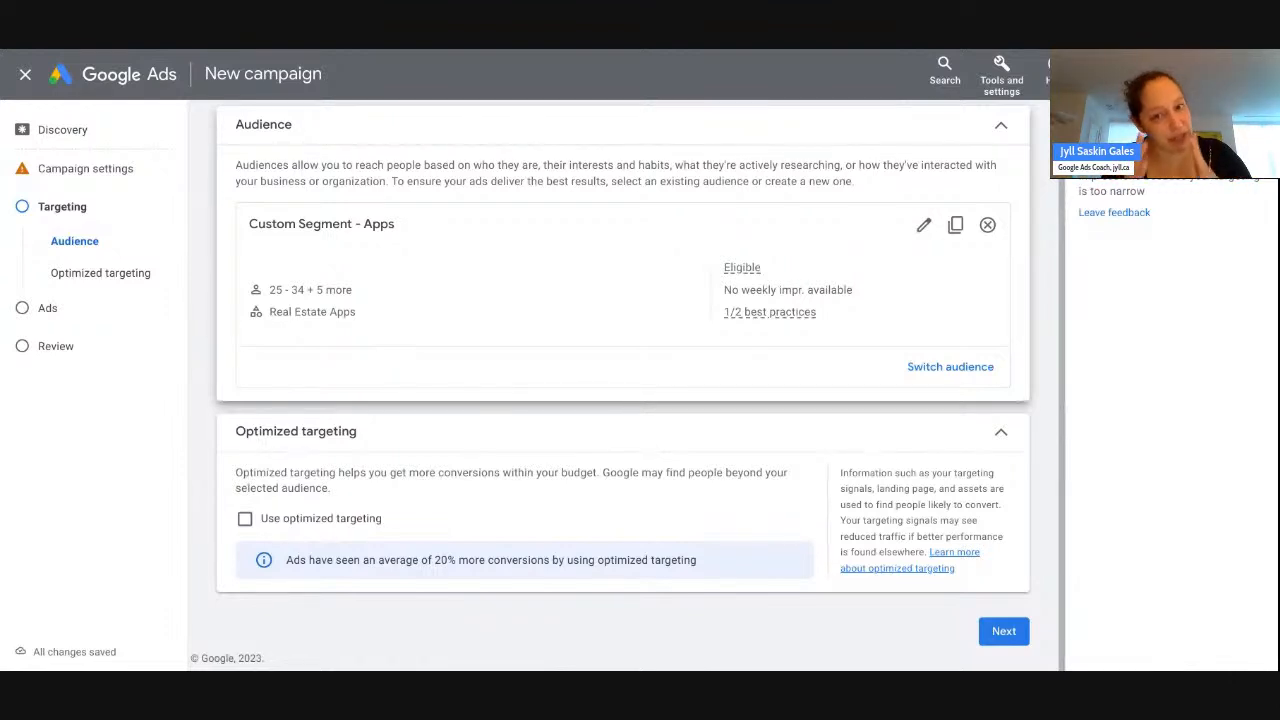
pyautogui.click(1003, 632)
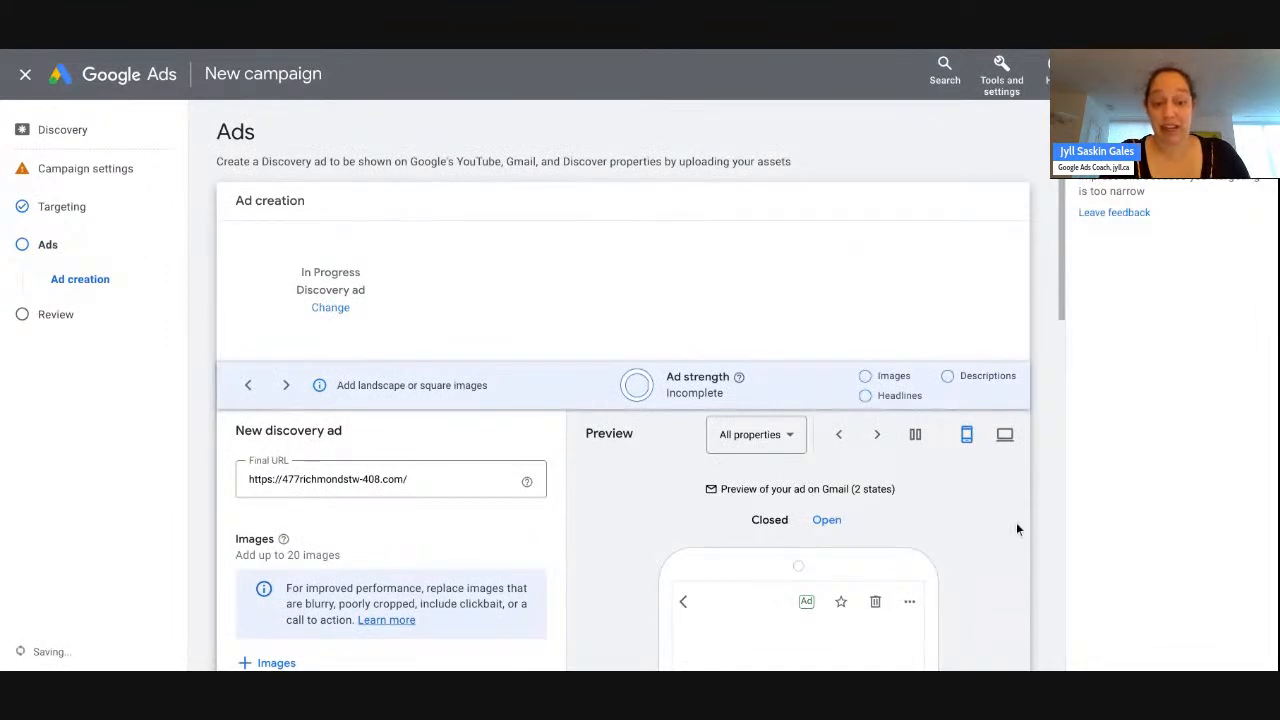
pyautogui.scroll(-10, 1016, 530)
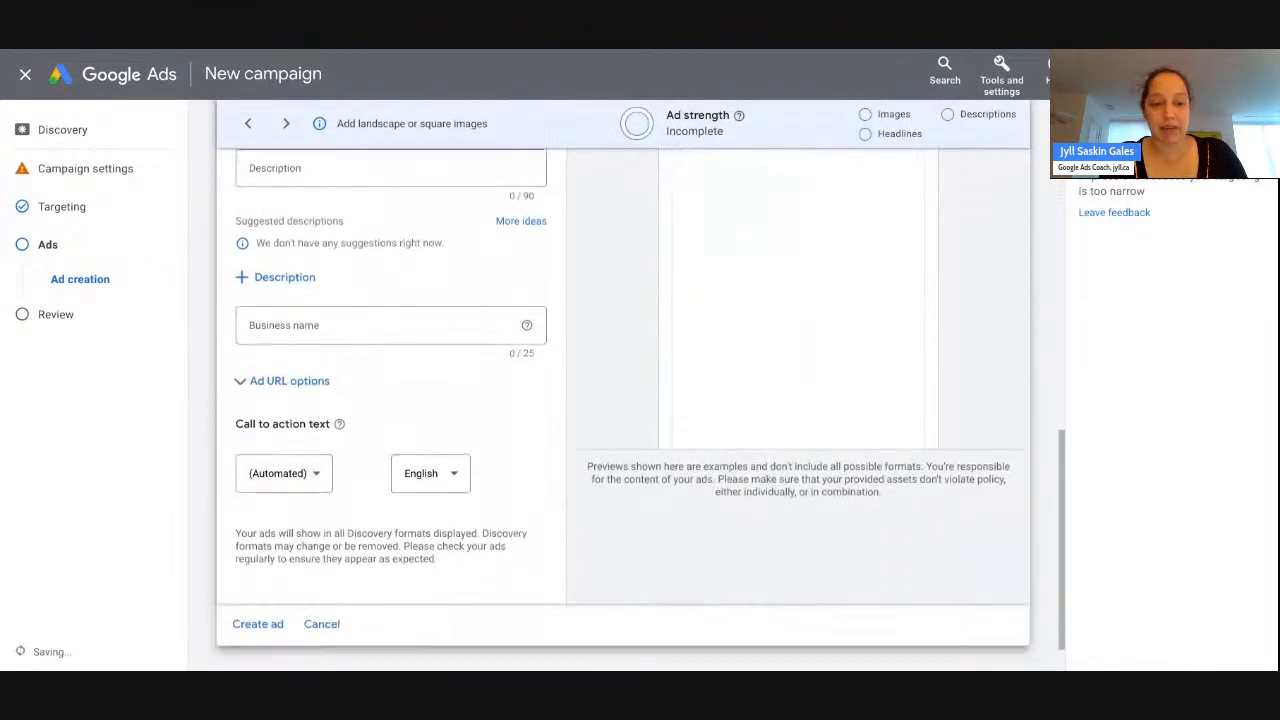
pyautogui.scroll(10, 1016, 522)
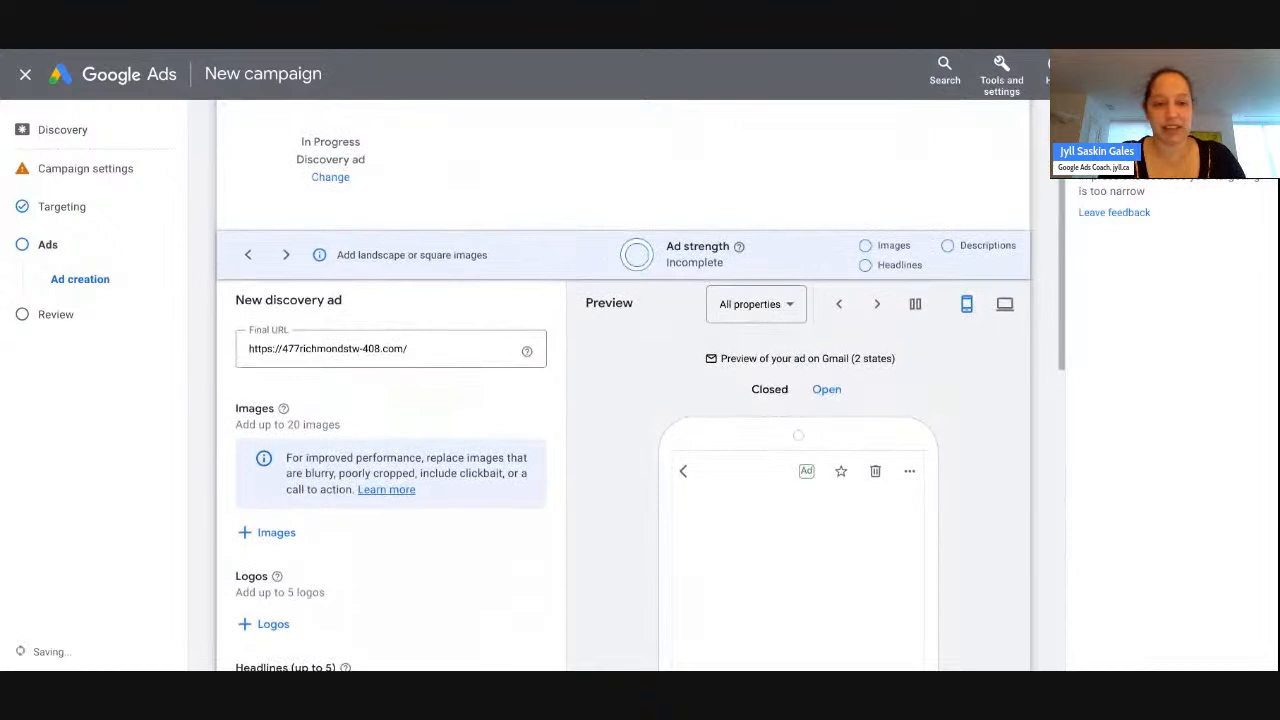
pyautogui.click(427, 350)
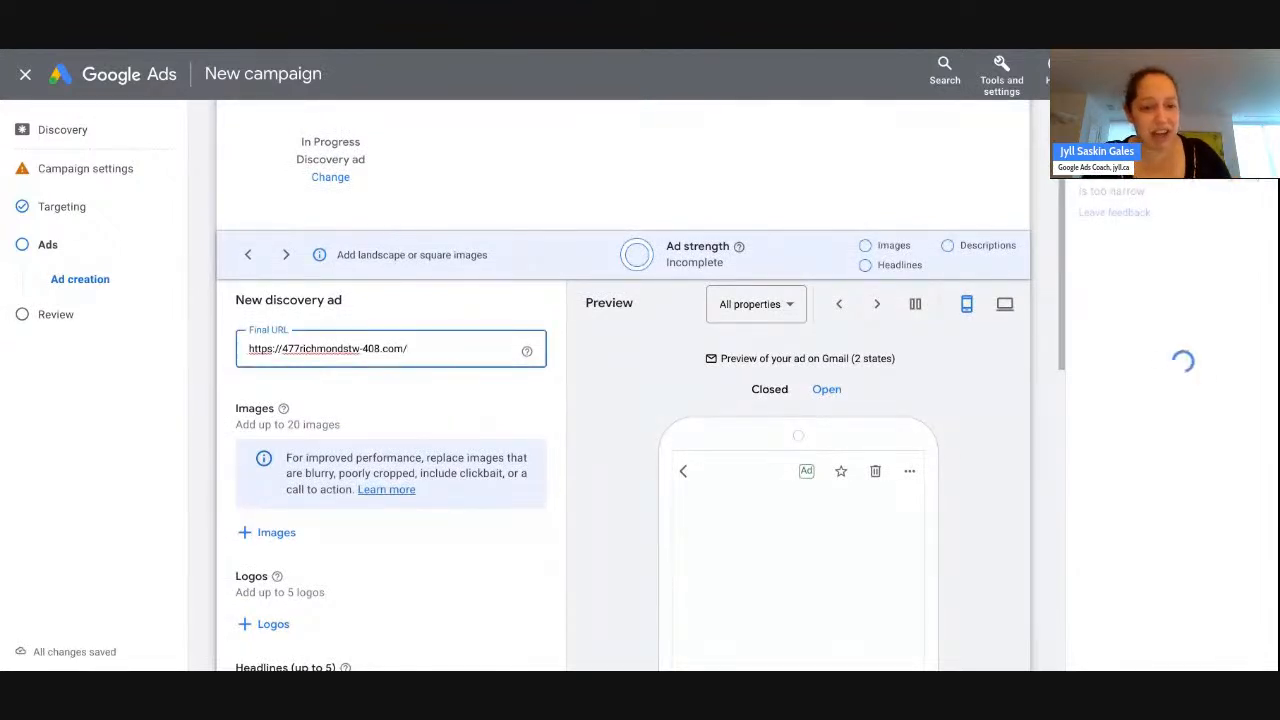
pyautogui.scroll(-2, 370, 179)
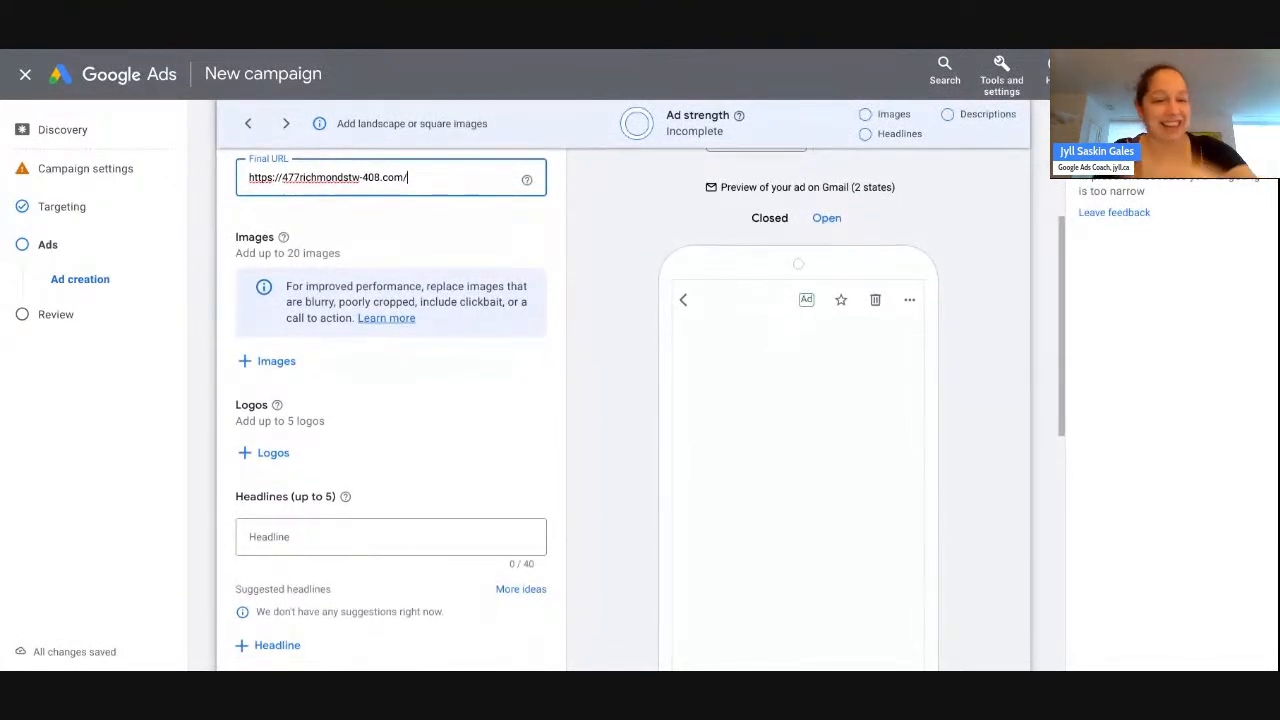
pyautogui.scroll(-1, 390, 400)
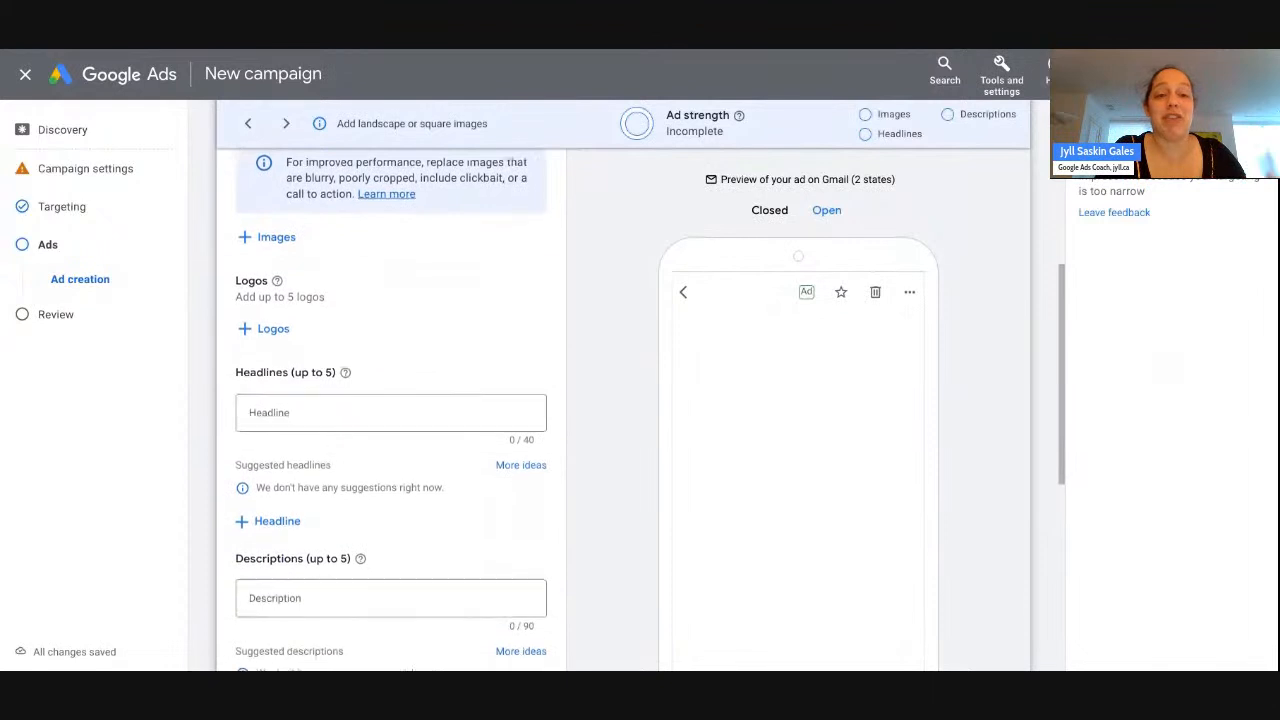
pyautogui.scroll(-1, 390, 380)
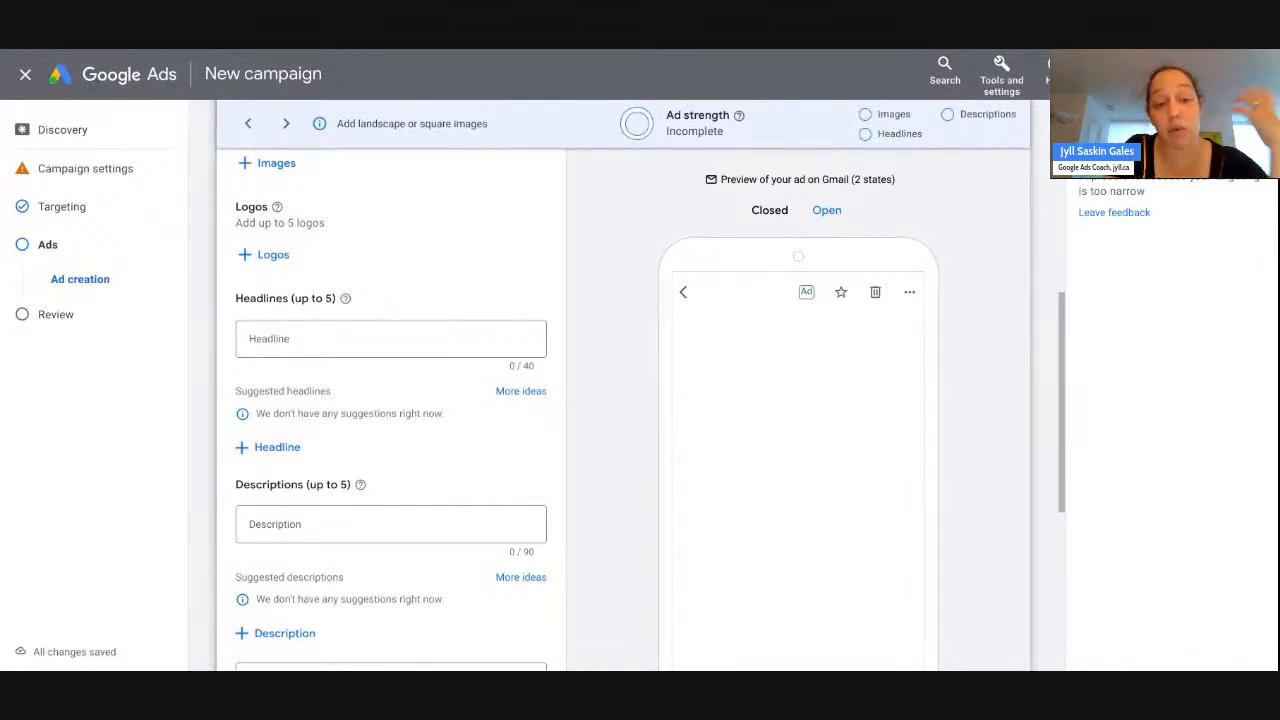
# - Enter headlines 'Your dream loft awaits on Richmond St W' and 'More than 2000 sqft for under $2mln'
pyautogui.click(308, 336)
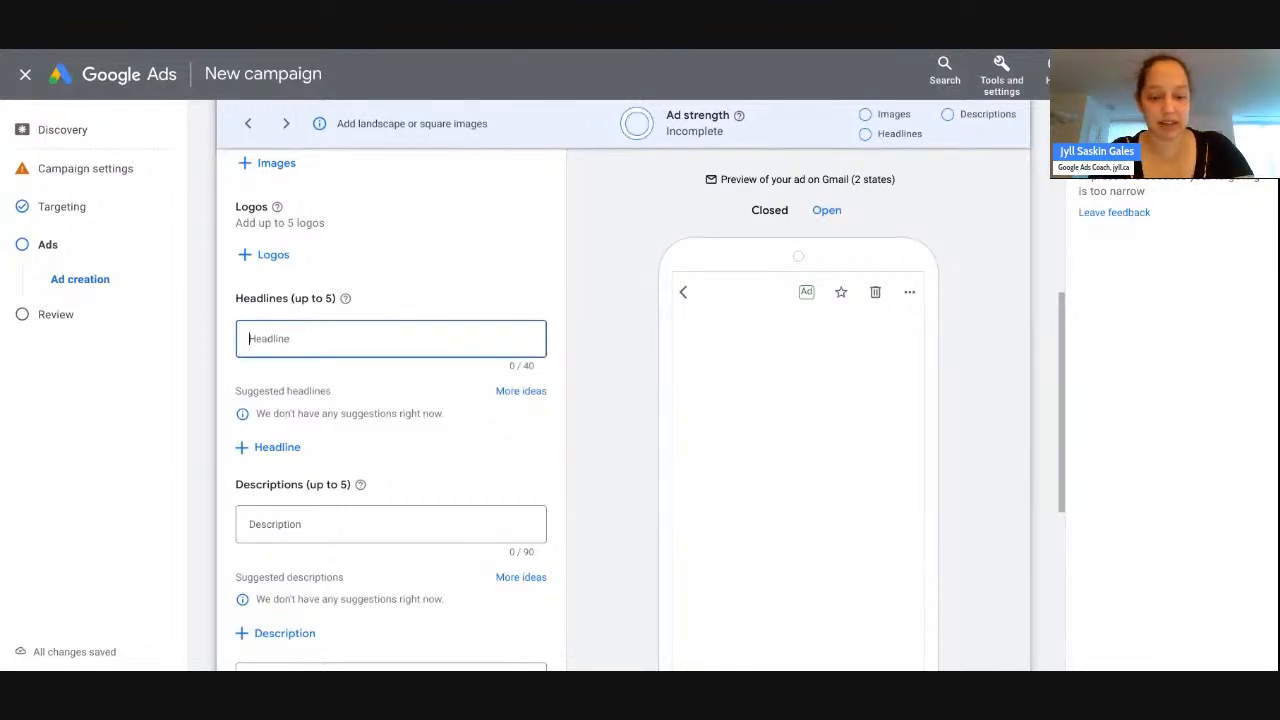
pyautogui.write('Your dream loft awaits o')
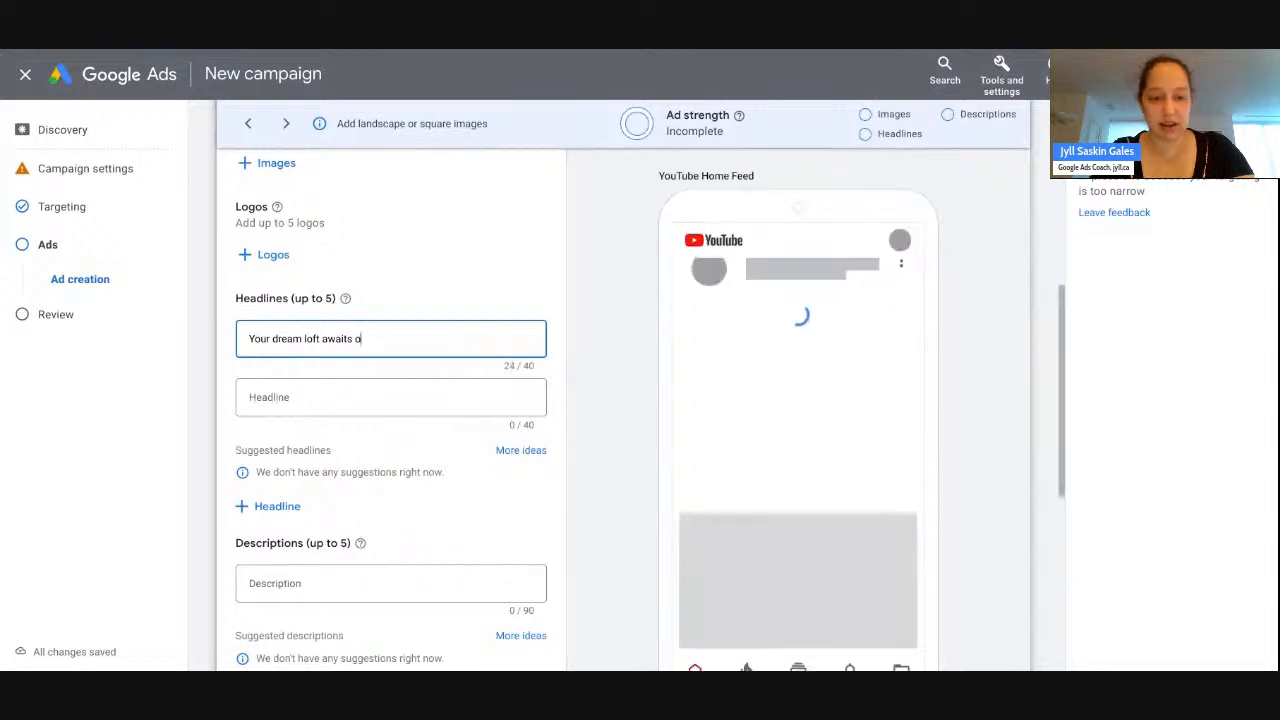
pyautogui.write('n Richmond St W')
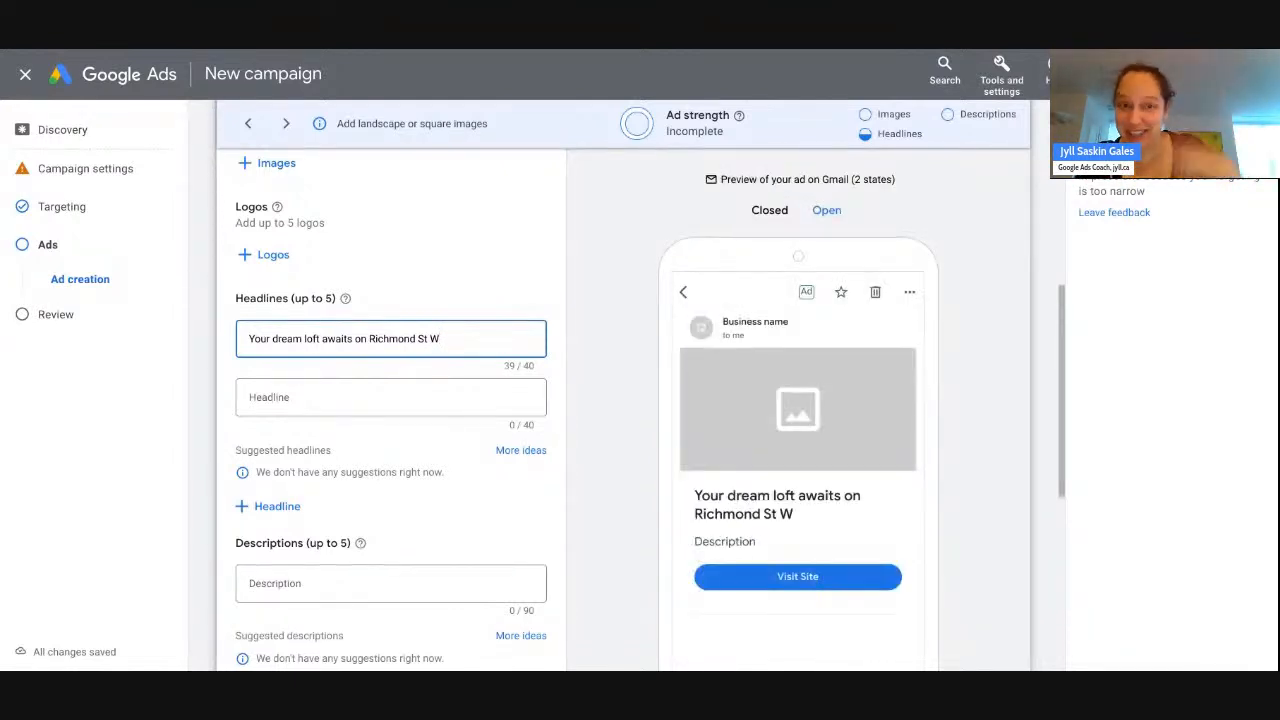
pyautogui.click(531, 50)
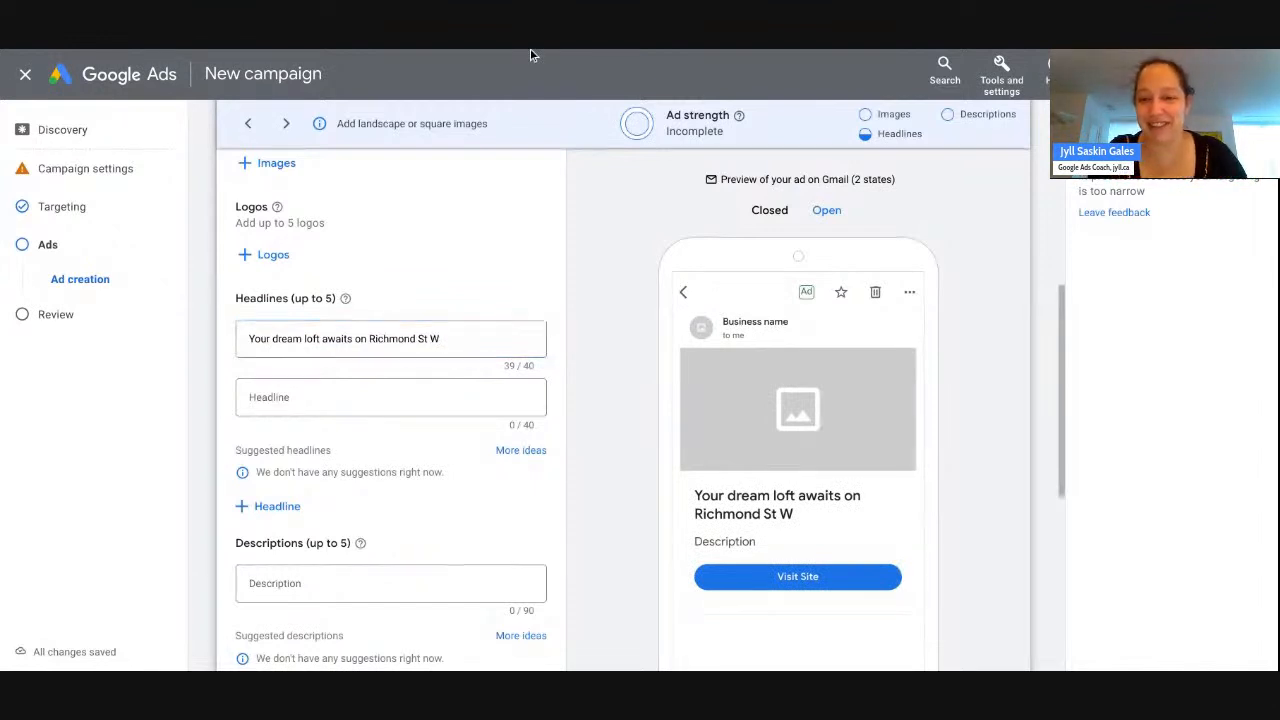
pyautogui.click(440, 339)
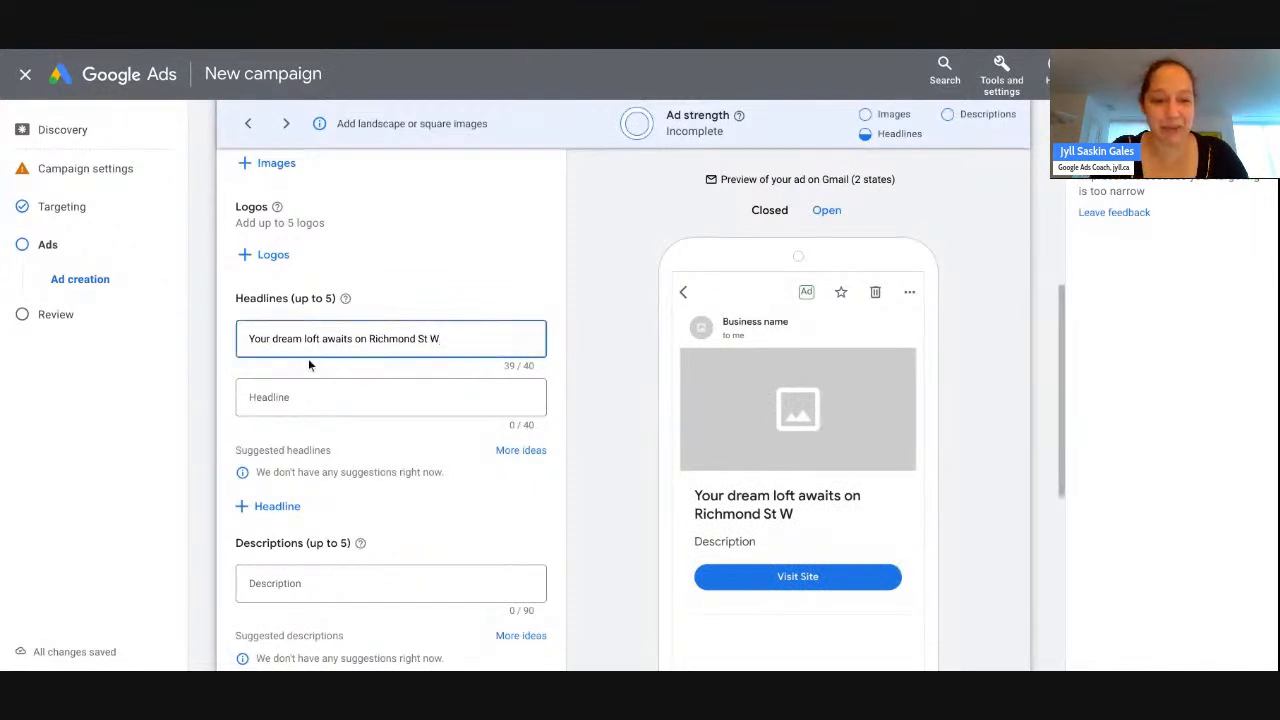
pyautogui.click(337, 397)
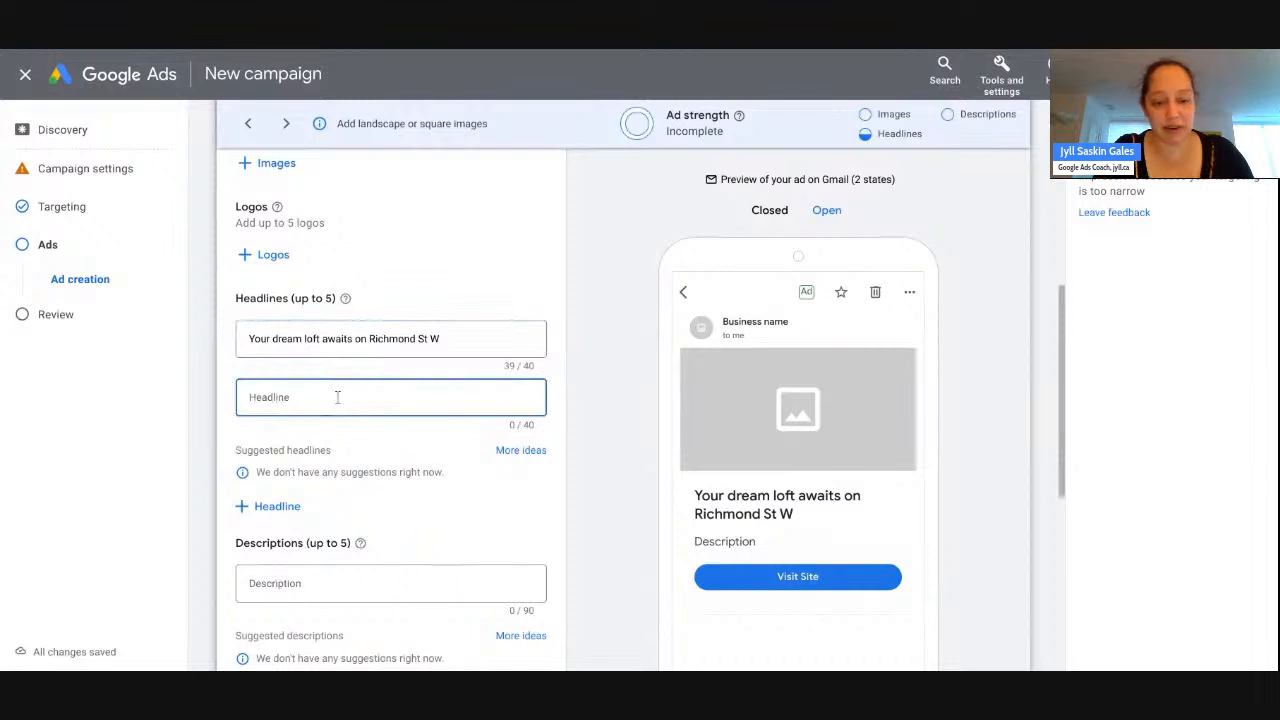
pyautogui.write('More than ')
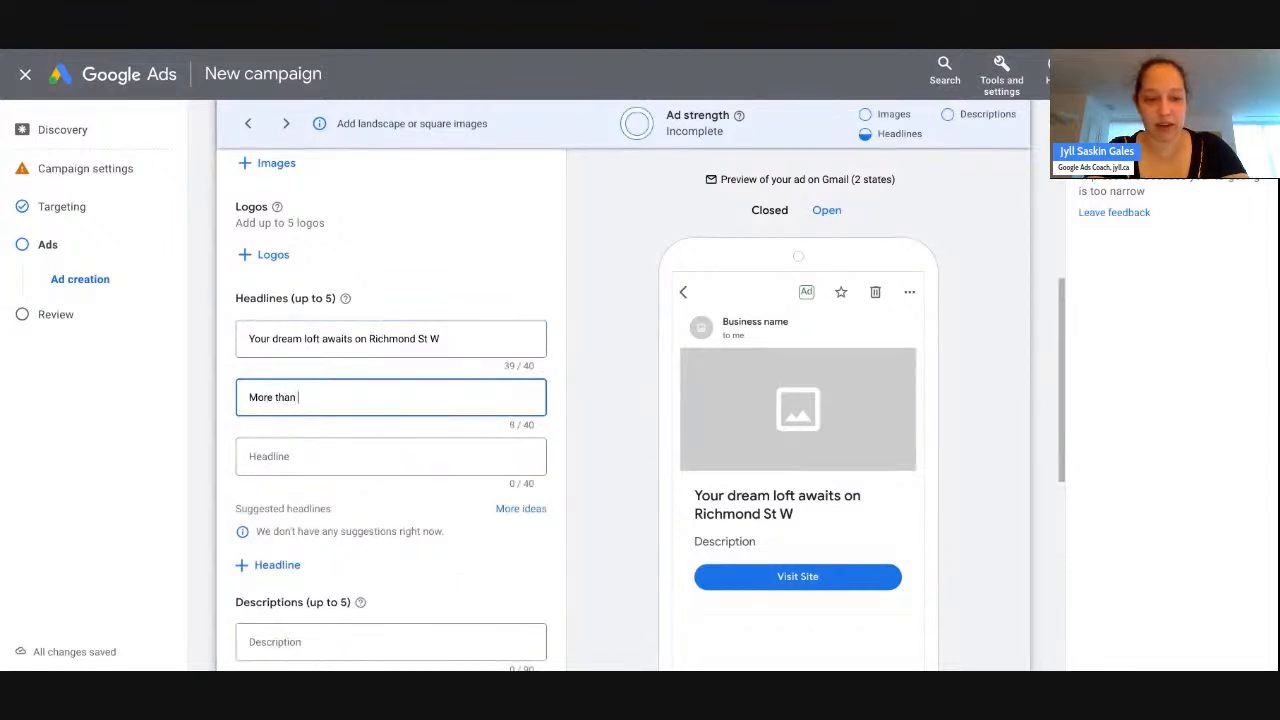
pyautogui.write('2000 sqft')
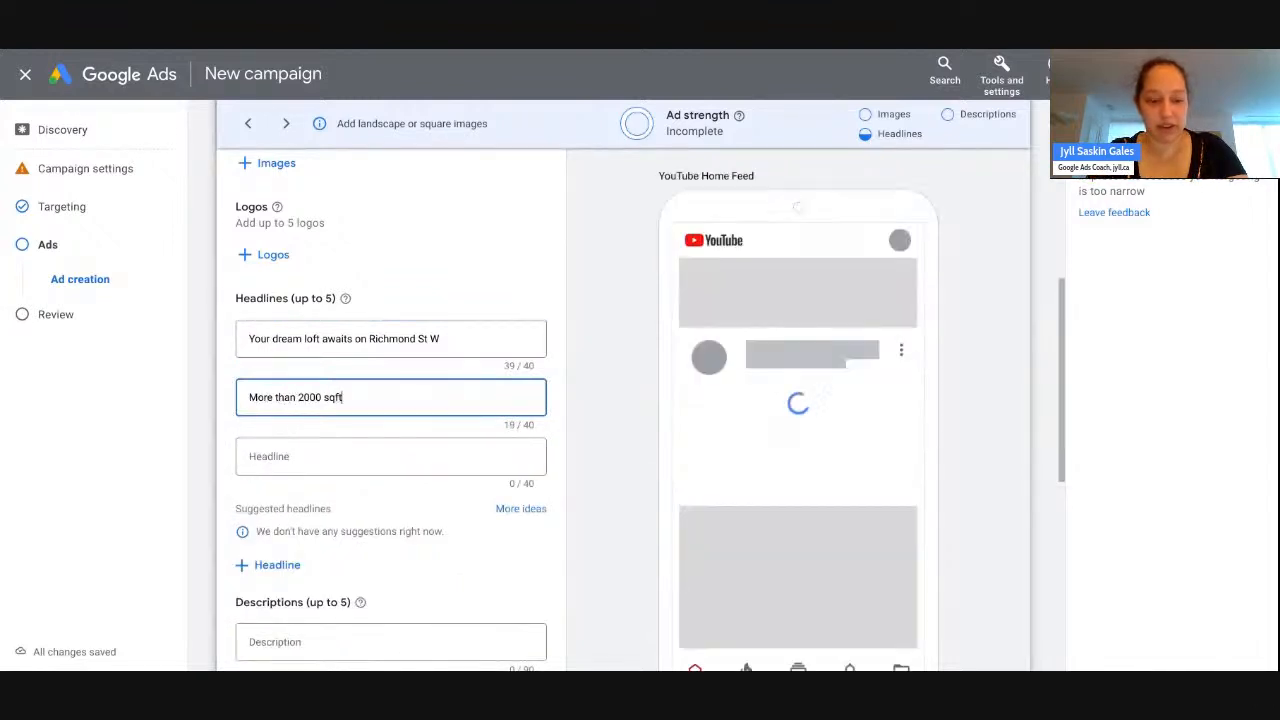
pyautogui.write(' for under')
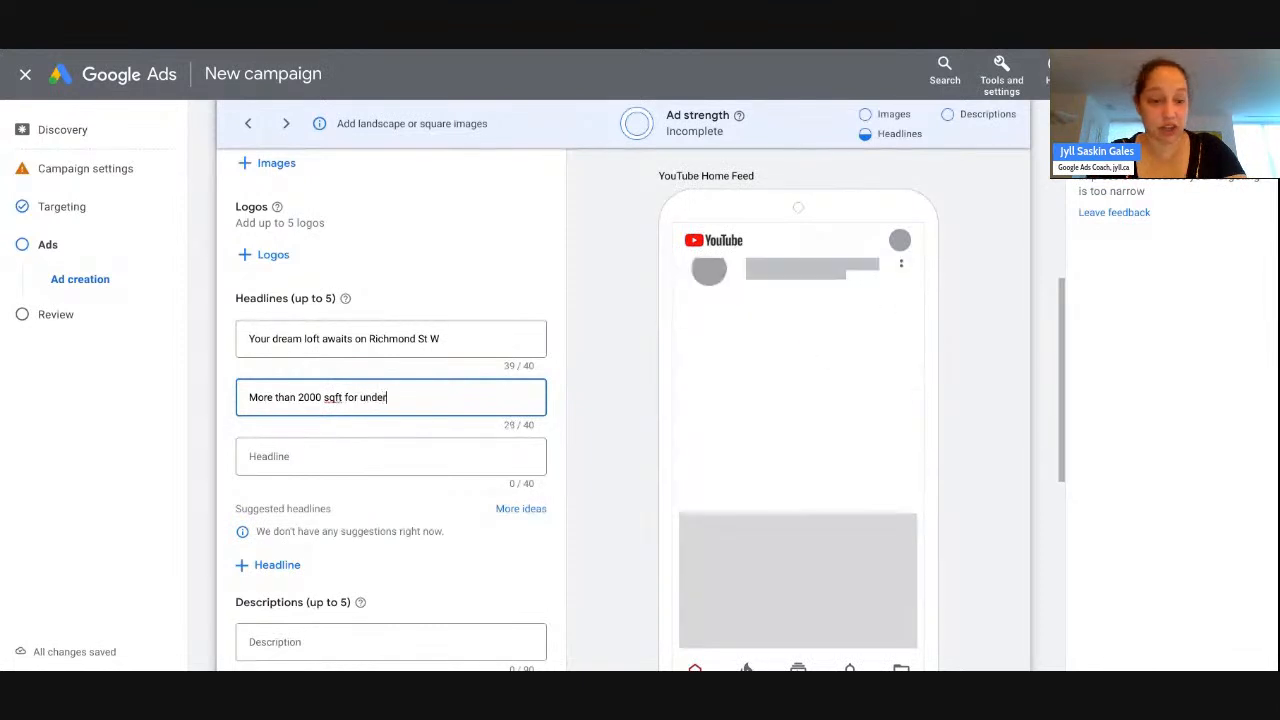
pyautogui.write(' $2')
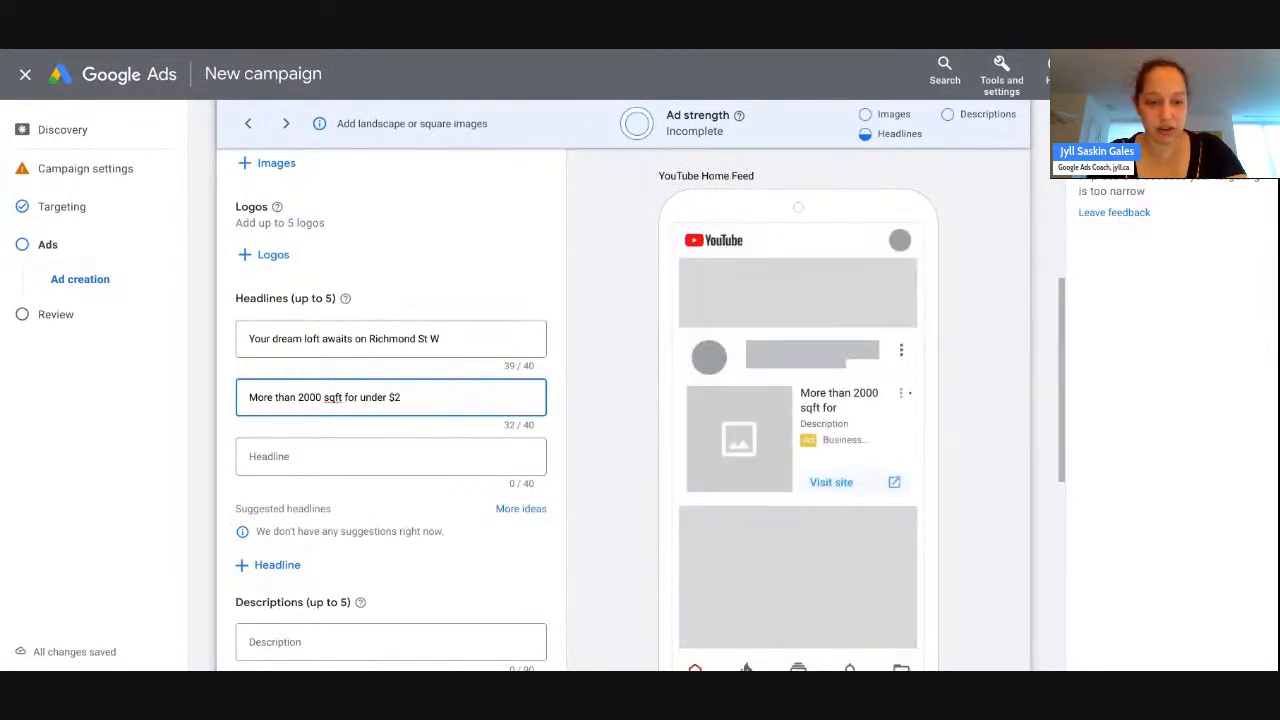
pyautogui.write('mln')
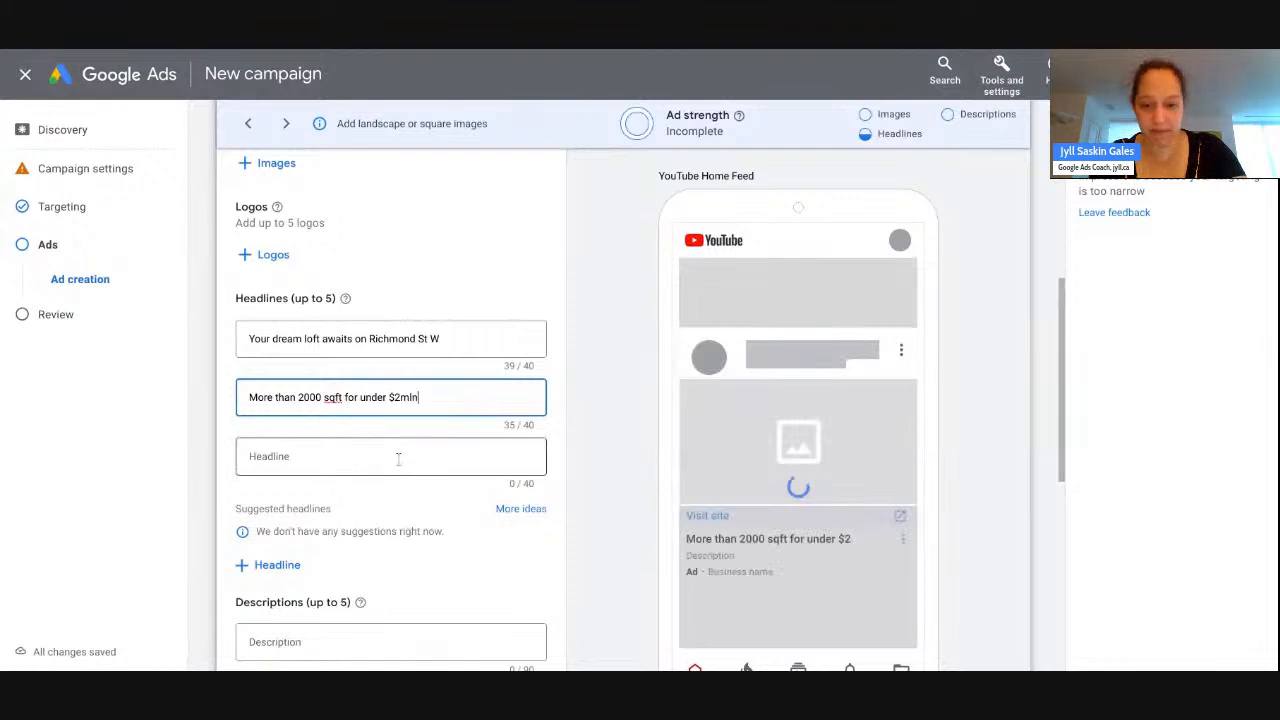
pyautogui.click(386, 453)
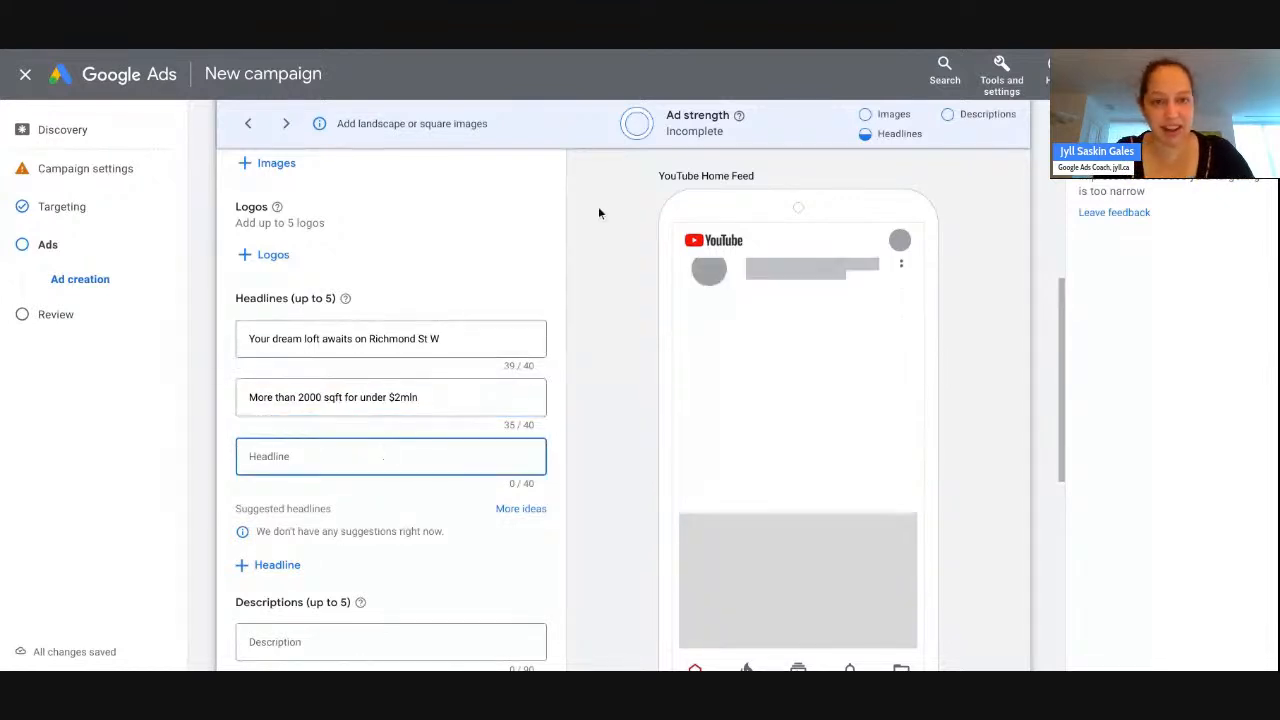
# - Enter the third headline 'Luxury loft living at its finest'
pyautogui.click(281, 51)
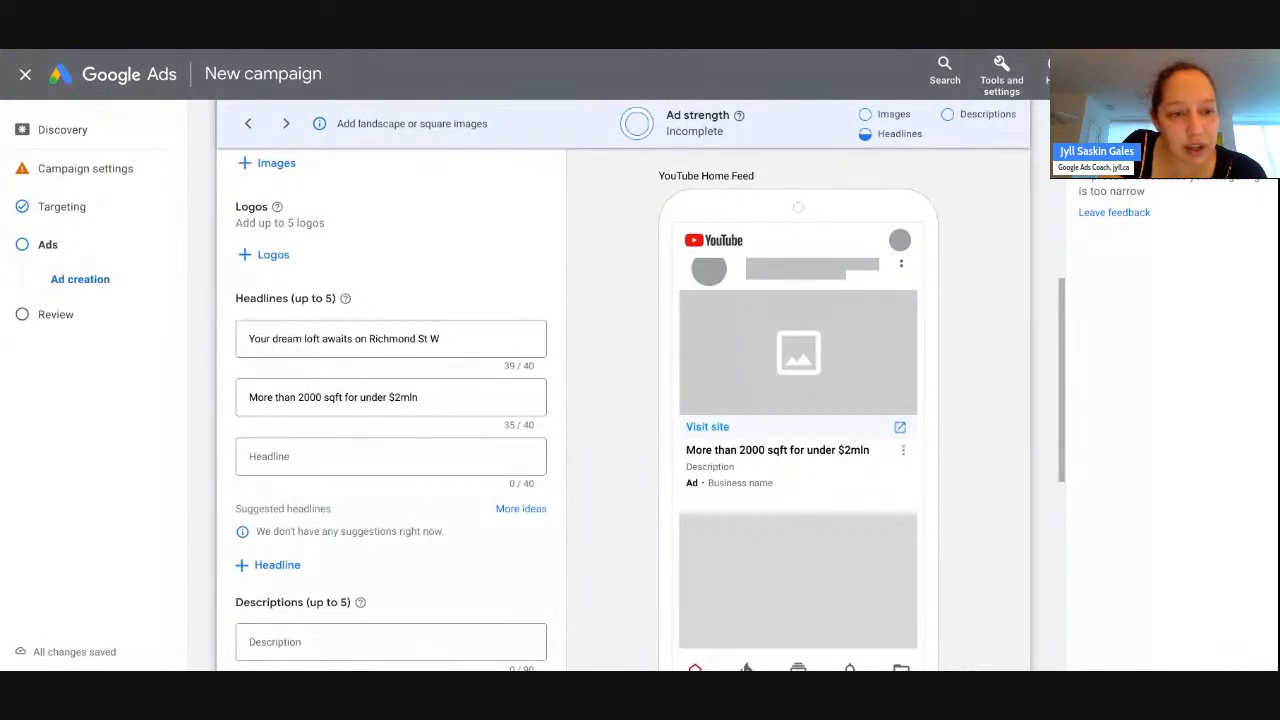
pyautogui.click(286, 456)
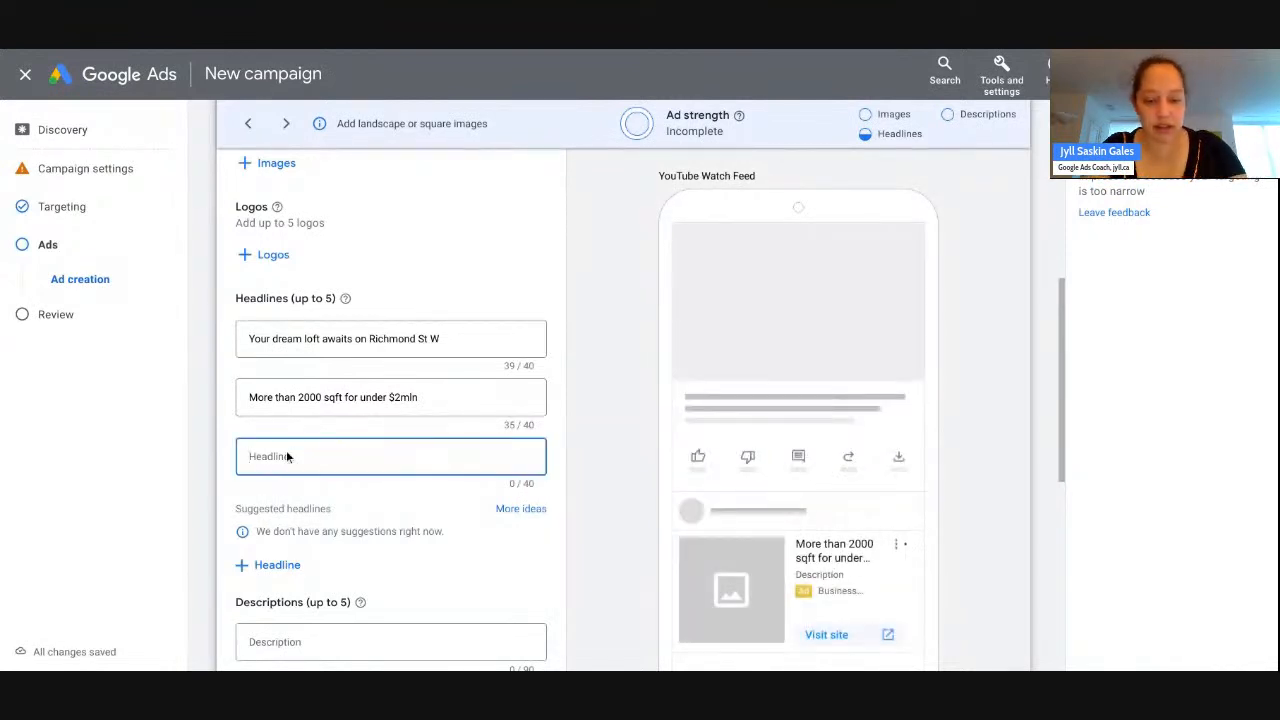
pyautogui.write('Luxury loft')
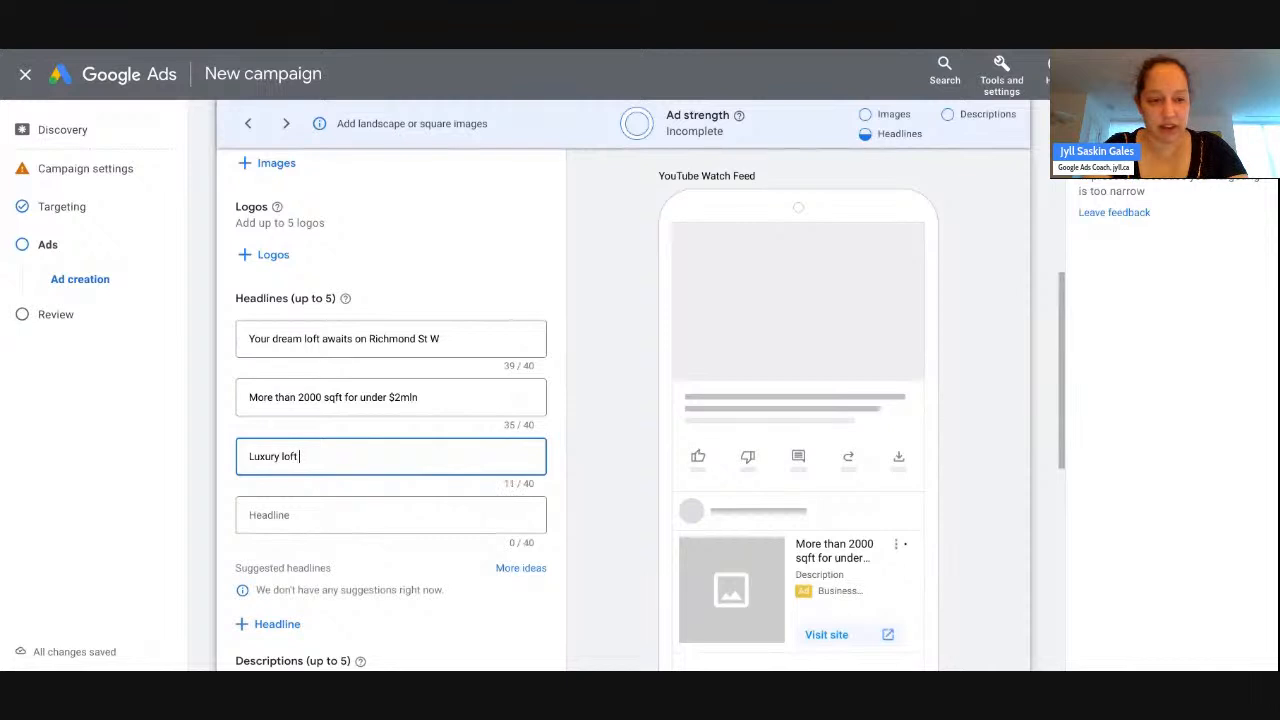
pyautogui.write(' living')
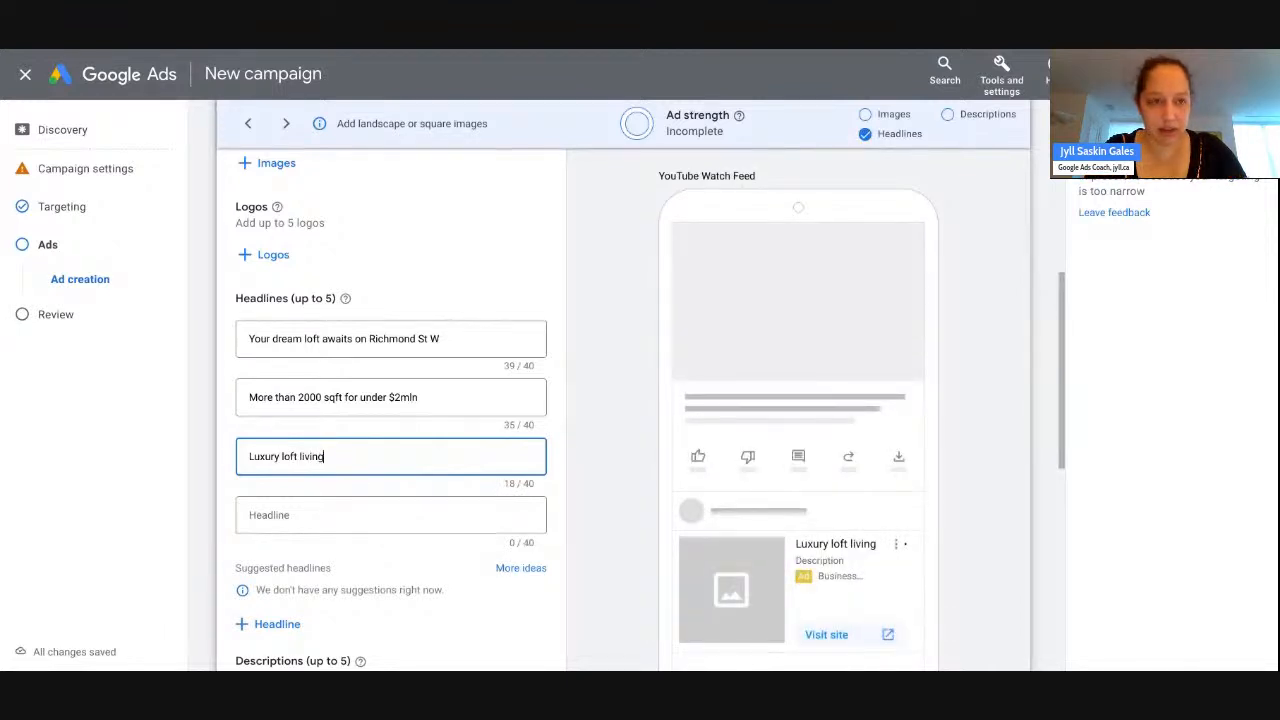
pyautogui.press('Tab')
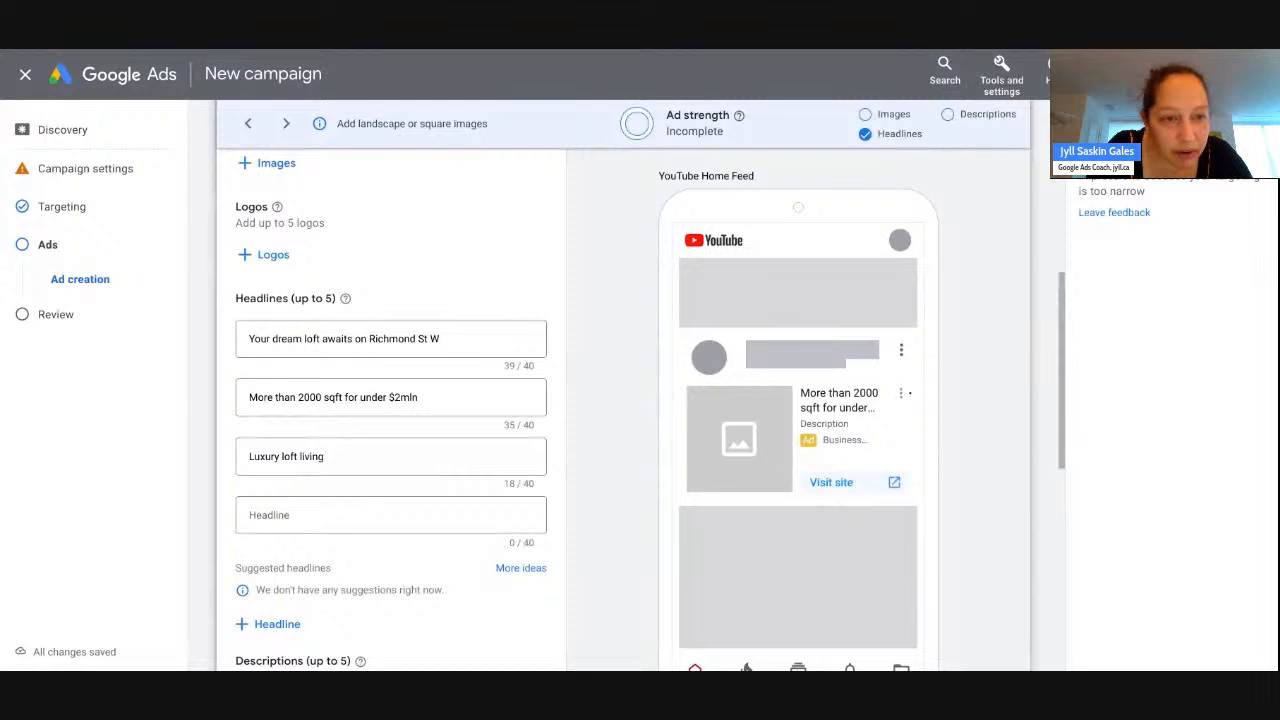
pyautogui.hotkey('alt', 'Tab')
pyautogui.write('at')
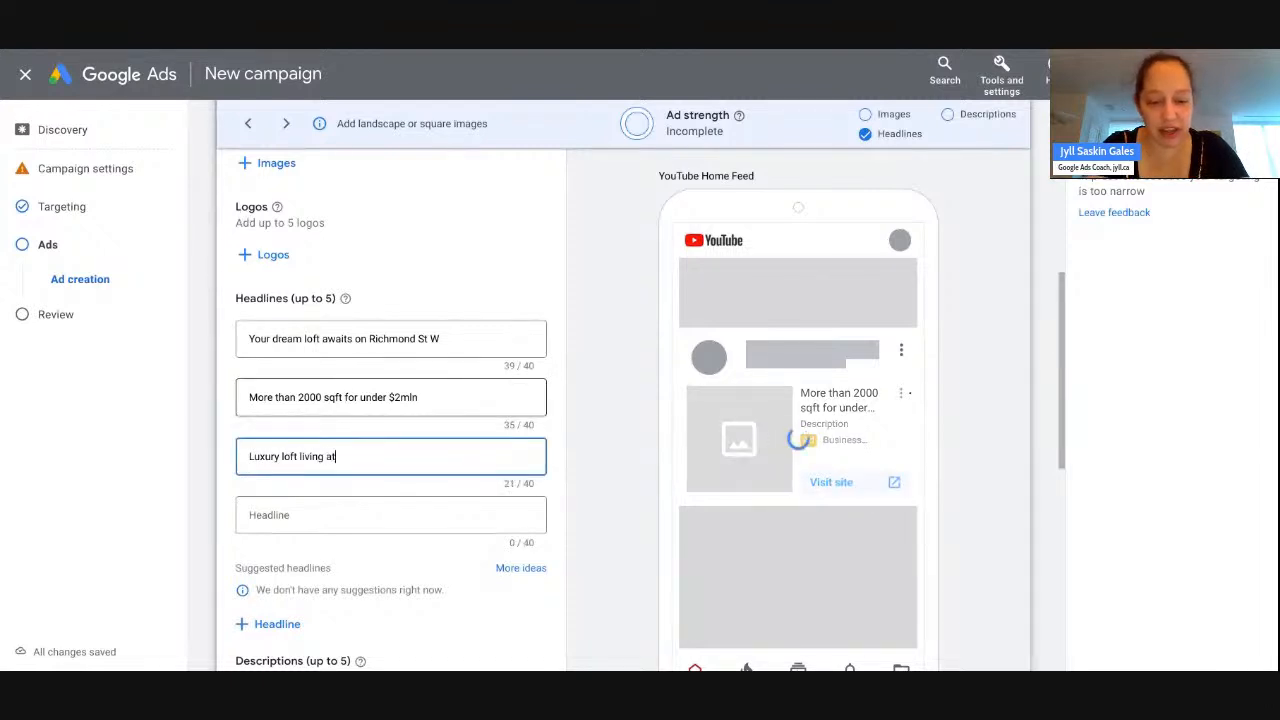
pyautogui.write(' its finest')
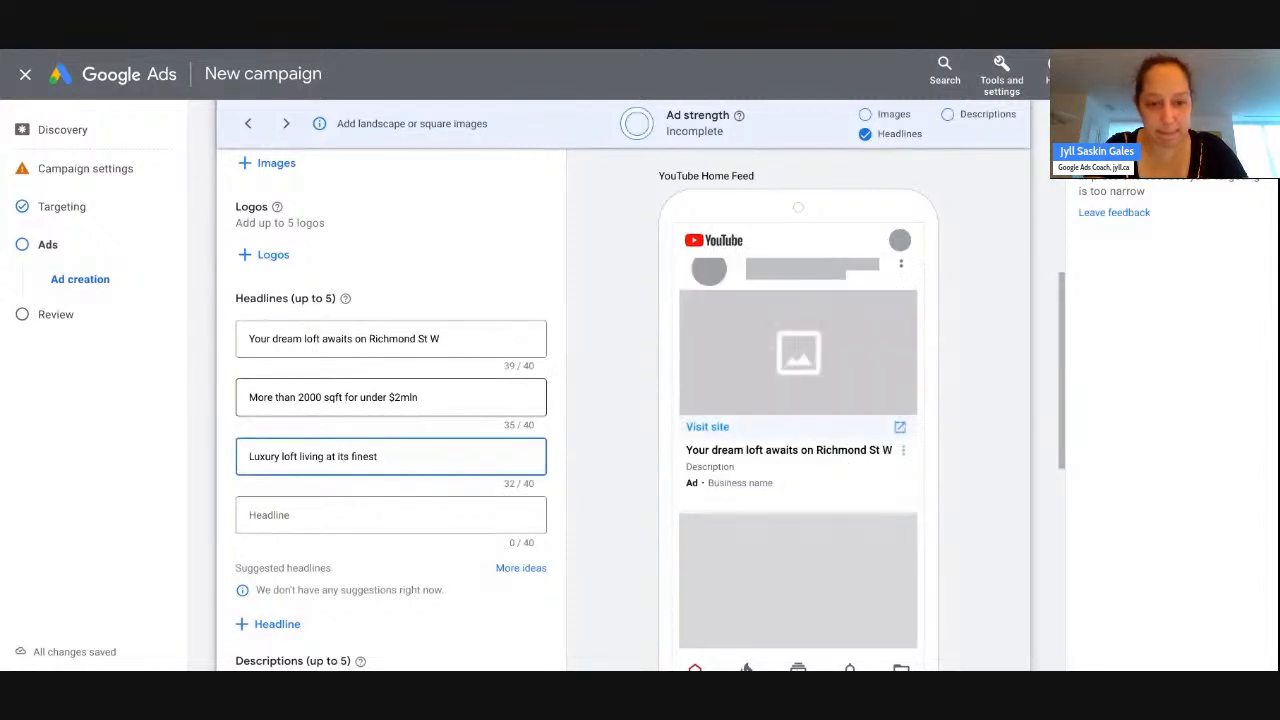
# - Enter the fourth headline 'Spectacular 3-bed 2-bath downtown loft', leaving the fifth empty
pyautogui.click(337, 513)
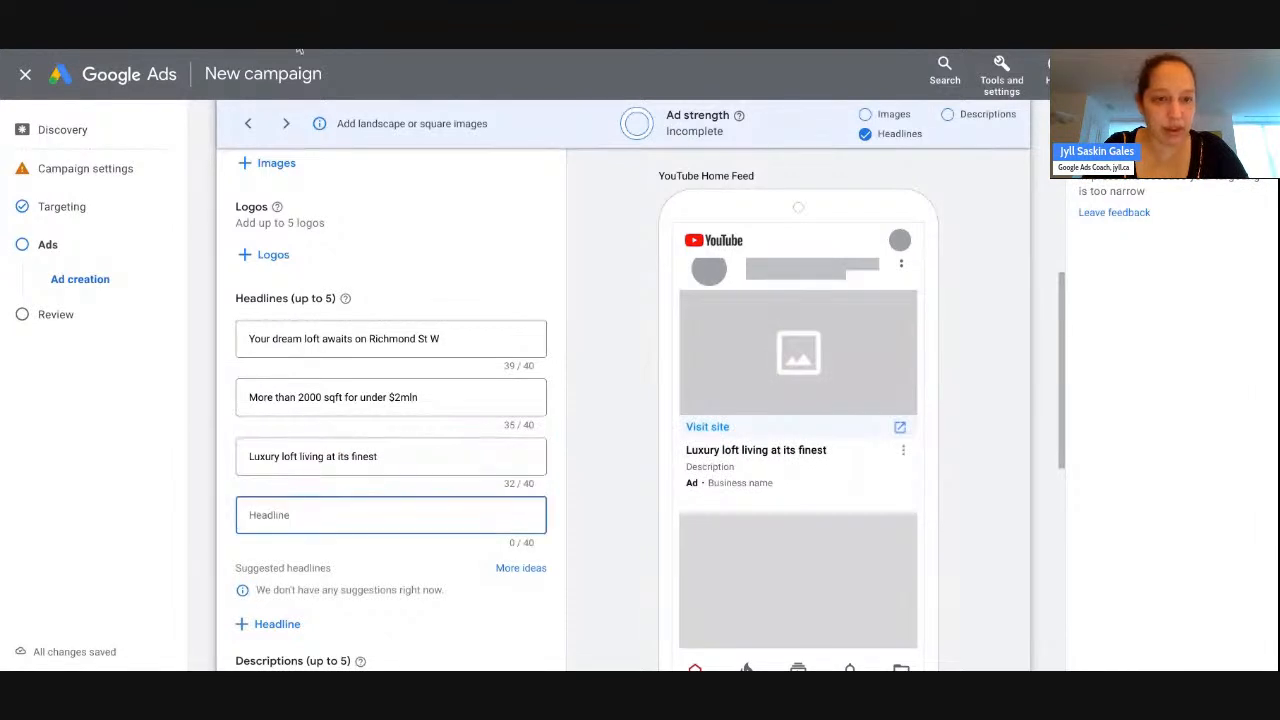
pyautogui.click(299, 50)
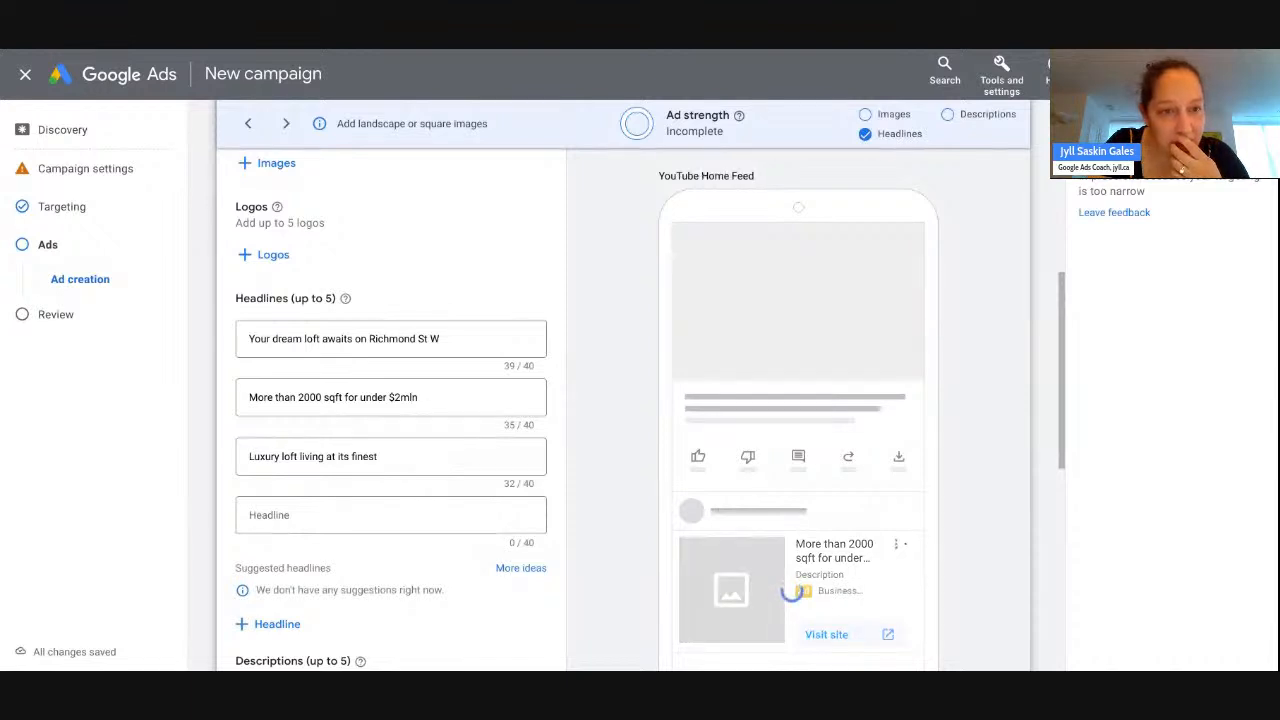
pyautogui.click(253, 500)
pyautogui.write('Spectacular 3-bed 2-b')
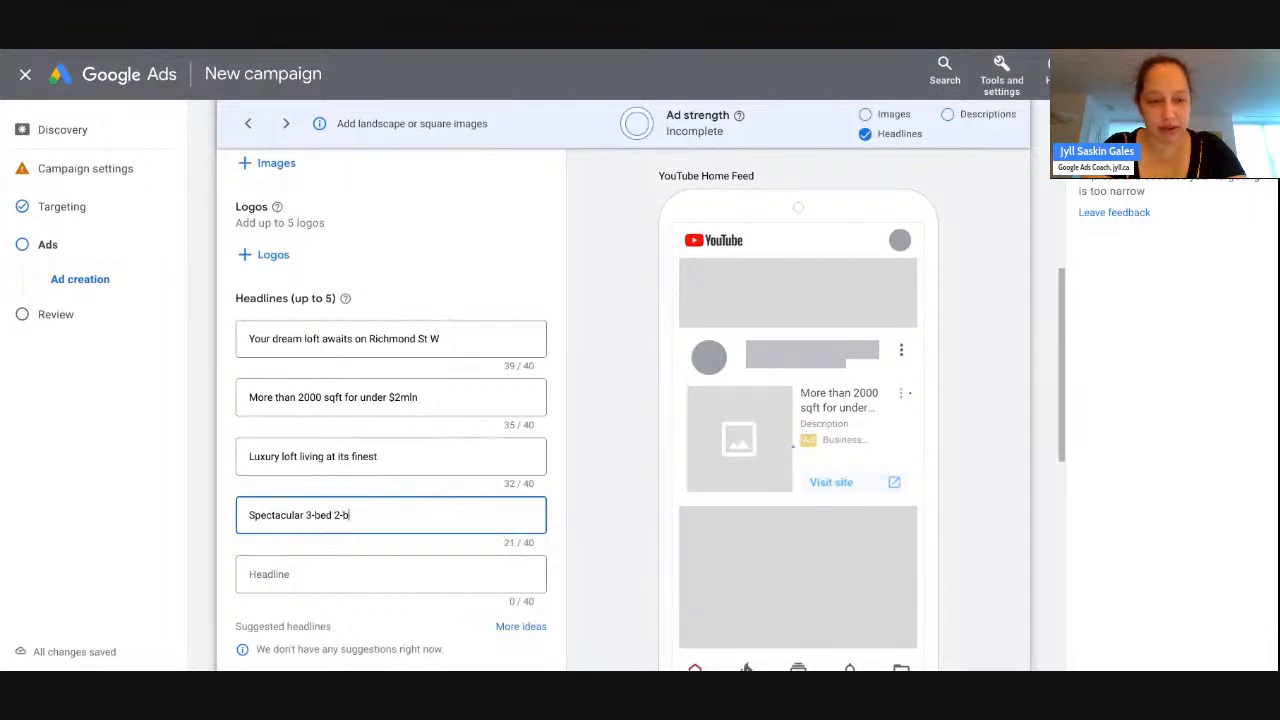
pyautogui.write('ath loft')
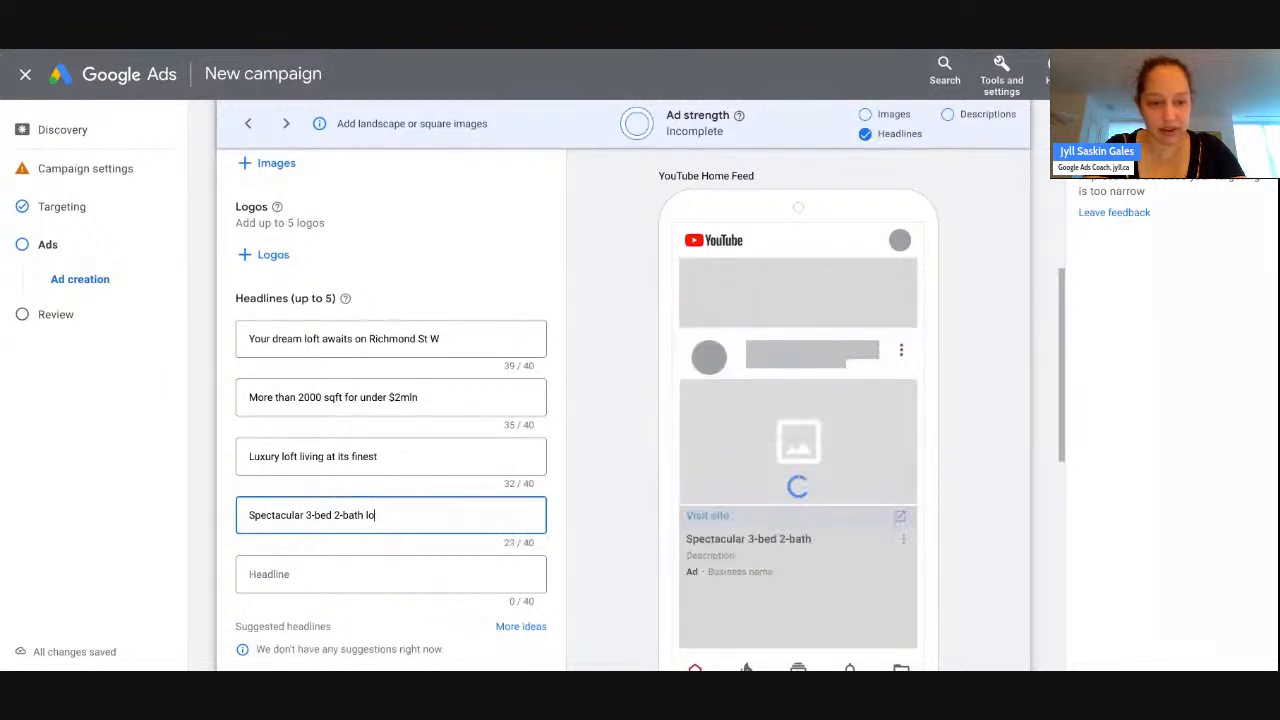
pyautogui.press('BackSpace')
pyautogui.press('BackSpace')
pyautogui.press('BackSpace')
pyautogui.press('BackSpace')
pyautogui.write('downtown loft')
pyautogui.click(323, 586)
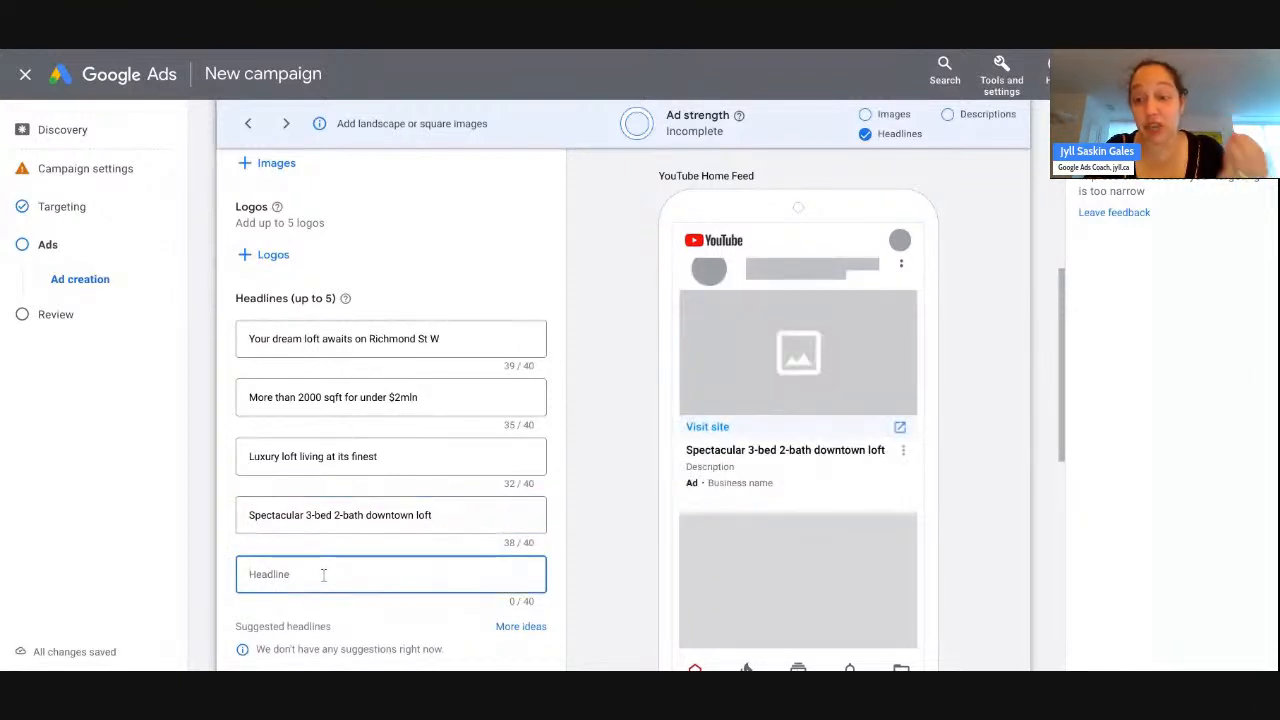
pyautogui.click(537, 54)
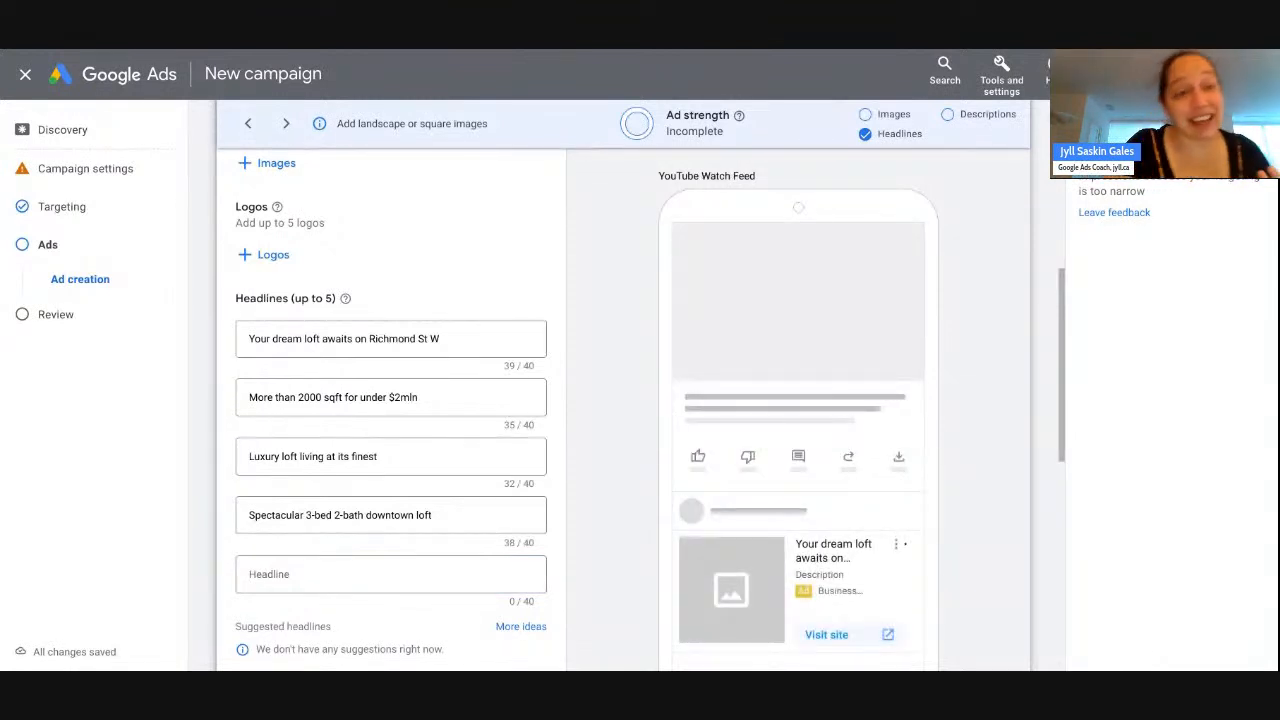
pyautogui.click(390, 574)
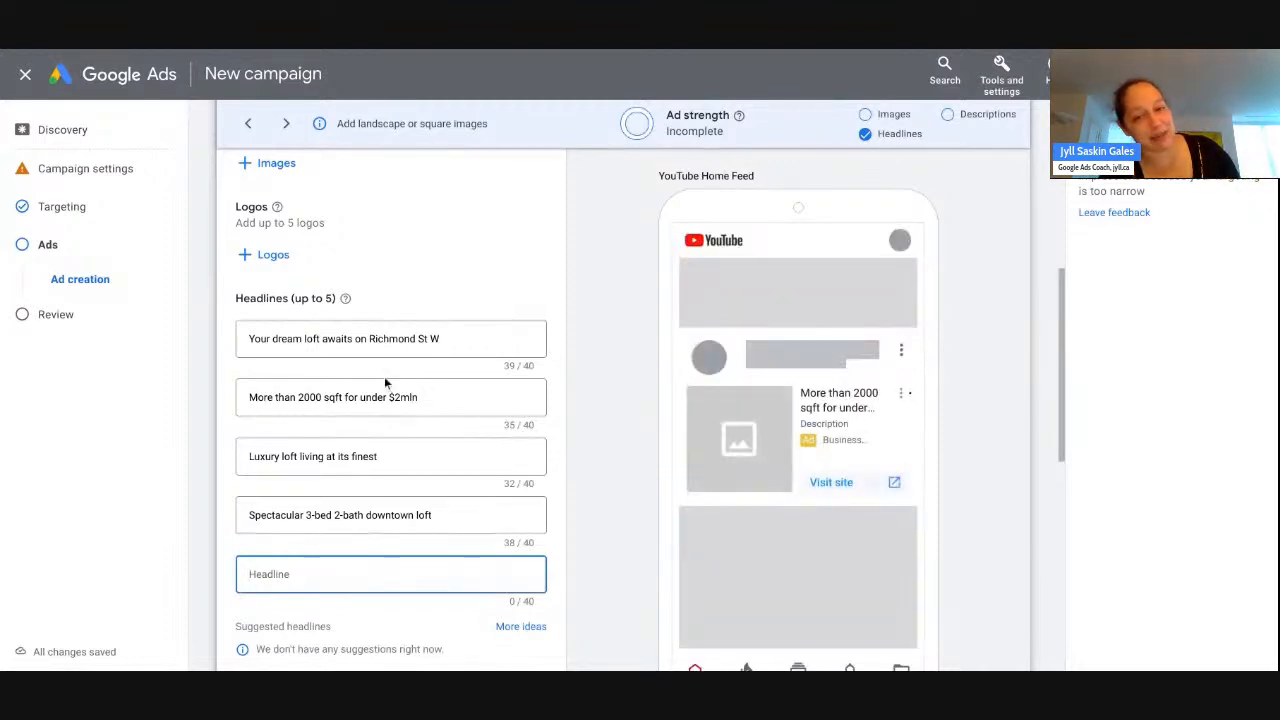
pyautogui.scroll(-1, 600, 442)
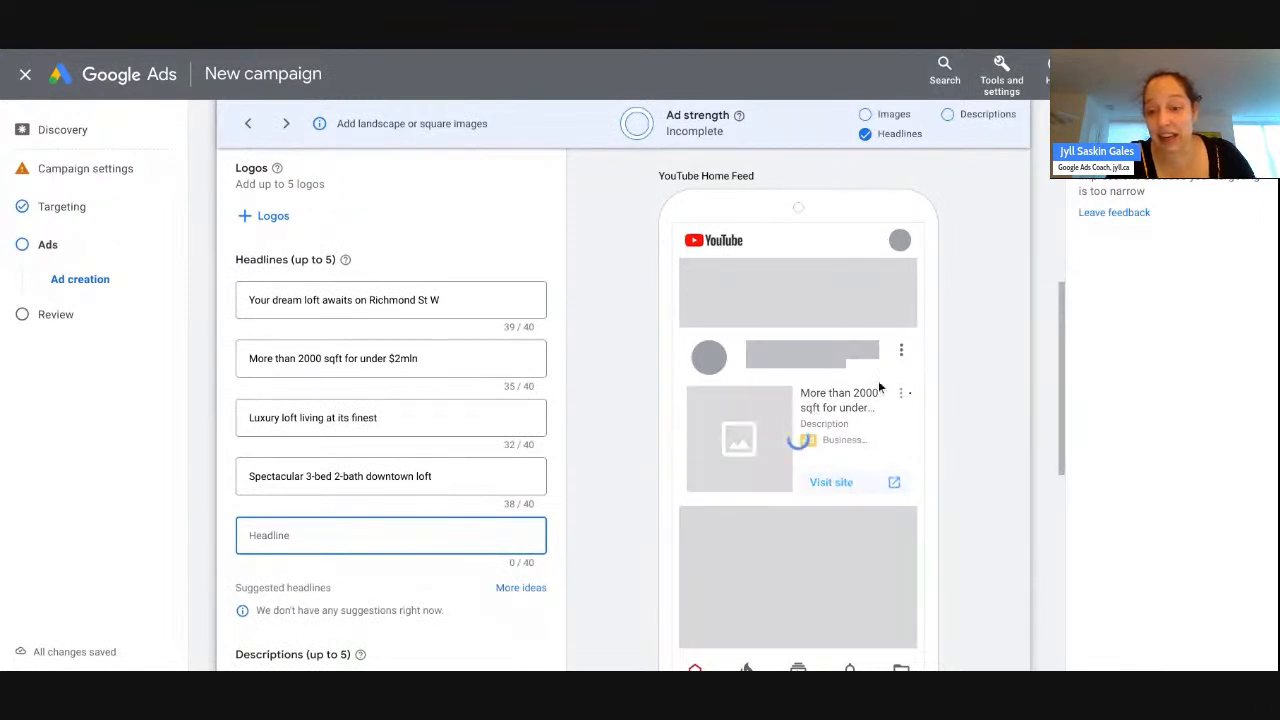
# - Change headline 2 to '2000+ sqft for under $2mln - downtown TO', exactly 40/40 characters
pyautogui.moveTo(303, 358); pyautogui.dragTo(249, 358)
pyautogui.press('BackSpace')
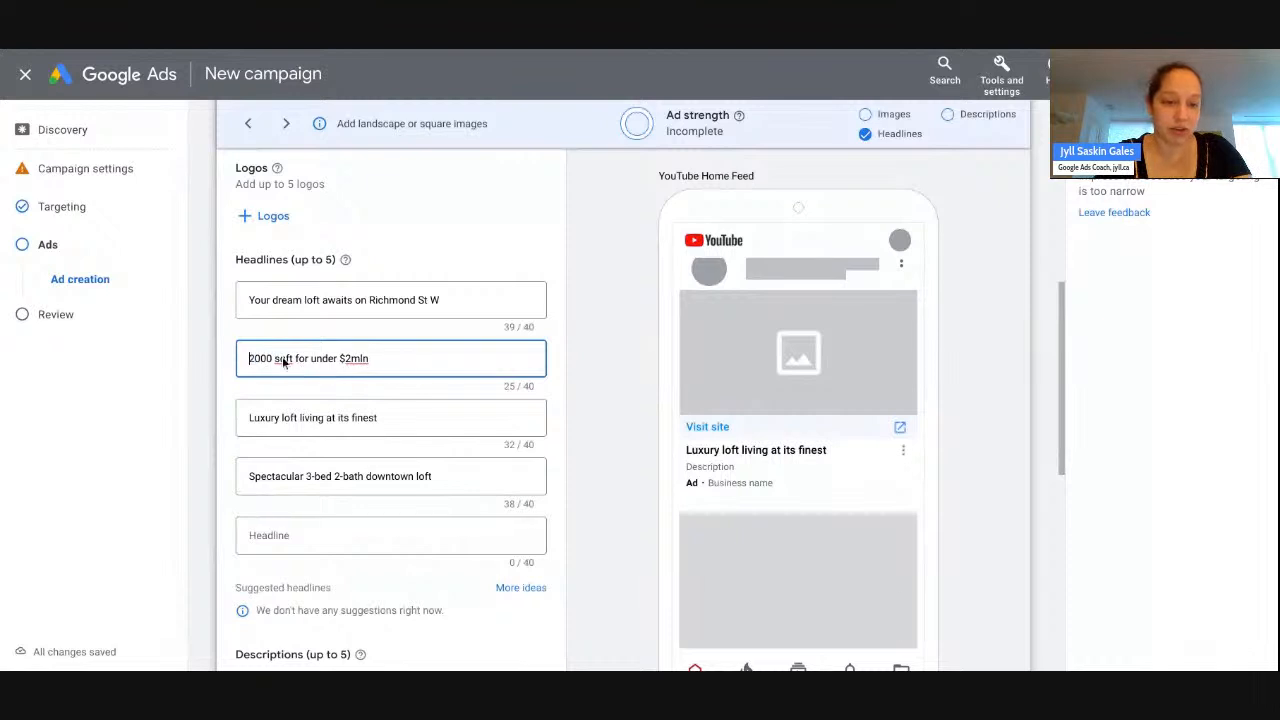
pyautogui.press('Right')
pyautogui.press('Right')
pyautogui.press('Right')
pyautogui.press('Right')
pyautogui.write('+')
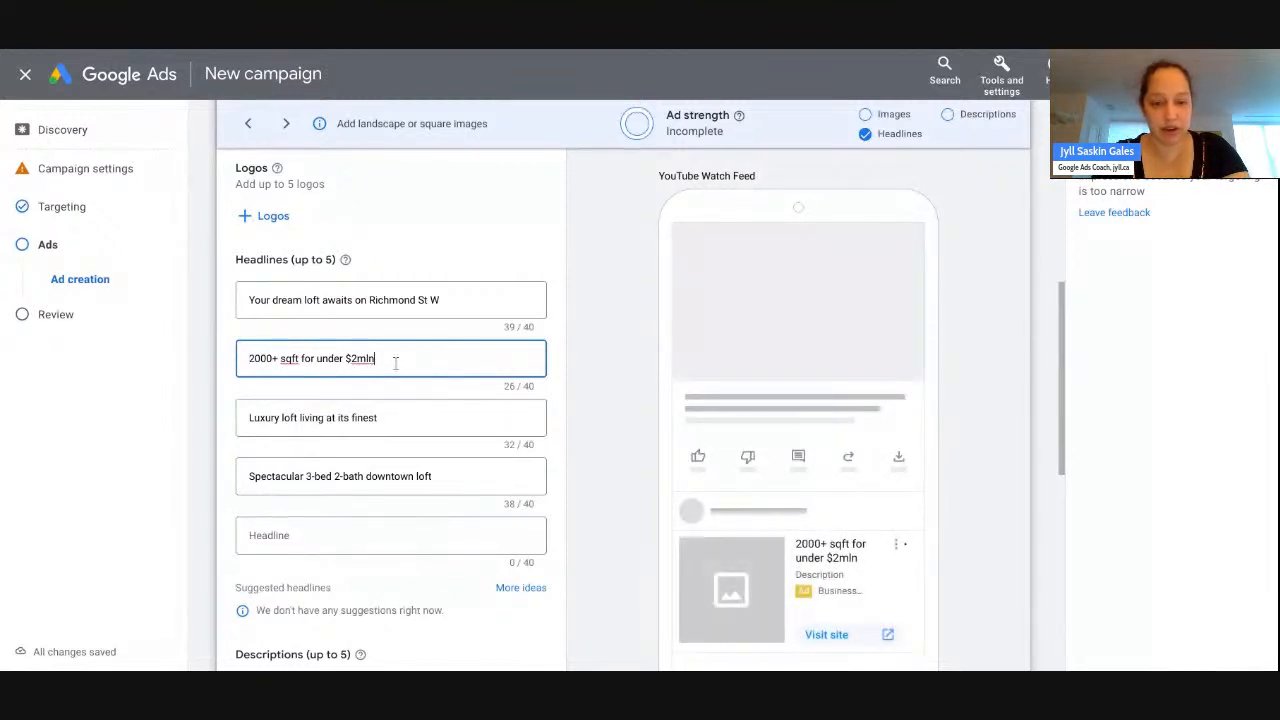
pyautogui.click(396, 363)
pyautogui.write('in ')
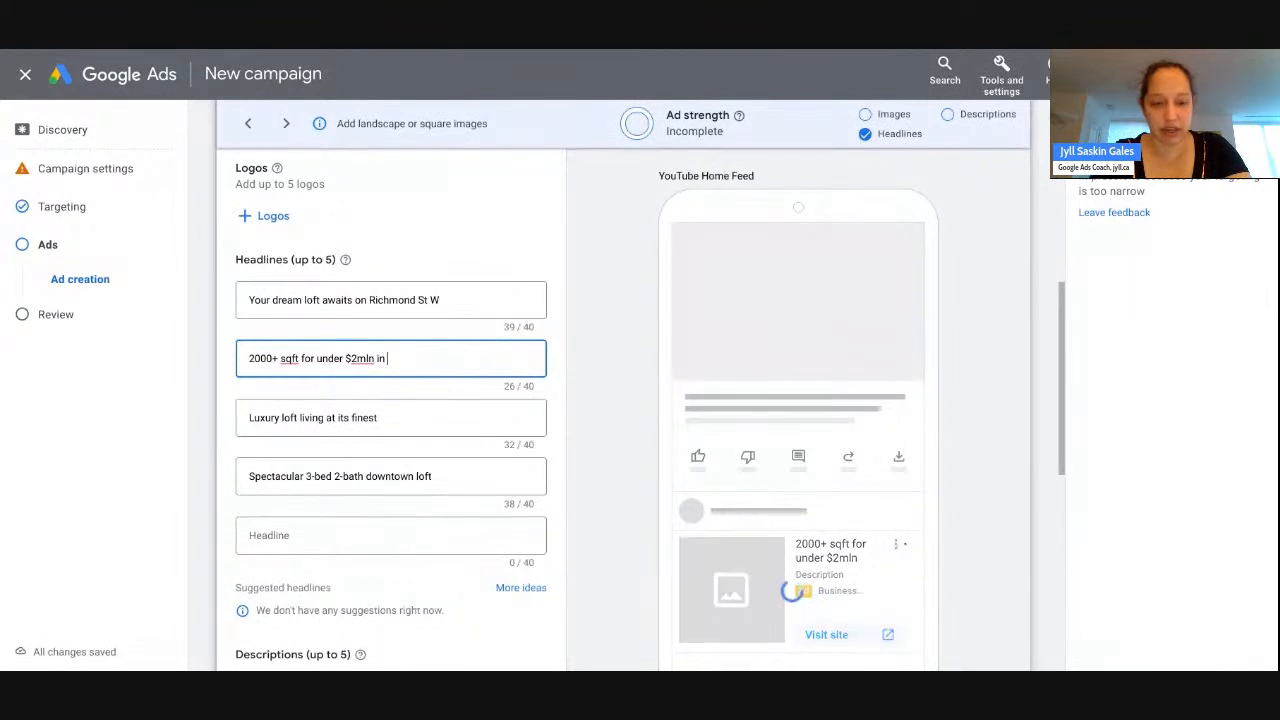
pyautogui.write('downtown Toron')
pyautogui.press('BackSpace')
pyautogui.press('BackSpace')
pyautogui.press('BackSpace')
pyautogui.press('BackSpace')
pyautogui.write('O')
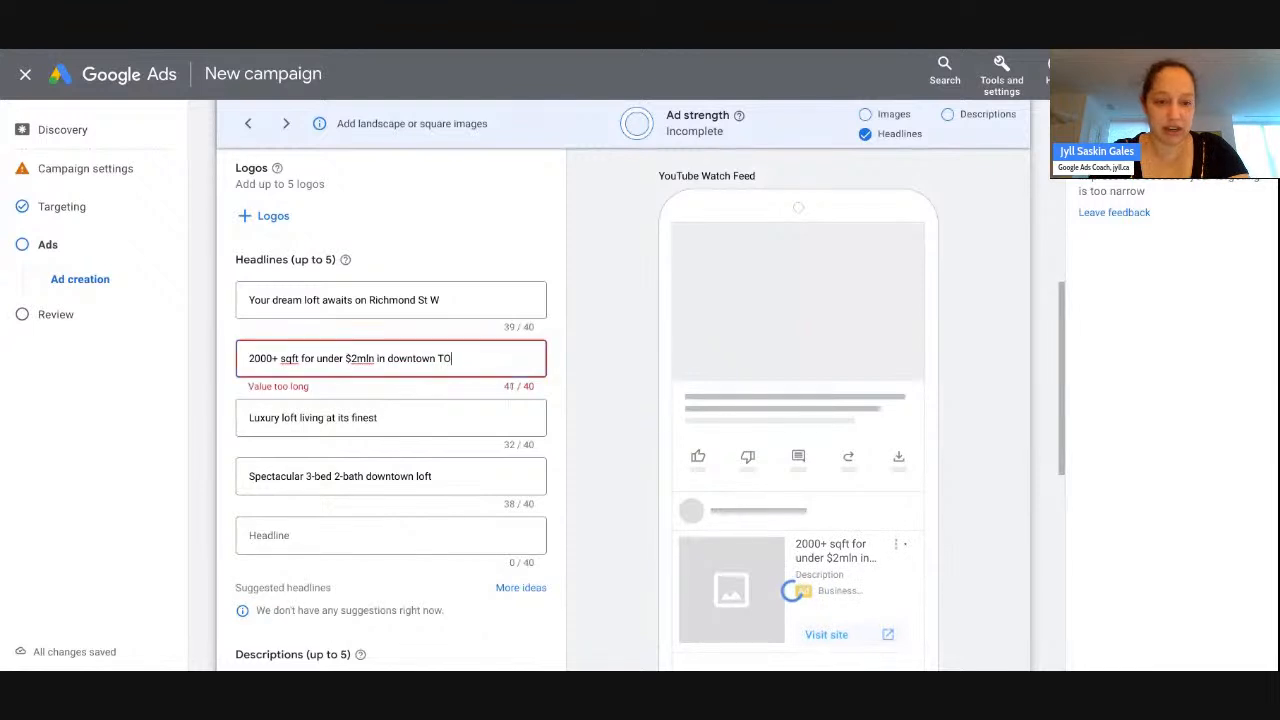
pyautogui.press('BackSpace')
pyautogui.press('BackSpace')
pyautogui.write('-')
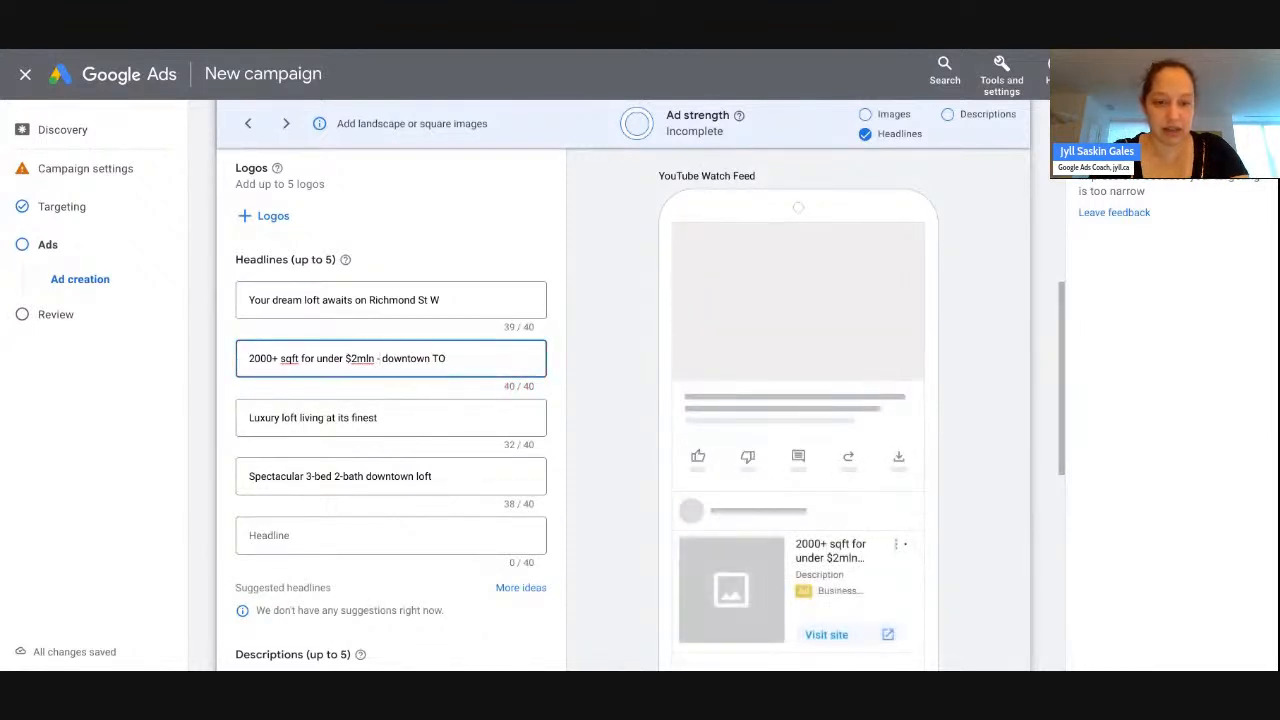
pyautogui.click(365, 539)
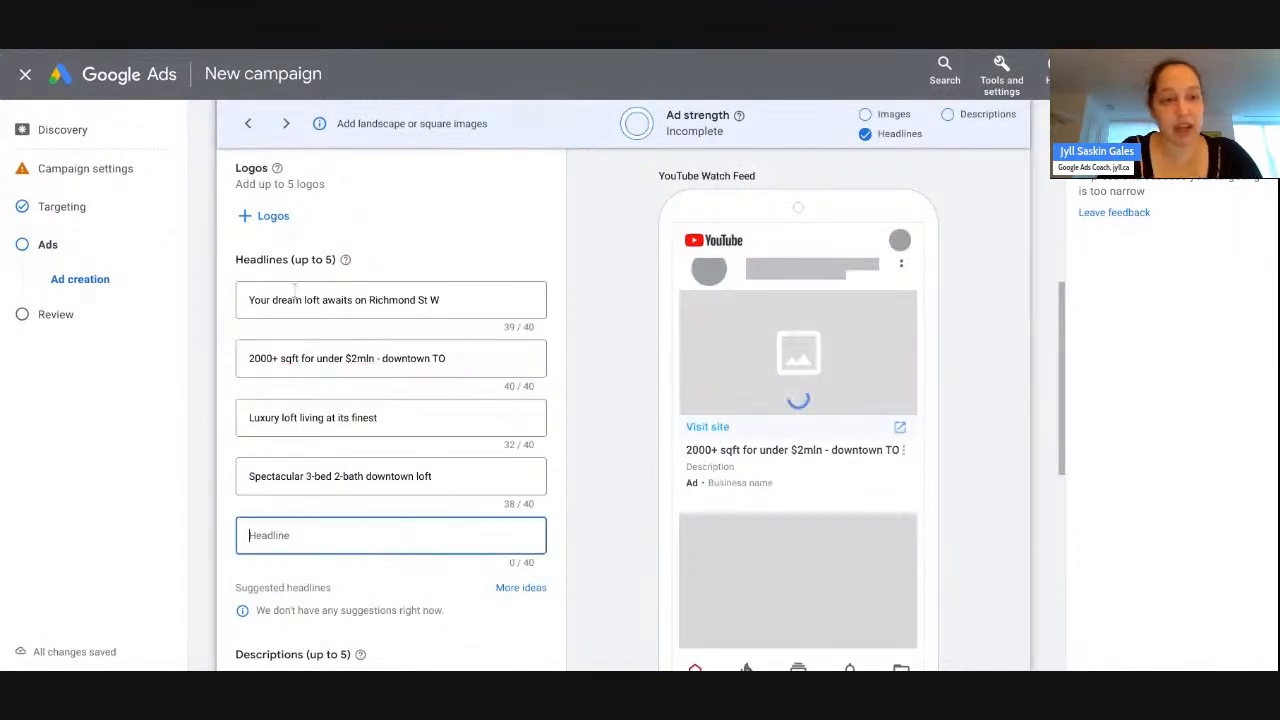
pyautogui.click(318, 49)
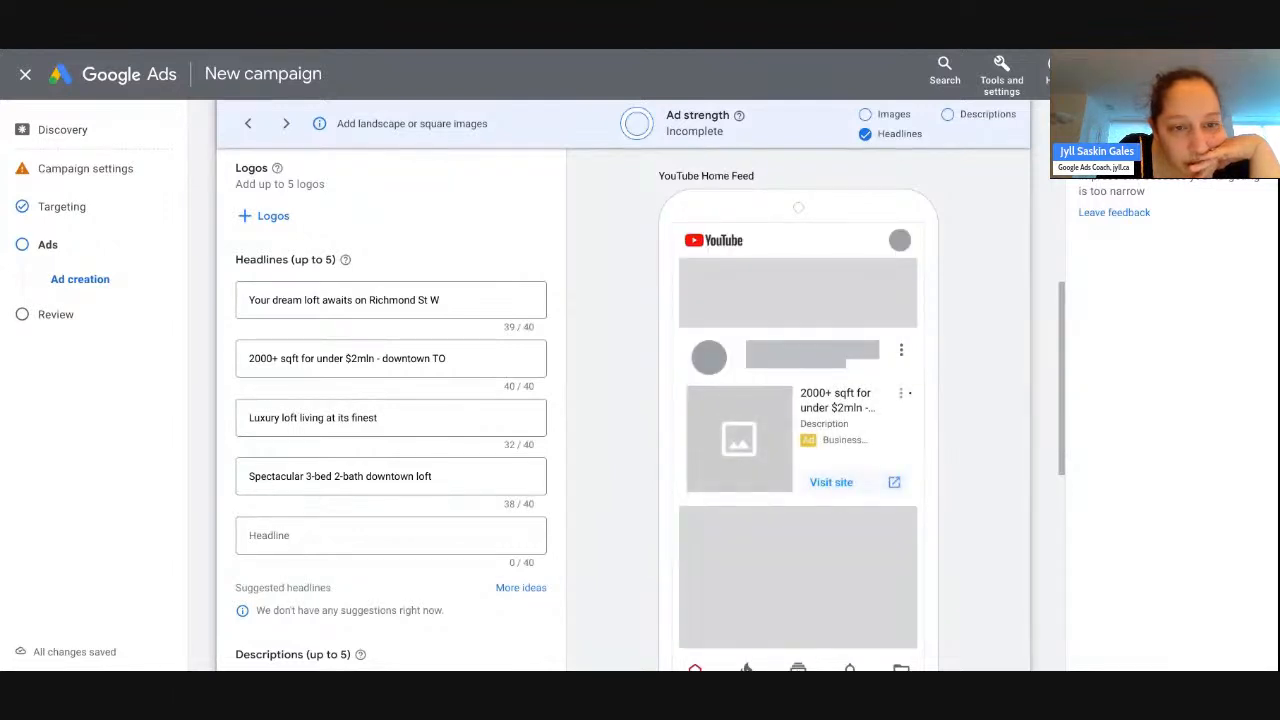
# - Type 'Gorgeous corner unit at Starwood Lofts' (38/40) into the fifth headline field
pyautogui.click(268, 535)
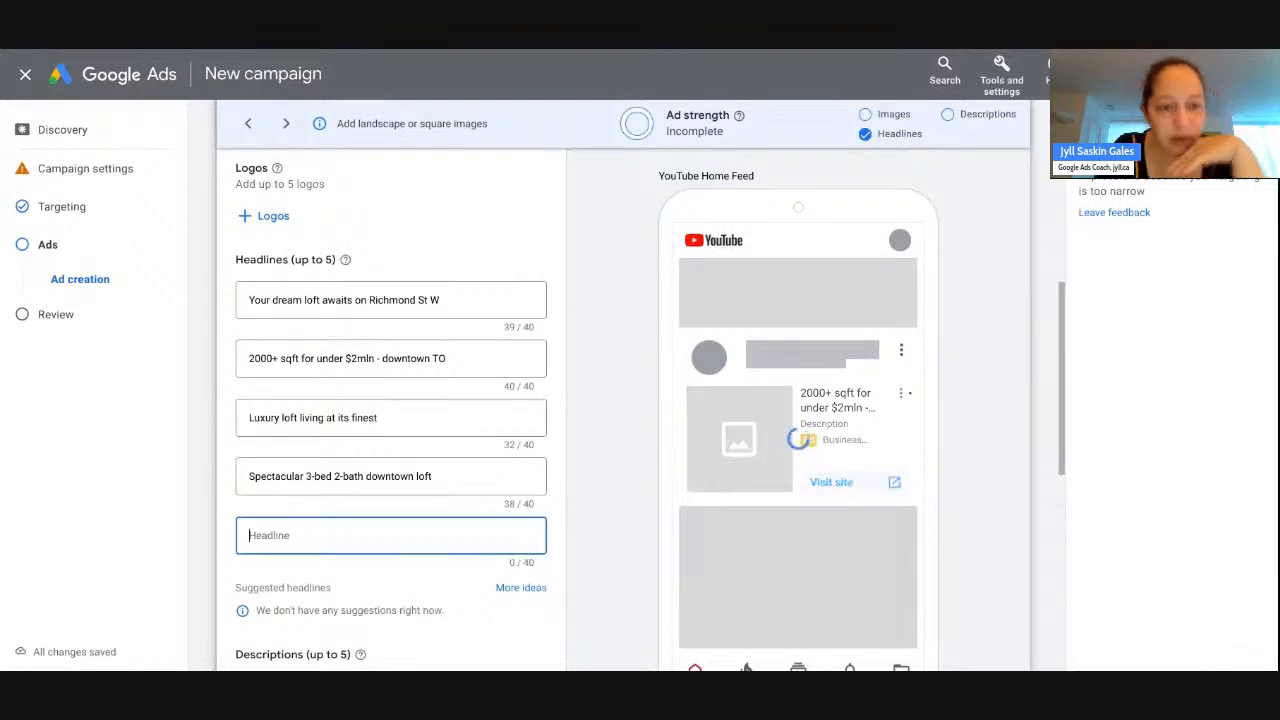
pyautogui.write('Gorgeou')
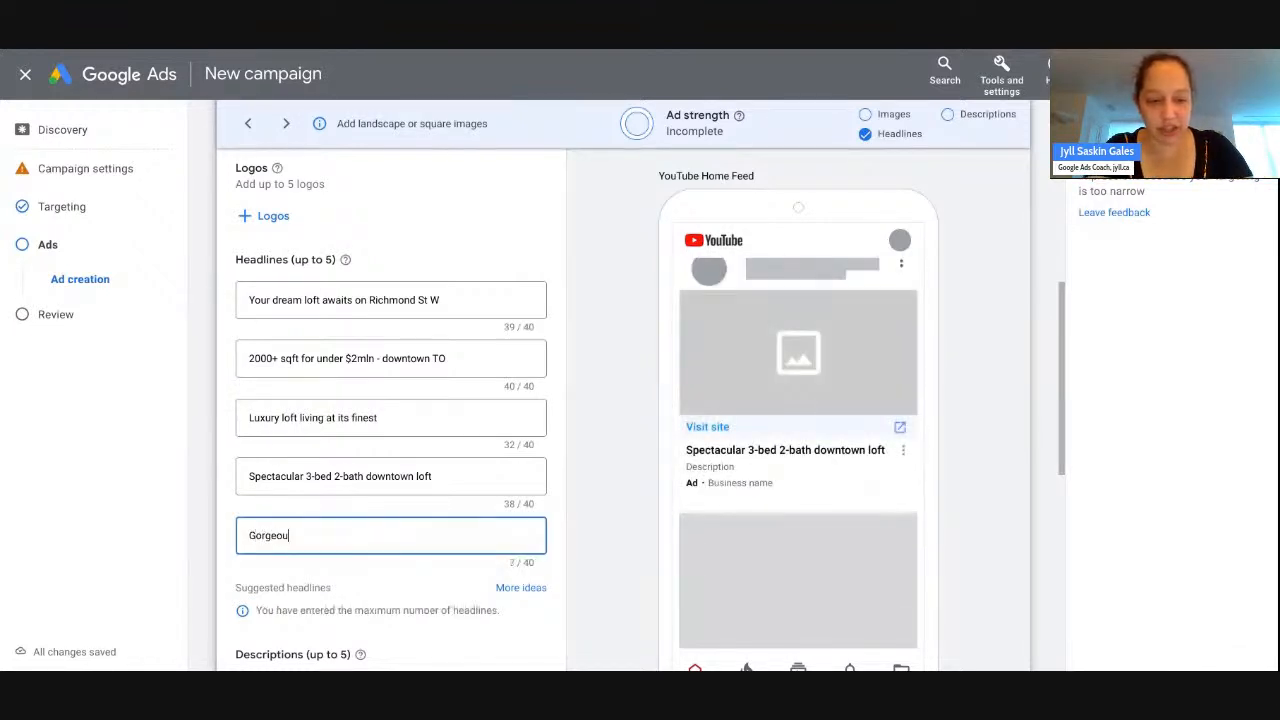
pyautogui.write('s corner unit at')
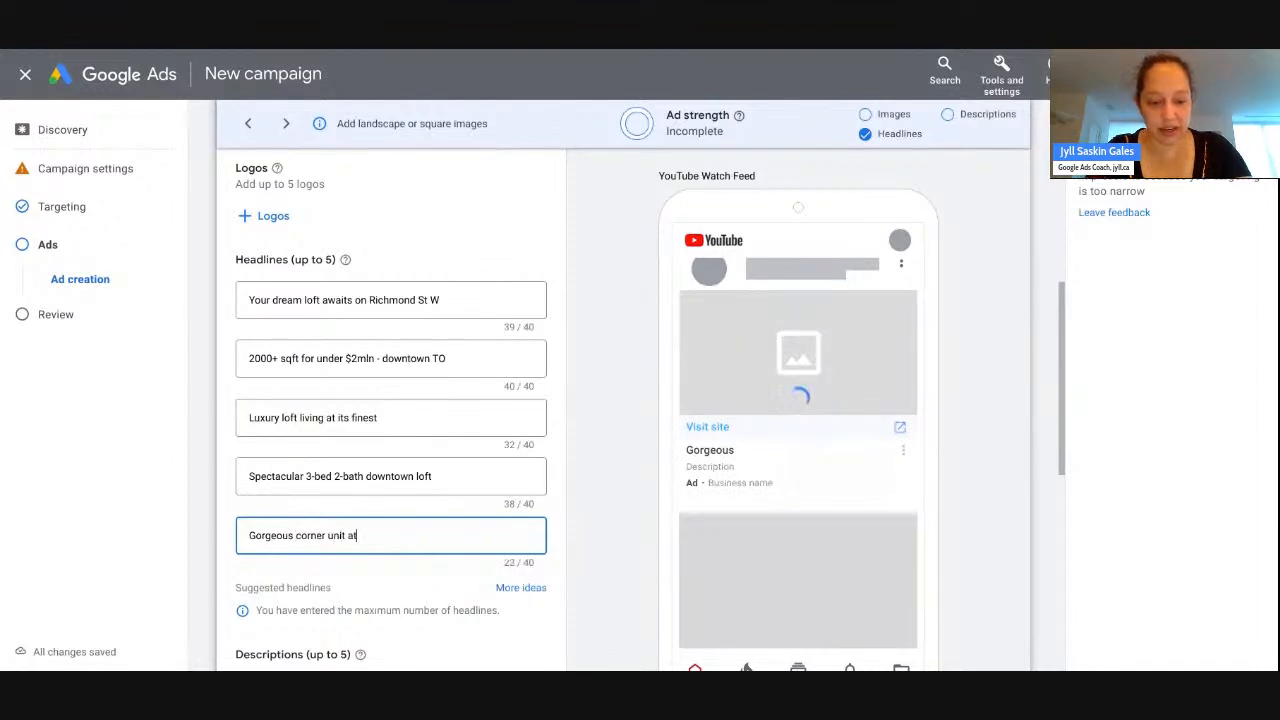
pyautogui.write(' Starwood Lofts')
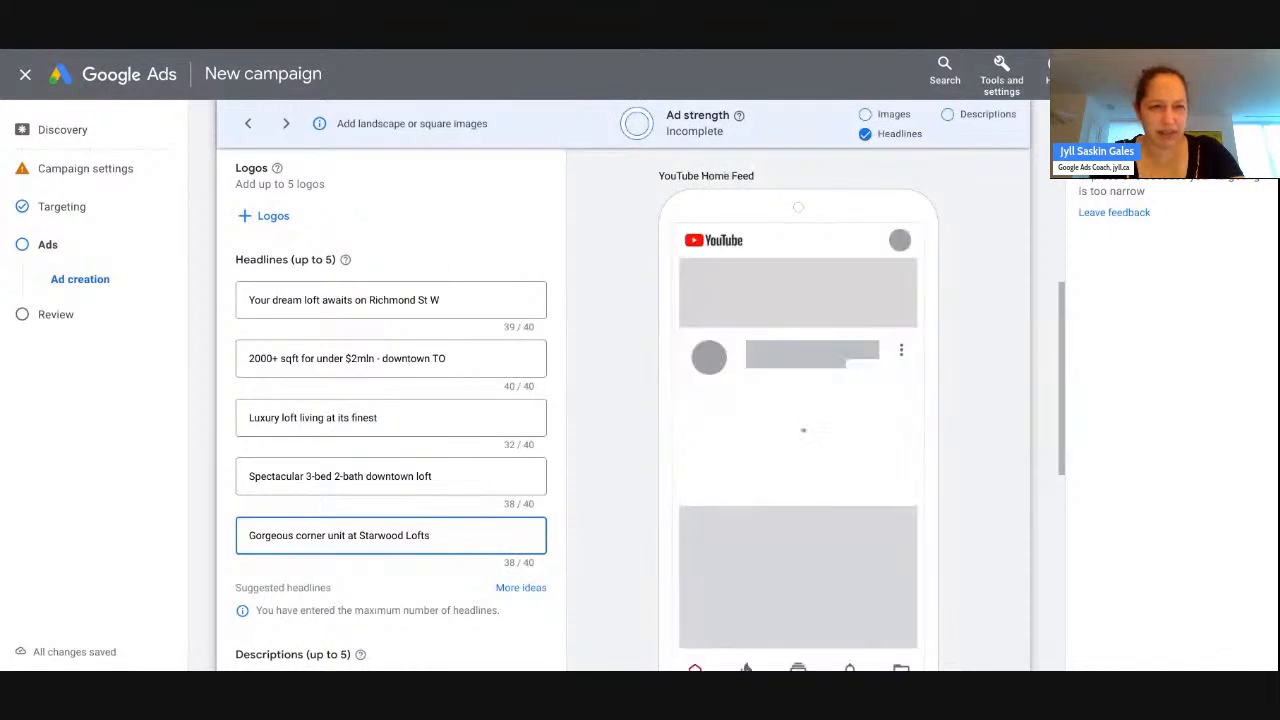
pyautogui.press('Tab')
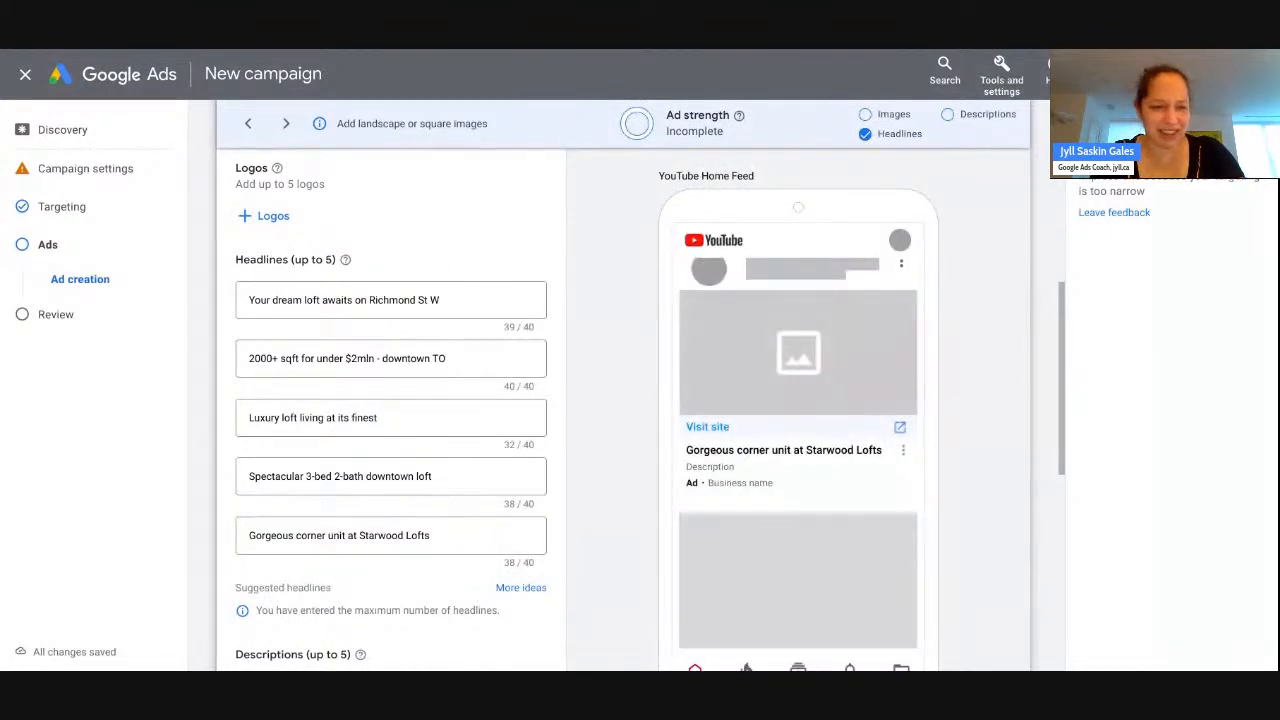
pyautogui.click(431, 535)
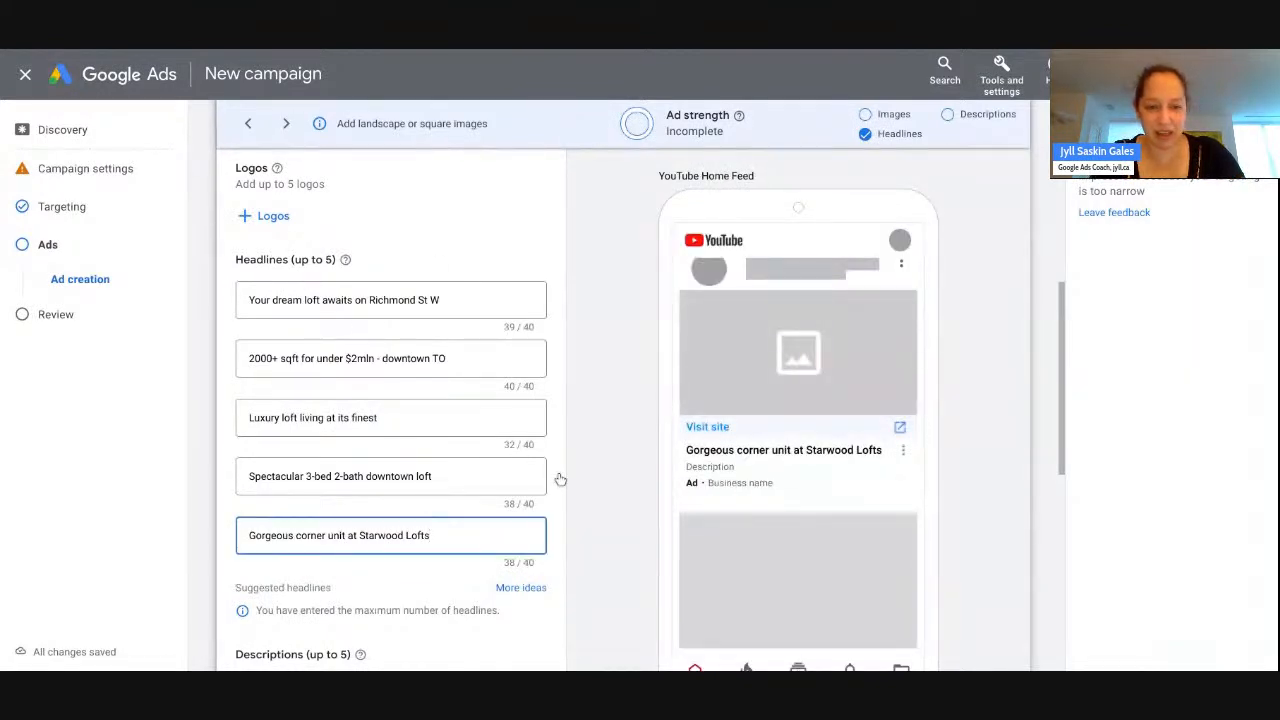
pyautogui.scroll(-1, 583, 437)
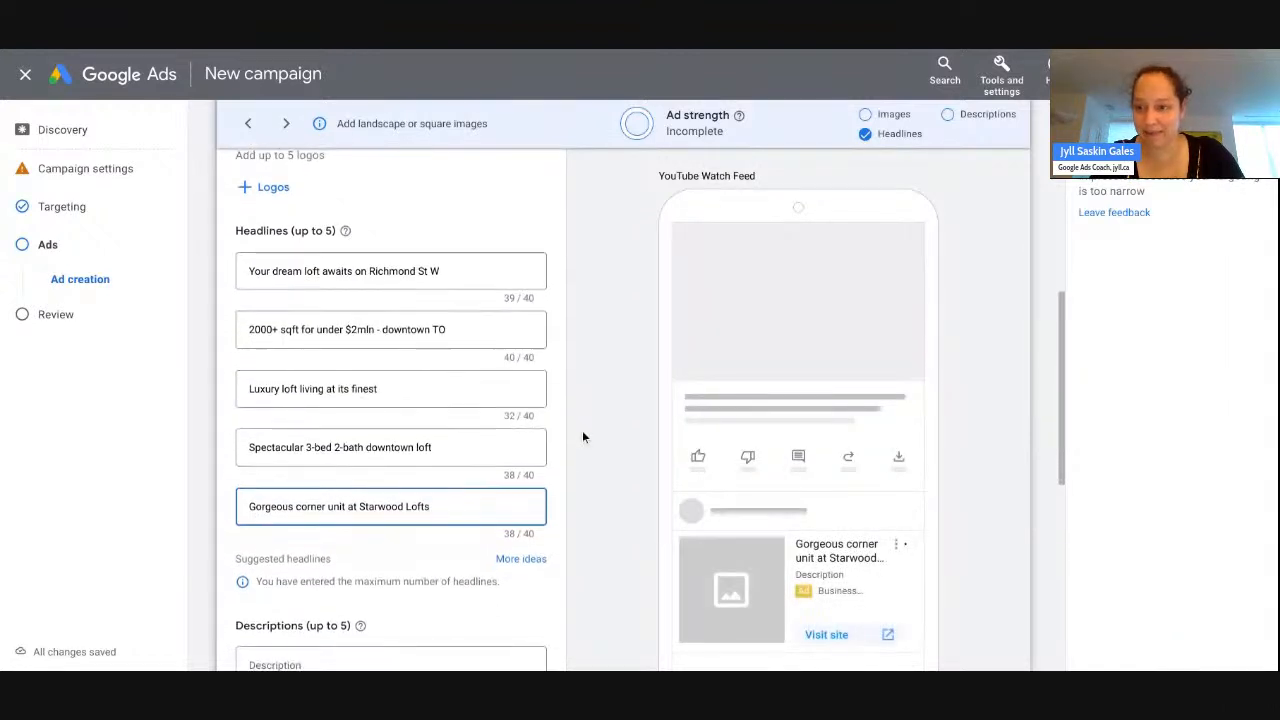
pyautogui.scroll(-5, 582, 430)
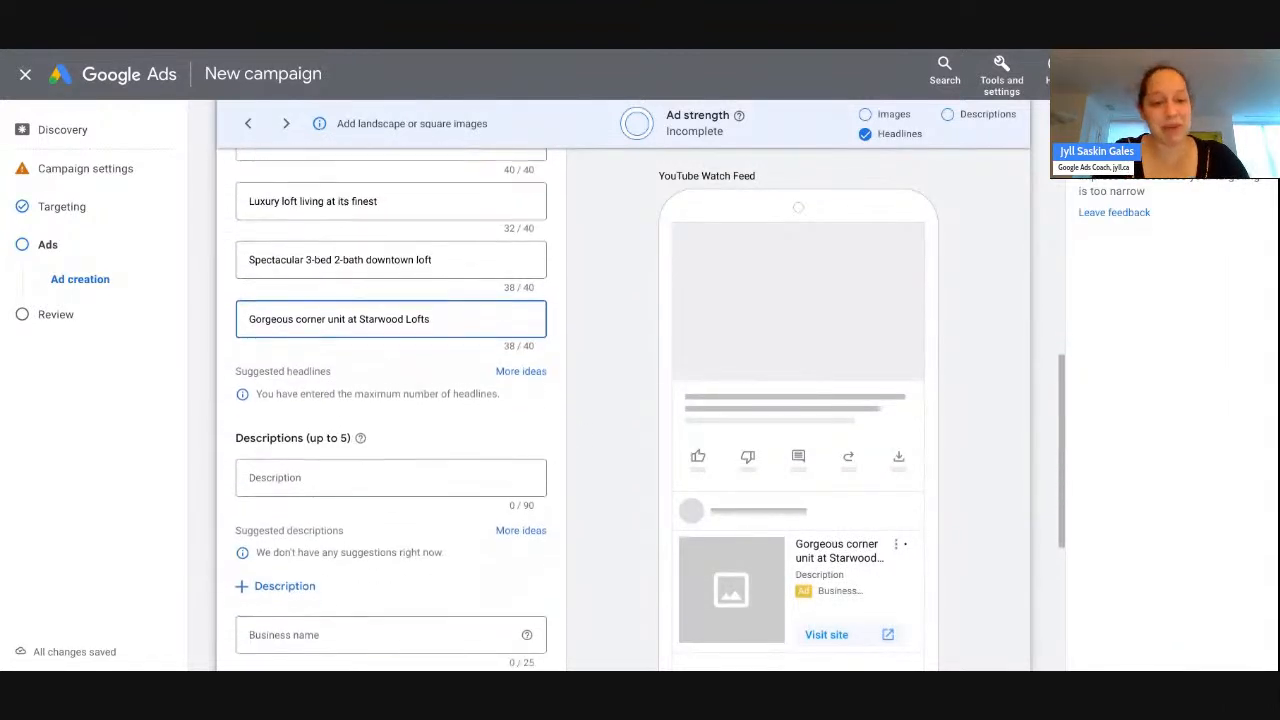
pyautogui.scroll(-2, 574, 410)
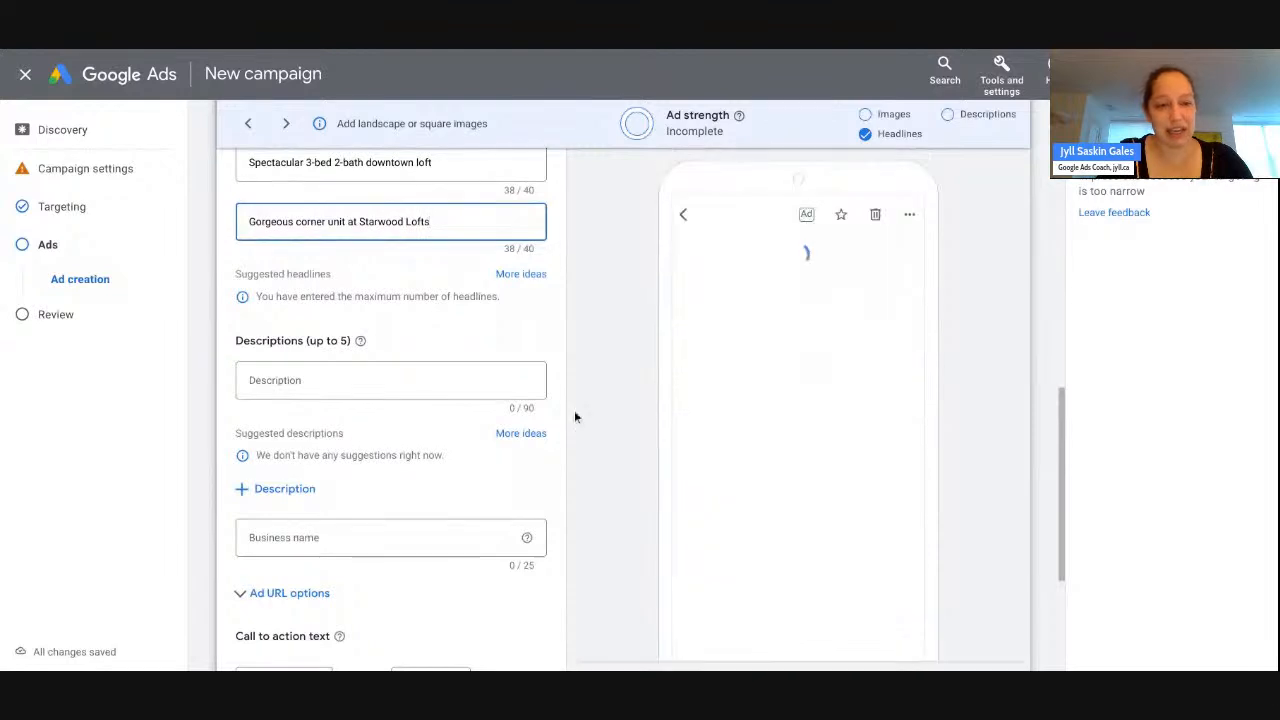
pyautogui.scroll(6, 574, 410)
pyautogui.scroll(4, 574, 410)
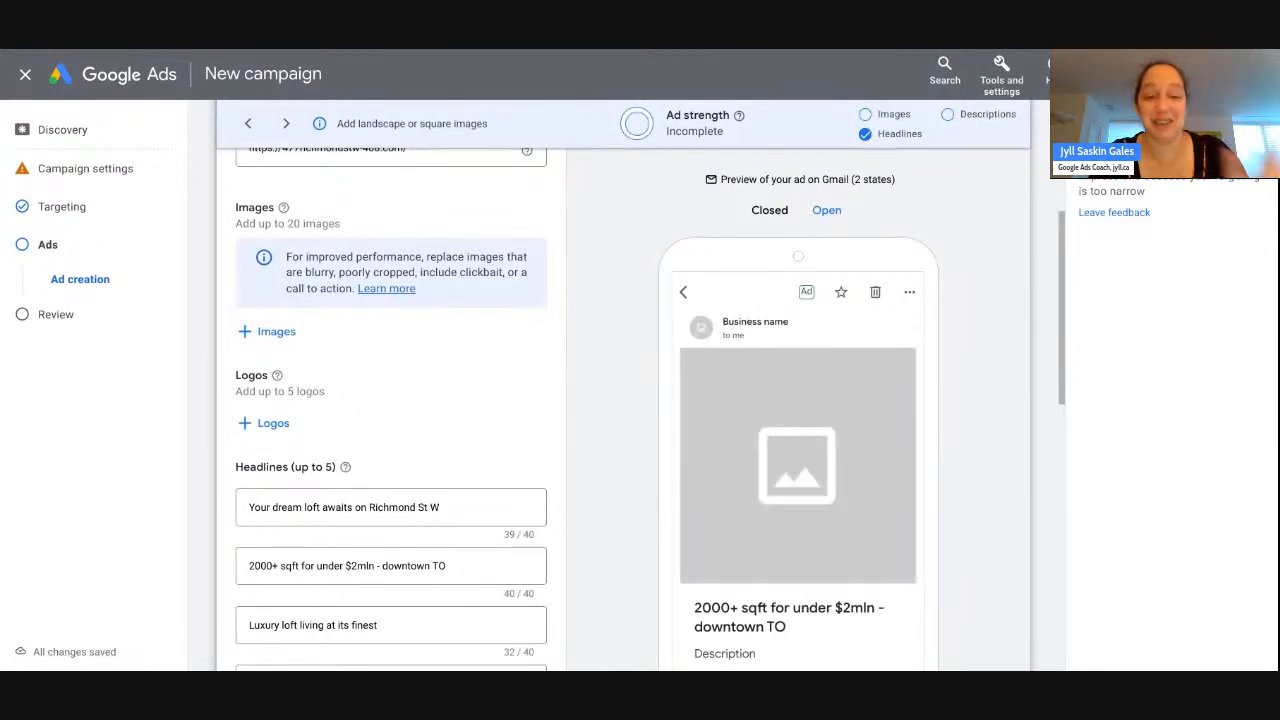
# - Pick the recommended loft photo under 'Based on your final URL' for the ad images
pyautogui.click(275, 333)
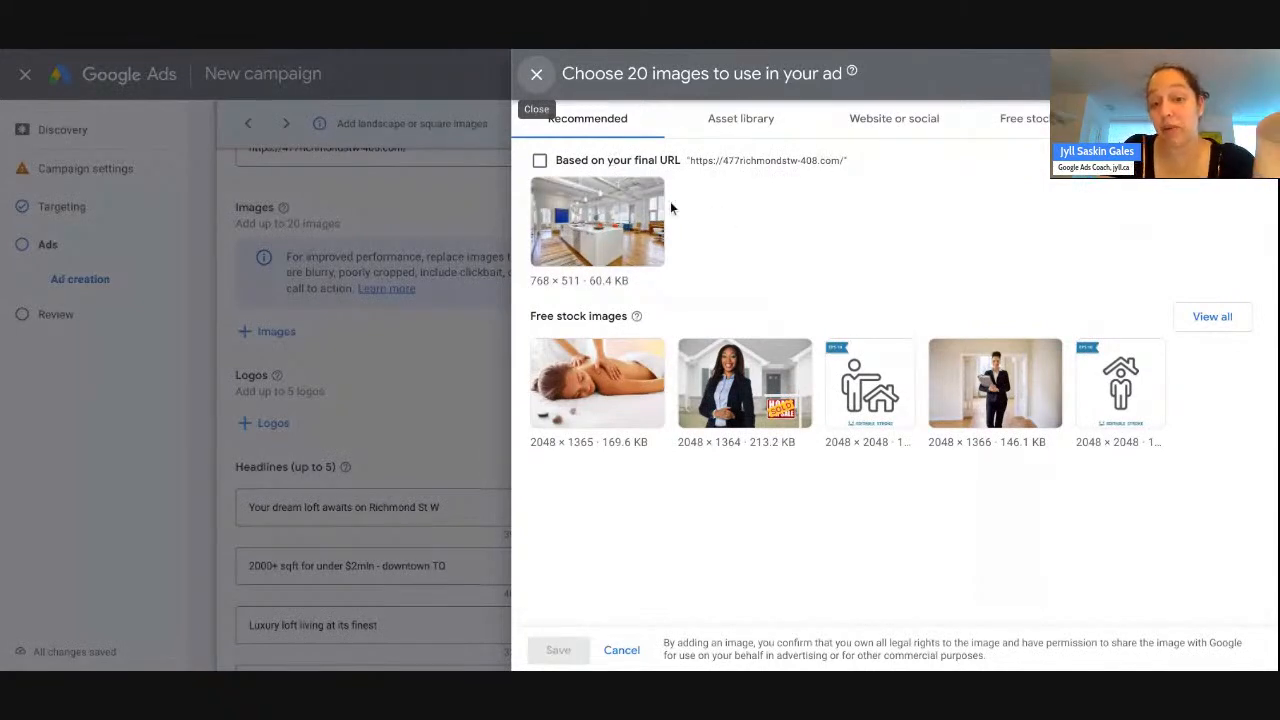
pyautogui.click(548, 198)
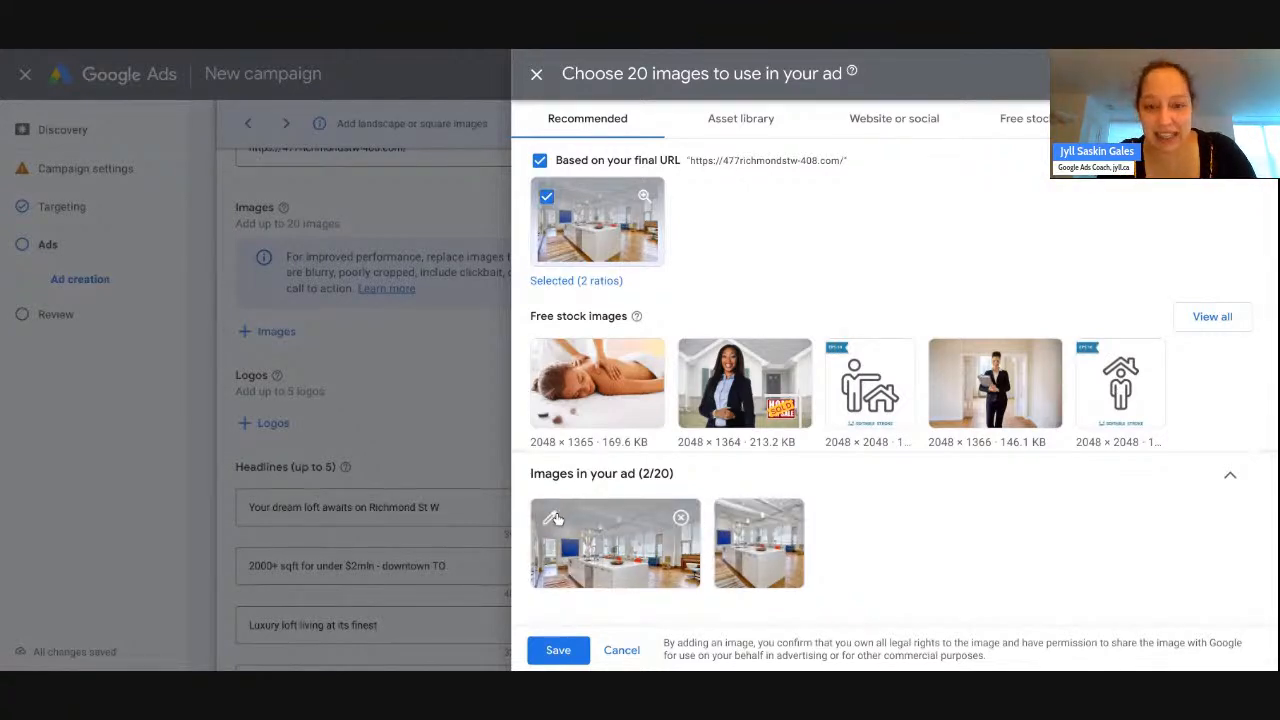
pyautogui.click(555, 519)
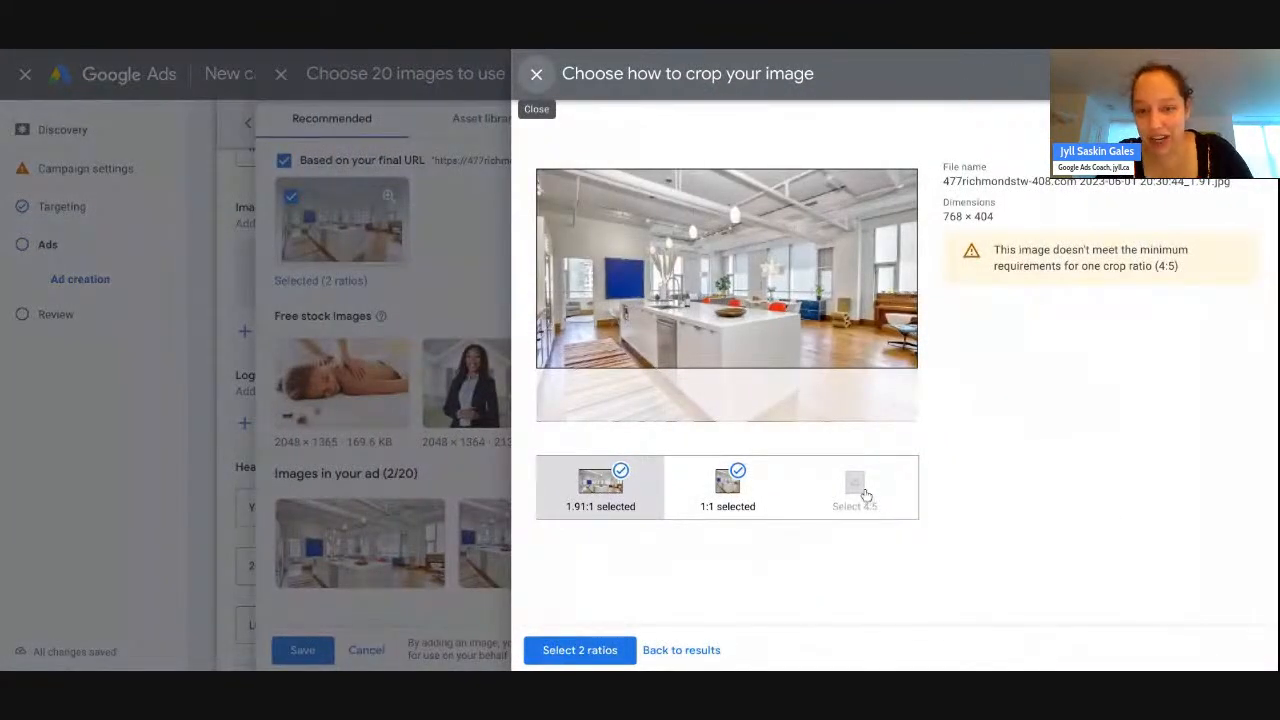
# - Shift the 1.91:1 crop down and the 1:1 crop left, then apply both ratios
pyautogui.click(667, 497)
pyautogui.moveTo(676, 290); pyautogui.dragTo(678, 323)
pyautogui.click(720, 497)
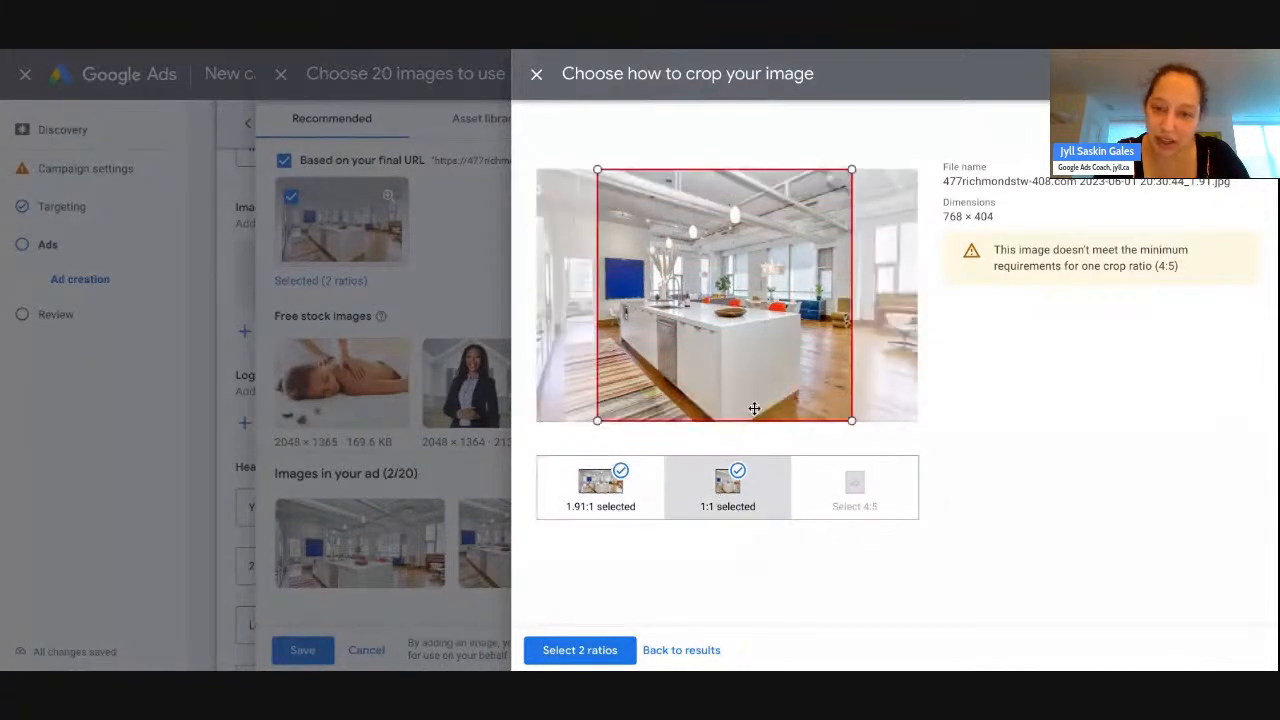
pyautogui.moveTo(766, 397); pyautogui.dragTo(691, 365)
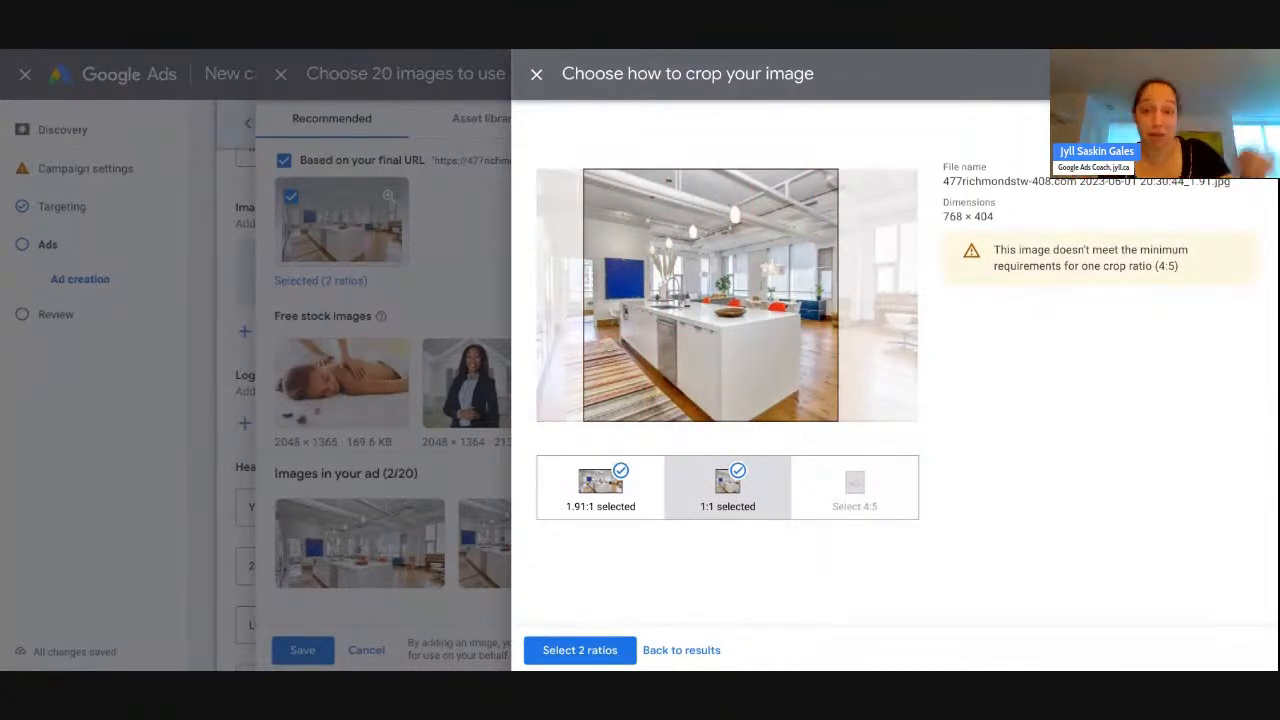
pyautogui.click(606, 651)
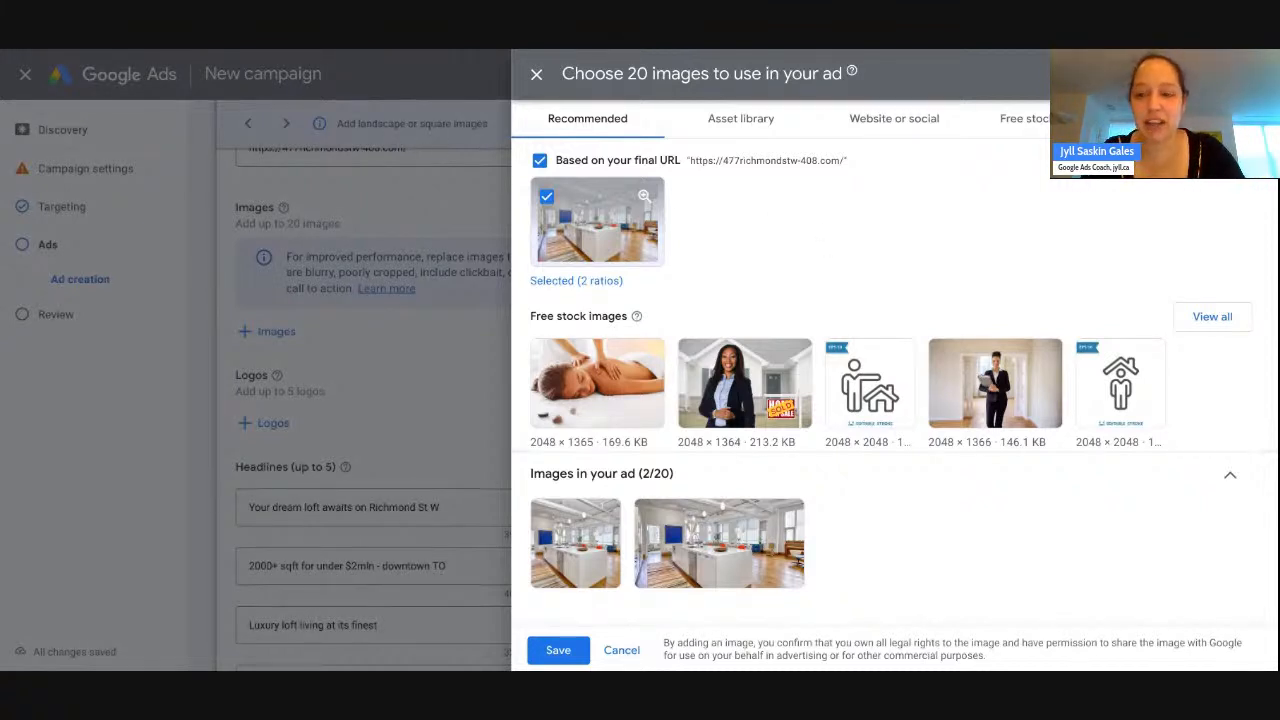
pyautogui.click(1200, 119)
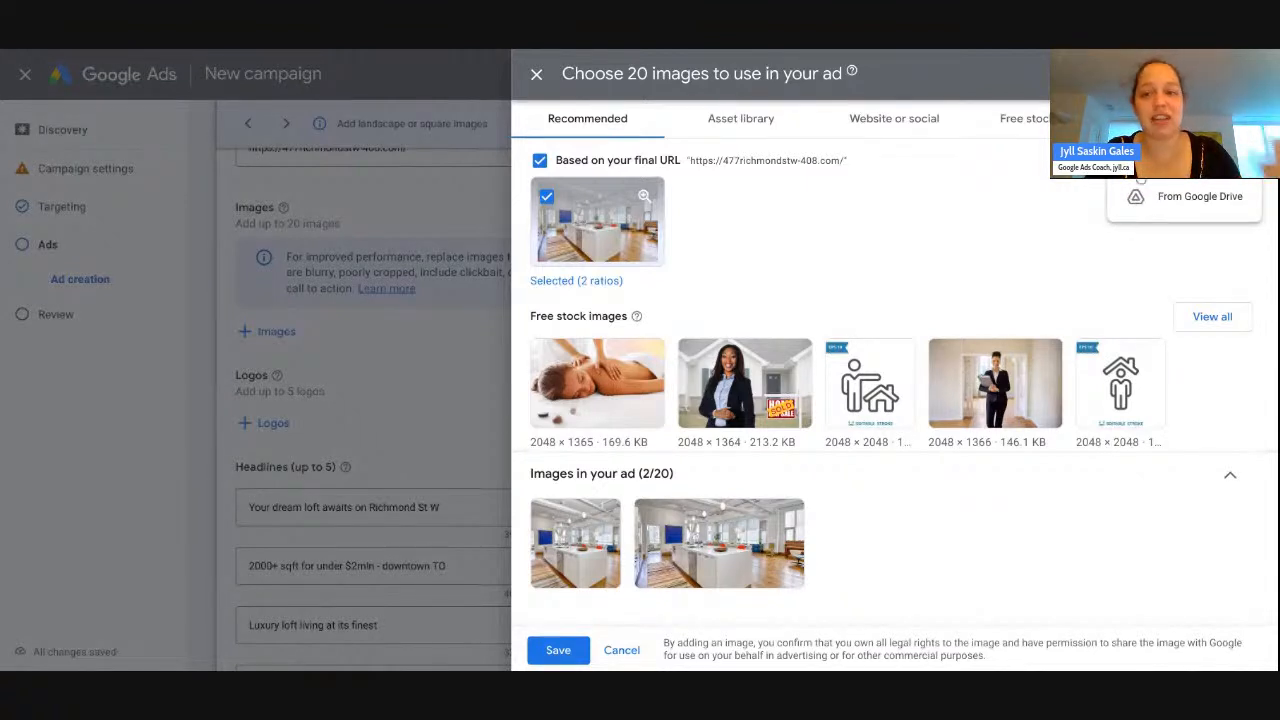
pyautogui.press('Escape')
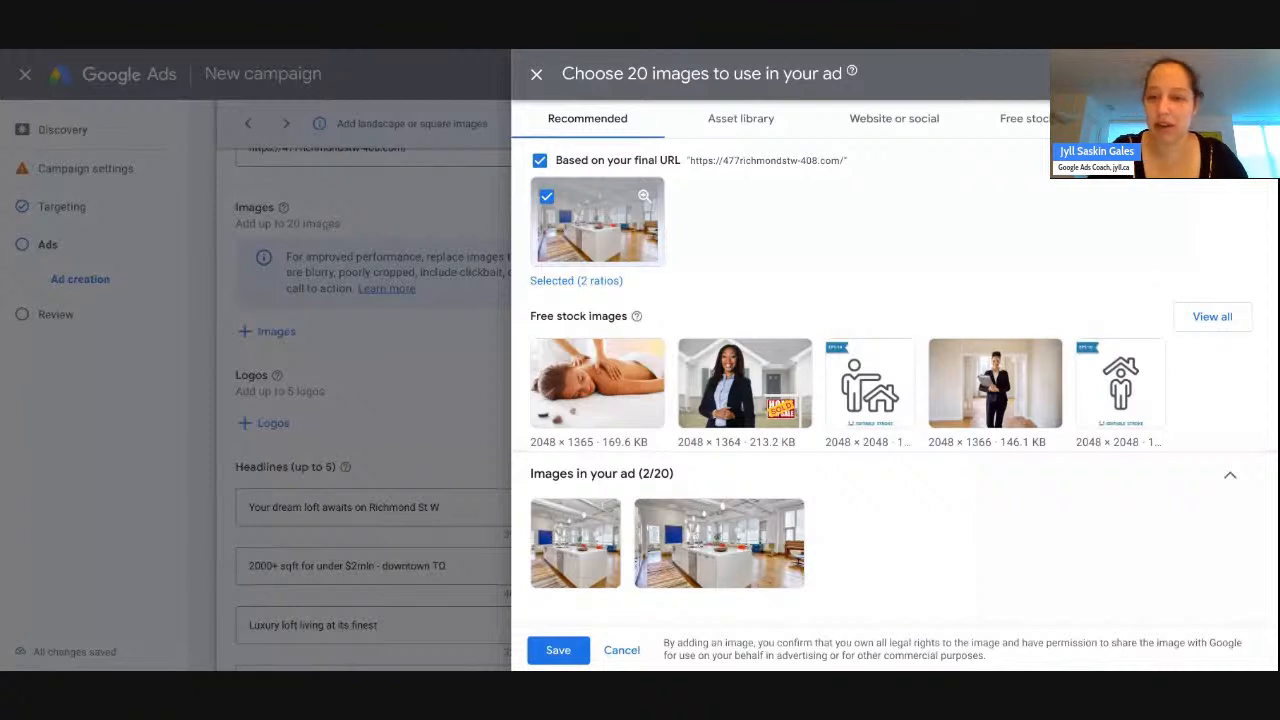
# - Save the chosen images to the ad and reopen the image picker
pyautogui.click(566, 655)
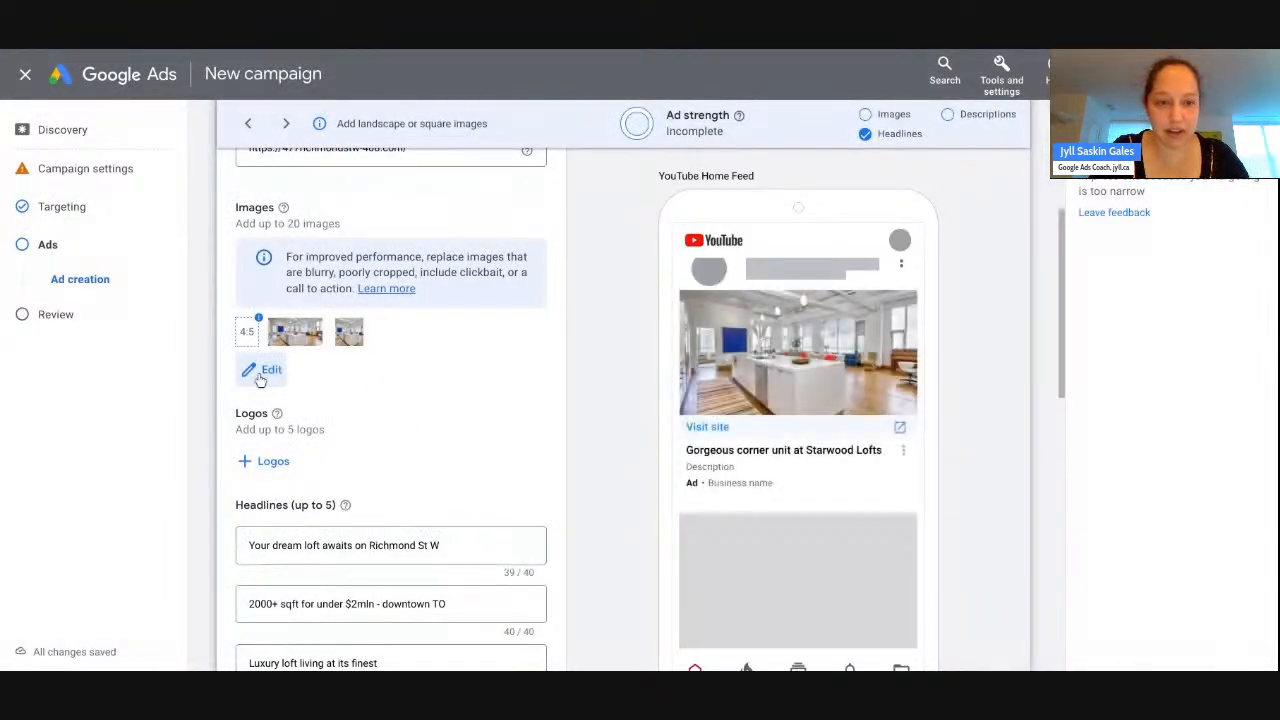
pyautogui.click(262, 372)
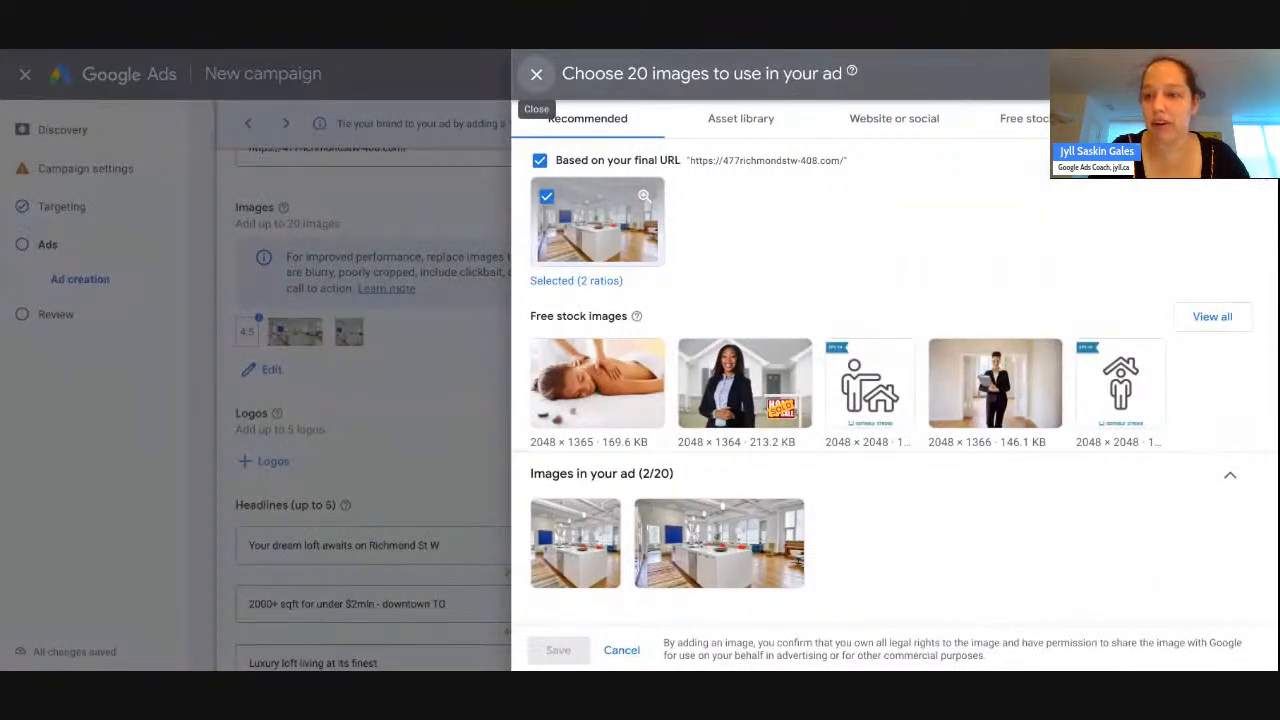
pyautogui.click(1184, 119)
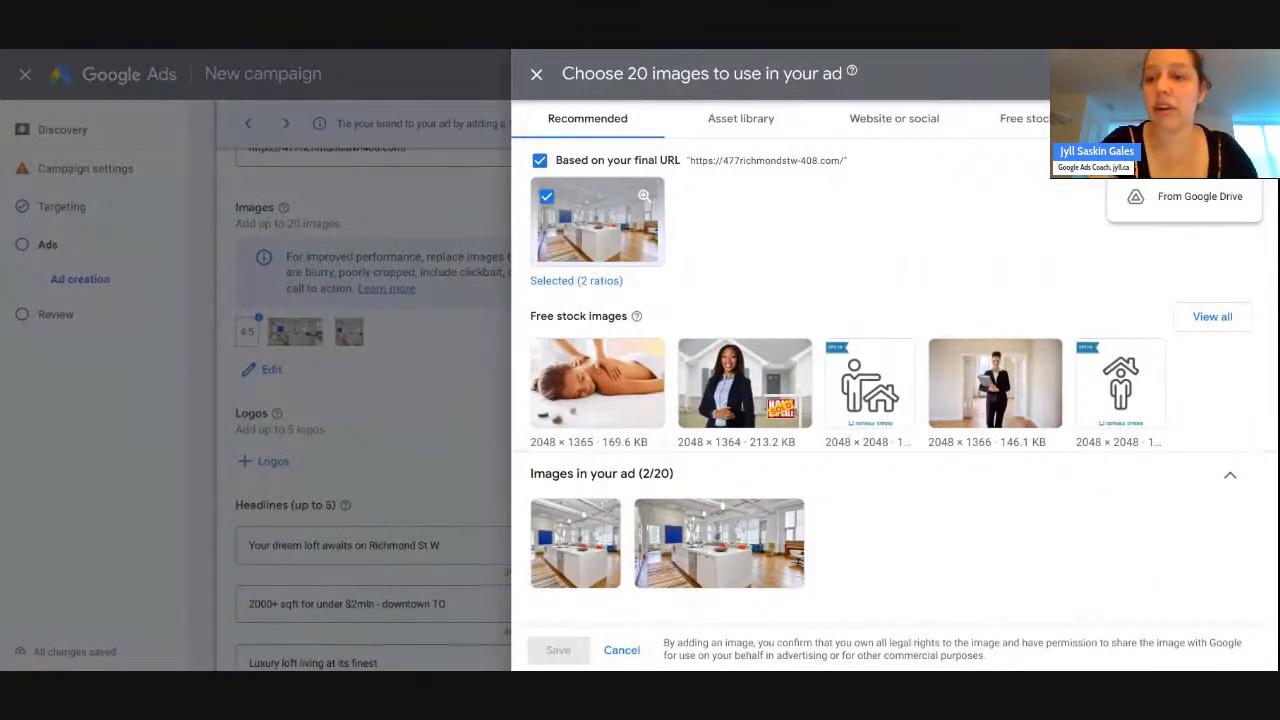
pyautogui.click(1184, 156)
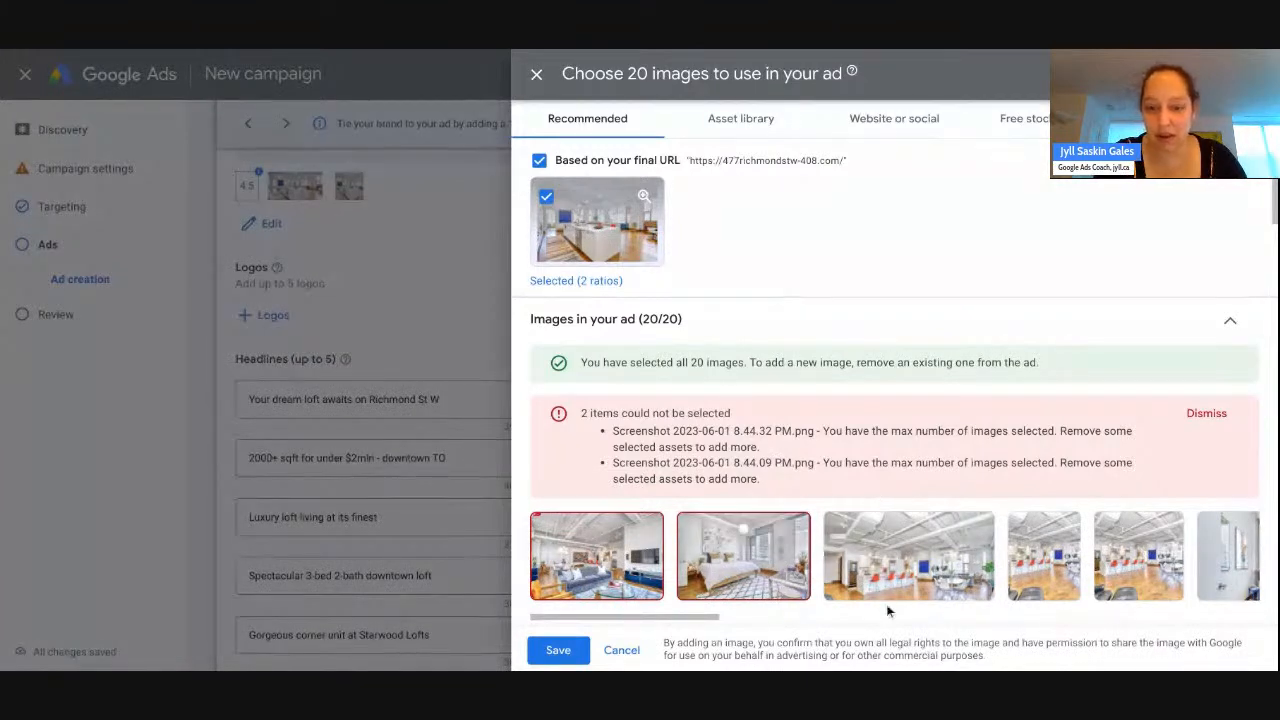
pyautogui.hscroll(5, 722, 565)
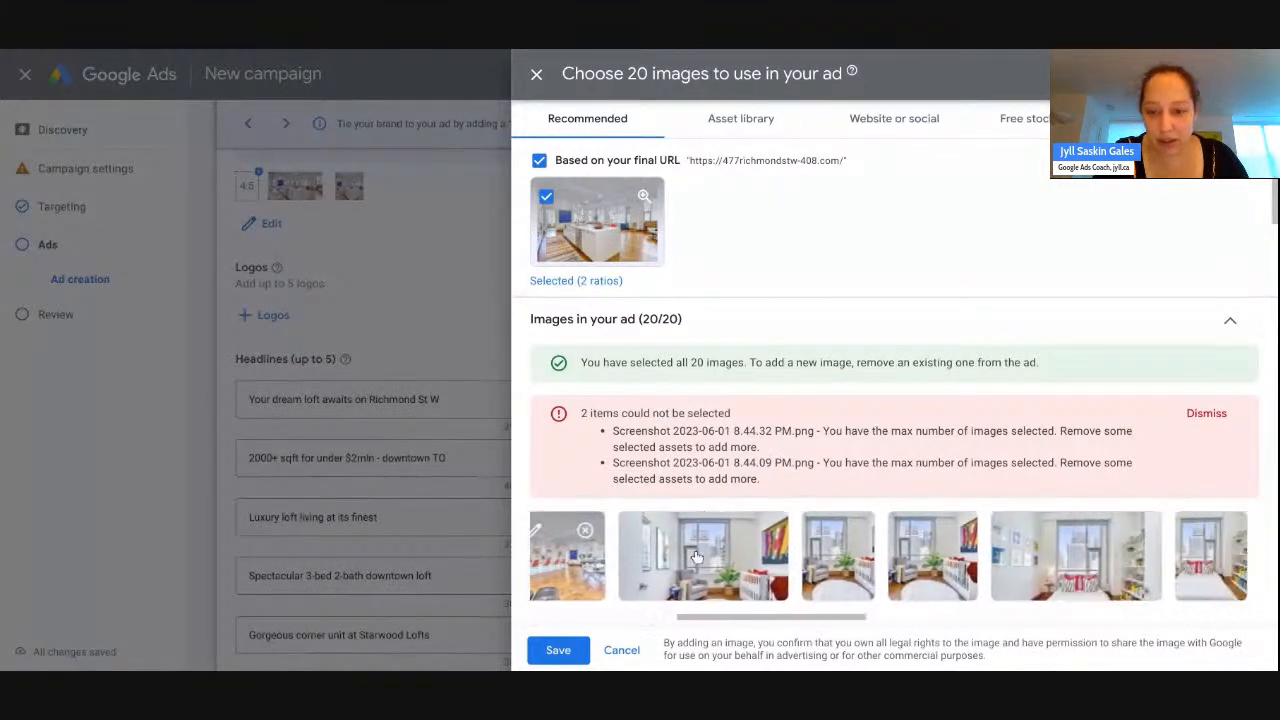
pyautogui.hscroll(6, 697, 556)
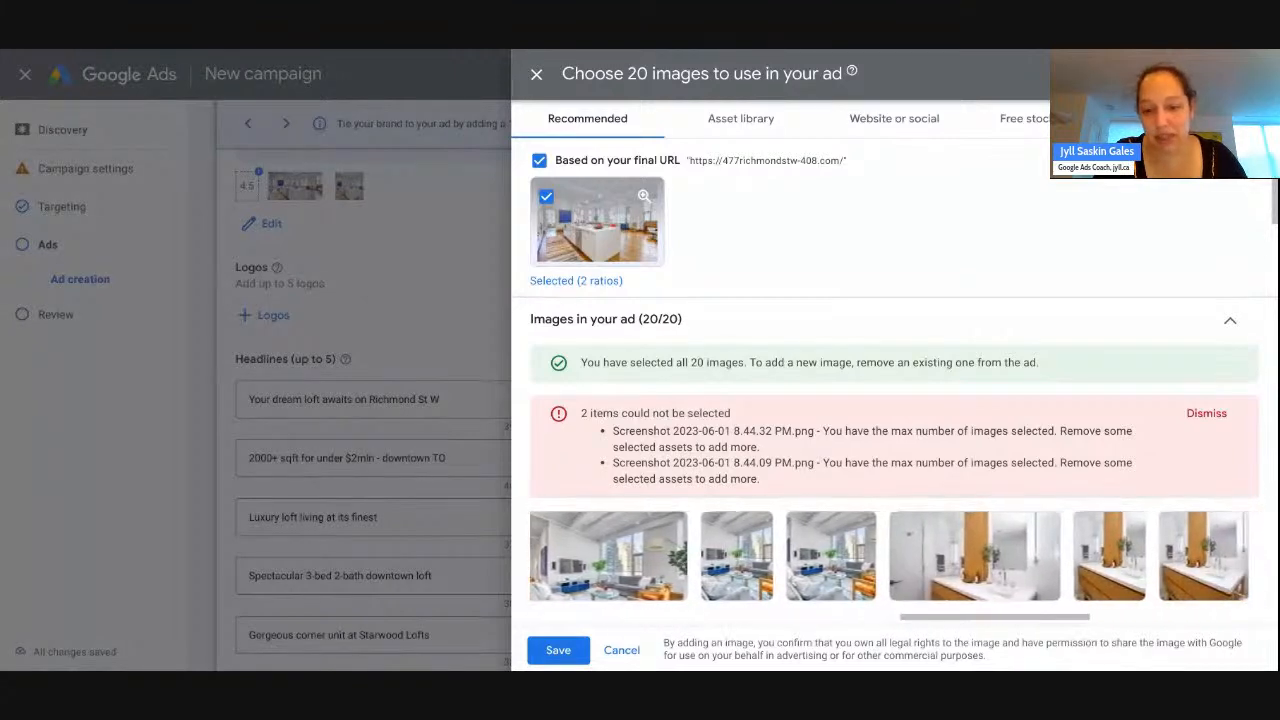
# - Check the living-room image's 1:1 and 4:5 crops and keep all three ratios
pyautogui.click(538, 538)
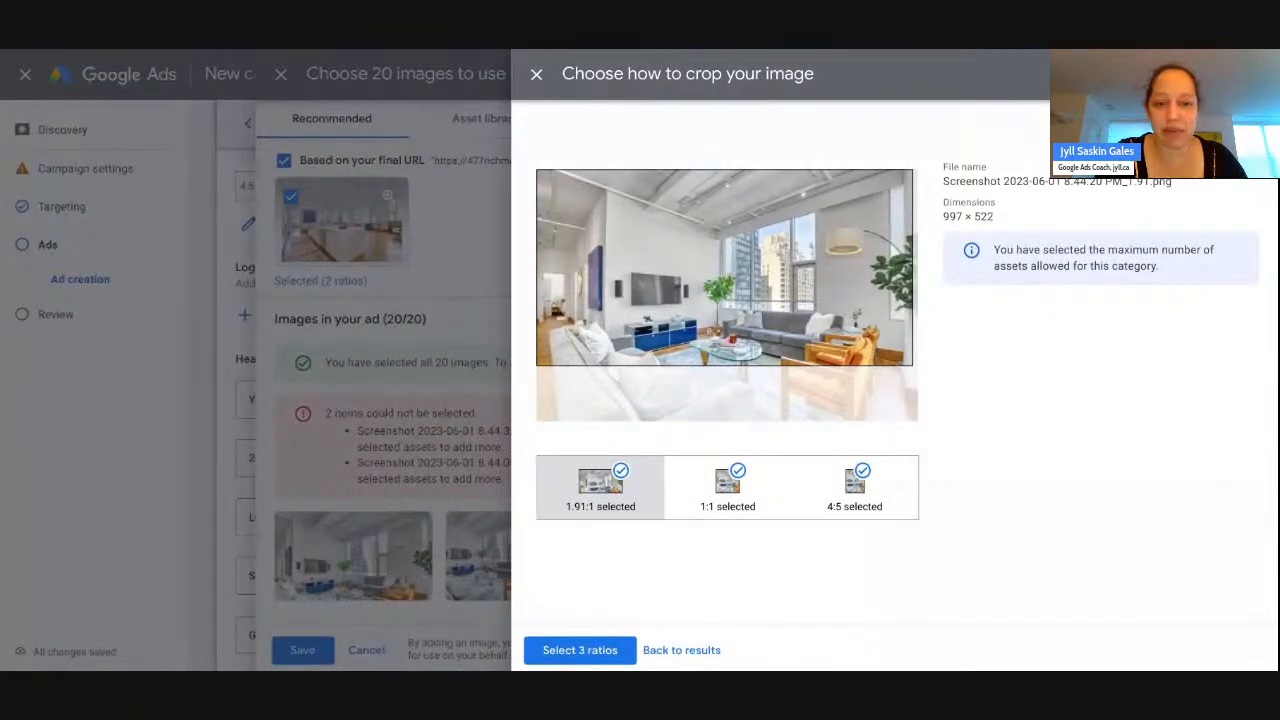
pyautogui.moveTo(706, 308)
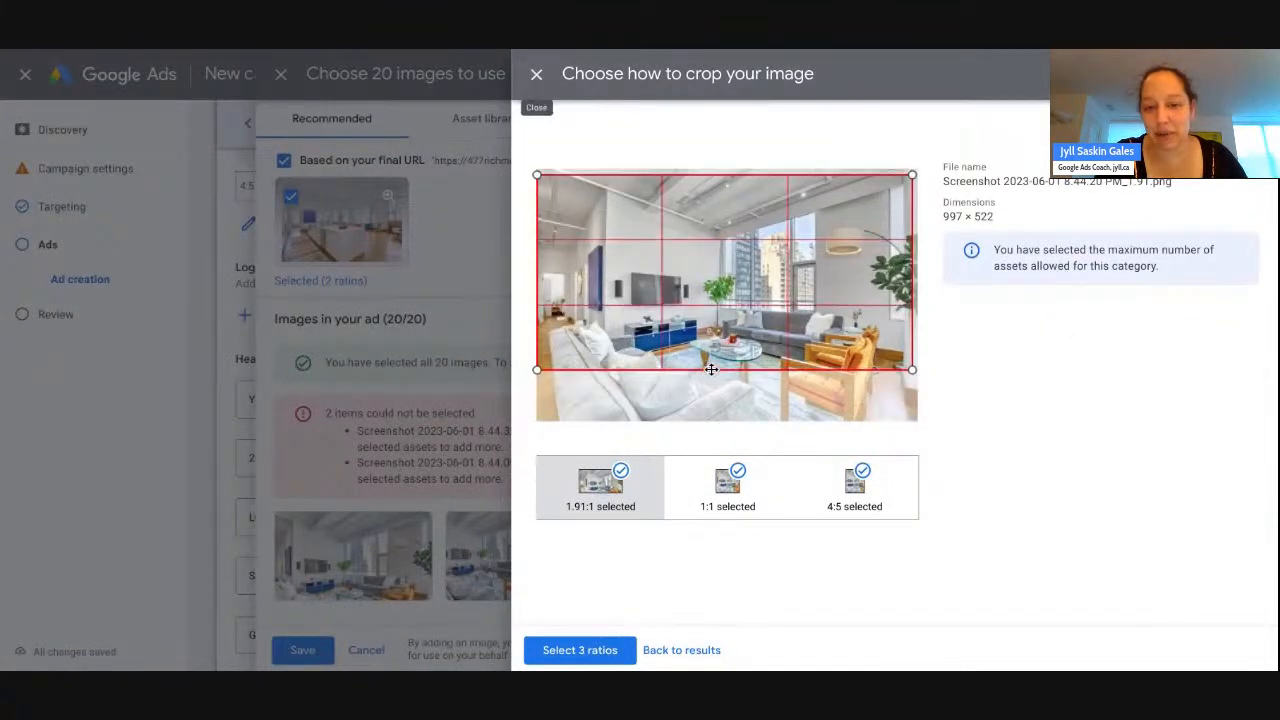
pyautogui.click(728, 488)
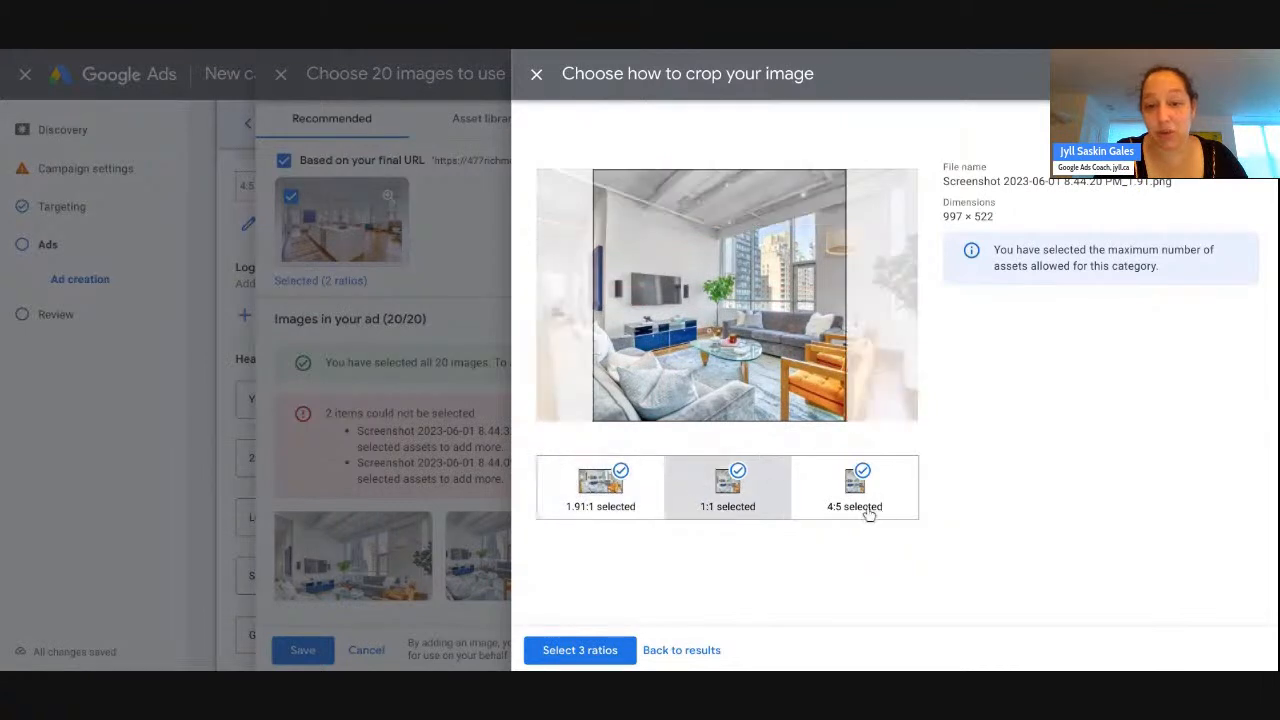
pyautogui.click(866, 508)
pyautogui.moveTo(778, 381)
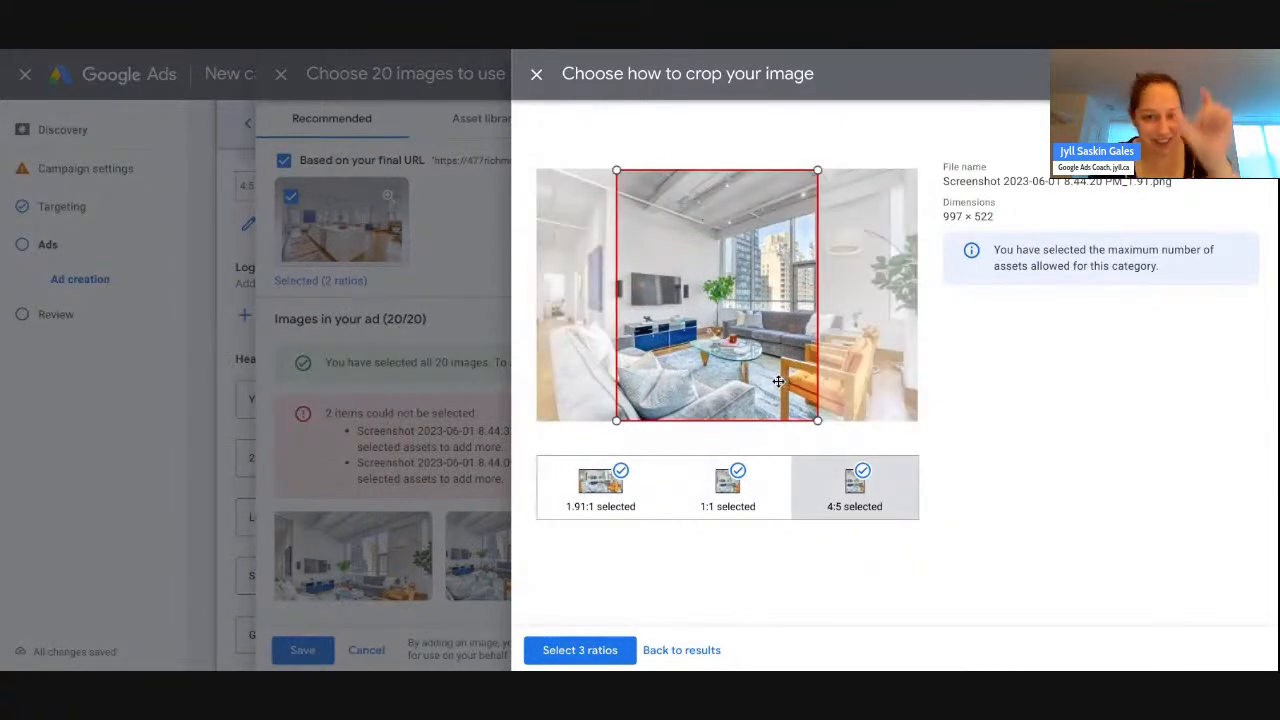
pyautogui.click(586, 649)
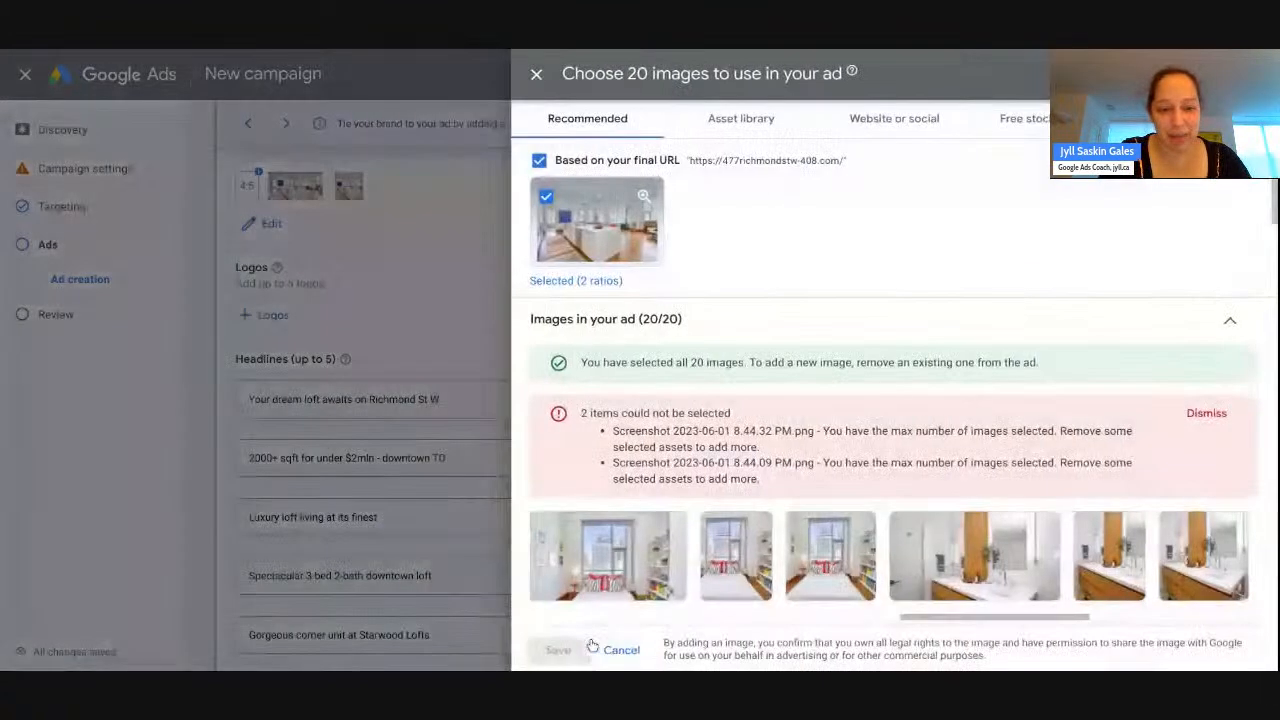
pyautogui.hscroll(6, 656, 558)
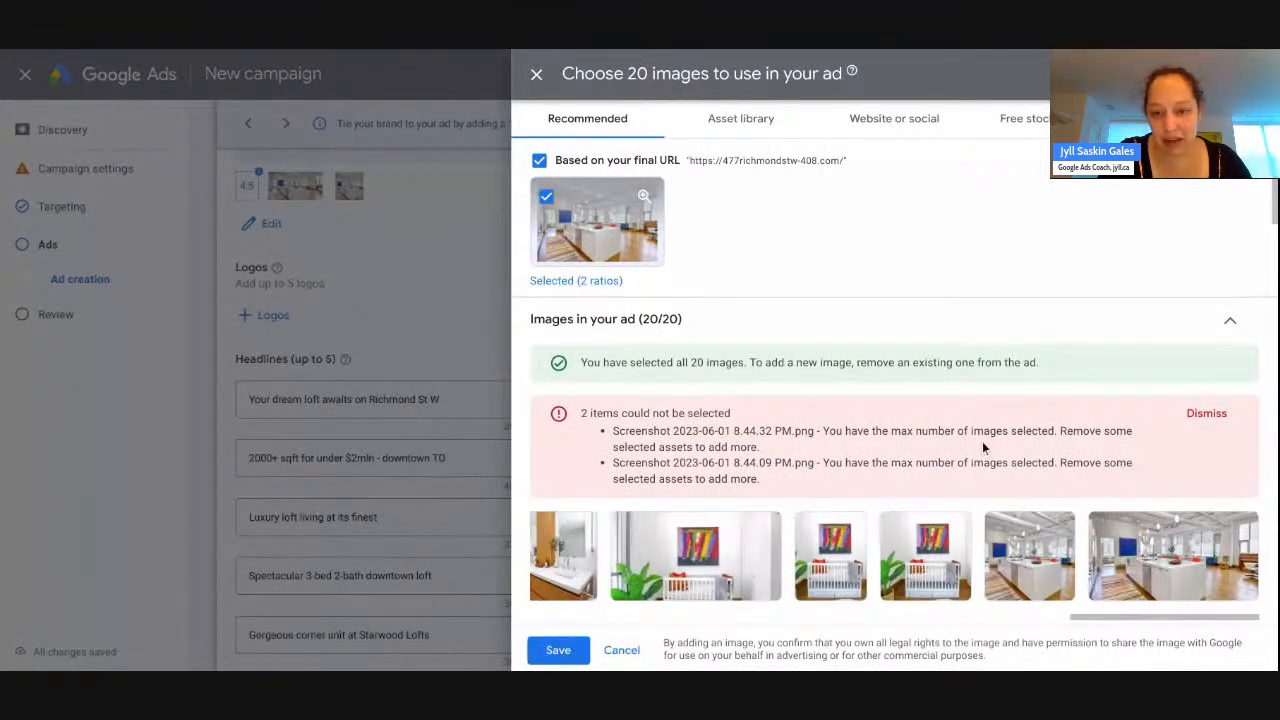
# - Attach the 20 selected images to the ad and preview it in the Discover placement
pyautogui.click(556, 652)
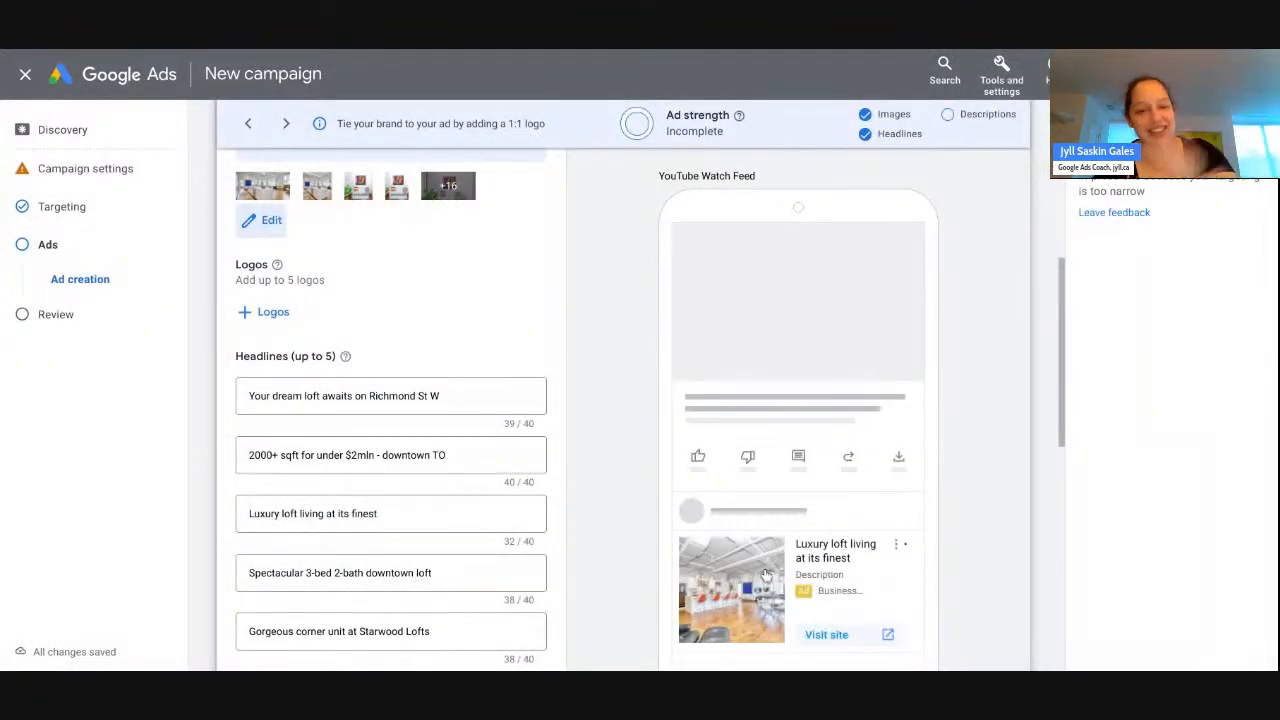
pyautogui.scroll(2, 600, 430)
pyautogui.scroll(3, 600, 430)
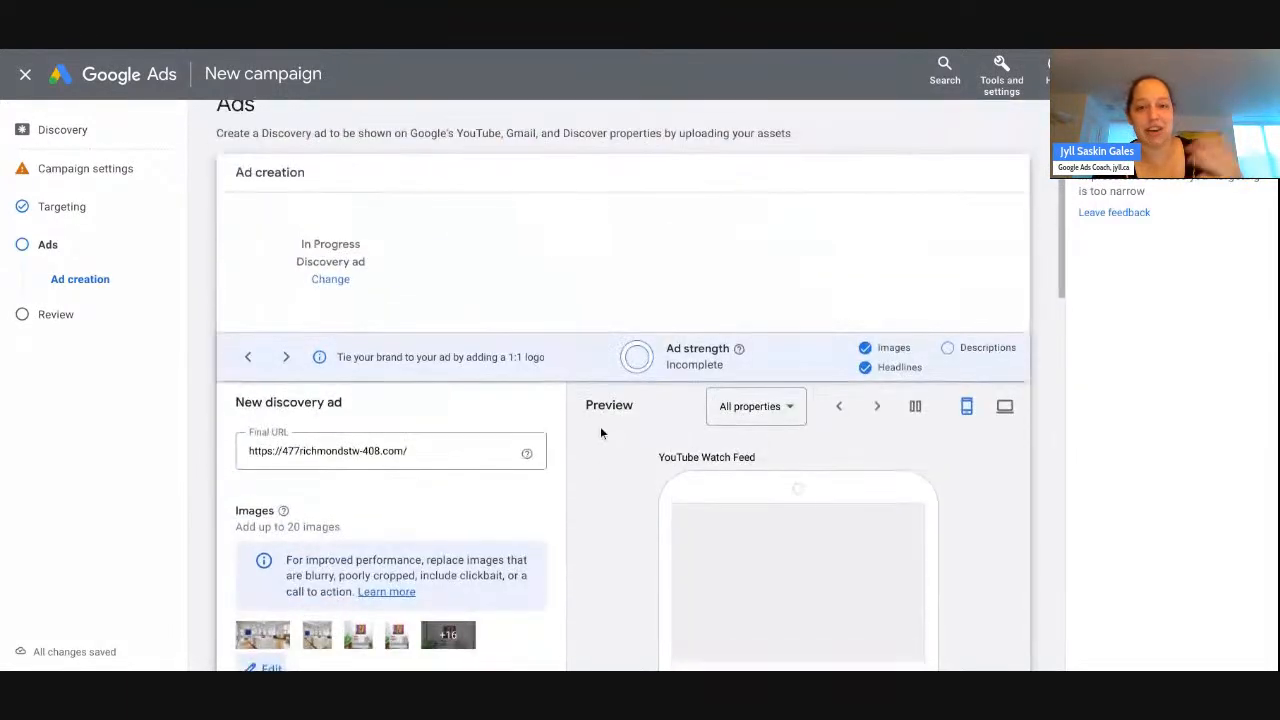
pyautogui.click(737, 407)
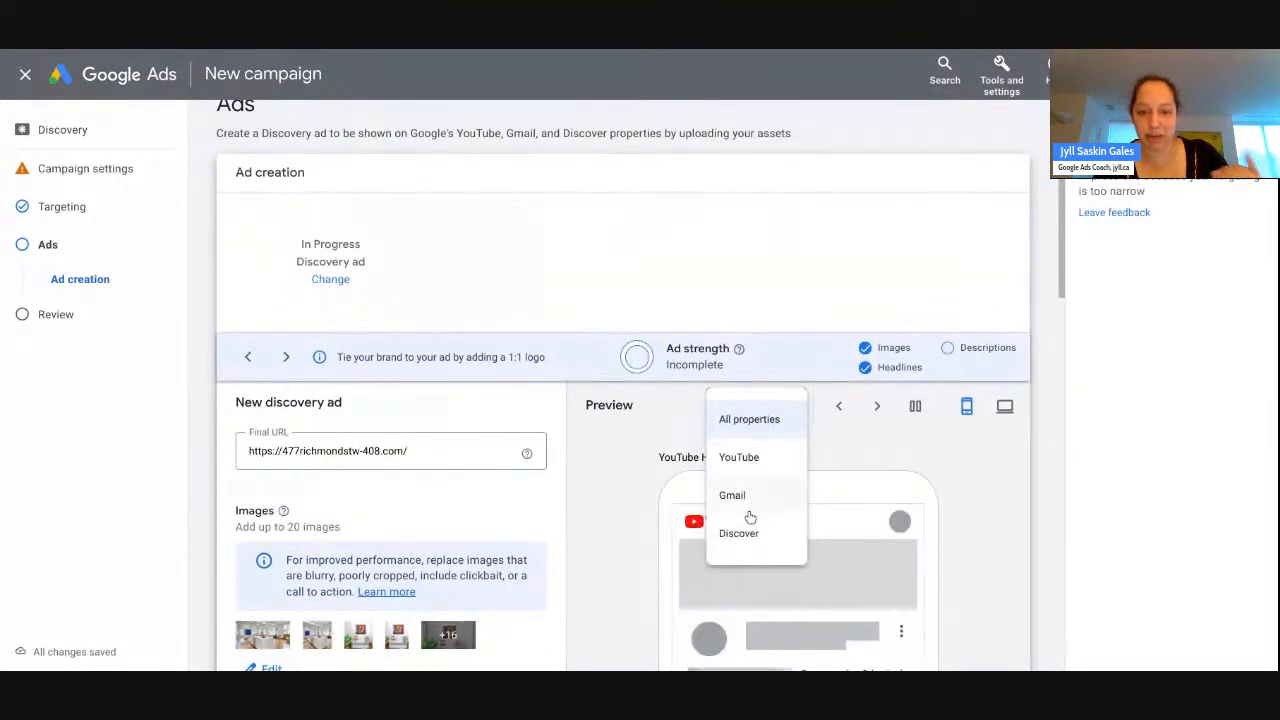
pyautogui.click(745, 533)
pyautogui.scroll(-3, 611, 505)
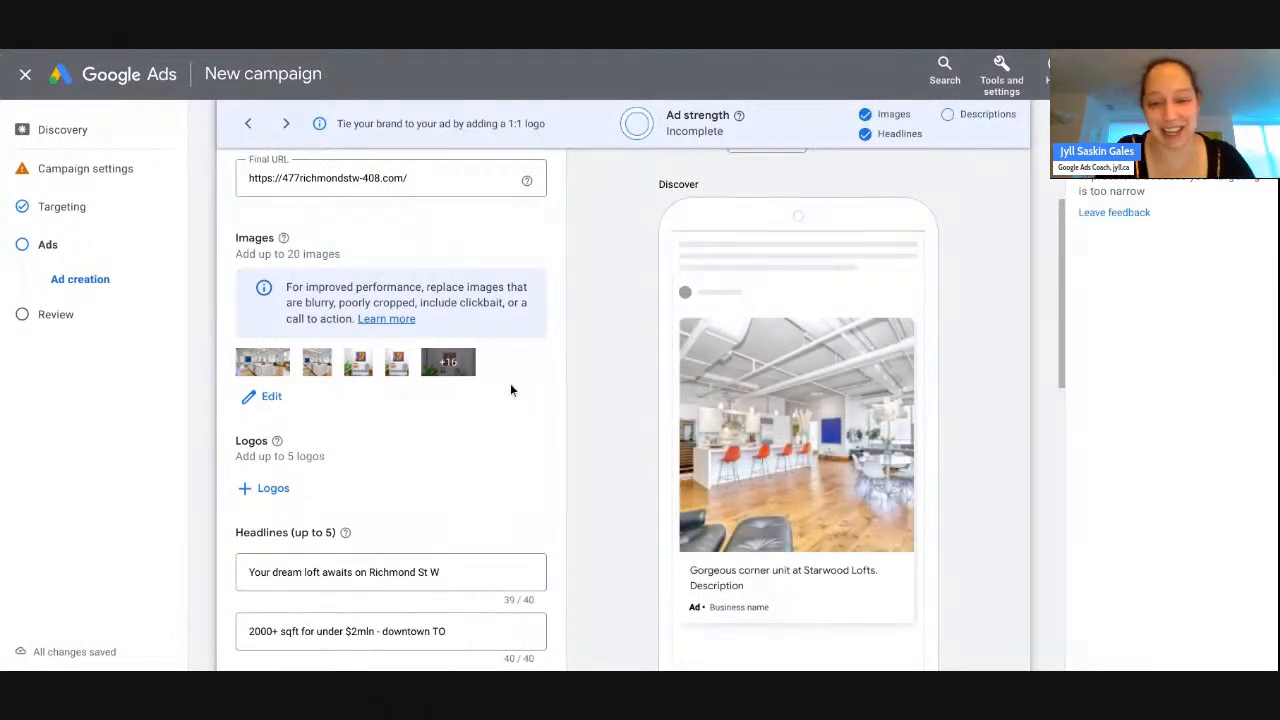
pyautogui.scroll(-6, 497, 388)
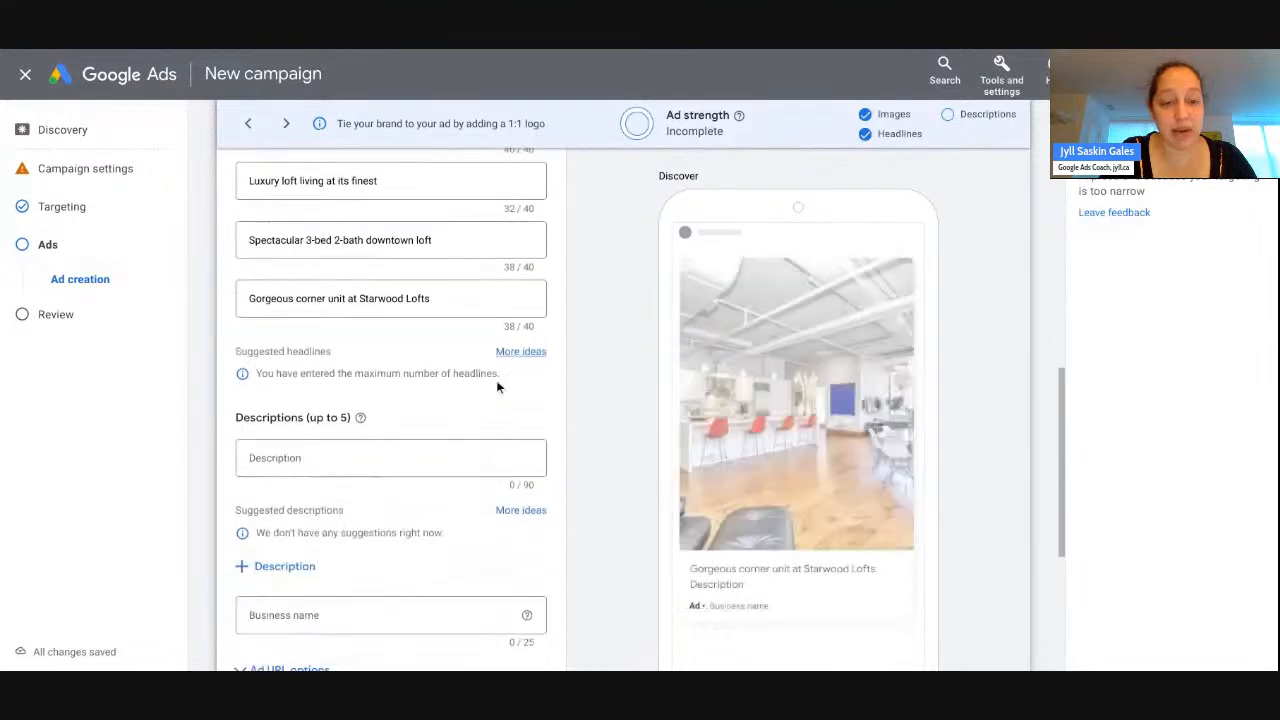
pyautogui.click(414, 318)
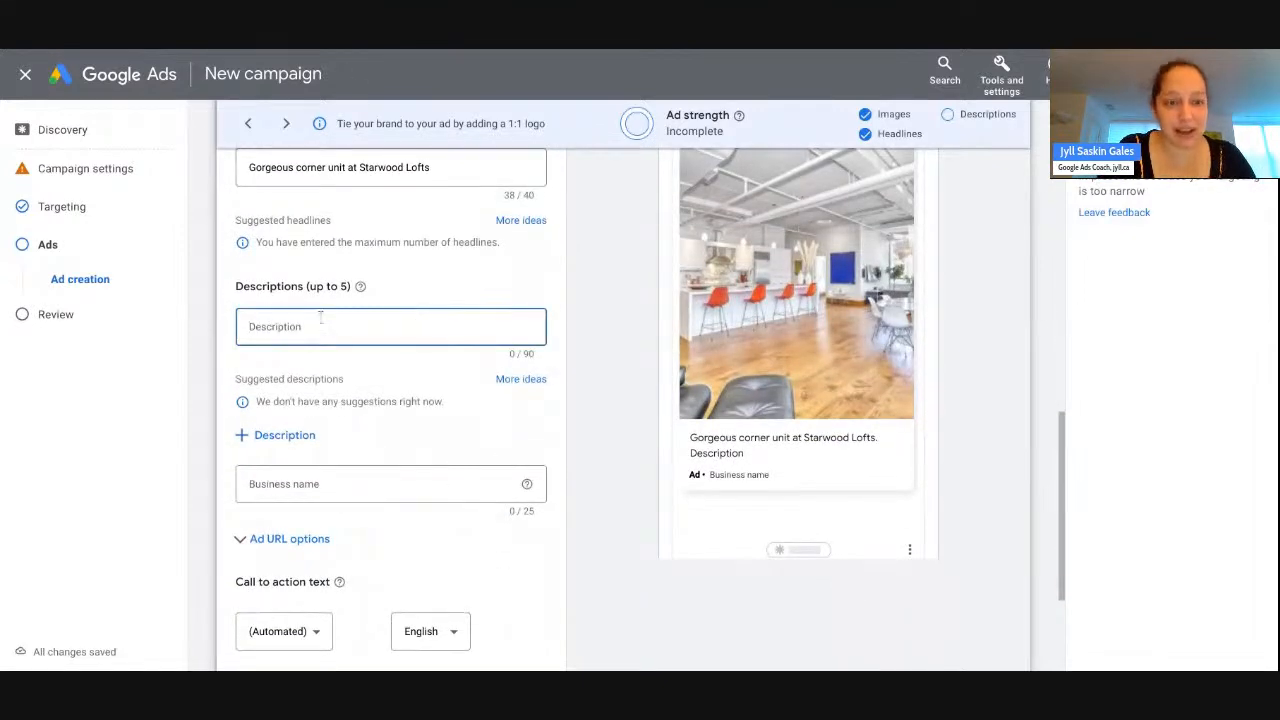
pyautogui.click(300, 484)
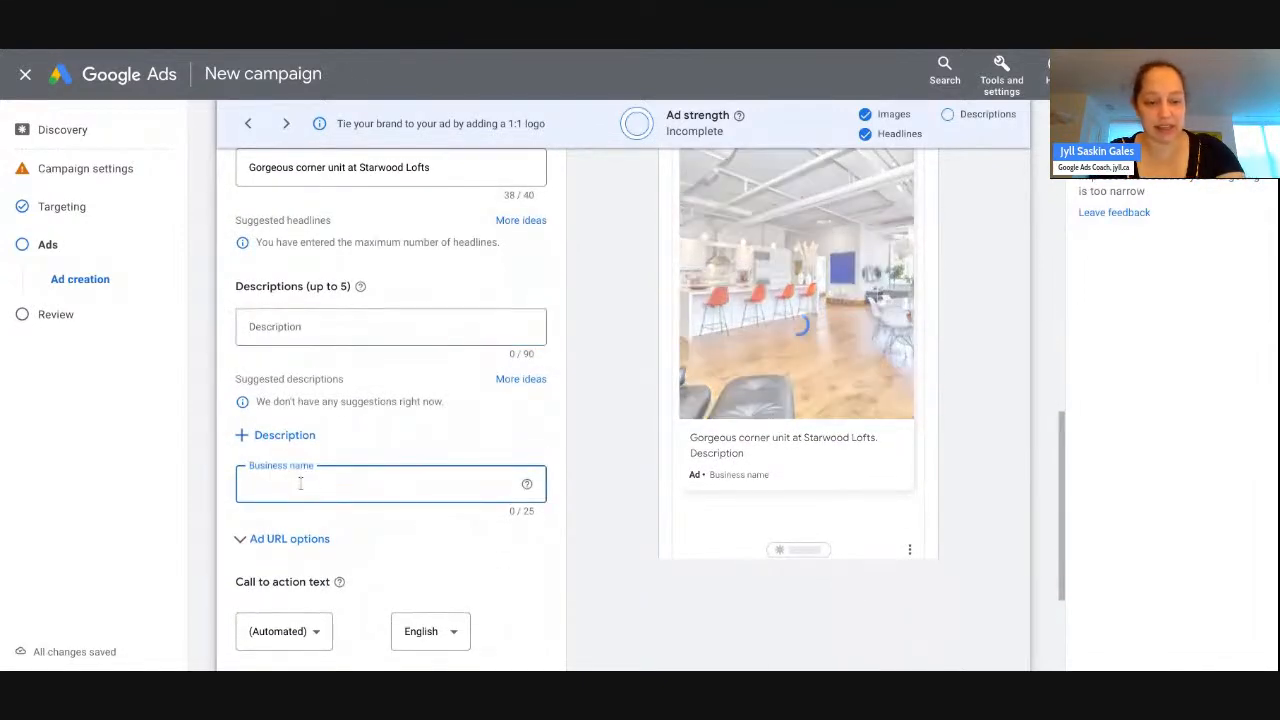
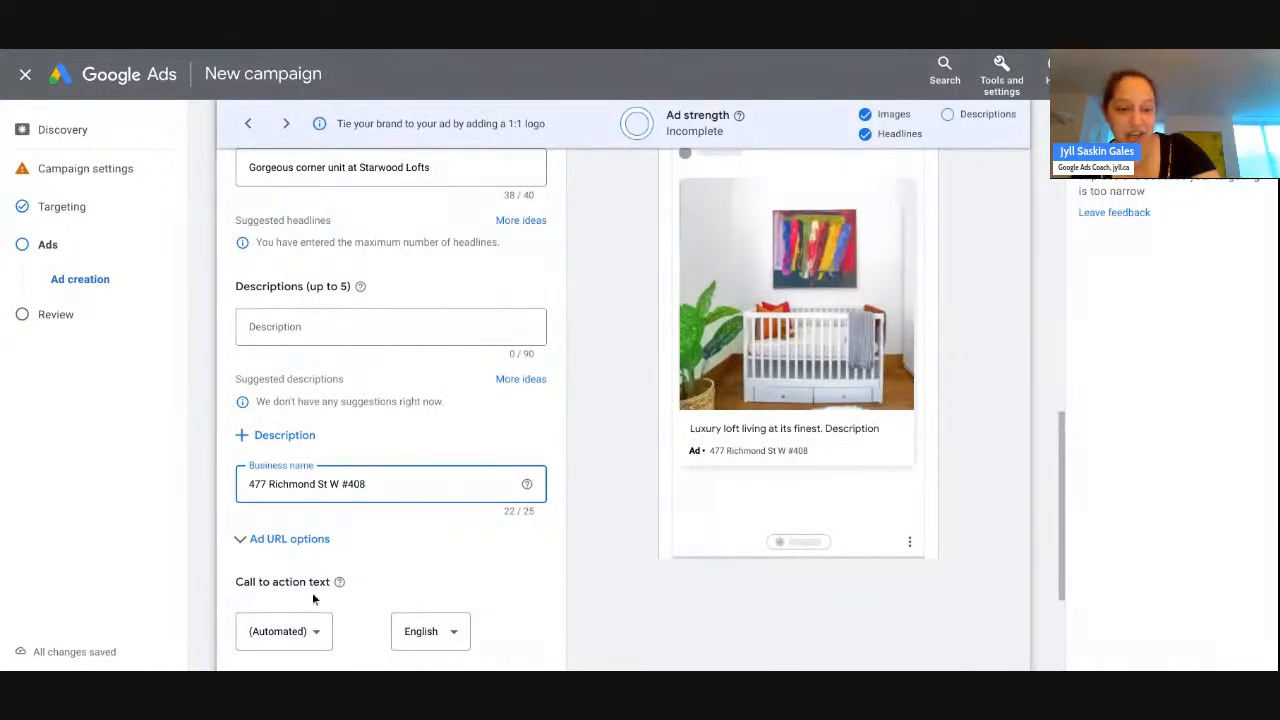
# - Set the ad's call to action to Learn More
pyautogui.click(318, 631)
pyautogui.scroll(-3, 306, 466)
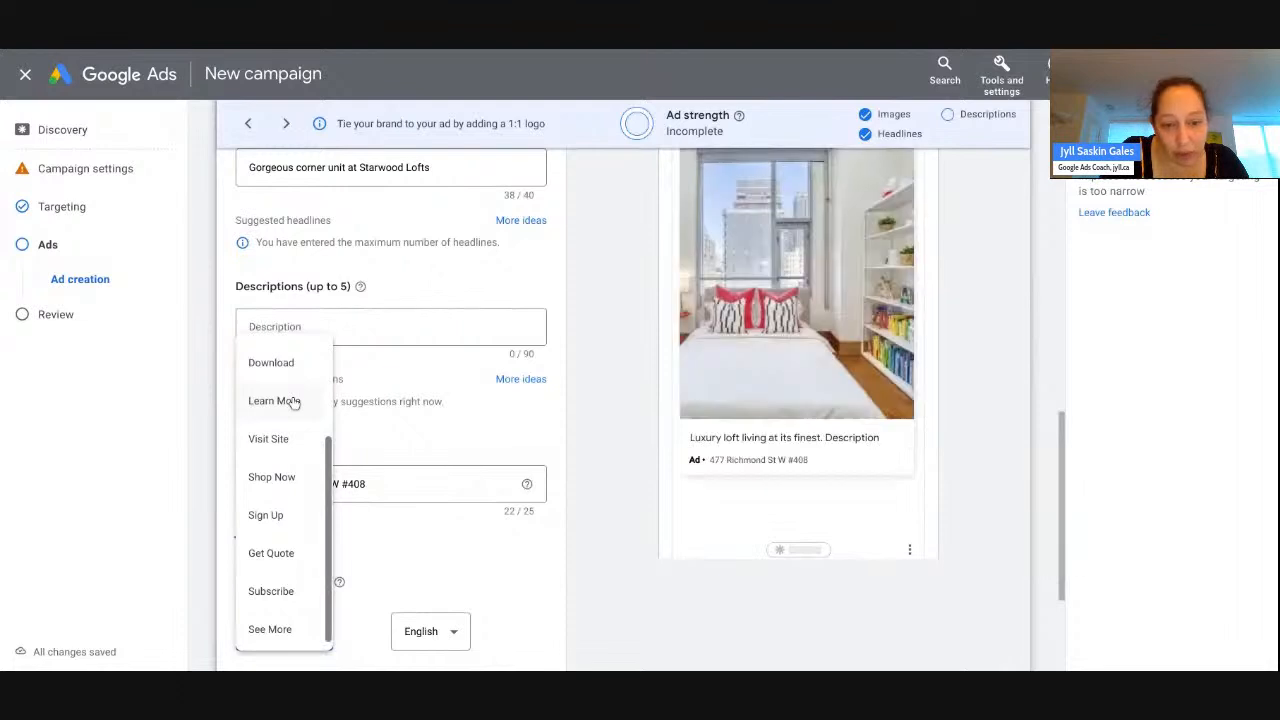
pyautogui.click(290, 401)
pyautogui.scroll(3, 573, 547)
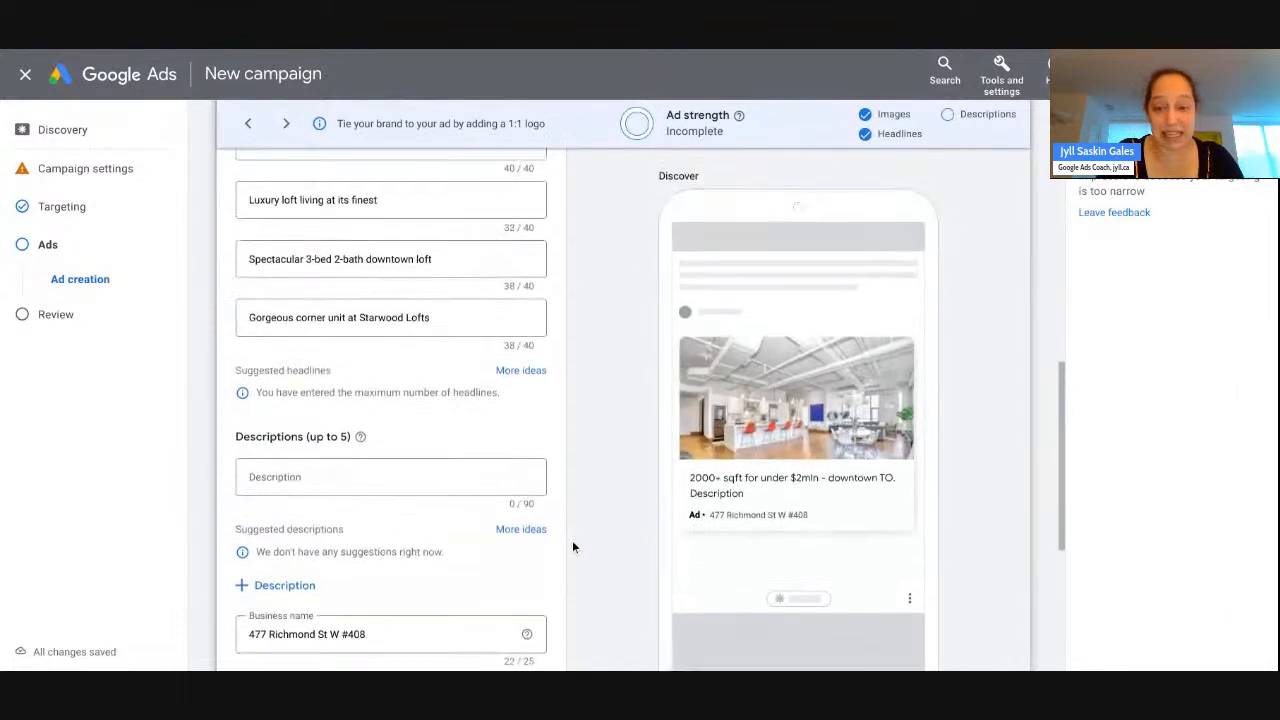
pyautogui.click(457, 521)
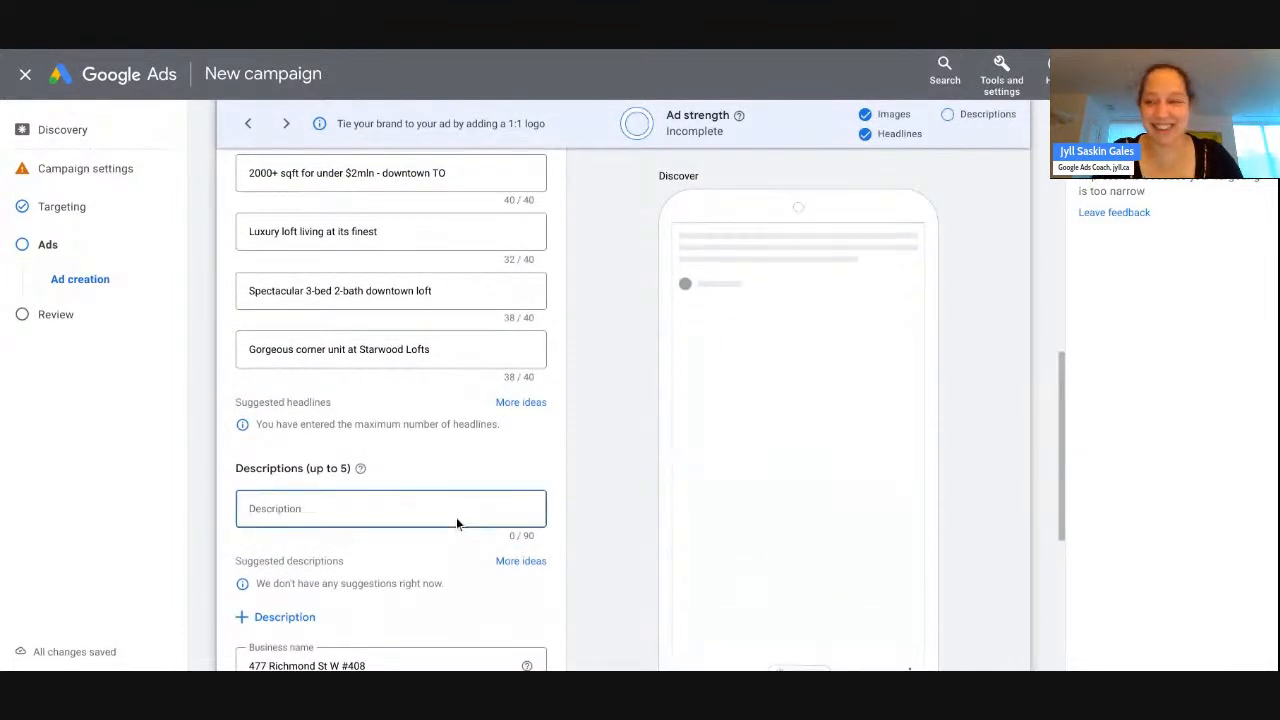
# - Paste the Units 408 + 410 description and remove its trailing period
pyautogui.hotkey('alt', 'Tab')
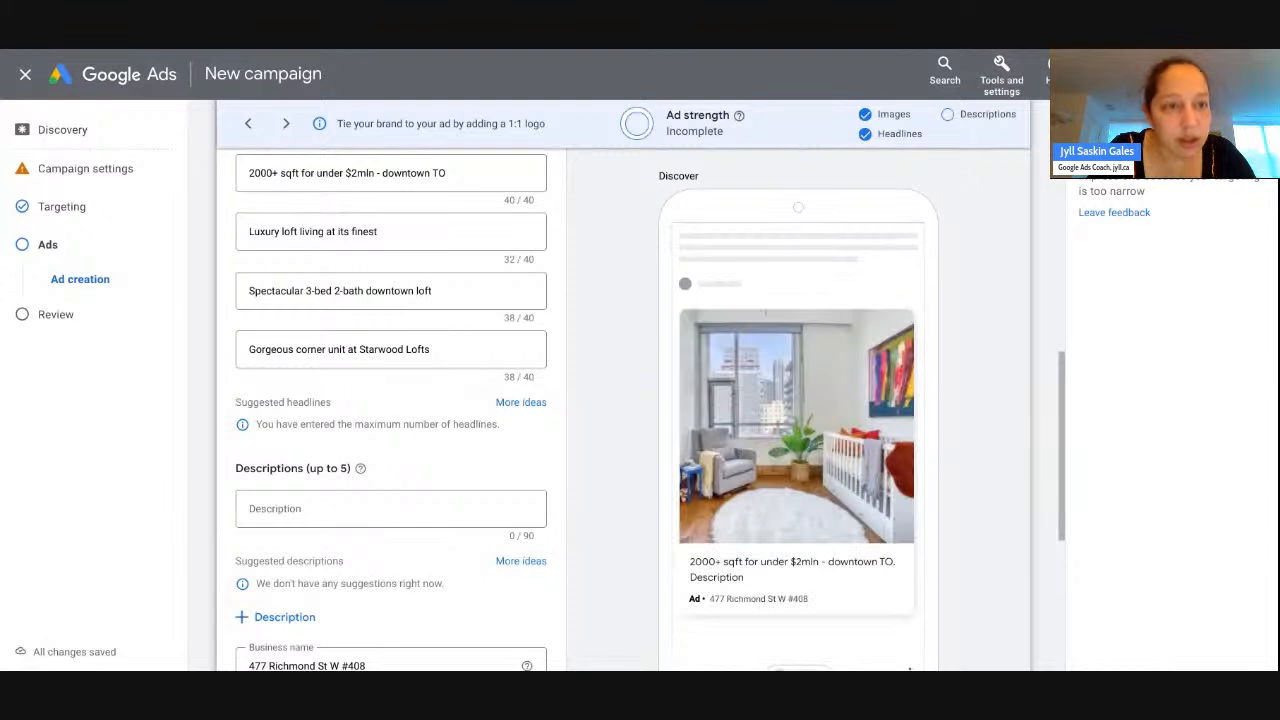
pyautogui.press('super+Tab')
pyautogui.write('Units 408 + 410 Combined To Make One Spectacular Space')
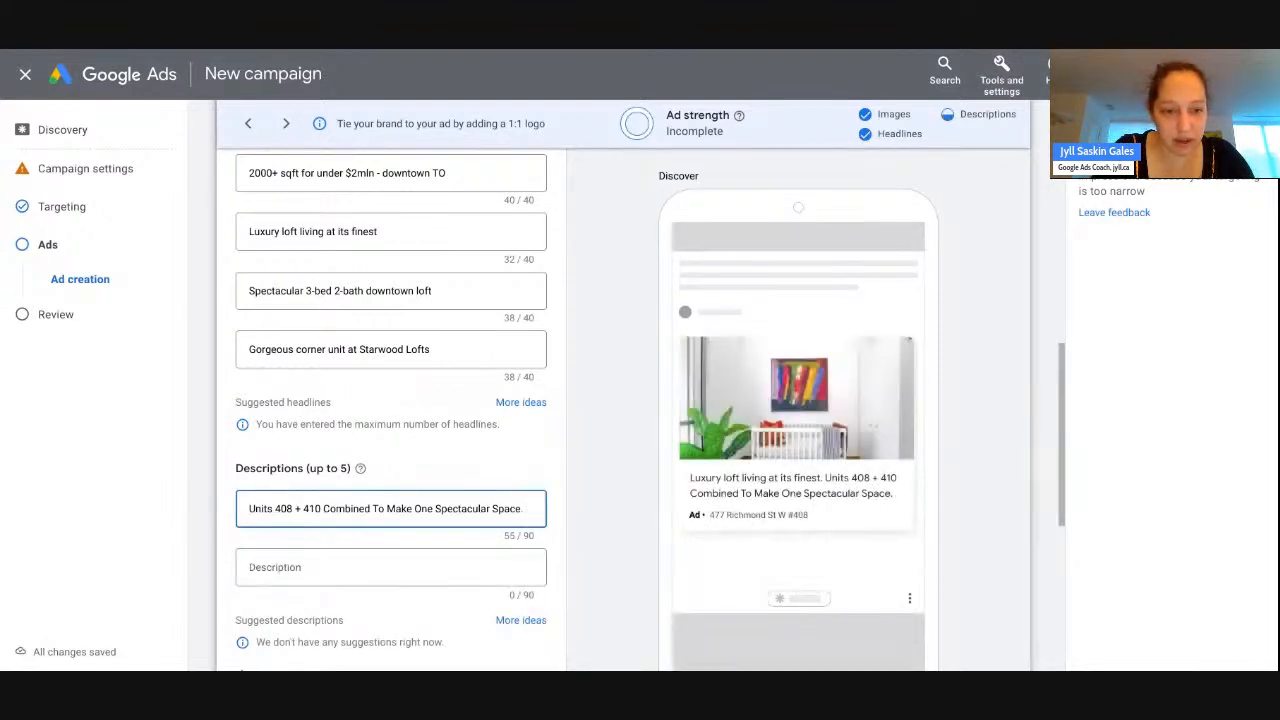
pyautogui.press('BackSpace')
pyautogui.press('BackSpace')
pyautogui.write('e')
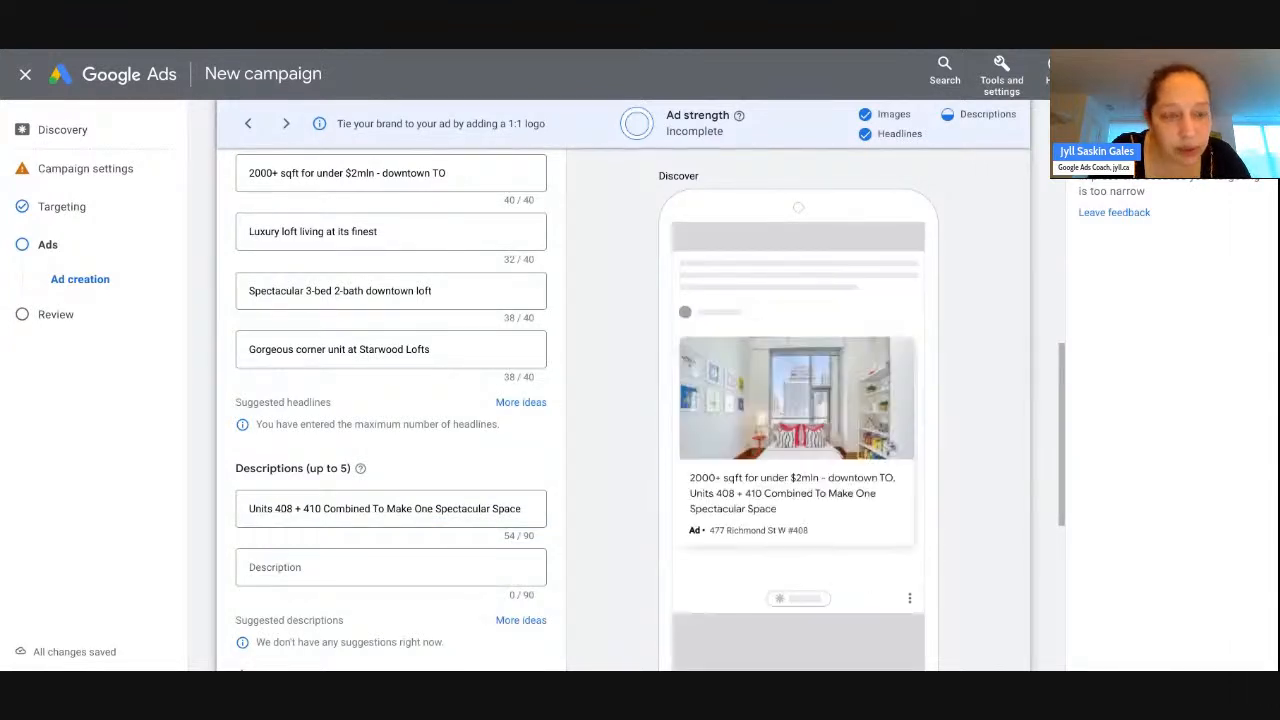
# - Add a second description: 'Premium SE Corner Unit Boasts 3 Bedrooms, 2 Bathrooms + 11Ft Ceilings'
pyautogui.click(264, 570)
pyautogui.write('Premium SE Corner Unit Boasts 3 Bedrooms, 2 Bathrooms + 11Ft Ceilings')
pyautogui.scroll(-3, 264, 573)
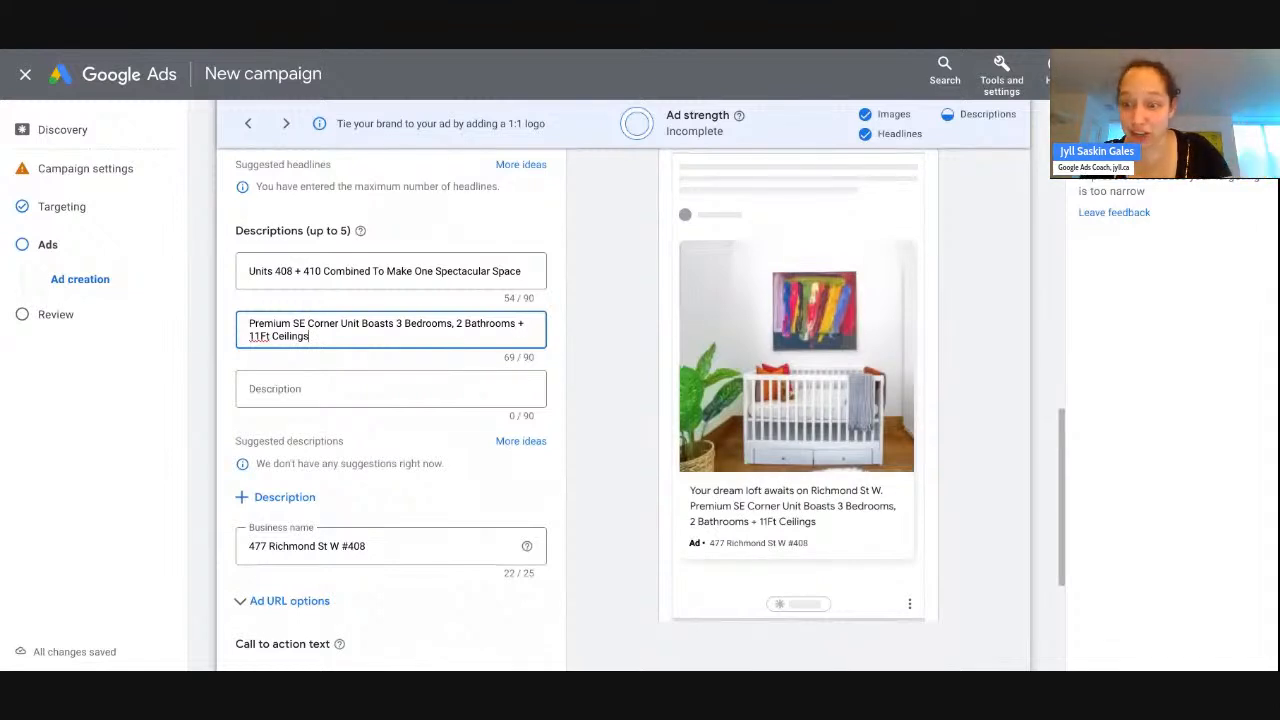
pyautogui.click(276, 49)
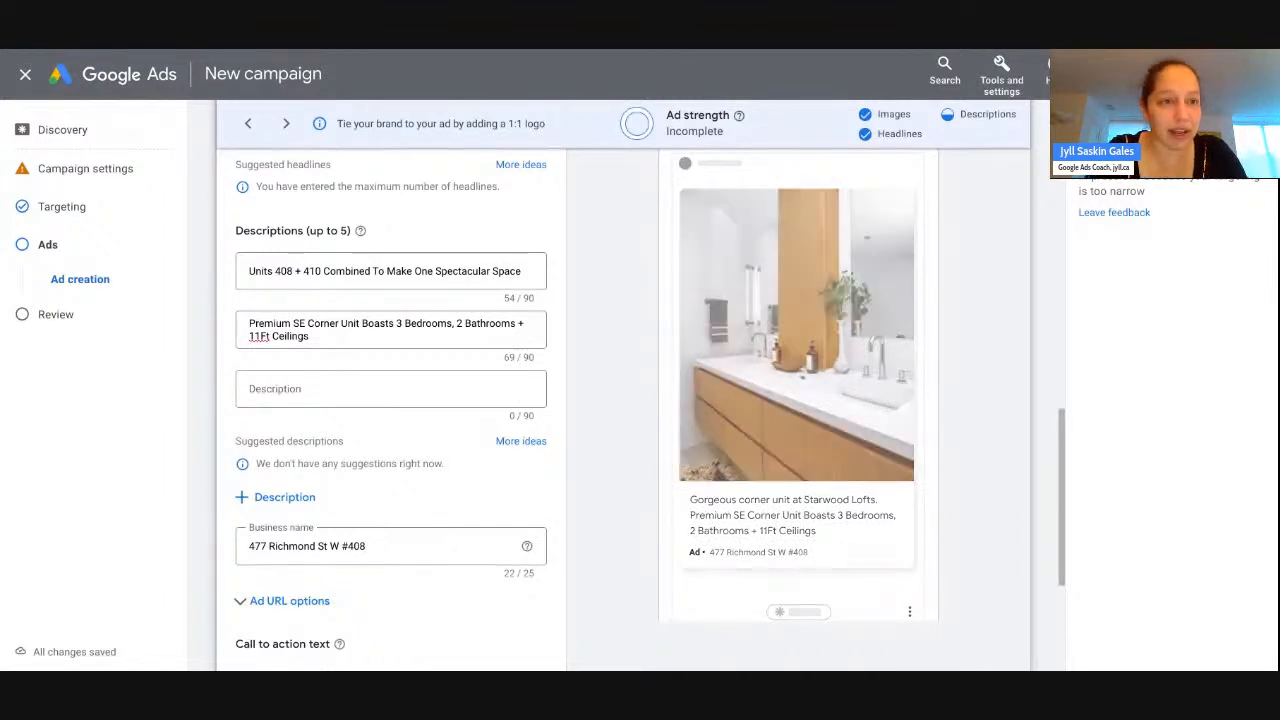
# - Add the hardwood flooring description as the third, changing 'More' to 'So Much' and ending with '!'
pyautogui.click(110, 49)
pyautogui.click(300, 380)
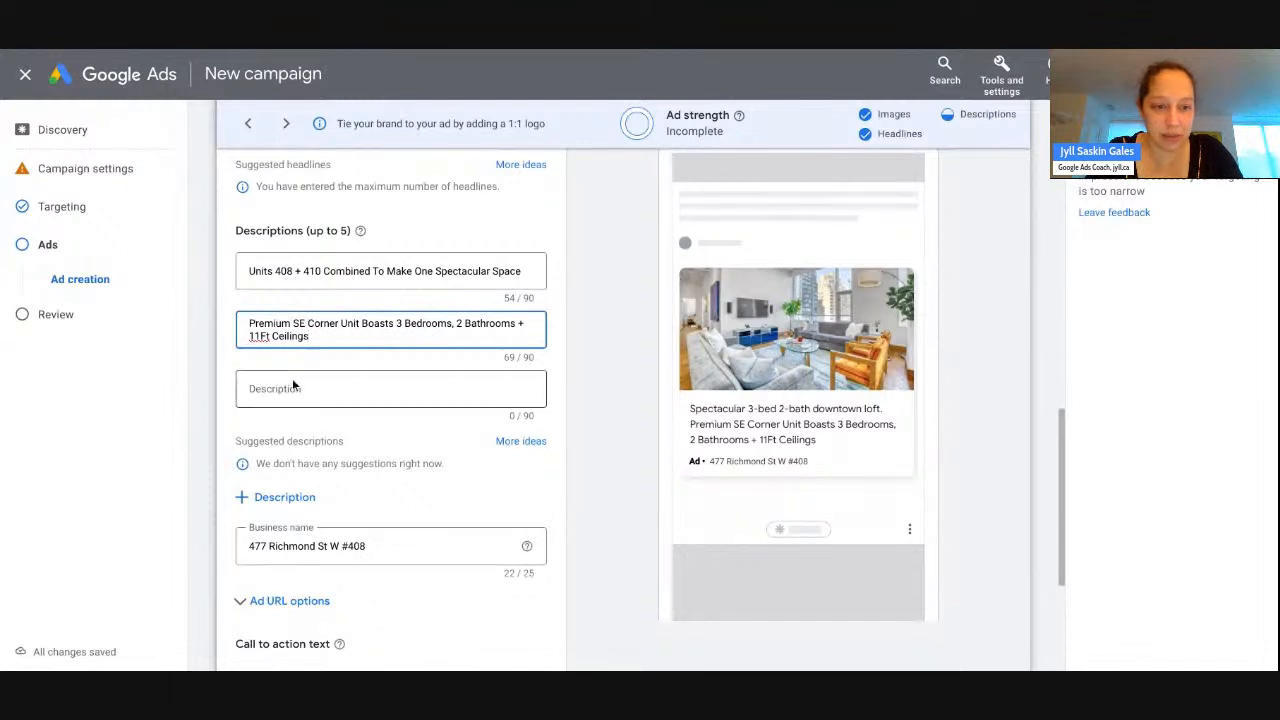
pyautogui.write("Gorgeous Hardwood Flooring. Custom Blackout Blinds. More Ensuite Storage Than You've Ever Seen.")
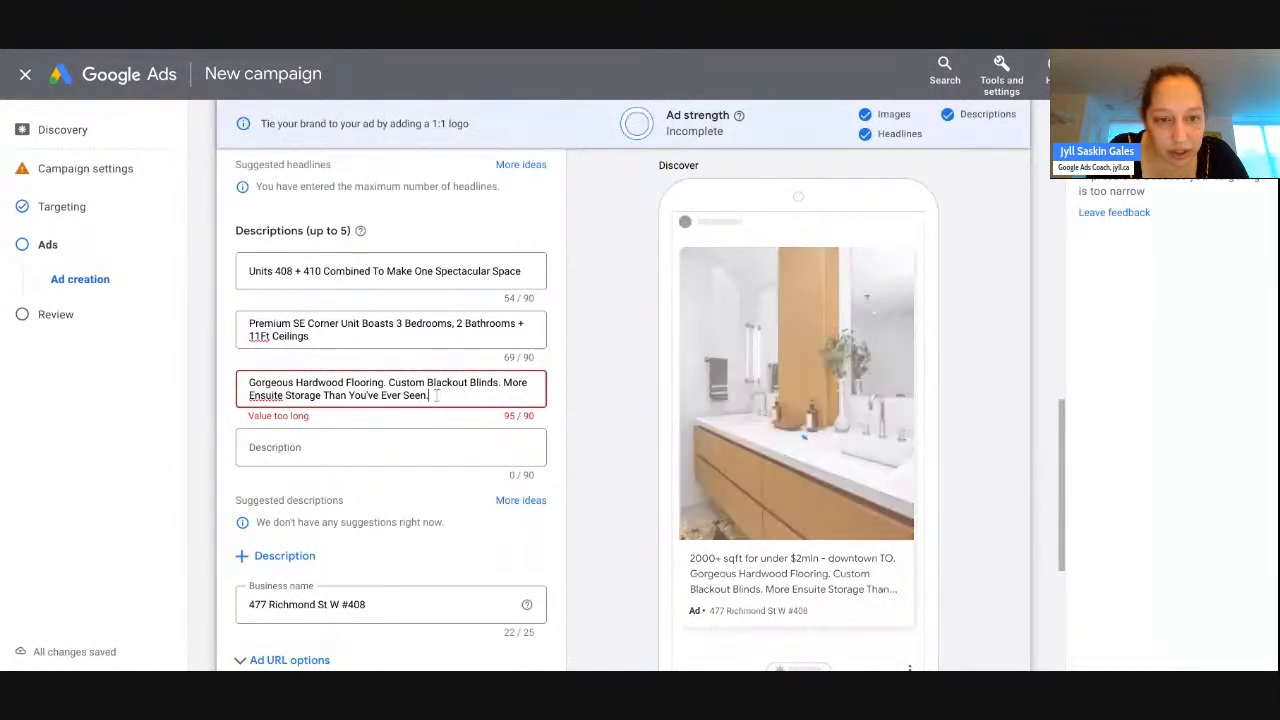
pyautogui.doubleClick(514, 382)
pyautogui.write('So ')
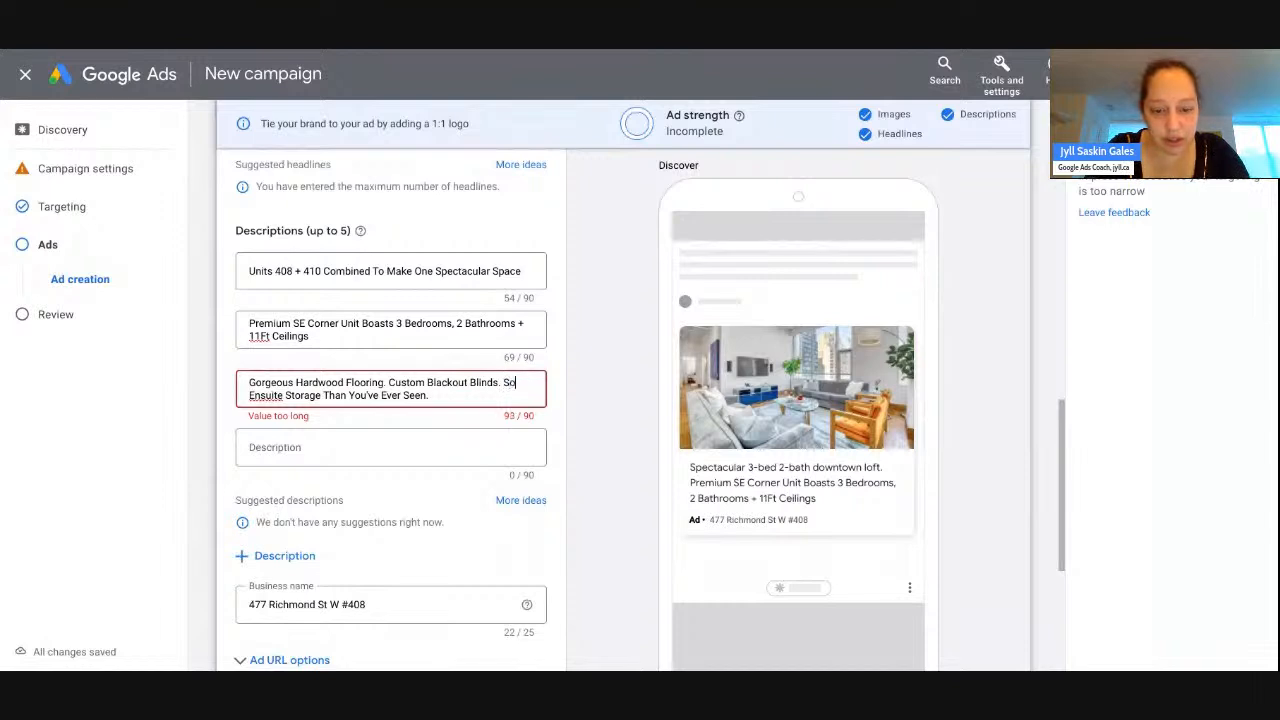
pyautogui.write('Much')
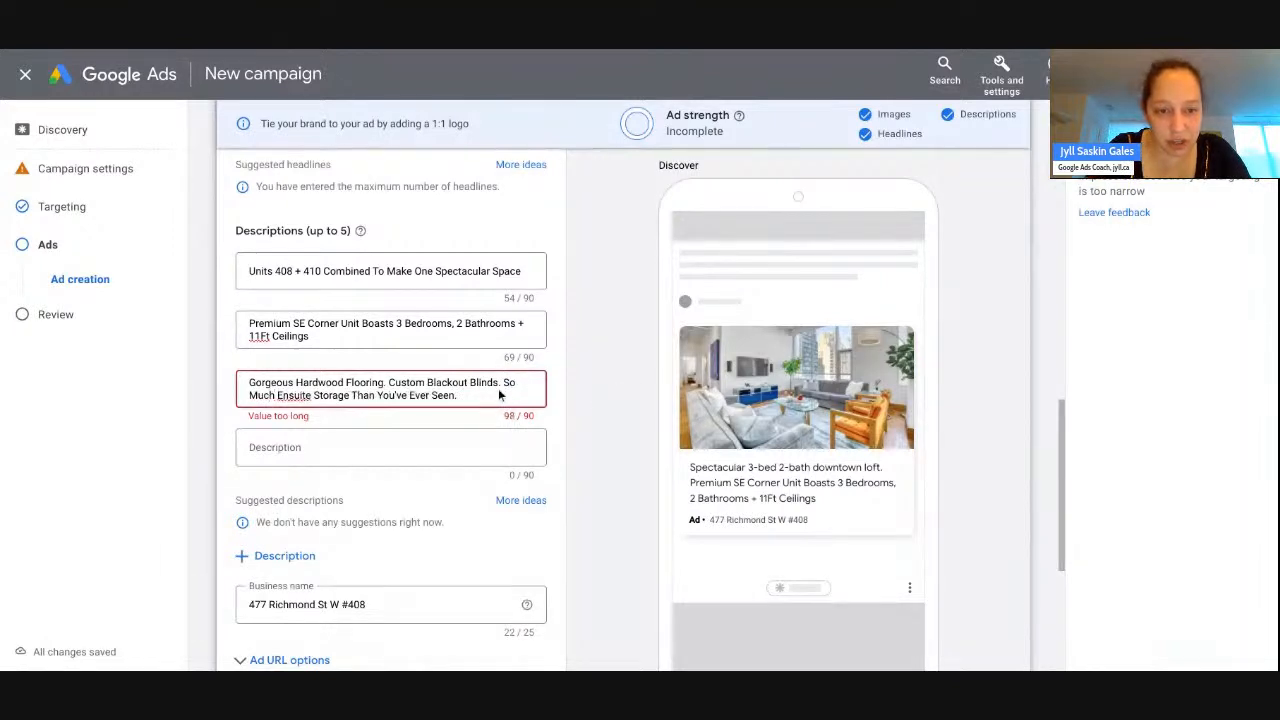
pyautogui.moveTo(481, 395); pyautogui.dragTo(351, 395)
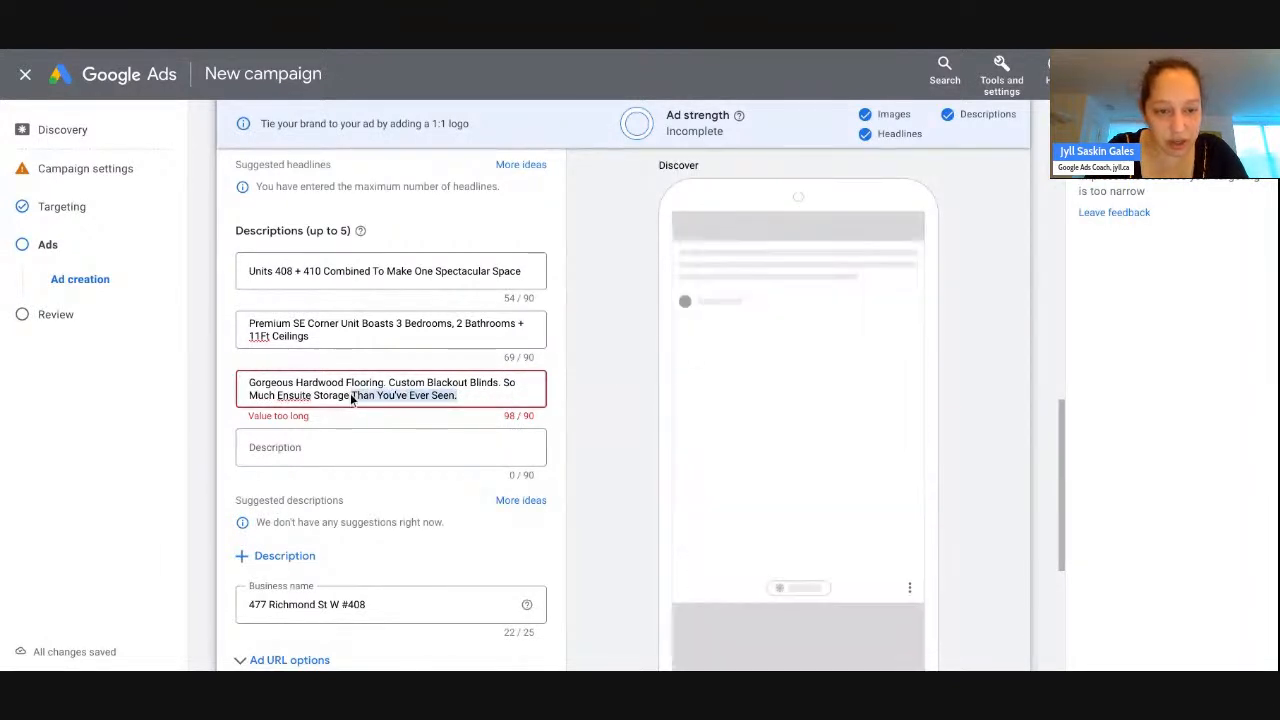
pyautogui.write('!')
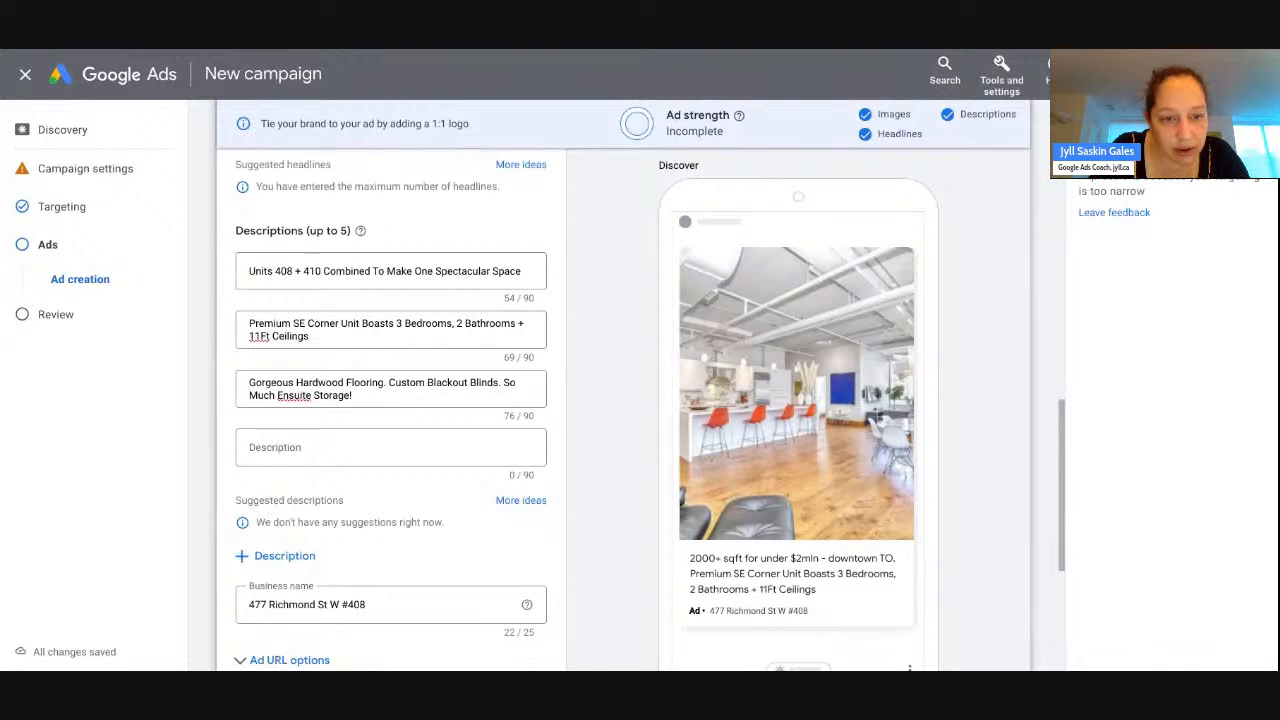
# - Paste the chef's kitchen description into the fourth description
pyautogui.click(291, 447)
pyautogui.write('Chefs Kitchen W/ Top Of Line Appliances, 120 Bottle Wine Fridge + 13Ft Kitchen Island')
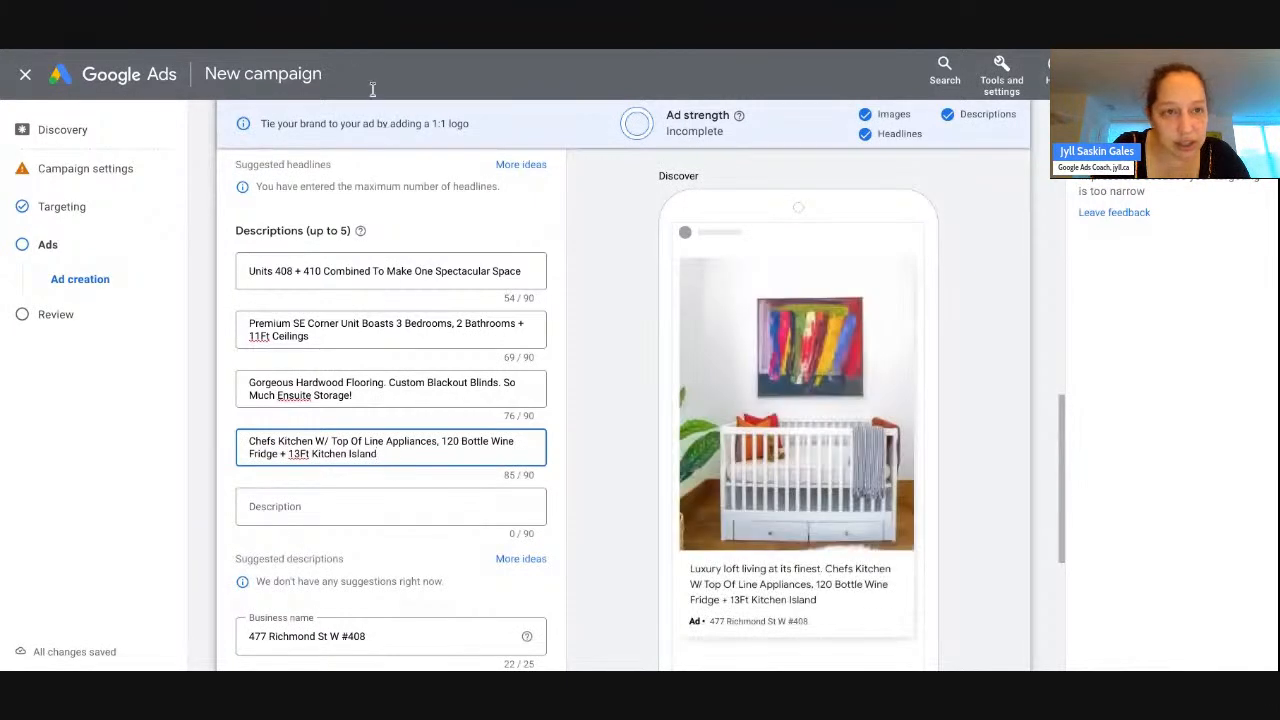
pyautogui.click(358, 53)
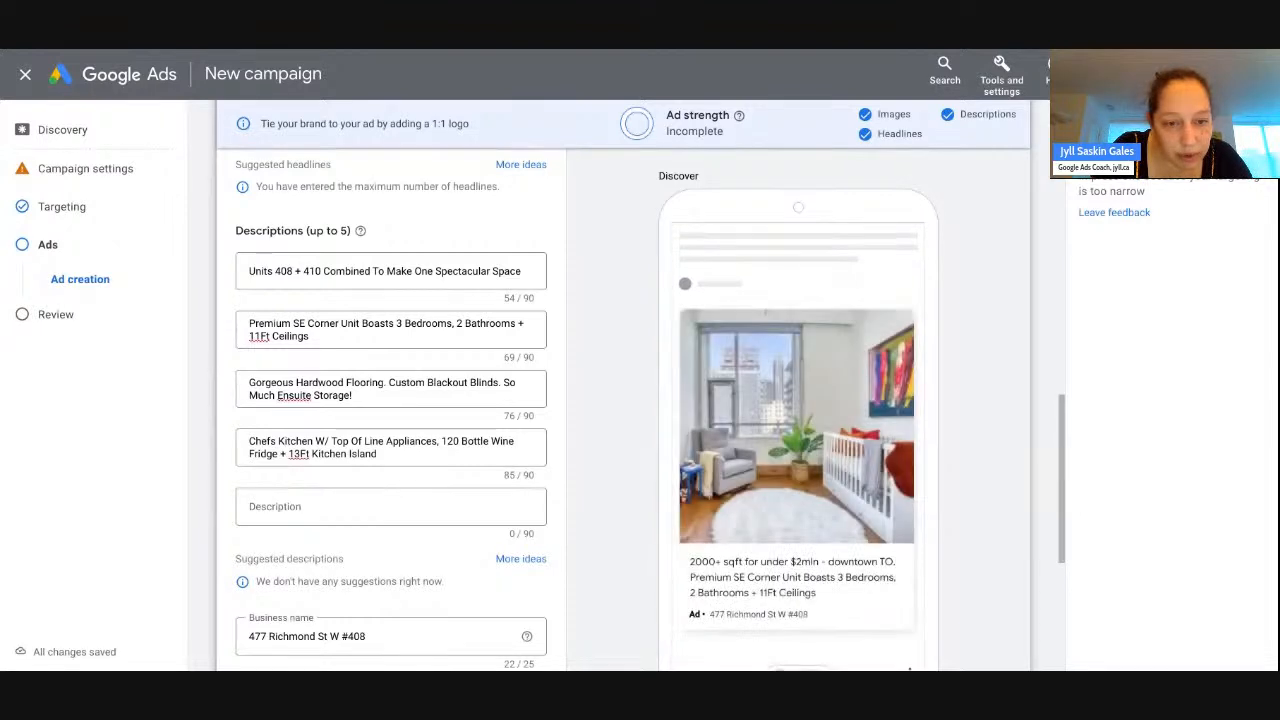
pyautogui.click(392, 453)
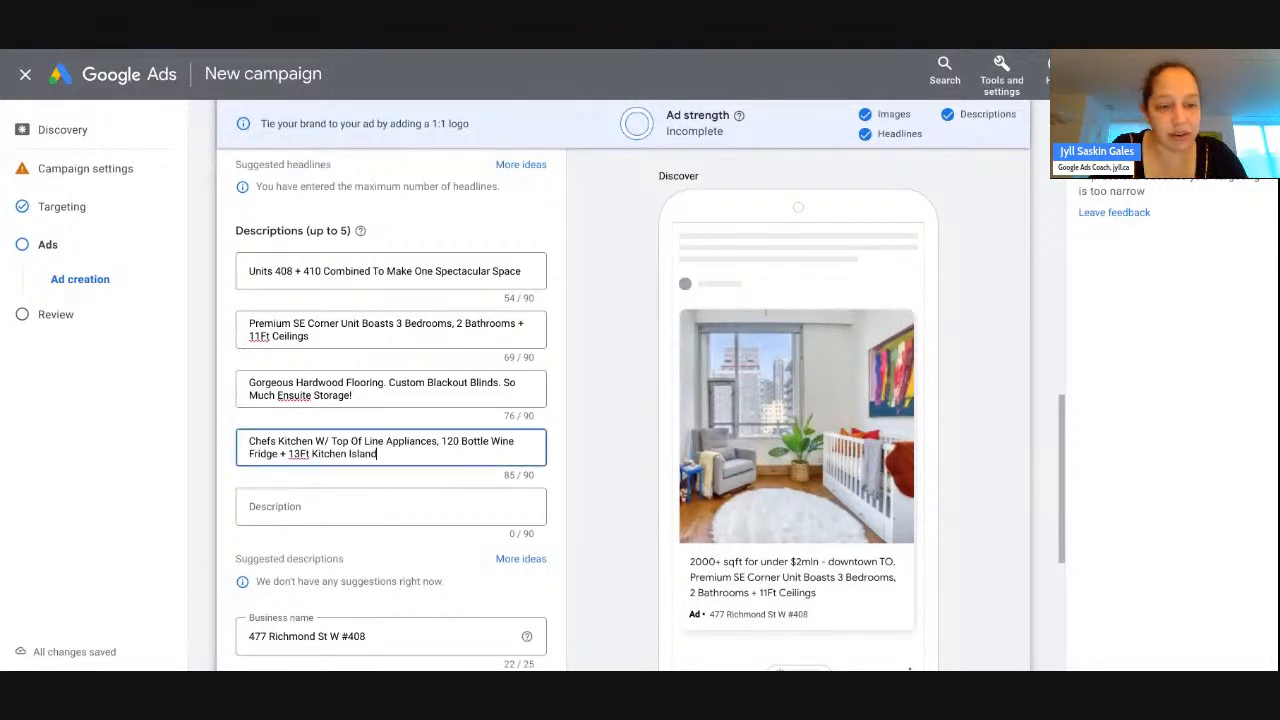
# - Write a fifth description listing Ace Hotel, Waterworks, St Andrews Playground & Dog Run, Queen West, King West
pyautogui.click(287, 495)
pyautogui.write('S')
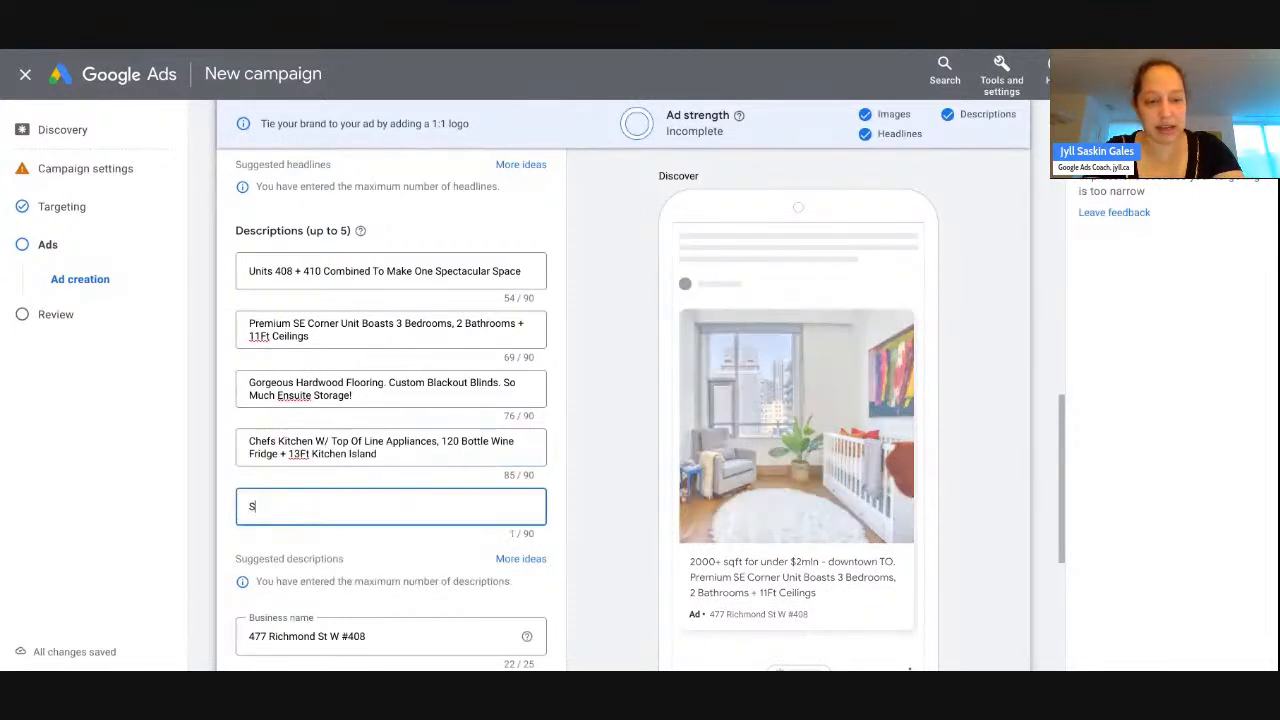
pyautogui.write('teps to Ace Hotel,')
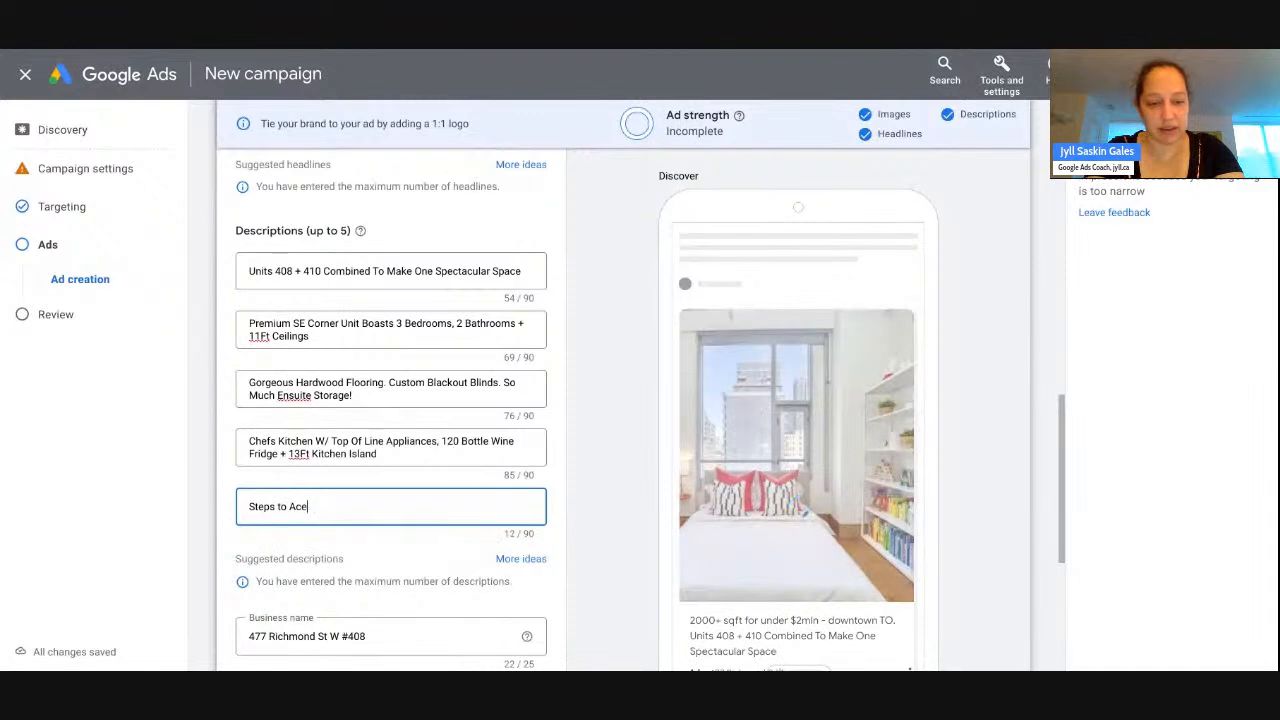
pyautogui.write('erwo')
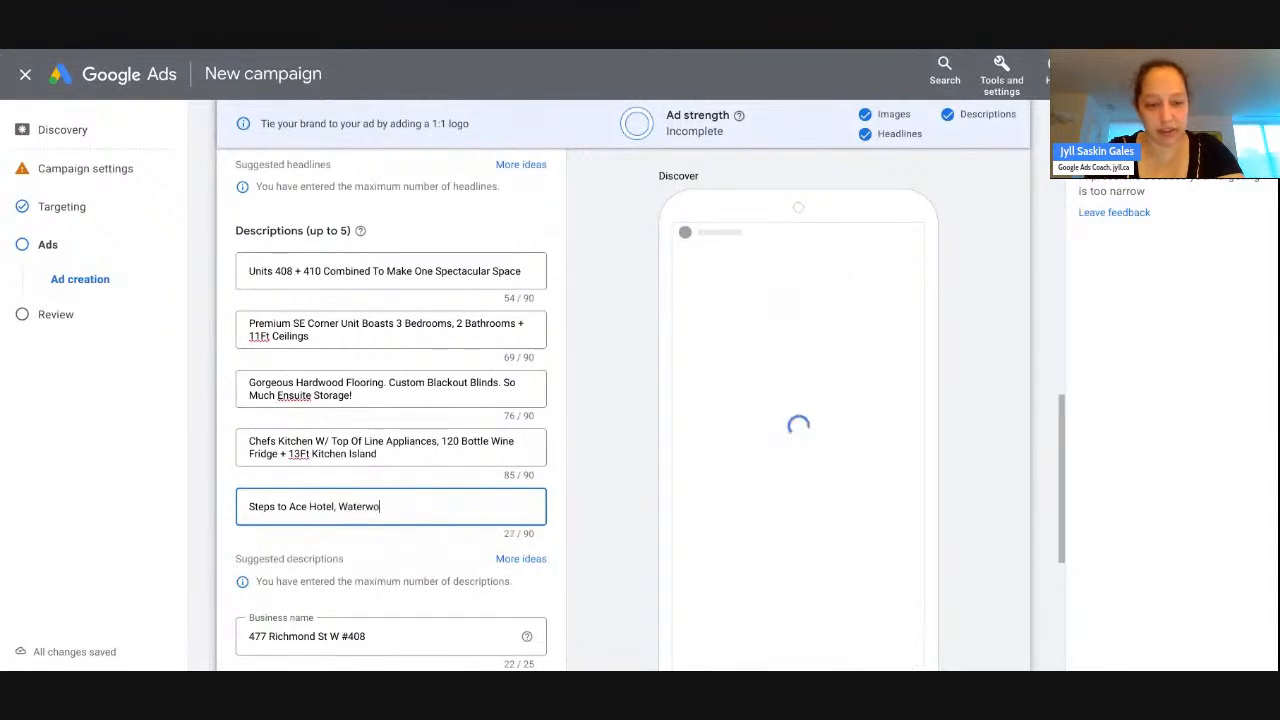
pyautogui.write('rks, St Andrews')
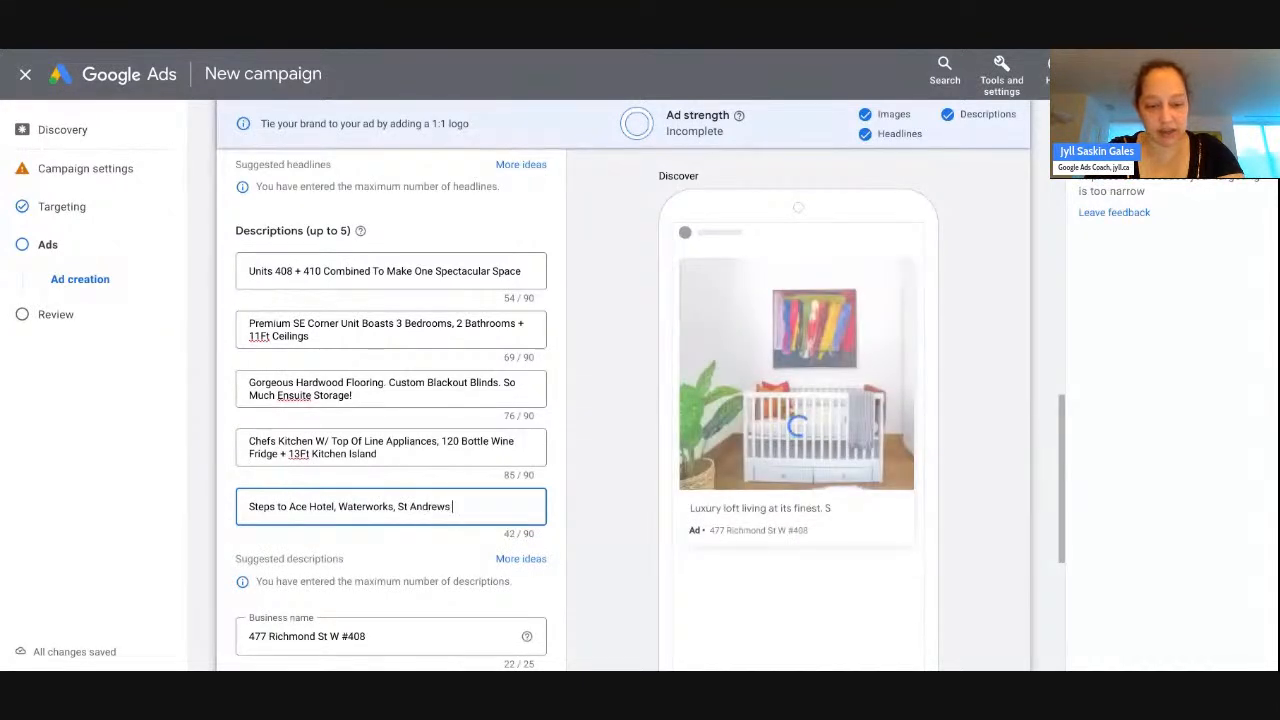
pyautogui.write(' Playground & ')
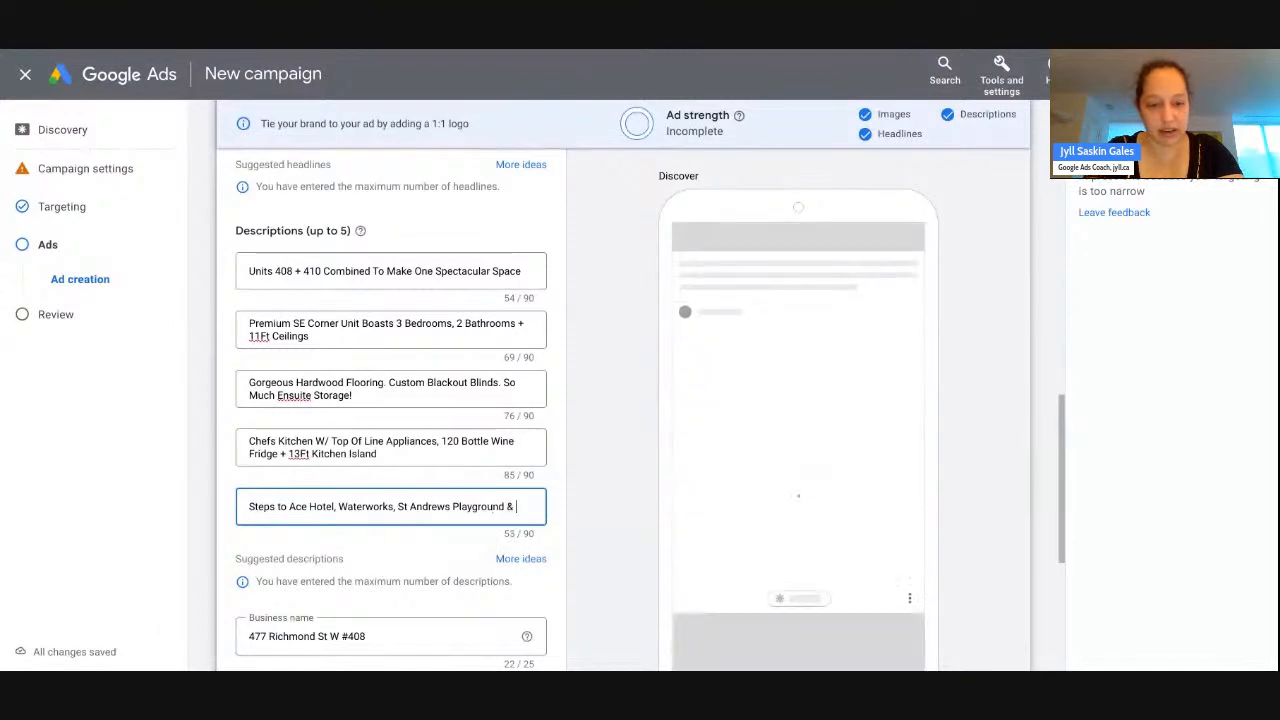
pyautogui.write('Dog Run, Qu')
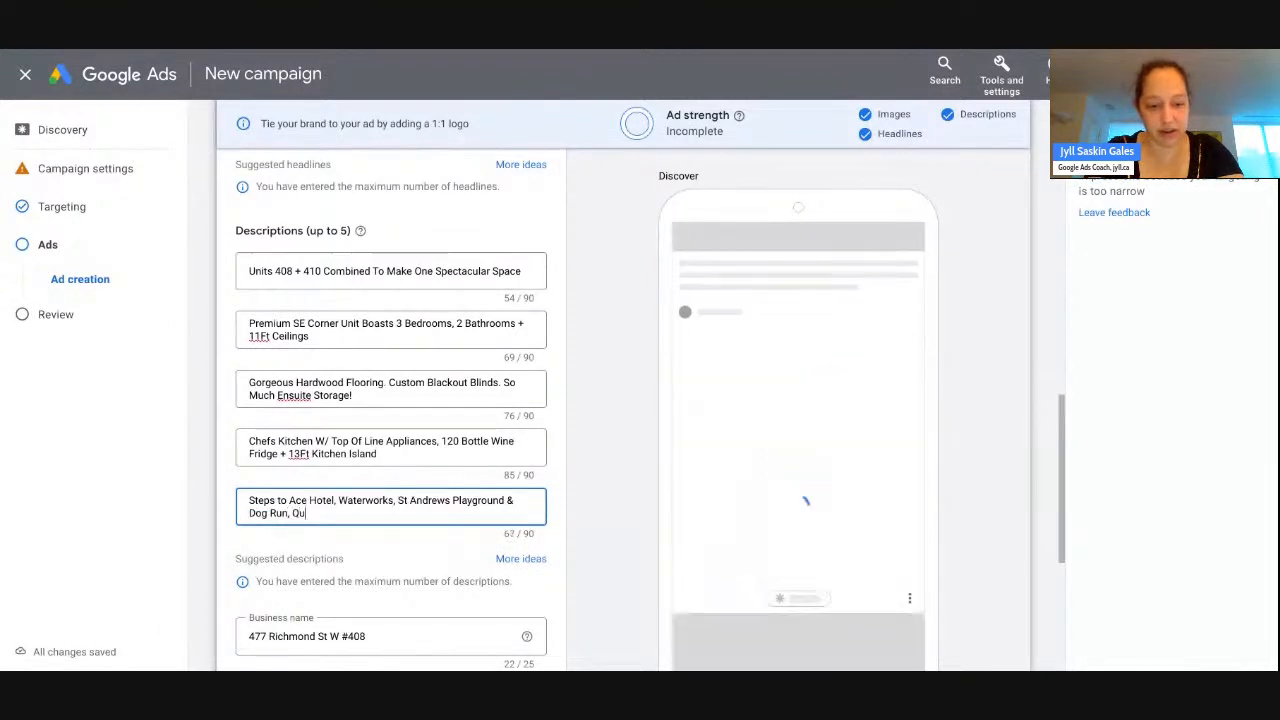
pyautogui.write('een West, King West')
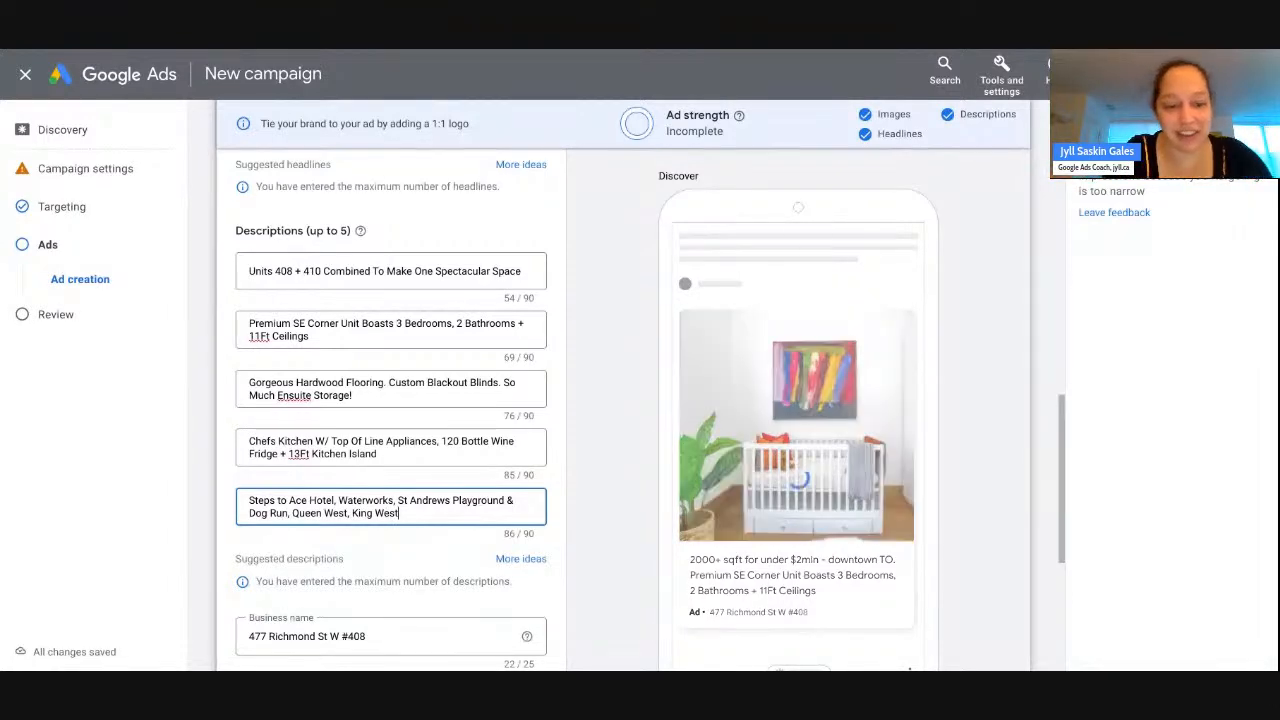
pyautogui.scroll(-3, 640, 410)
pyautogui.scroll(-1, 269, 572)
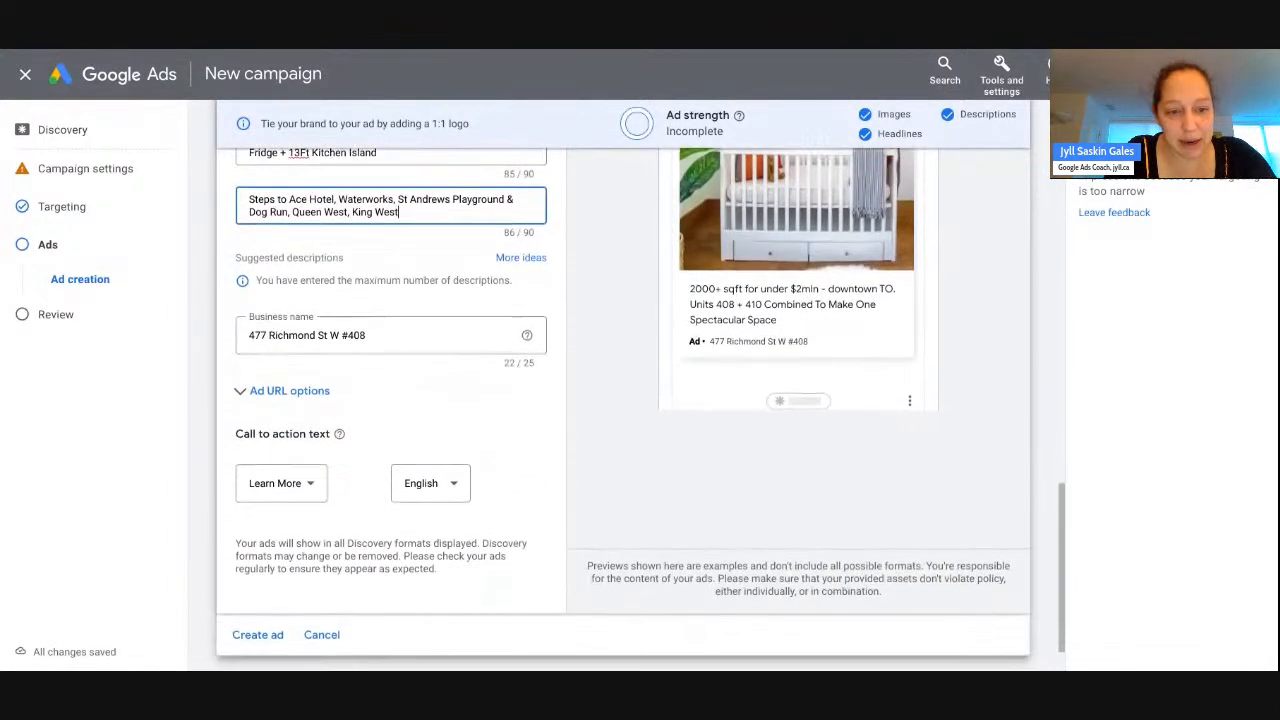
# - Create the Discovery ad and continue to the Campaign Review
pyautogui.click(258, 571)
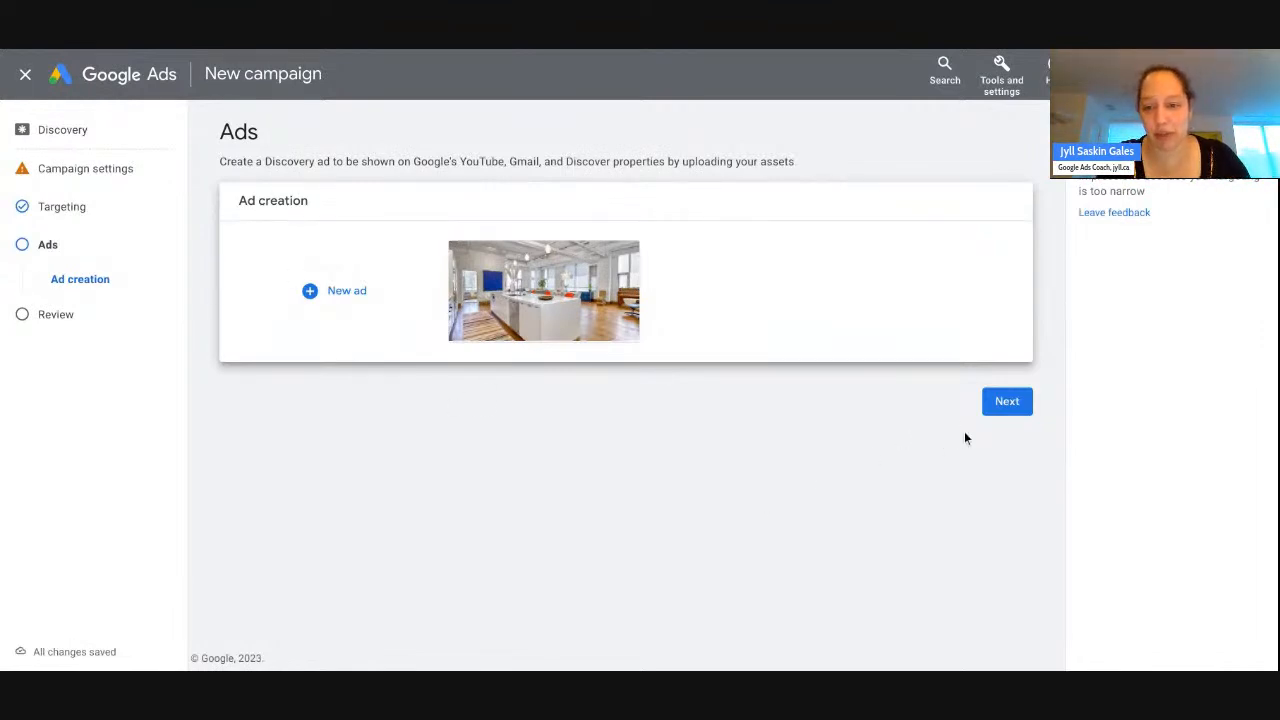
pyautogui.click(1007, 402)
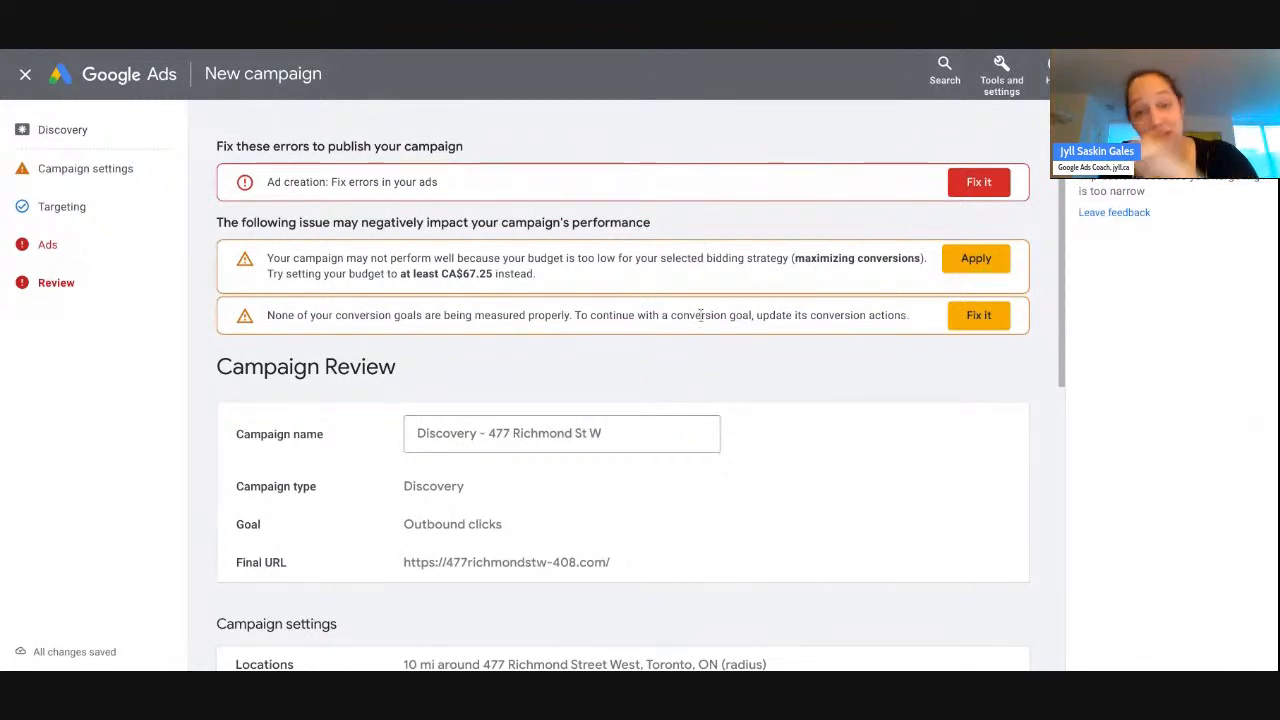
# - Add the kitchen photo, cropped 1:1, as the ad's logo
pyautogui.click(957, 183)
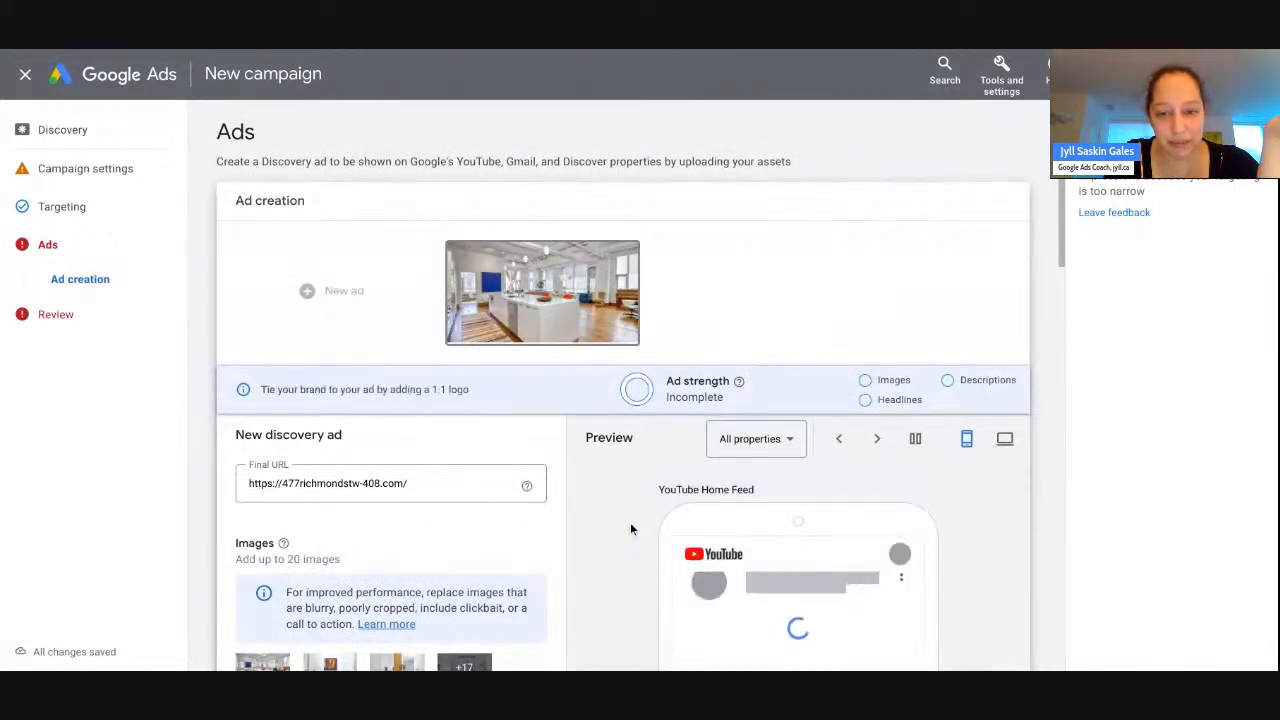
pyautogui.scroll(-3, 630, 522)
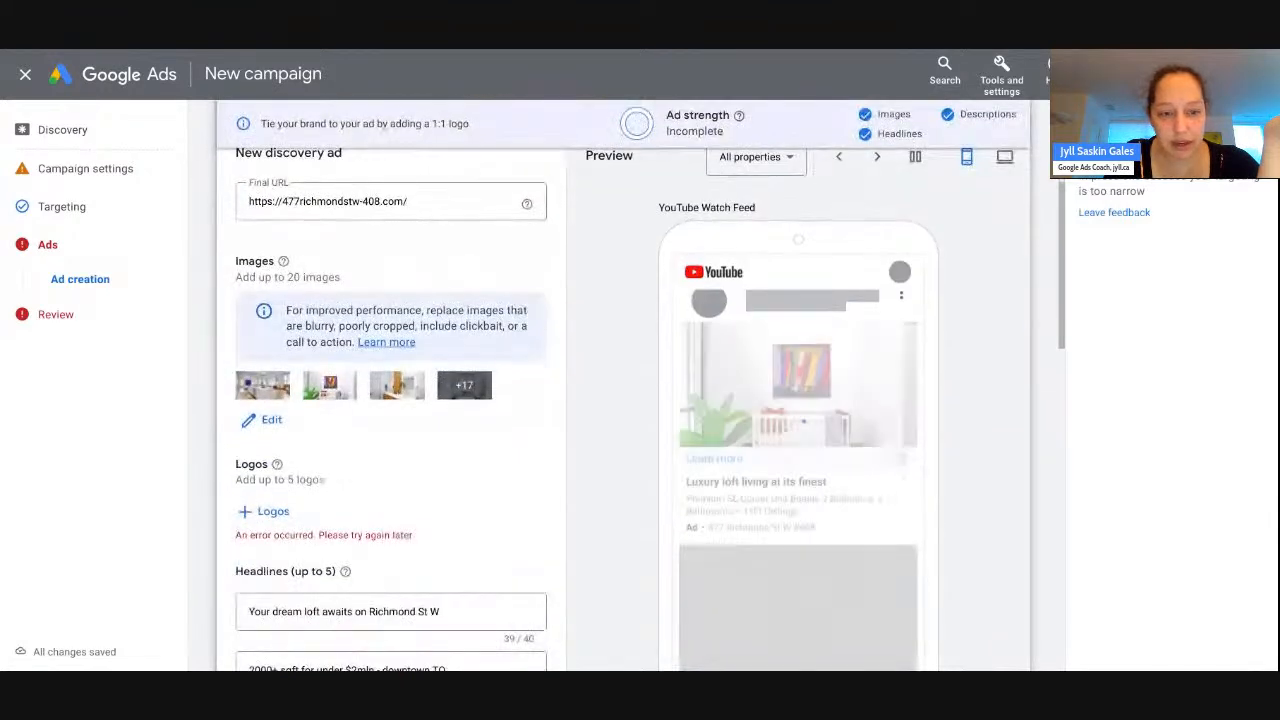
pyautogui.click(273, 512)
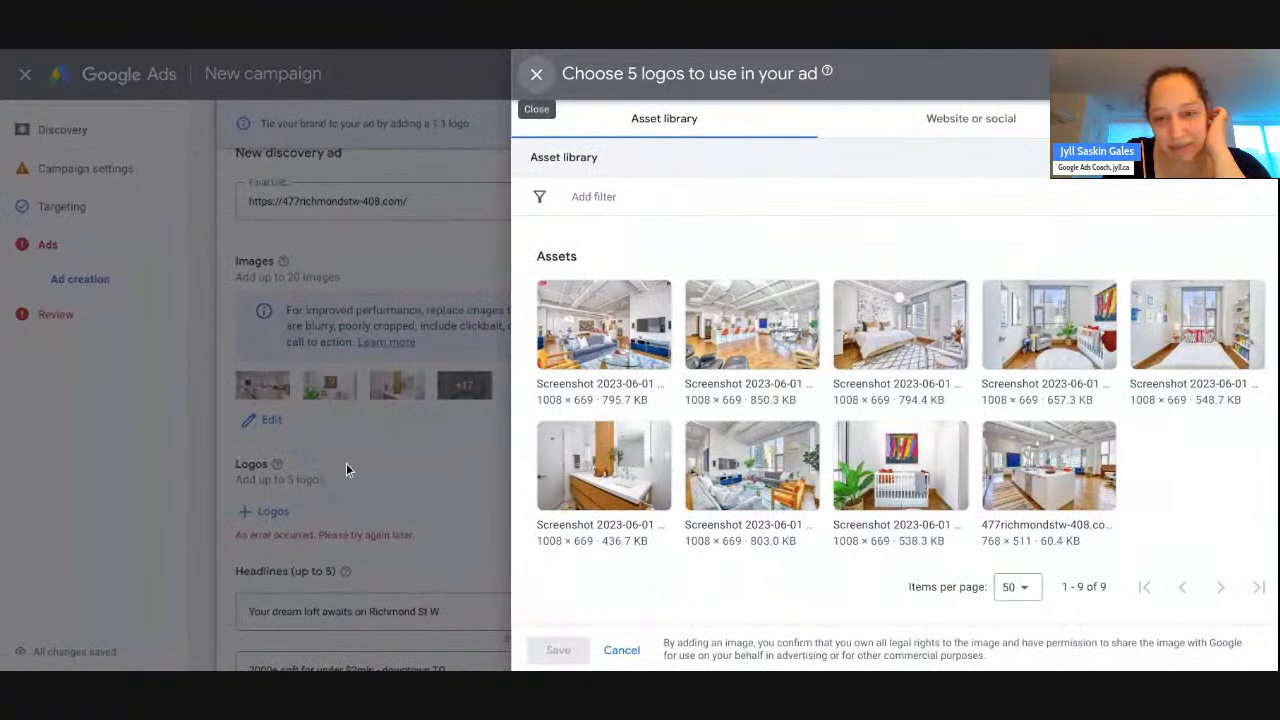
pyautogui.click(705, 315)
pyautogui.moveTo(725, 352); pyautogui.dragTo(680, 334)
pyautogui.click(570, 651)
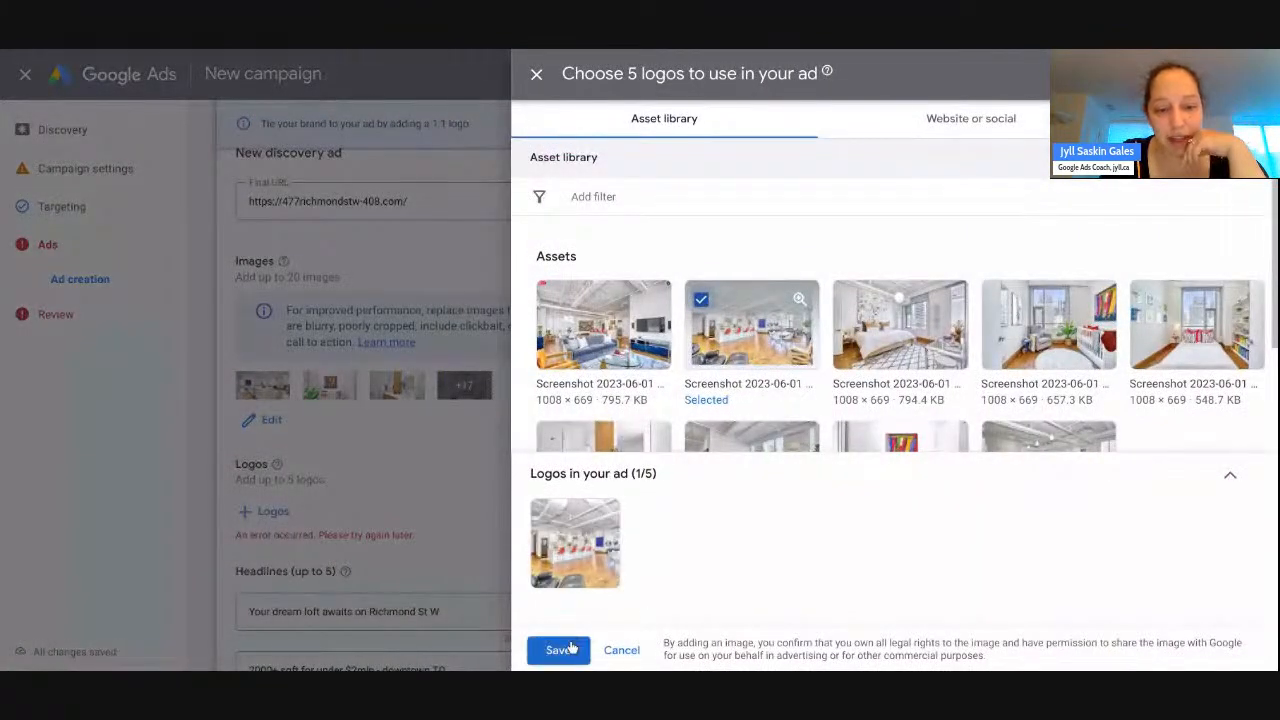
pyautogui.click(568, 649)
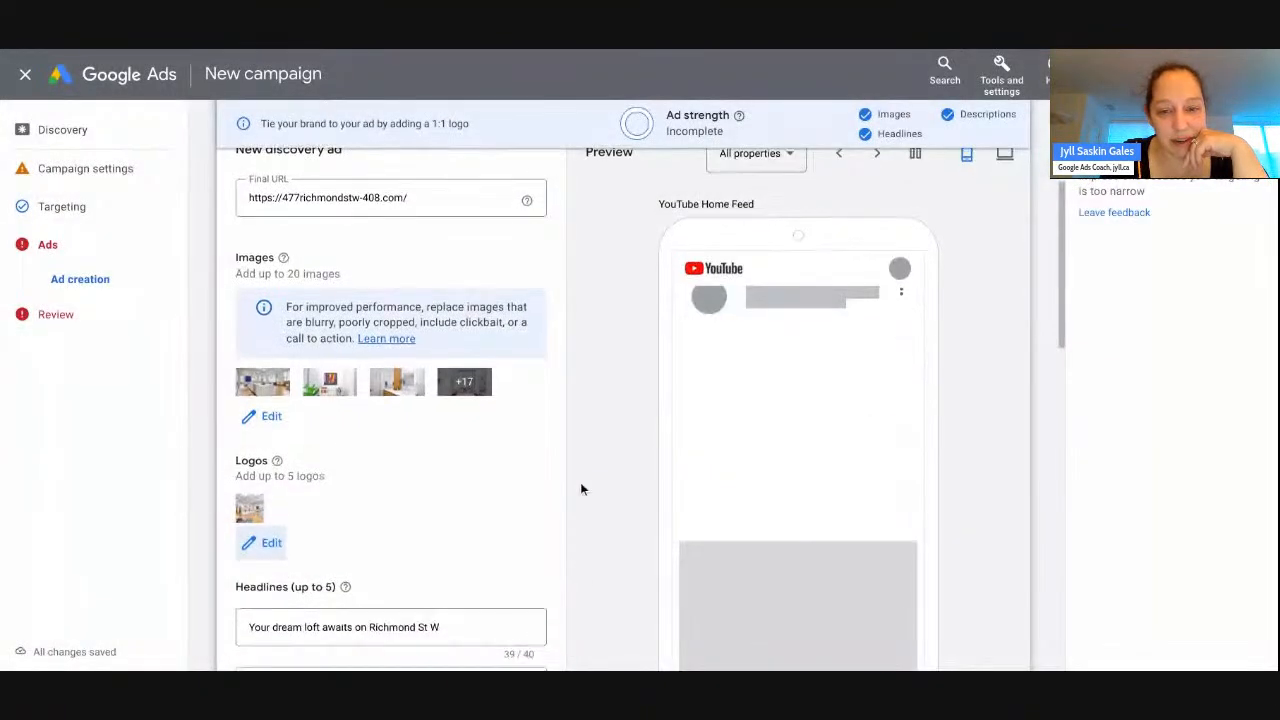
# - Apply the ad changes and return to the Campaign Review
pyautogui.scroll(-1, 580, 489)
pyautogui.scroll(-3, 580, 489)
pyautogui.scroll(-10, 580, 489)
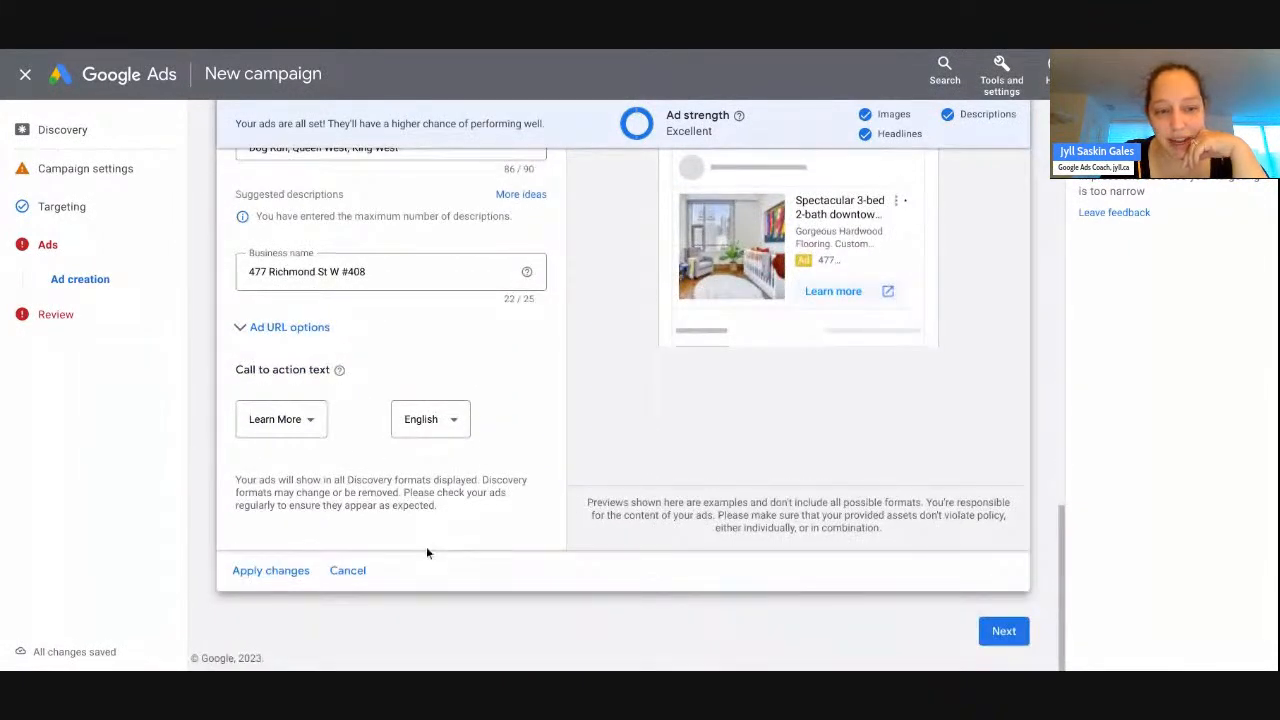
pyautogui.click(265, 573)
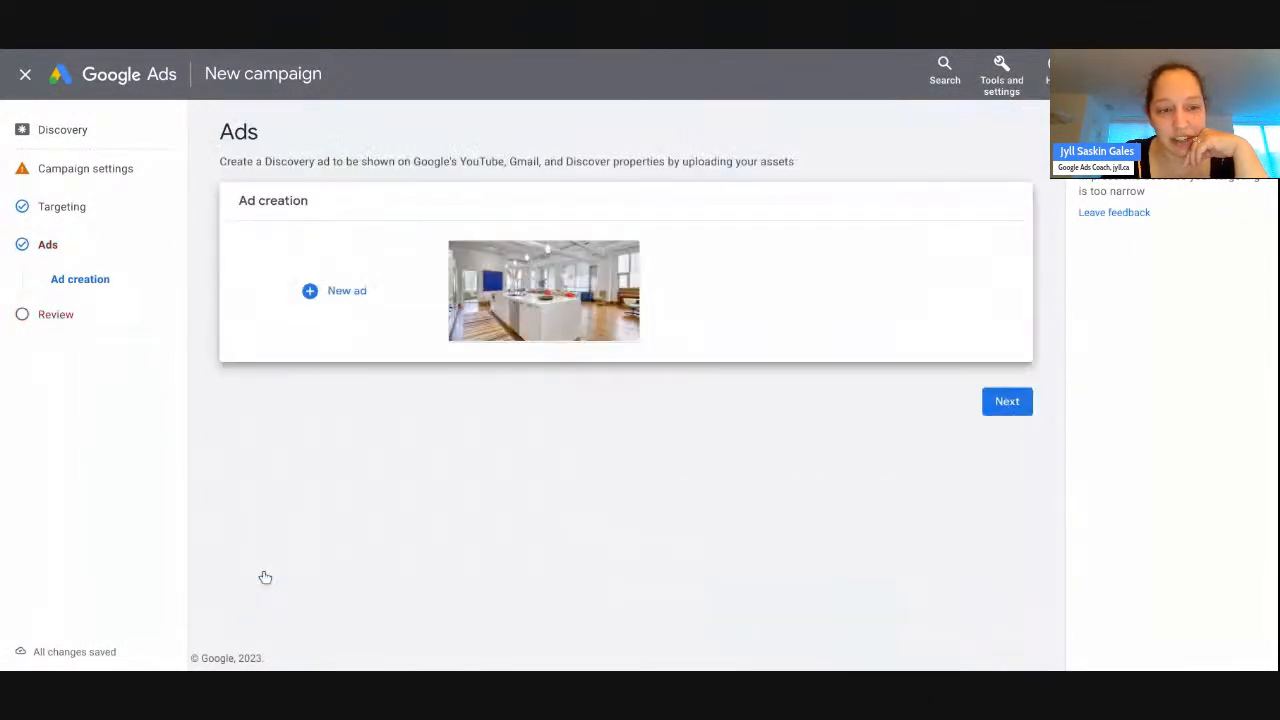
pyautogui.click(1008, 402)
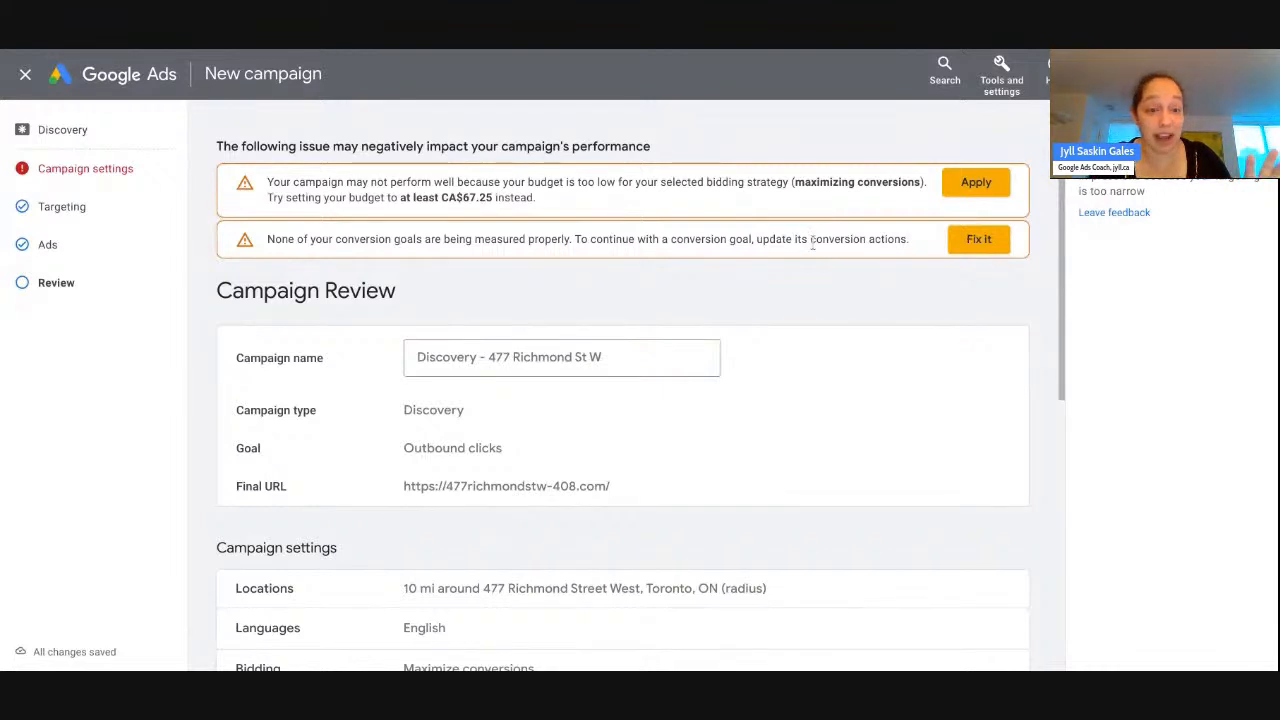
# - Rename 'Ad group 1' to 'Custom Segments' on the Review page
pyautogui.scroll(-5, 811, 243)
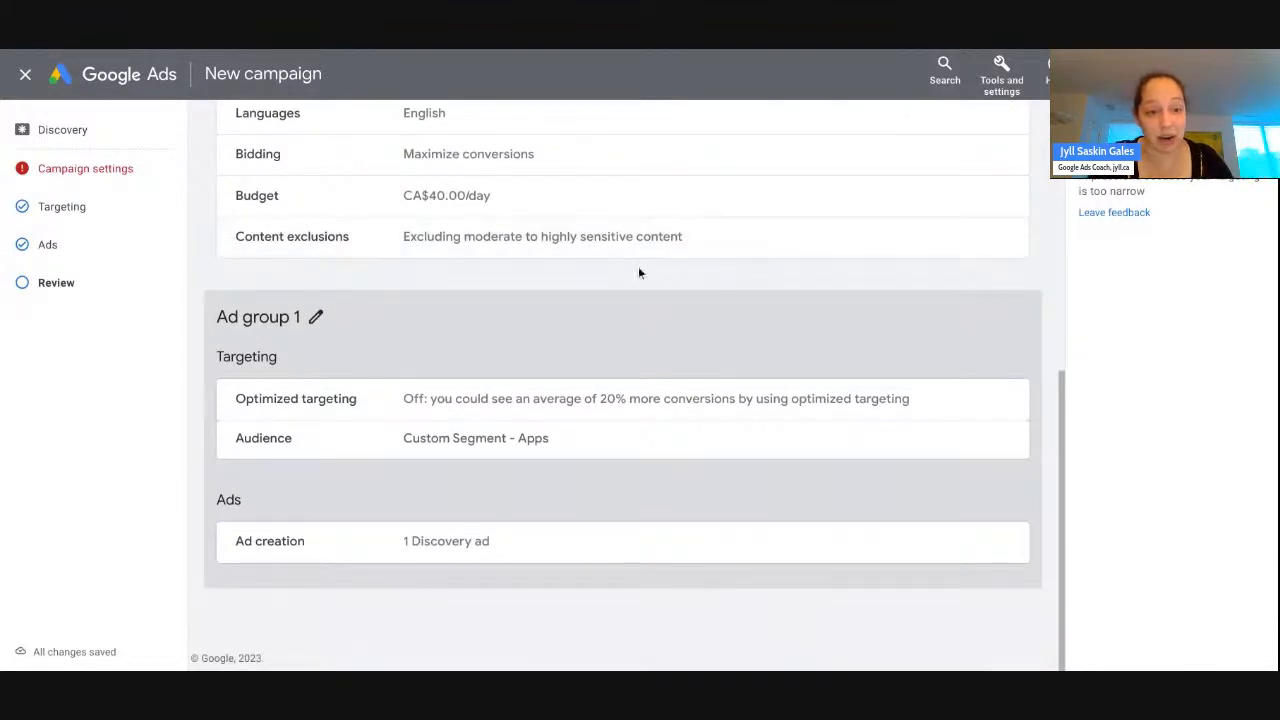
pyautogui.click(316, 318)
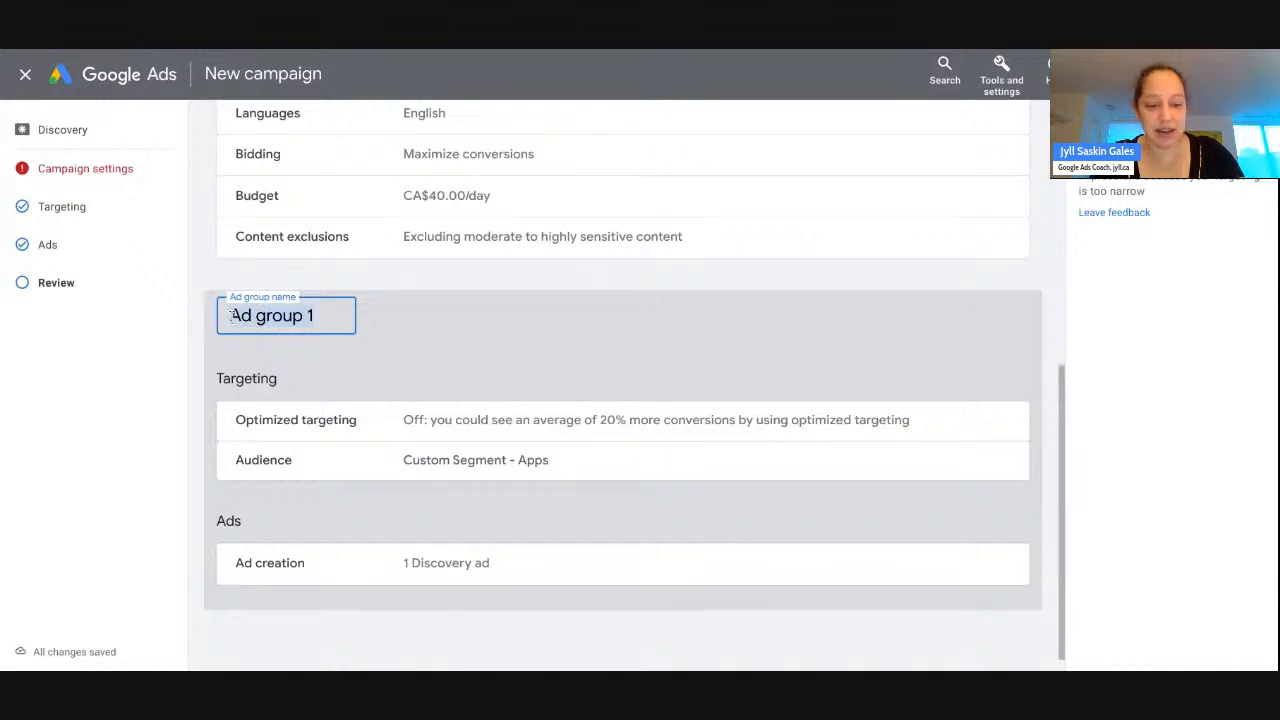
pyautogui.write('Custom S')
pyautogui.write('egments')
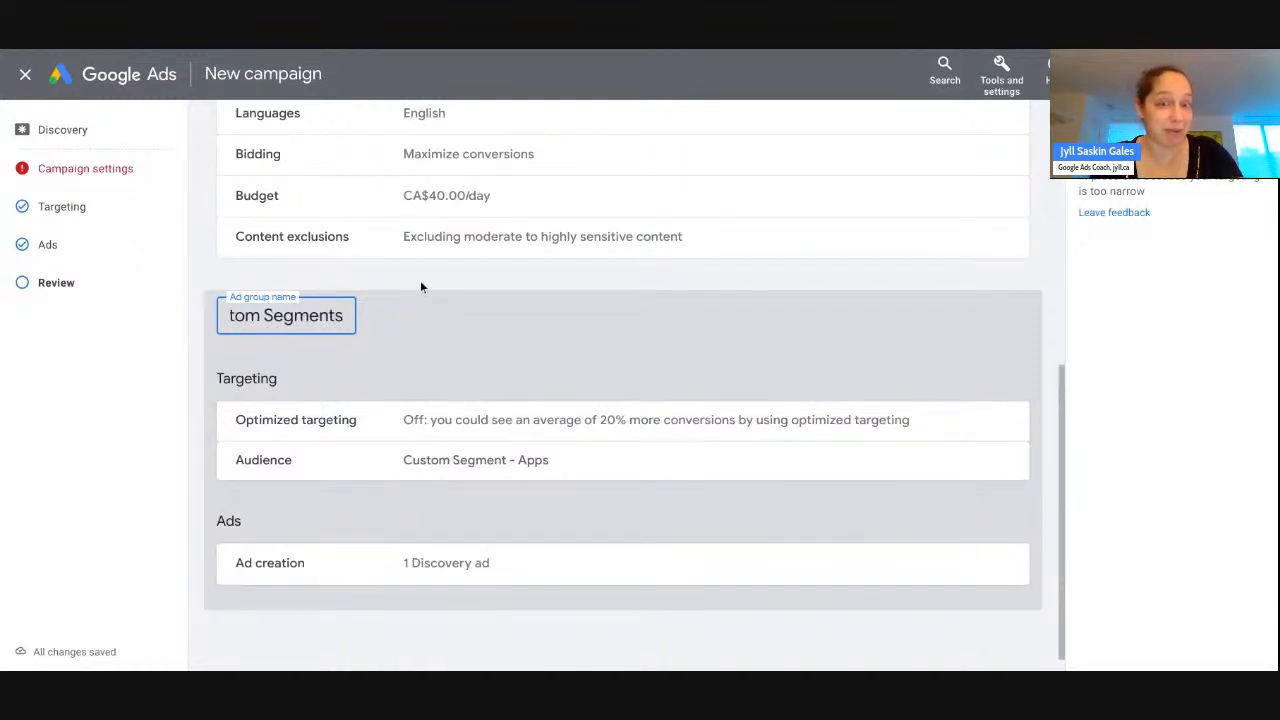
pyautogui.click(421, 287)
pyautogui.scroll(5, 594, 487)
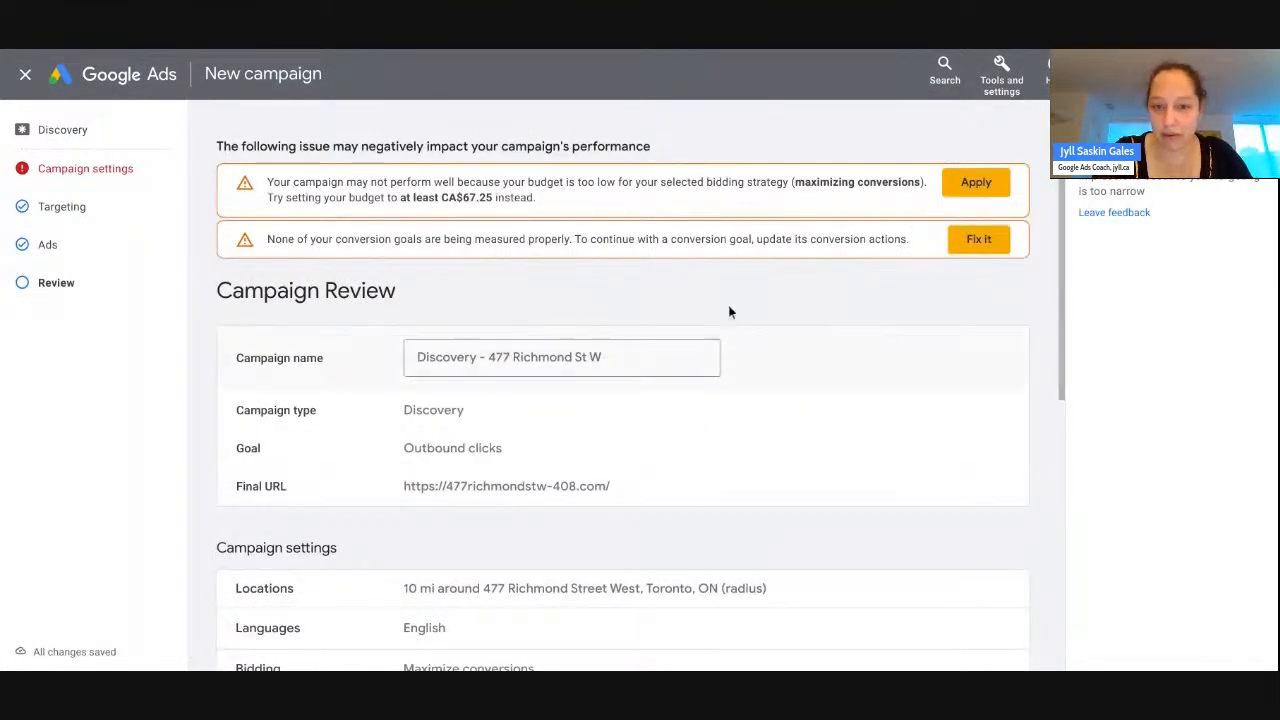
# - Scroll through the Campaign Review, then revisit the campaign settings page
pyautogui.scroll(-5, 749, 277)
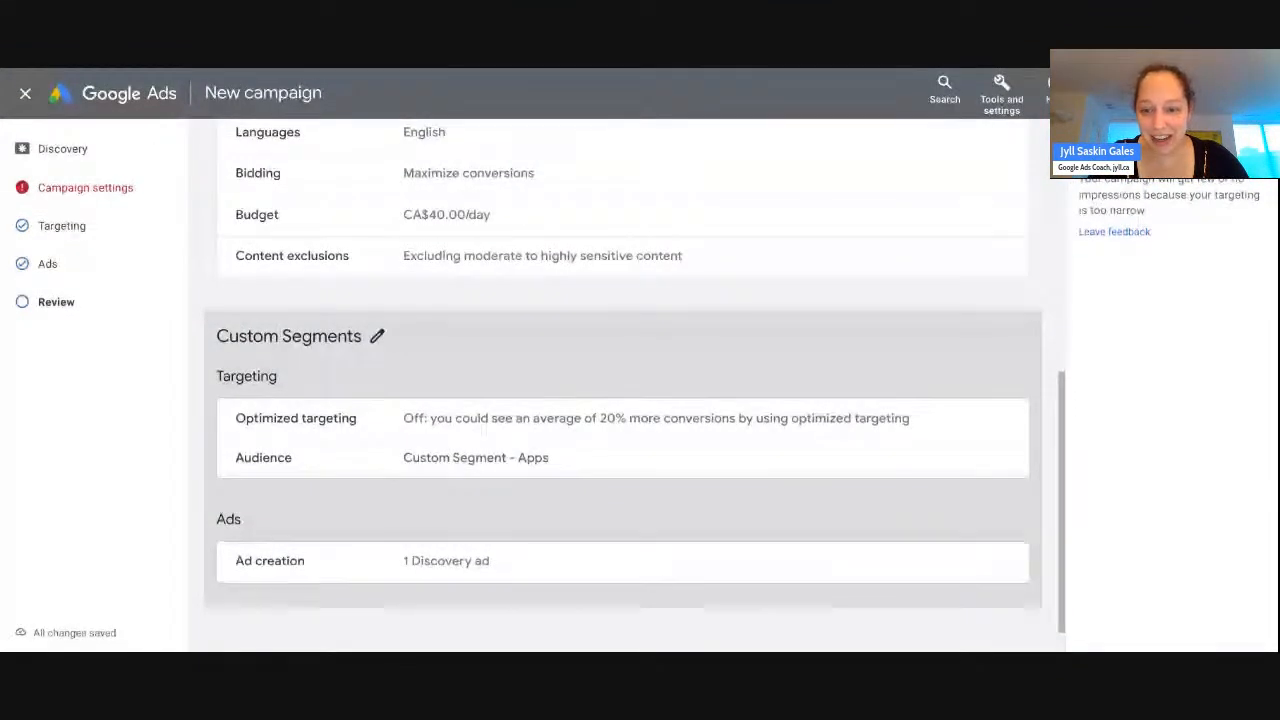
pyautogui.scroll(-1, 875, 265)
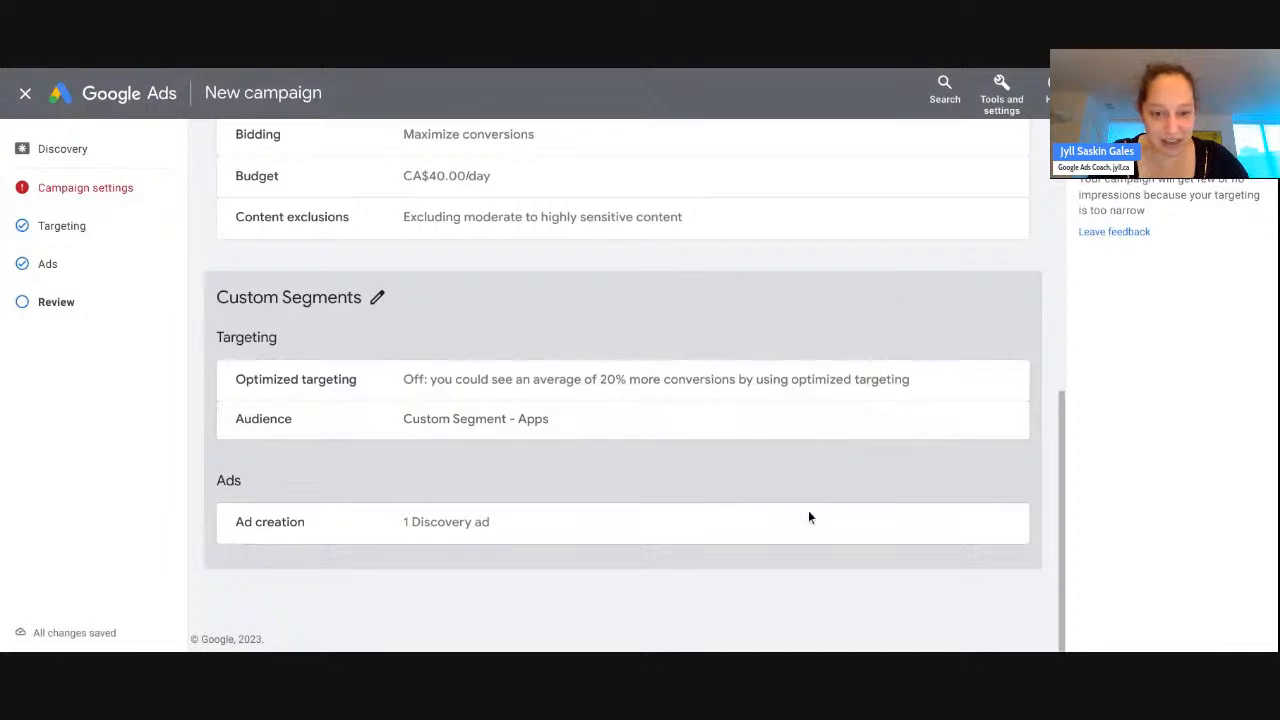
pyautogui.scroll(5, 787, 599)
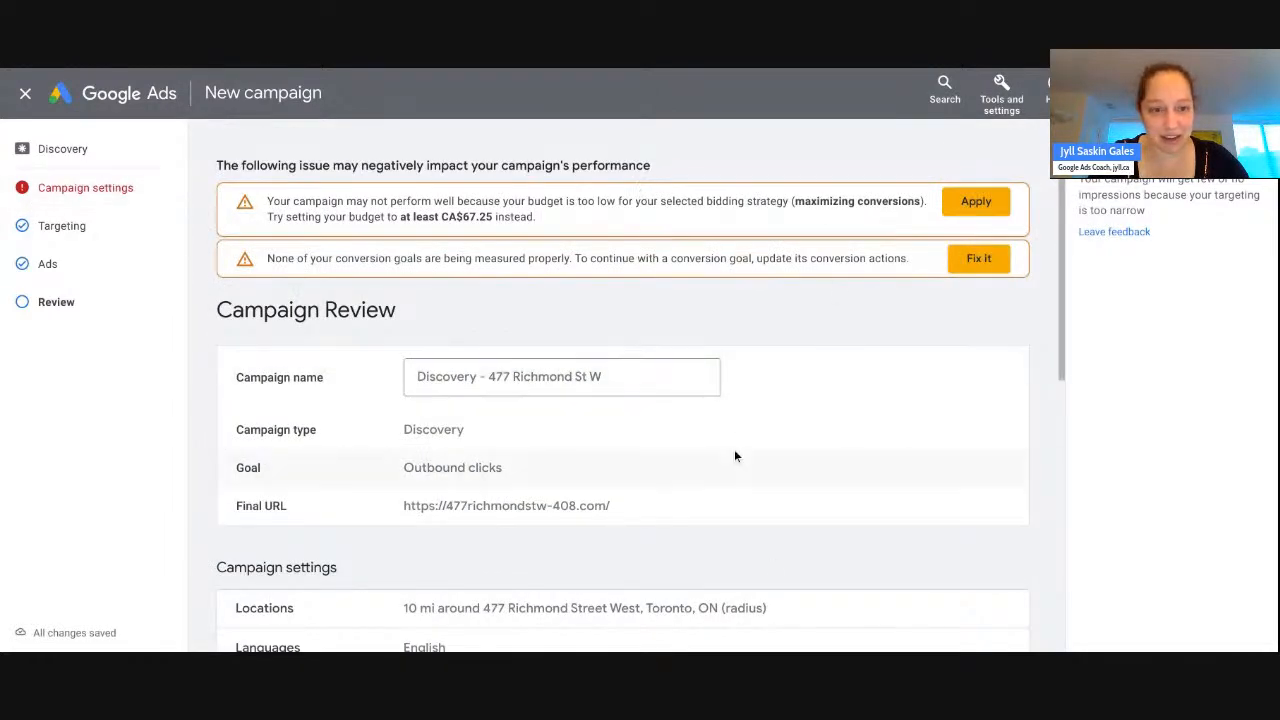
pyautogui.scroll(-5, 734, 454)
pyautogui.scroll(5, 734, 449)
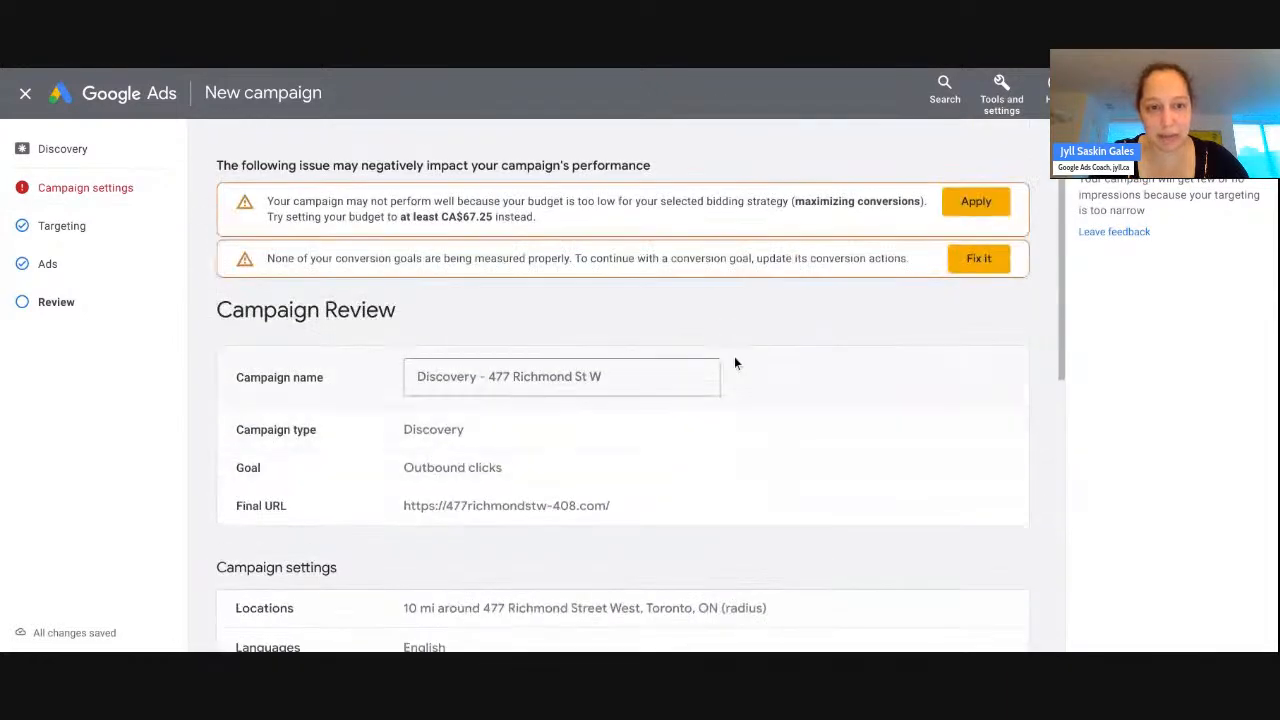
pyautogui.click(85, 190)
pyautogui.moveTo(480, 368)
pyautogui.scroll(-2, 794, 228)
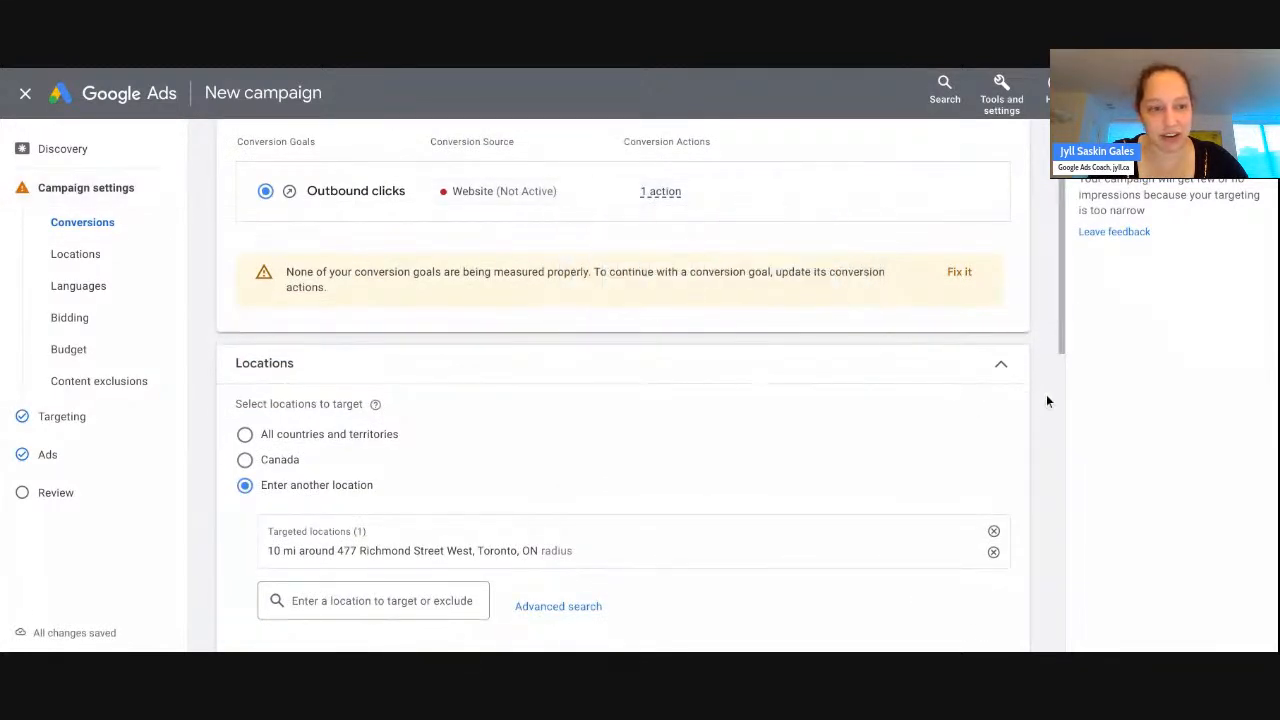
pyautogui.scroll(-7, 1046, 396)
pyautogui.scroll(-2, 1047, 400)
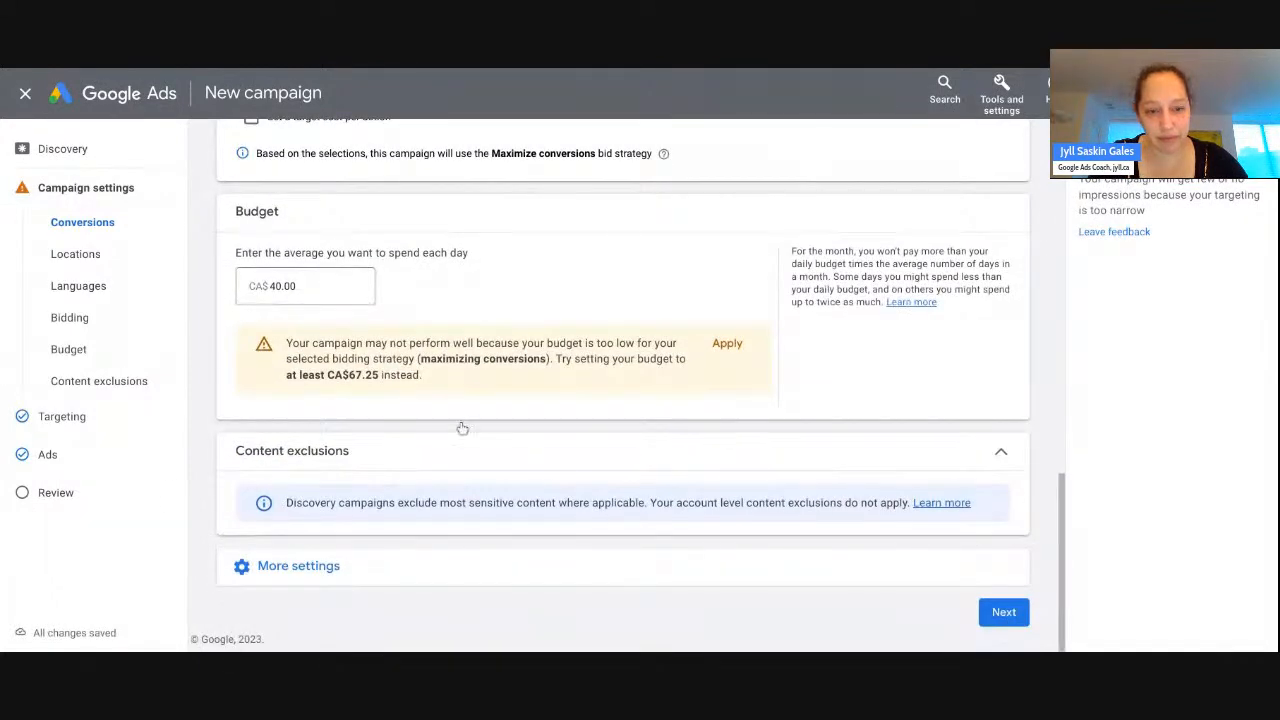
# - Return to the Review step and check the settings, Custom Segments audience and ads
pyautogui.click(115, 499)
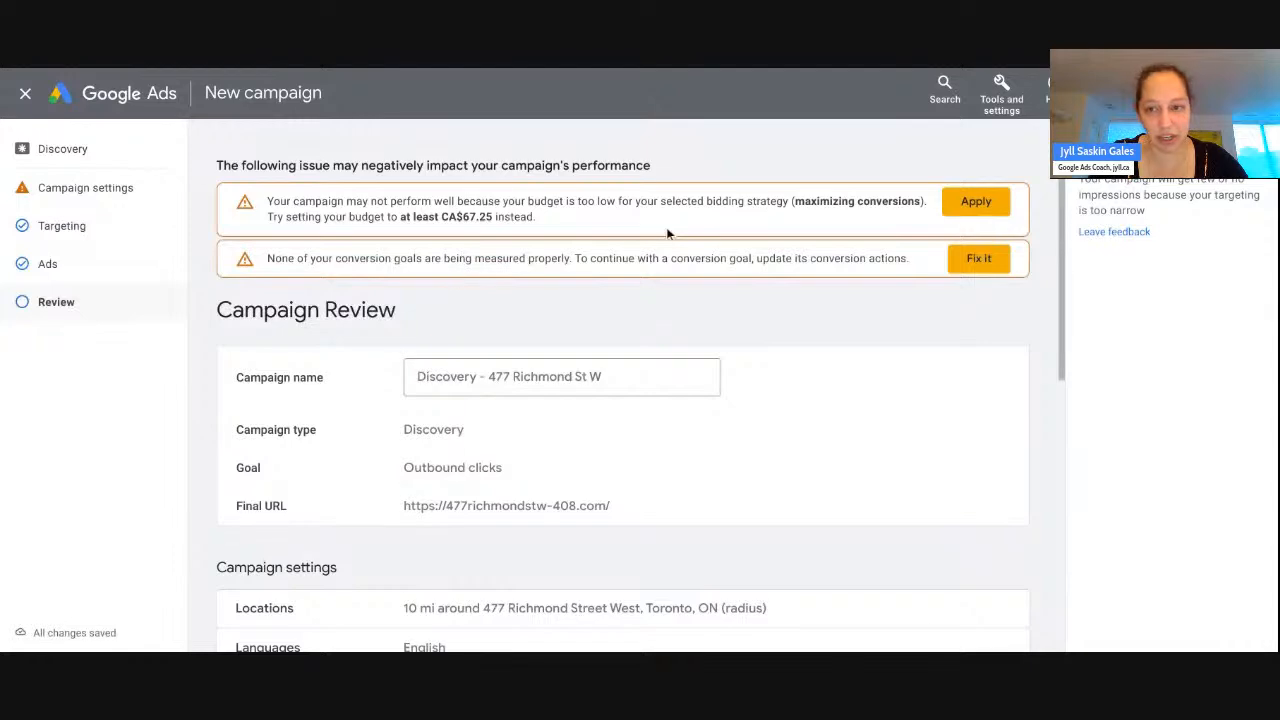
pyautogui.scroll(-5, 678, 226)
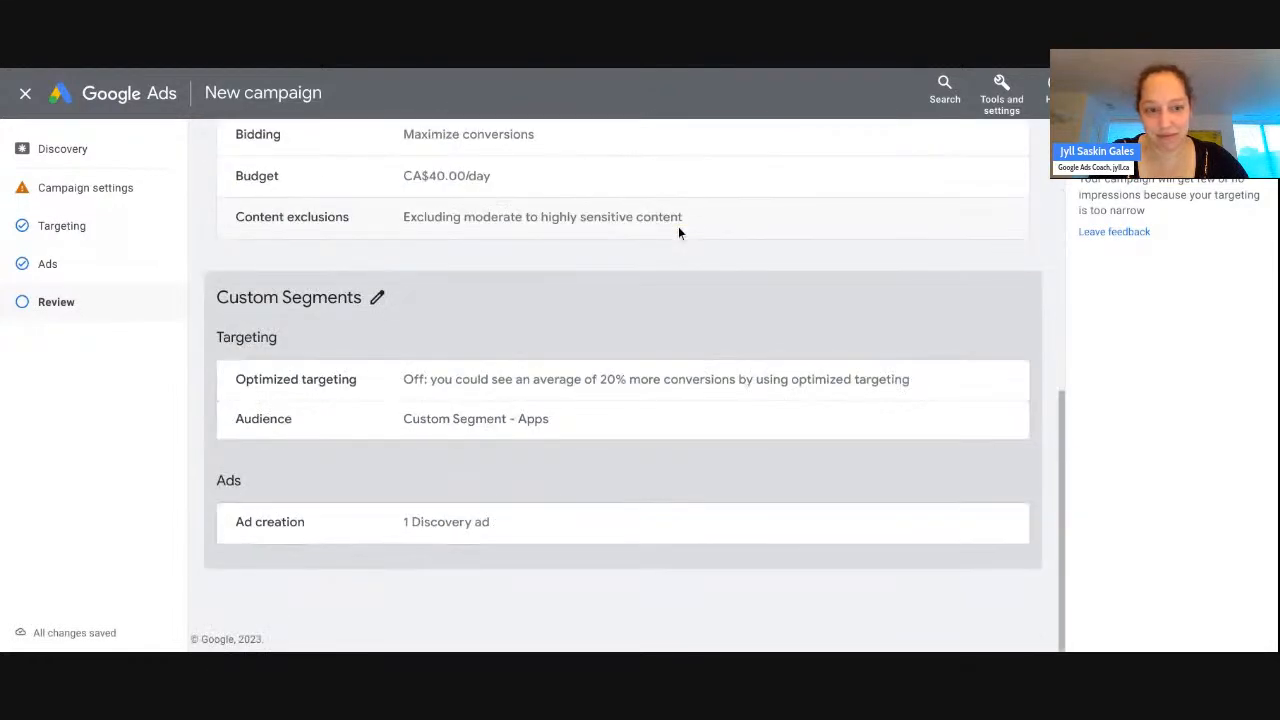
pyautogui.scroll(5, 678, 226)
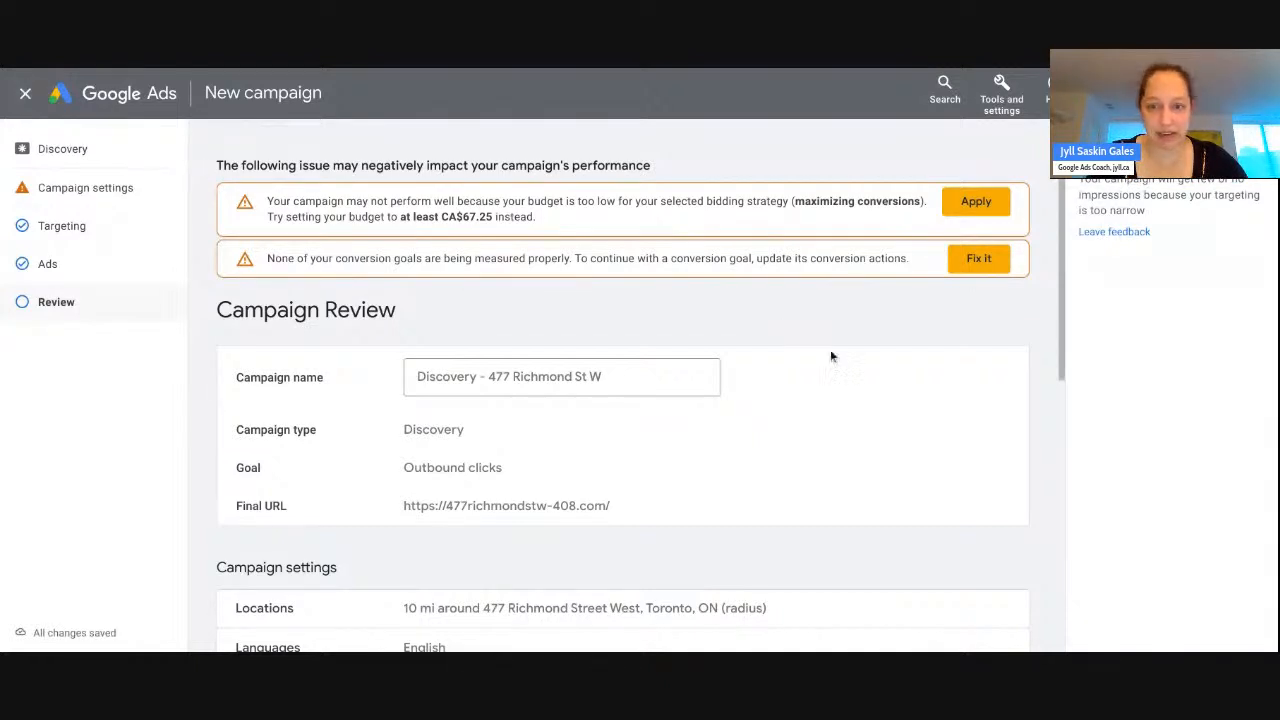
pyautogui.scroll(-5, 975, 323)
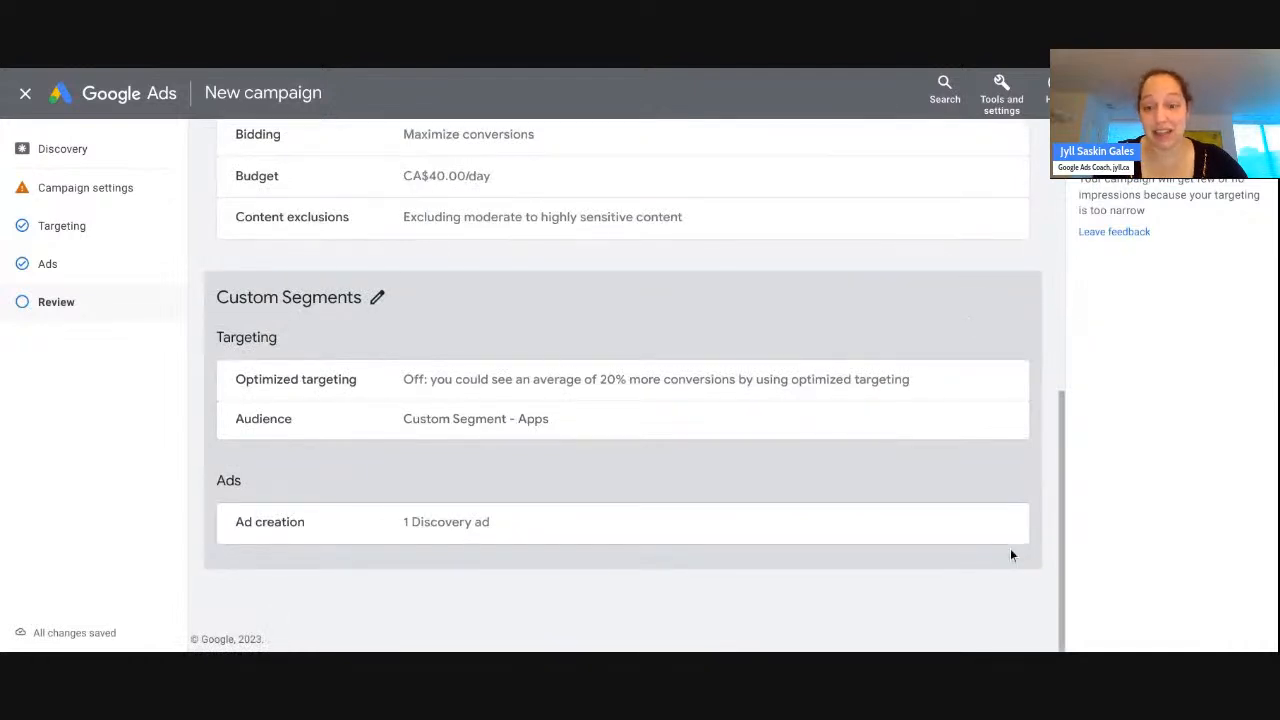
pyautogui.scroll(5, 878, 629)
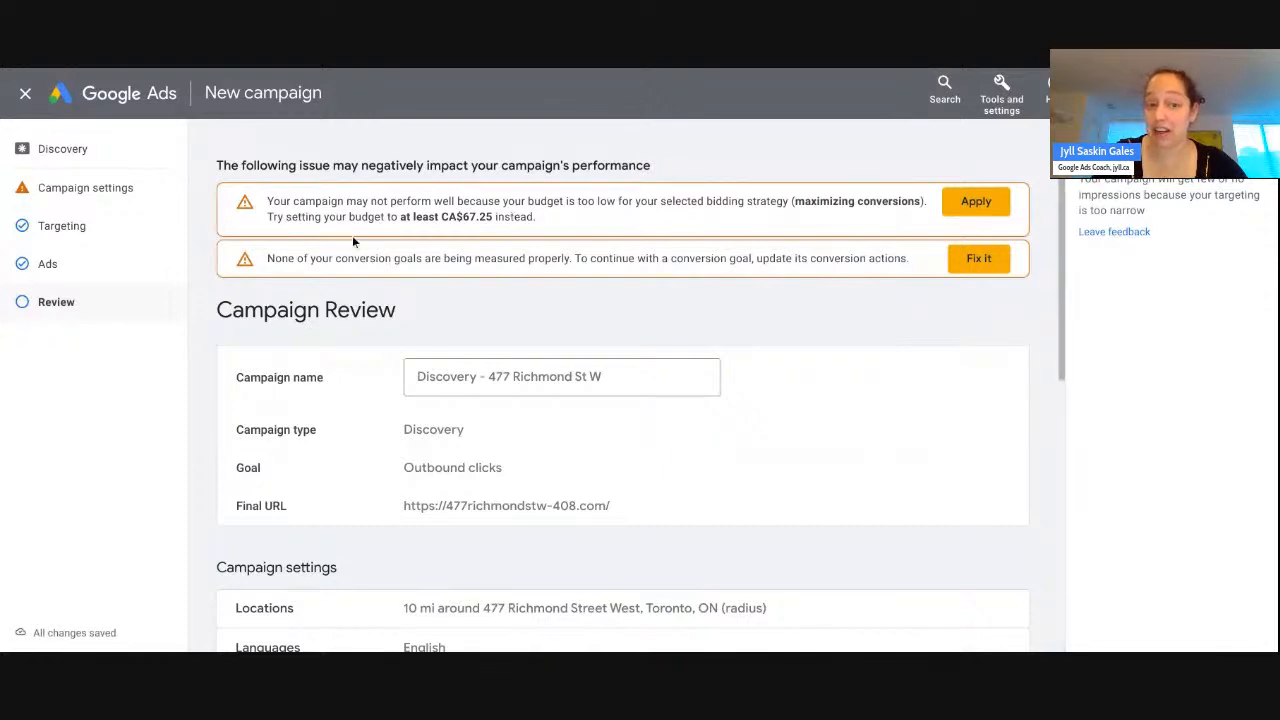
pyautogui.scroll(-5, 377, 257)
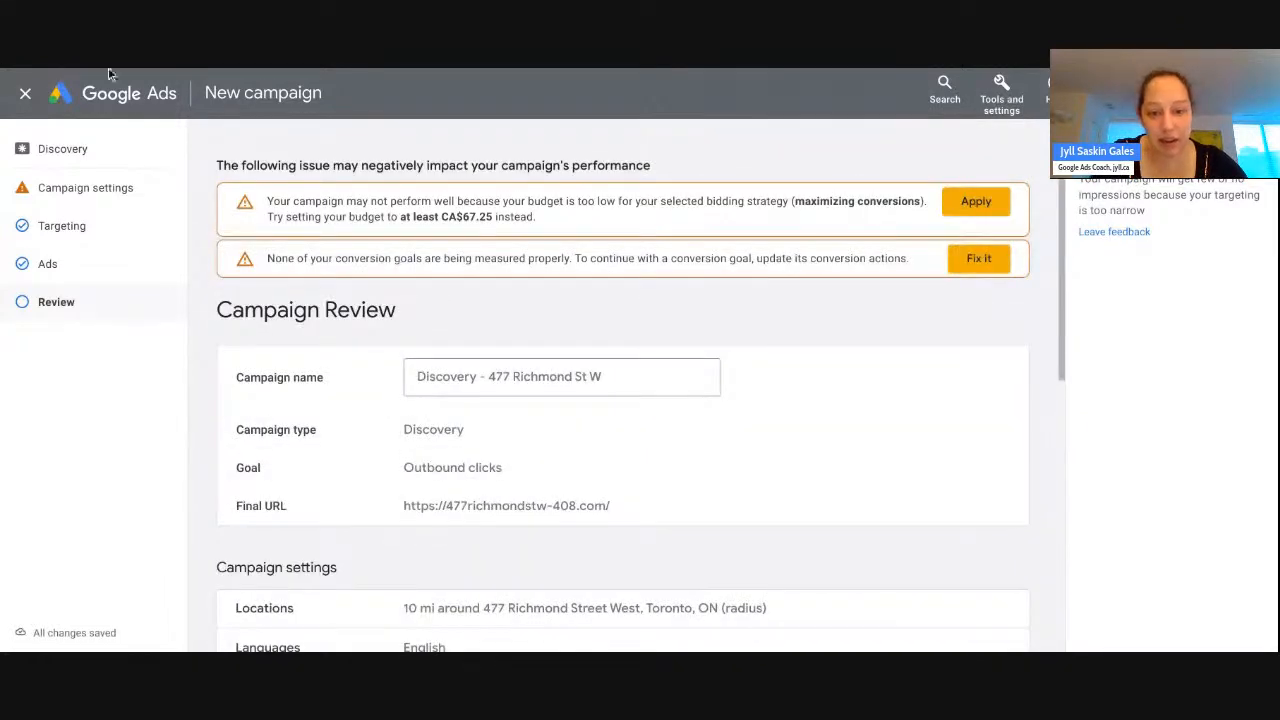
# - Stay in the draft, raise the daily budget to CA$67.25, and dismiss the conversion goals guide
pyautogui.click(25, 93)
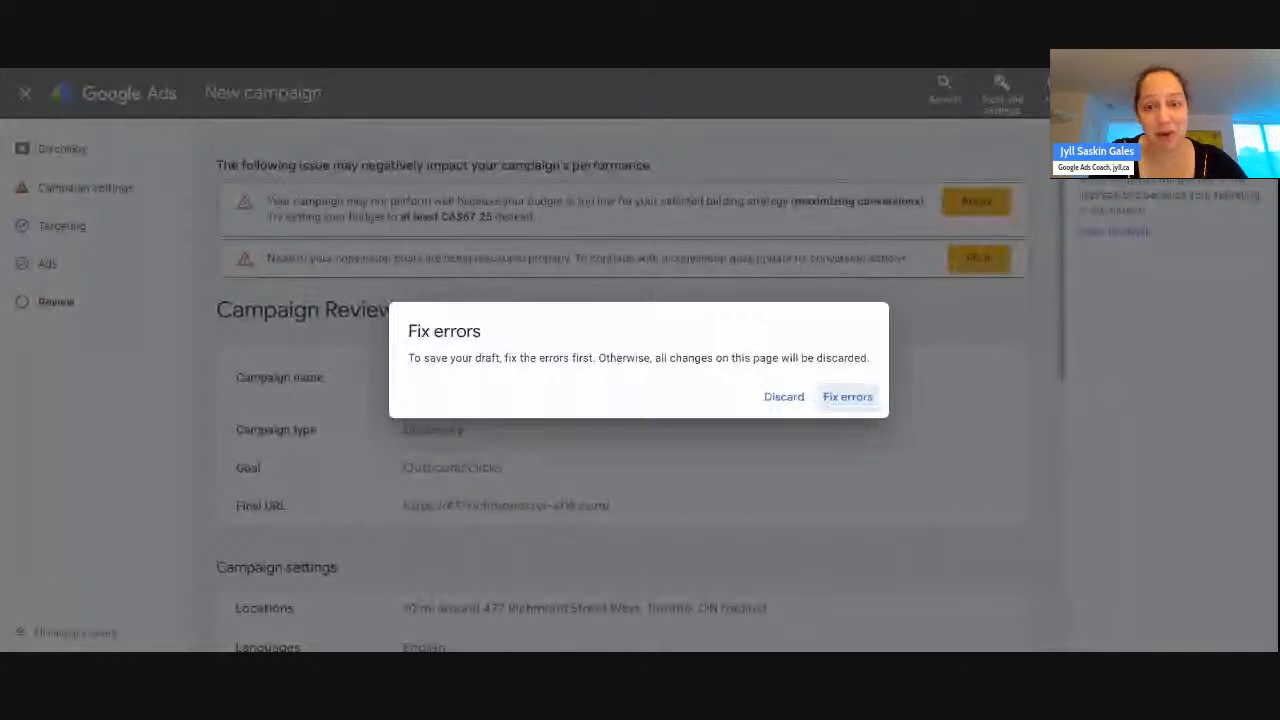
pyautogui.click(847, 397)
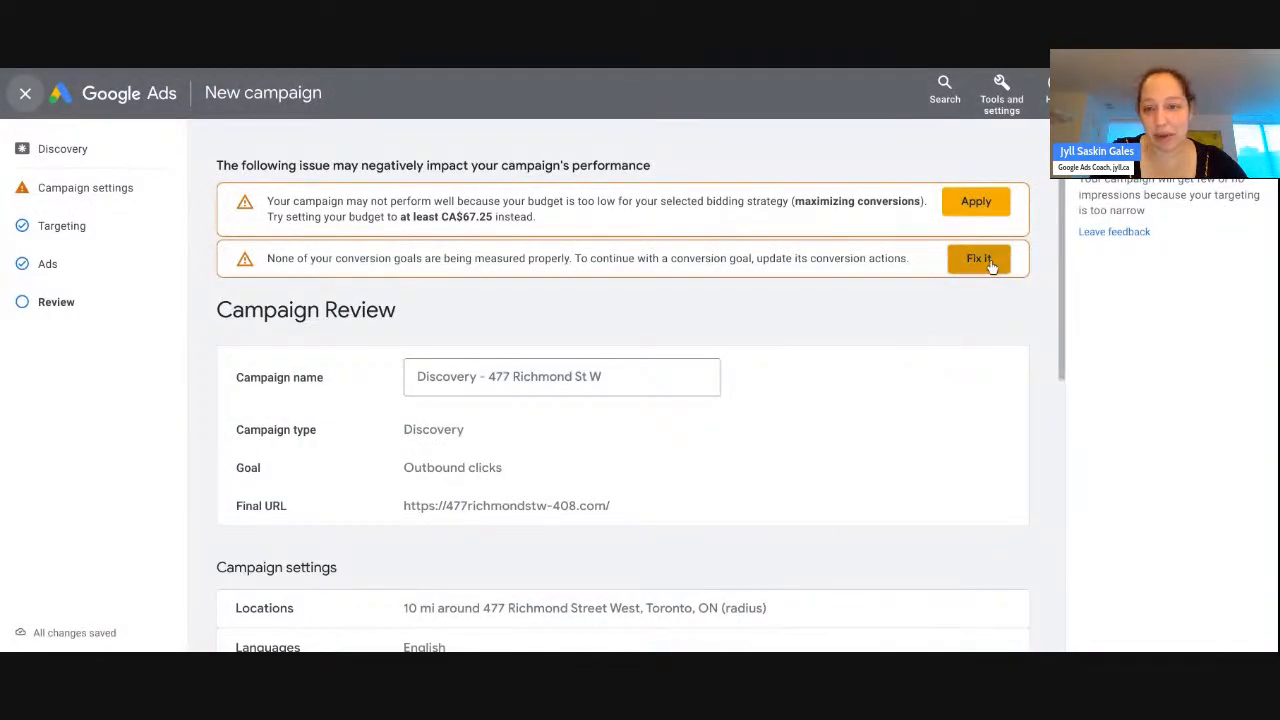
pyautogui.click(975, 205)
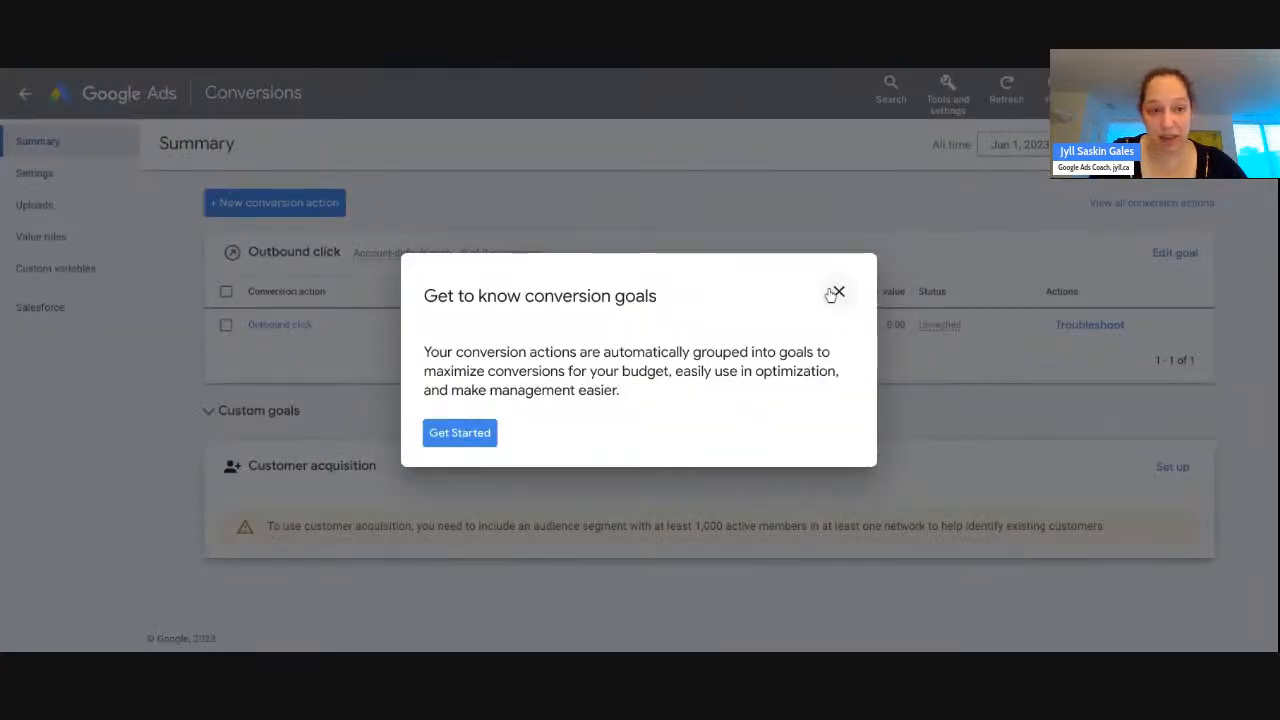
pyautogui.click(838, 291)
pyautogui.click(715, 394)
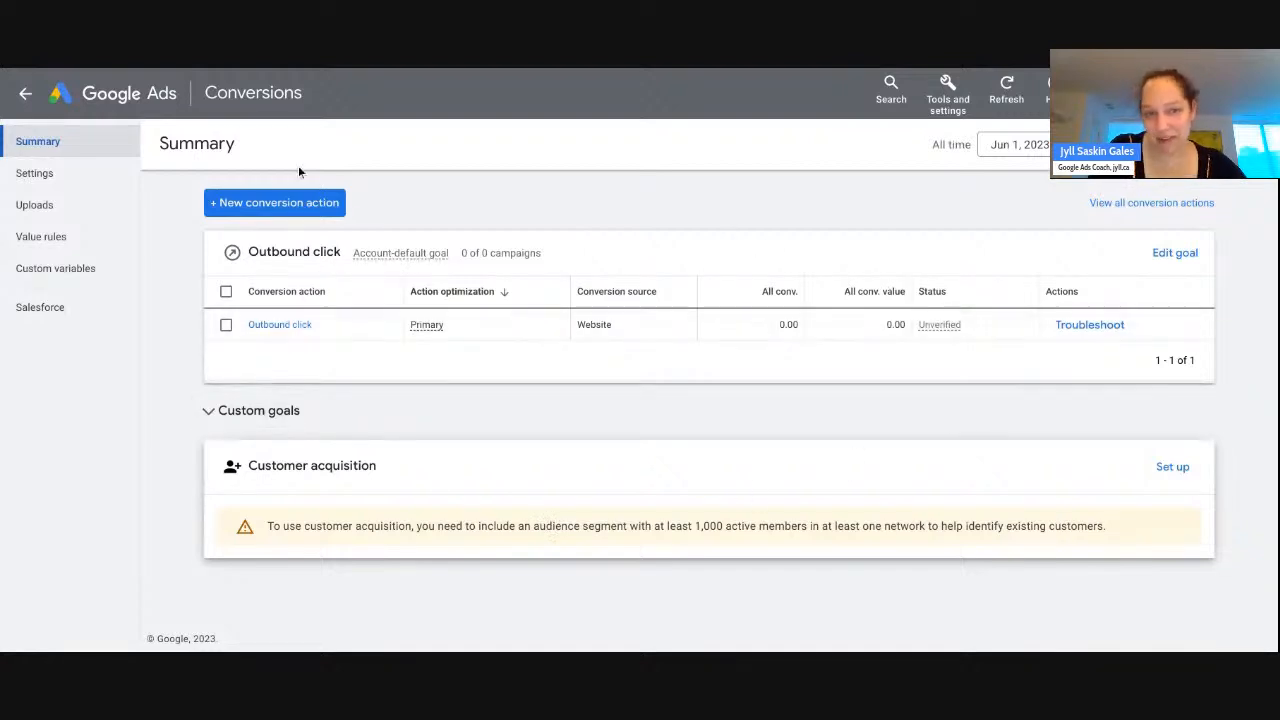
pyautogui.click(24, 95)
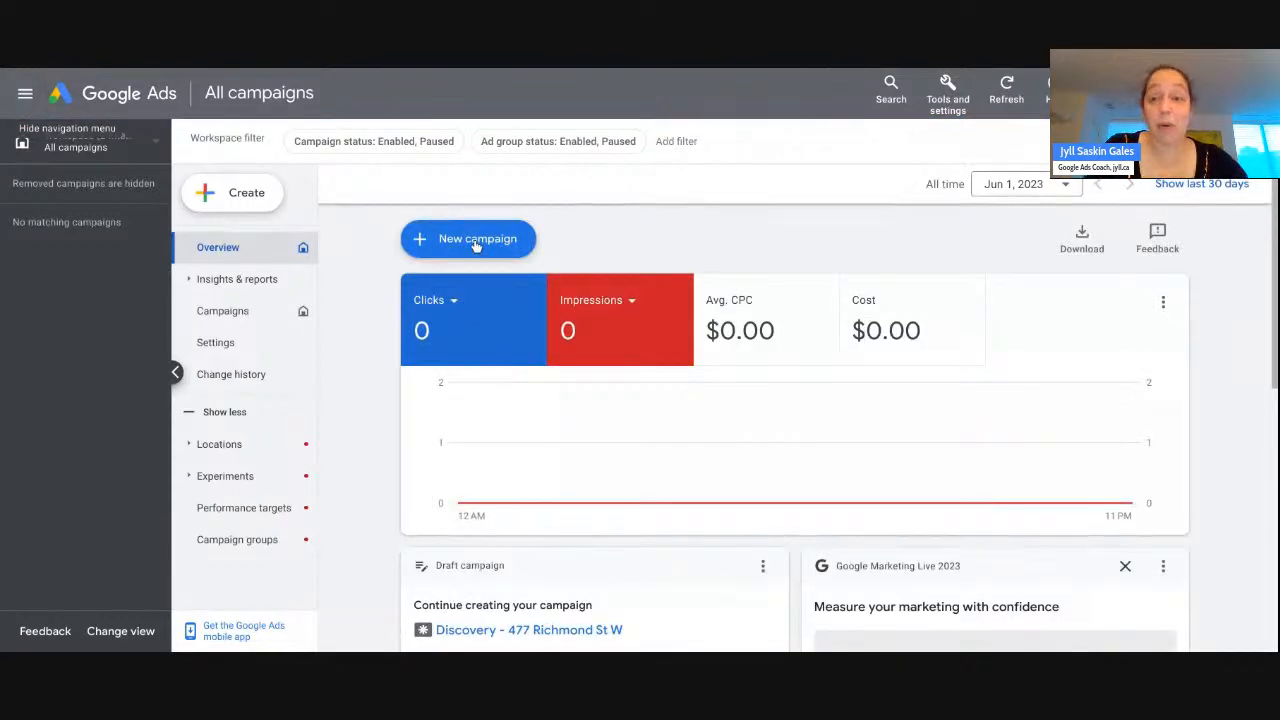
pyautogui.click(473, 242)
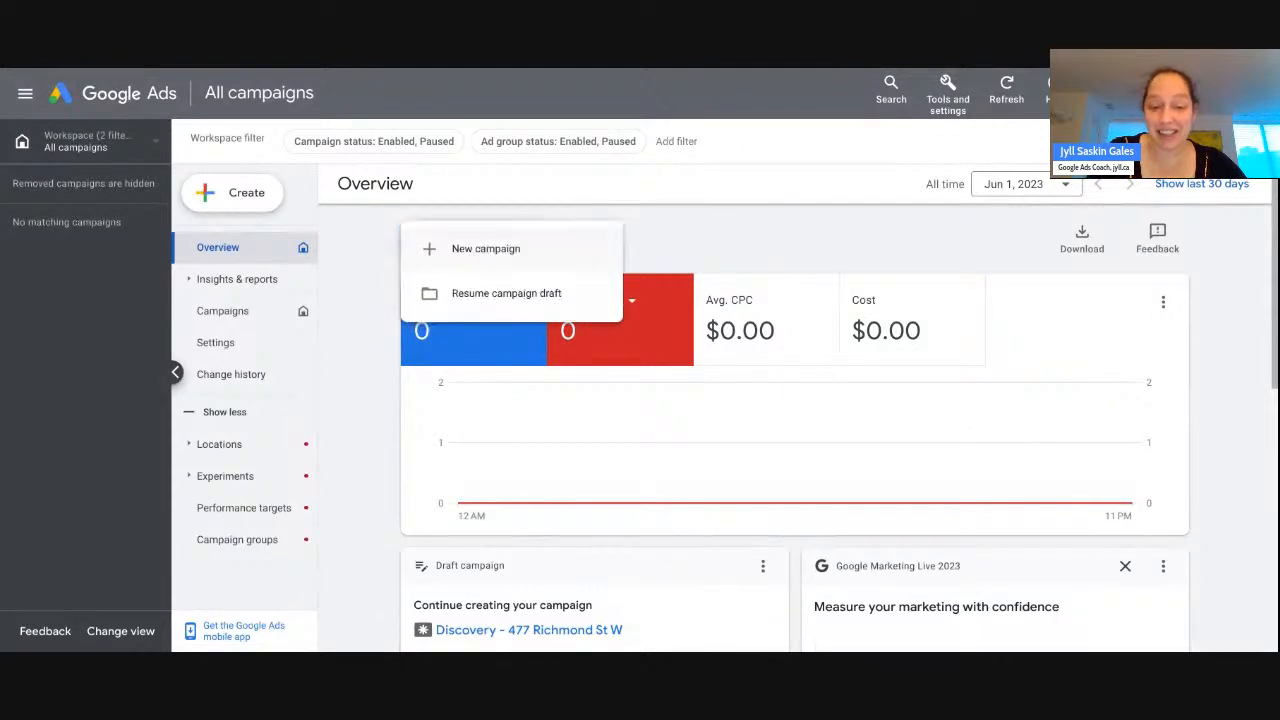
pyautogui.click(379, 447)
pyautogui.scroll(-2, 378, 447)
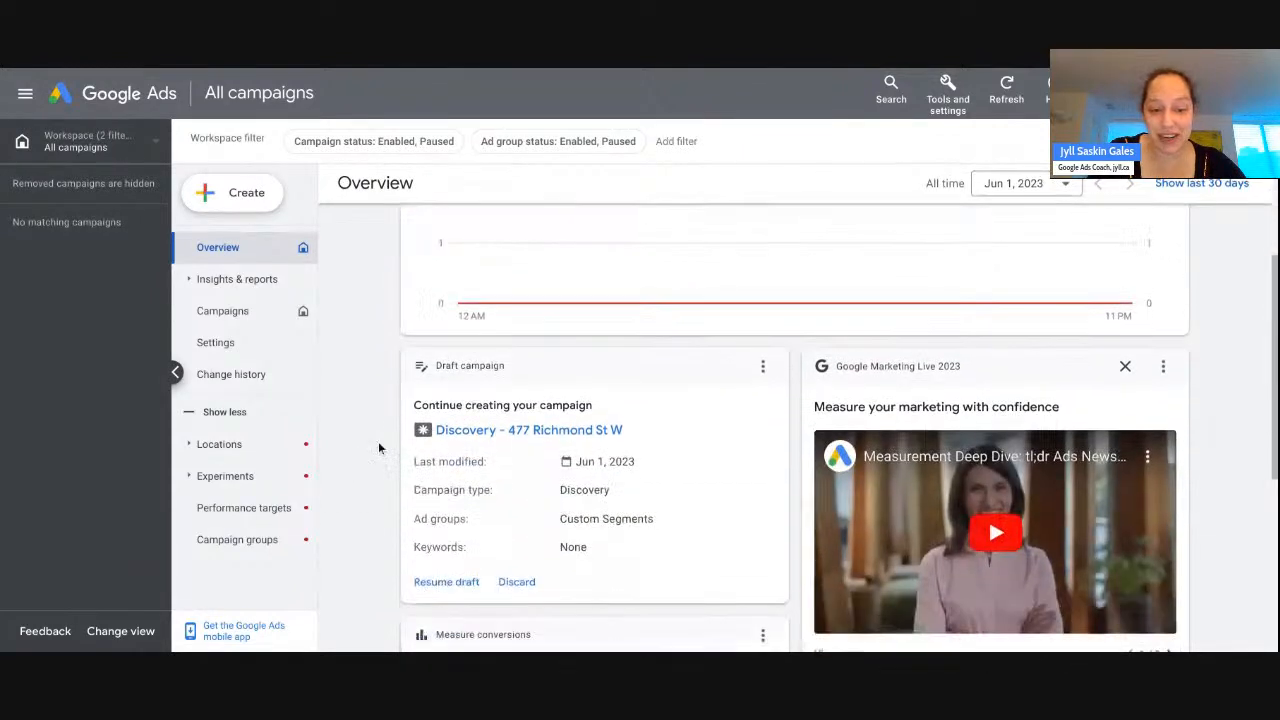
pyautogui.click(543, 434)
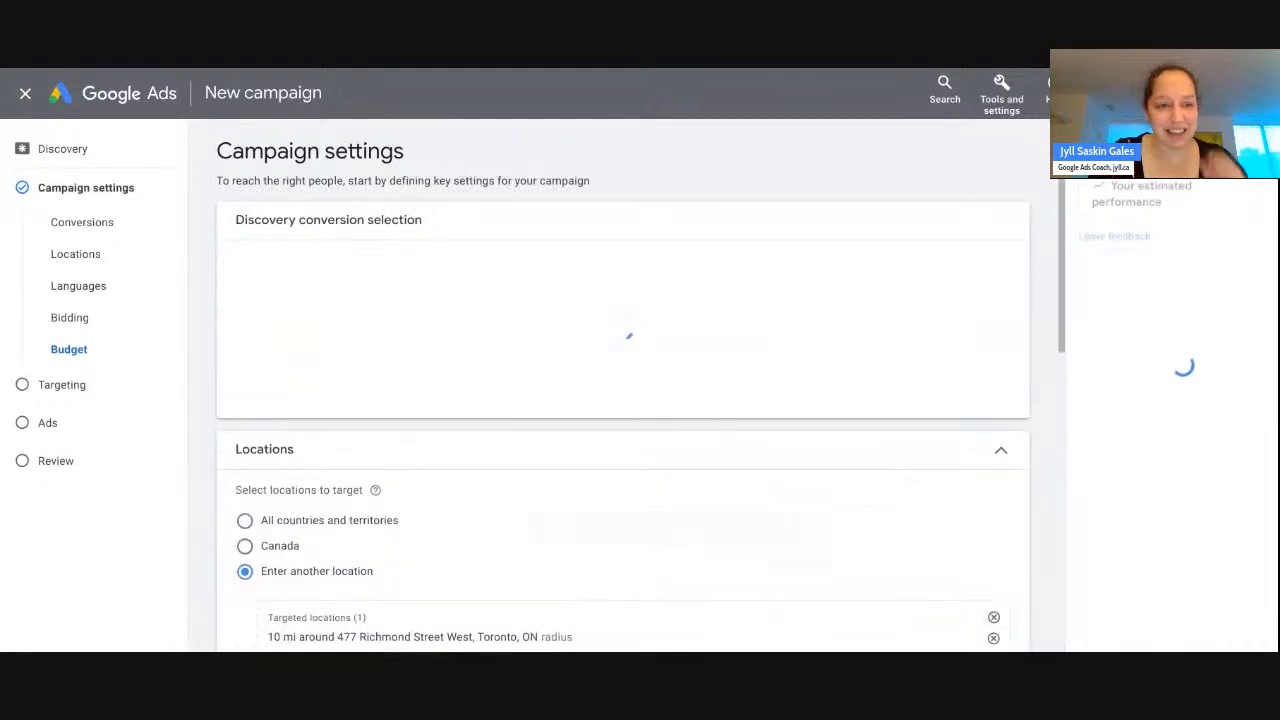
pyautogui.click(72, 466)
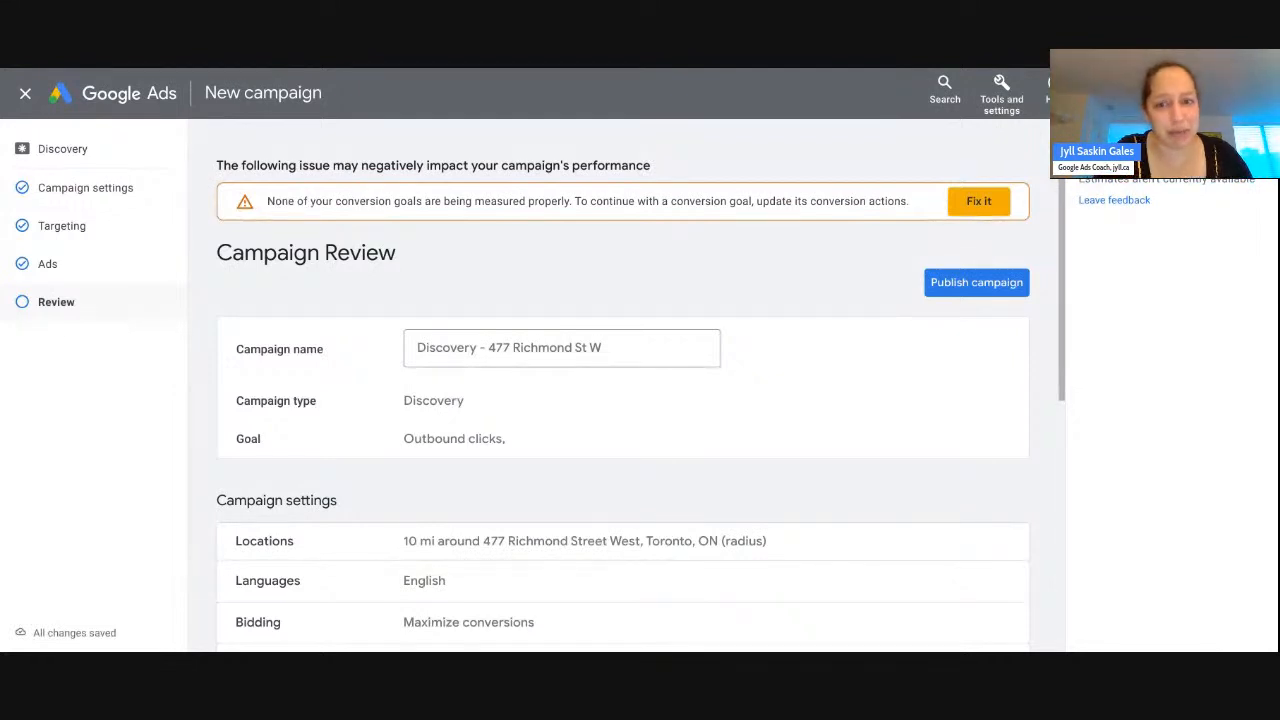
pyautogui.click(970, 290)
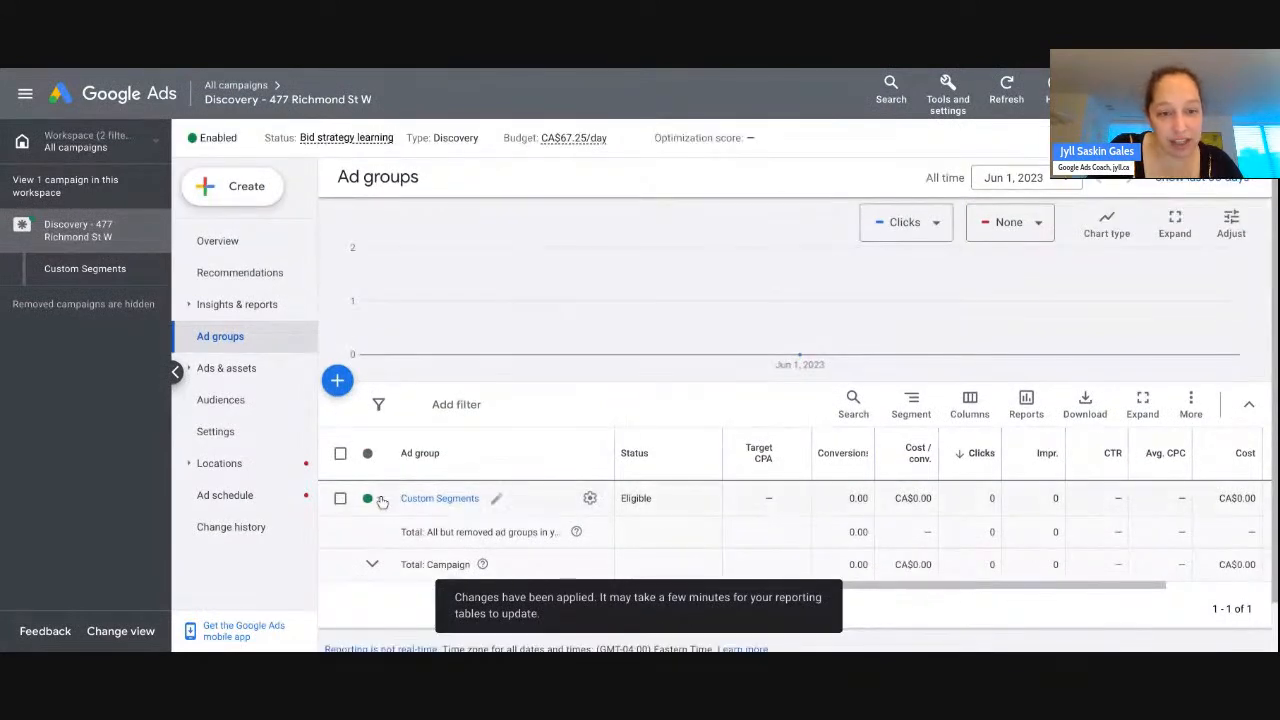
pyautogui.click(238, 140)
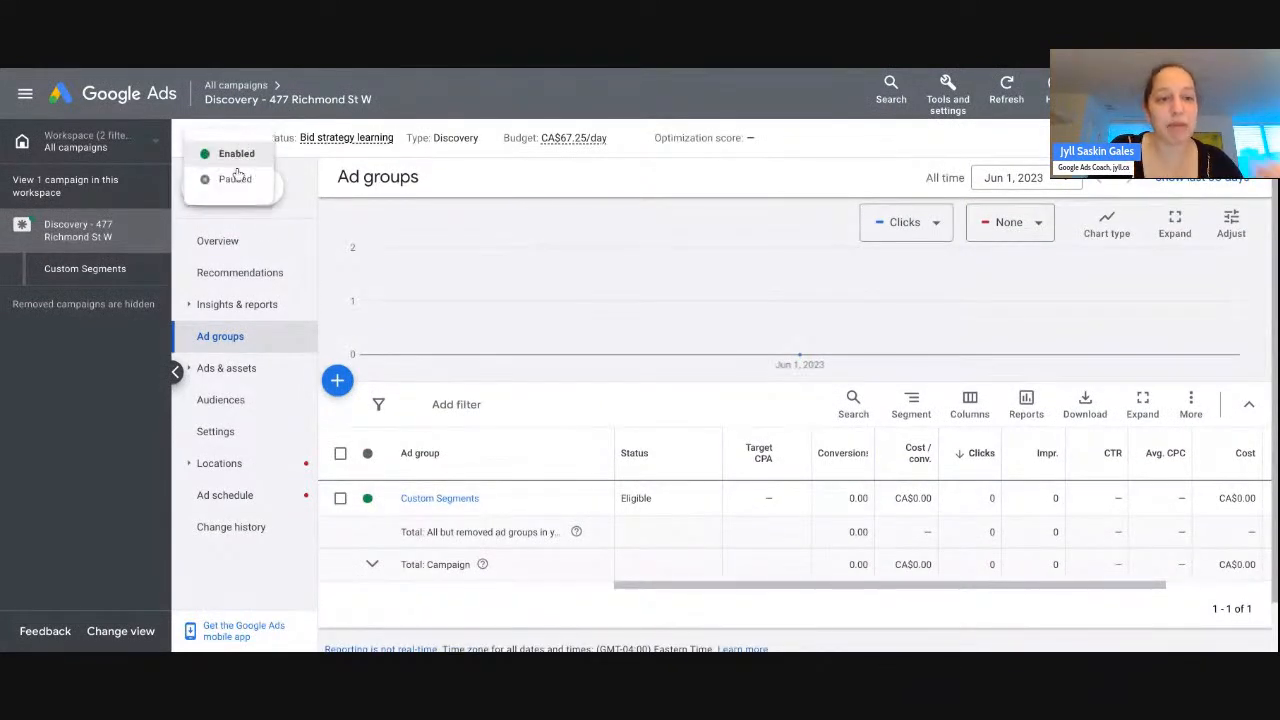
pyautogui.click(236, 179)
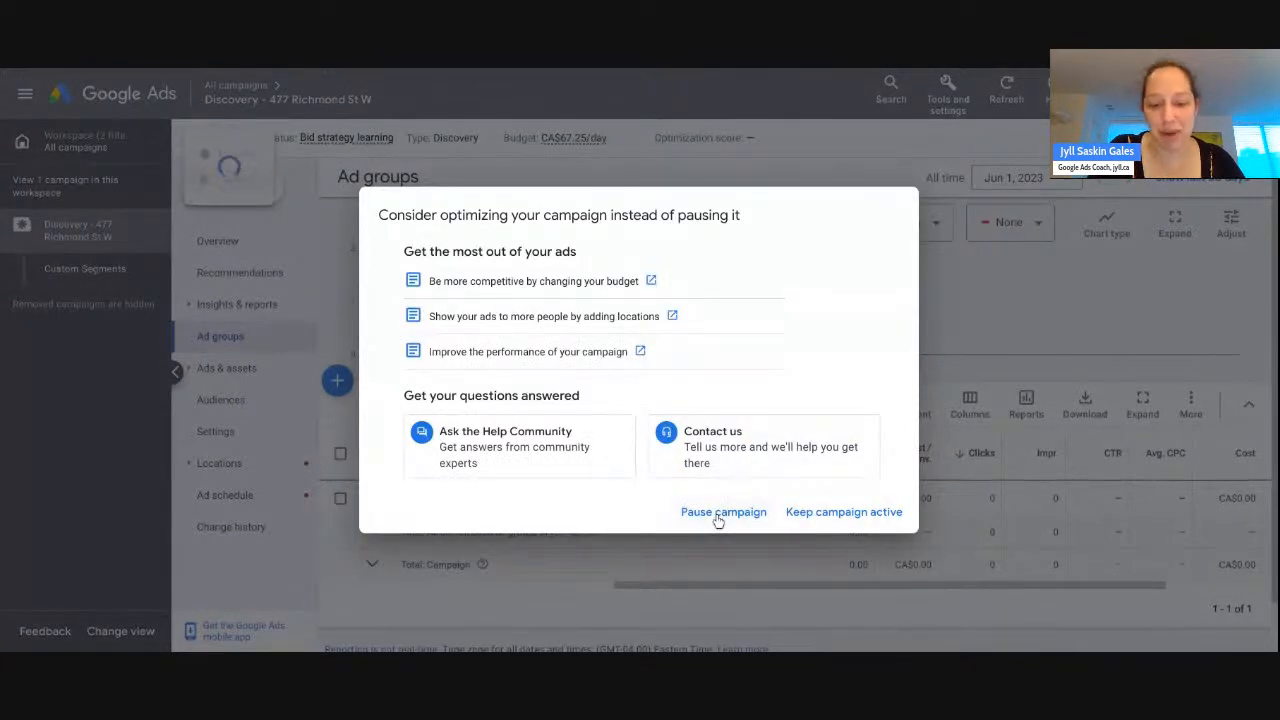
pyautogui.click(718, 513)
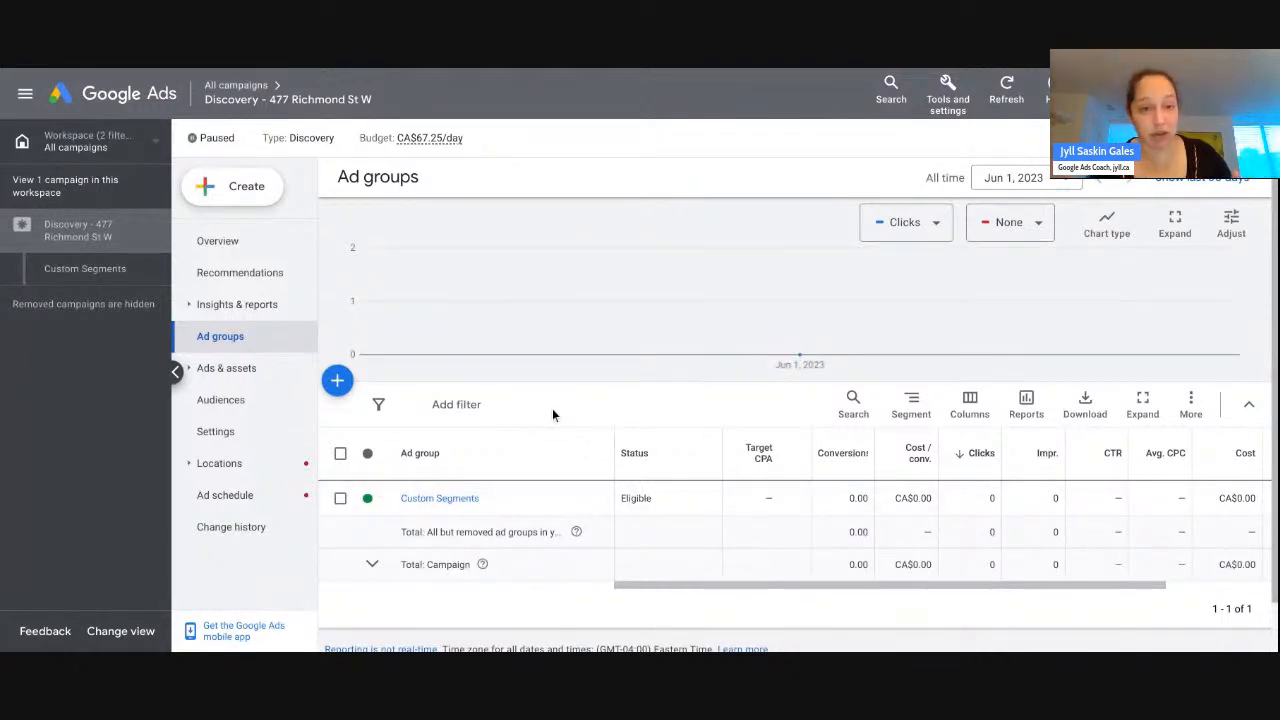
# - Change the campaign's daily budget from CA$67.25 to CA$40.00 and save
pyautogui.click(477, 137)
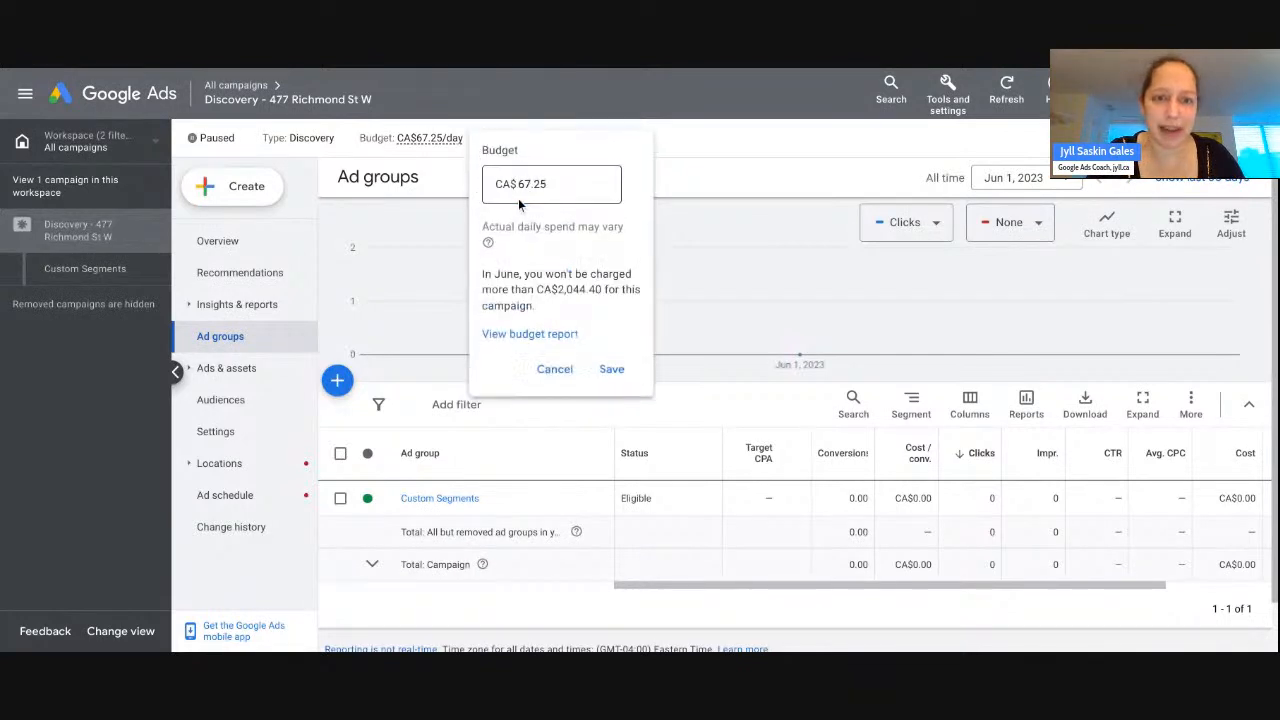
pyautogui.doubleClick(551, 186)
pyautogui.write('40')
pyautogui.click(612, 370)
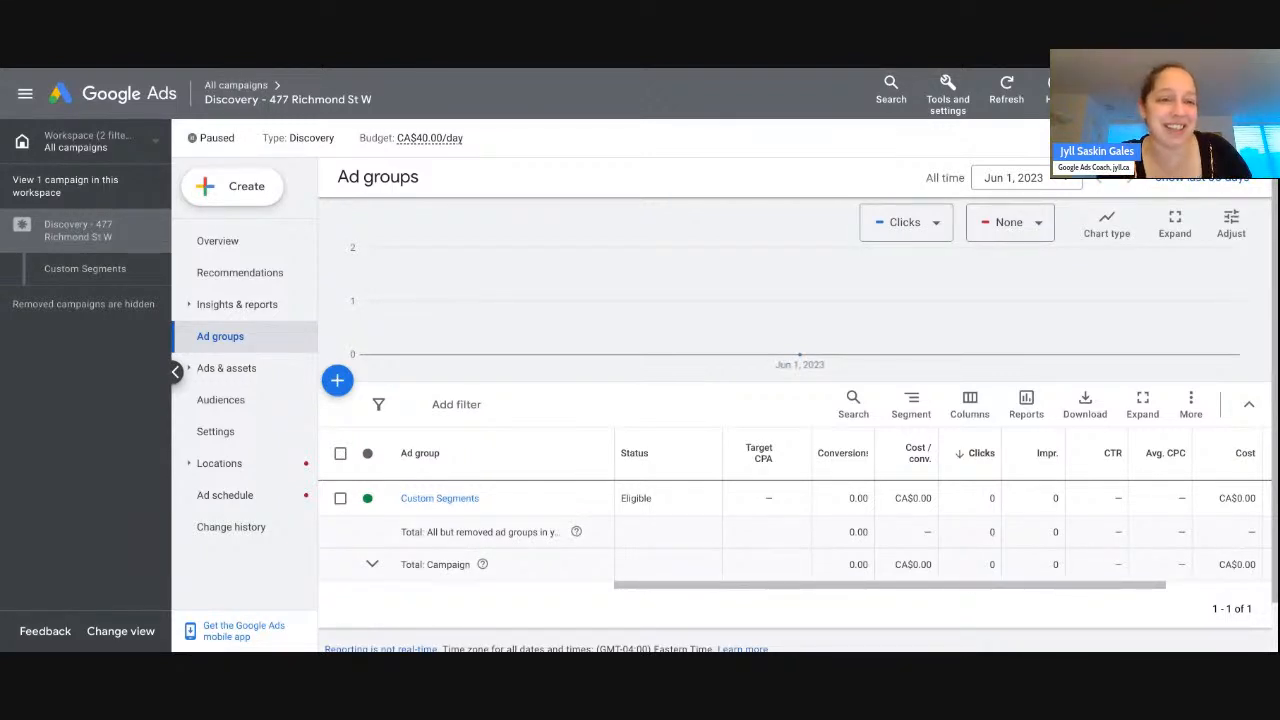
# - Open the Custom Segments ad group, review its Discovery ad, then view its Audience page
pyautogui.click(464, 500)
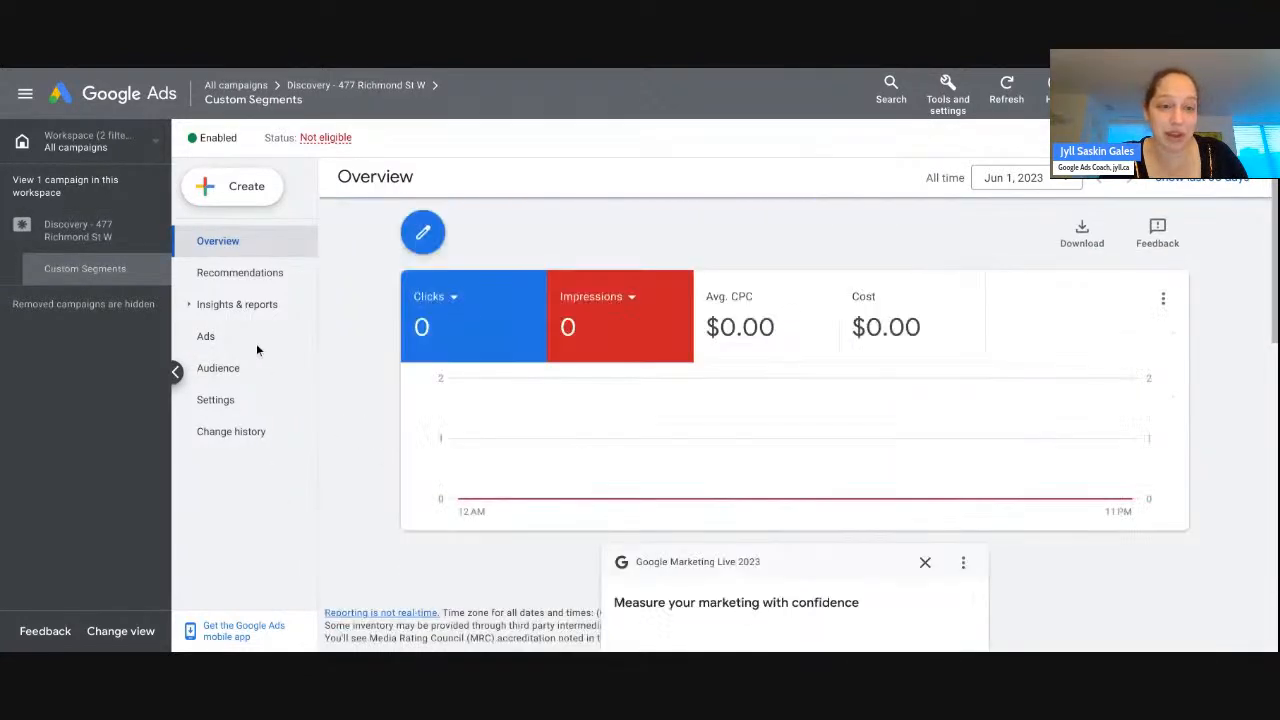
pyautogui.click(256, 345)
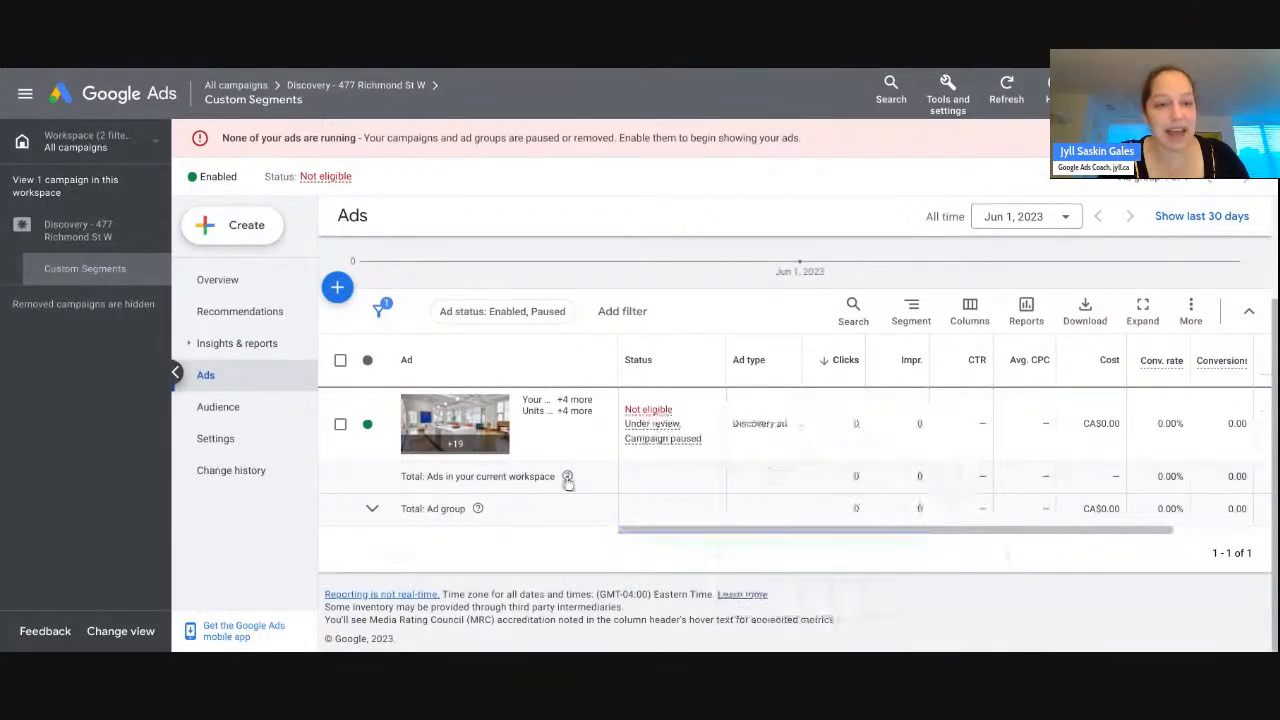
pyautogui.click(245, 410)
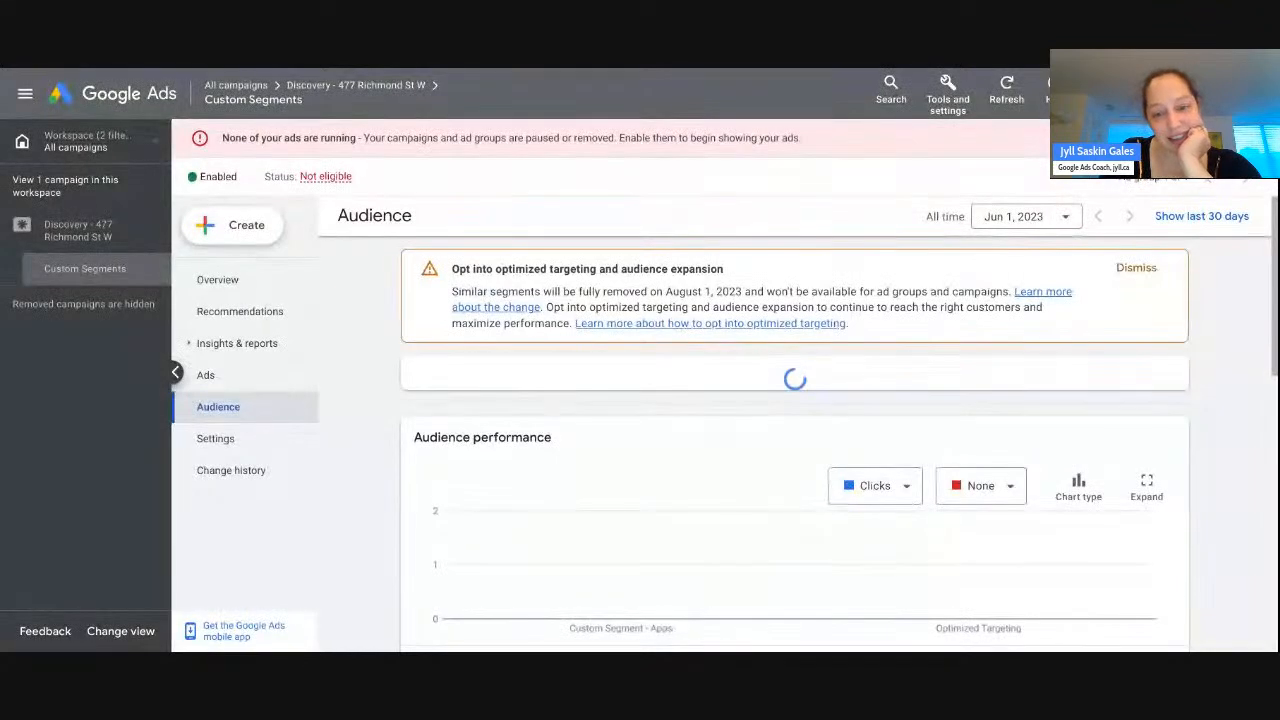
# - Show the Audience performance table and review the Custom Segment - Apps card
pyautogui.scroll(-3, 581, 407)
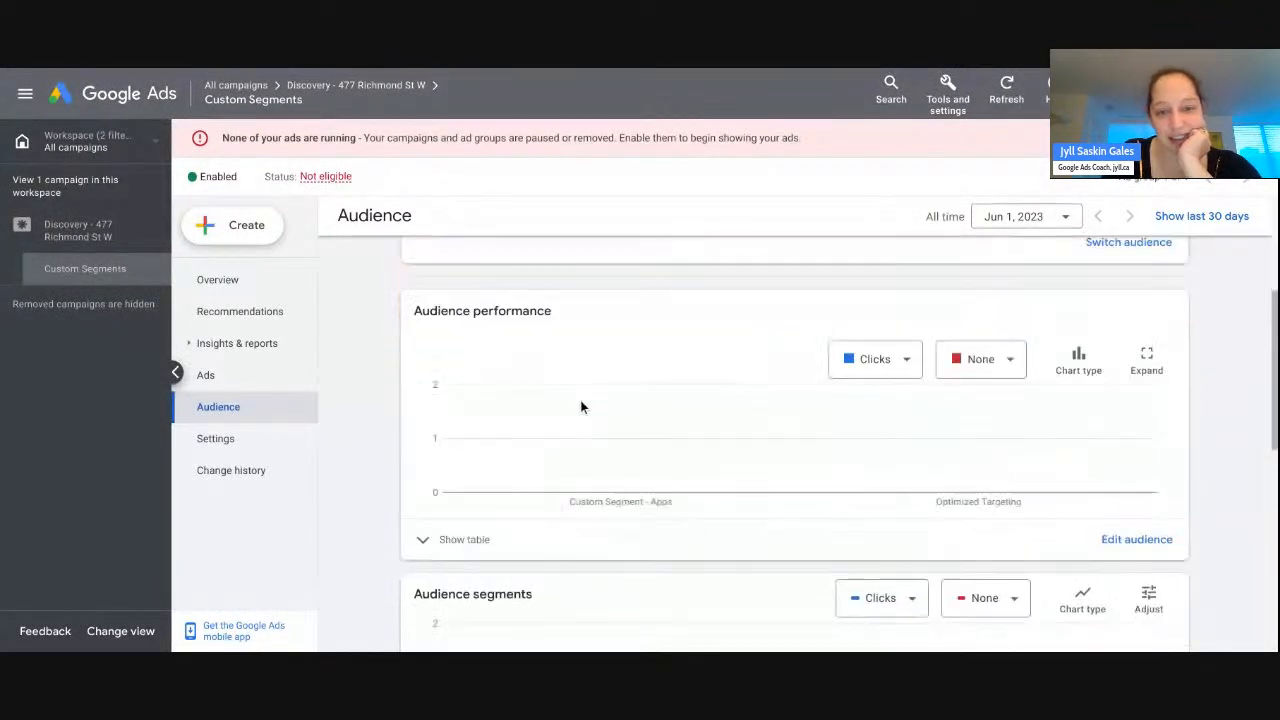
pyautogui.scroll(-1, 582, 407)
pyautogui.scroll(1, 475, 514)
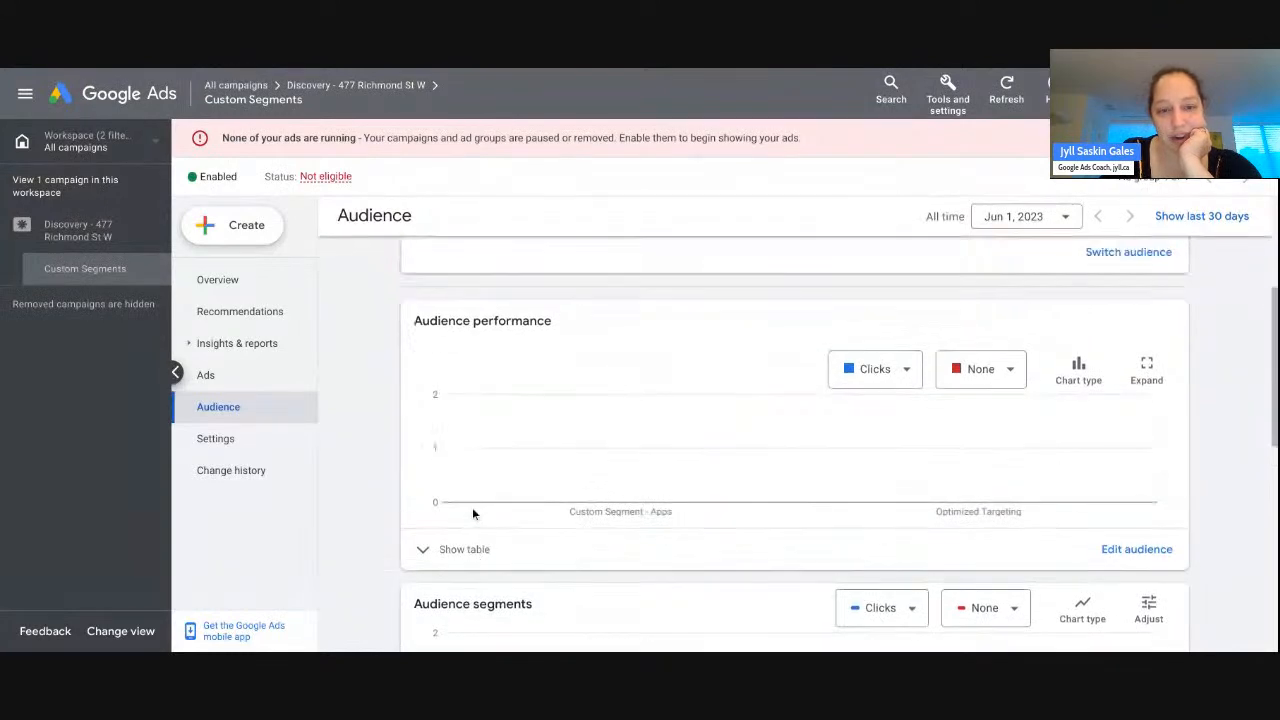
pyautogui.scroll(3, 475, 514)
pyautogui.scroll(-3, 625, 362)
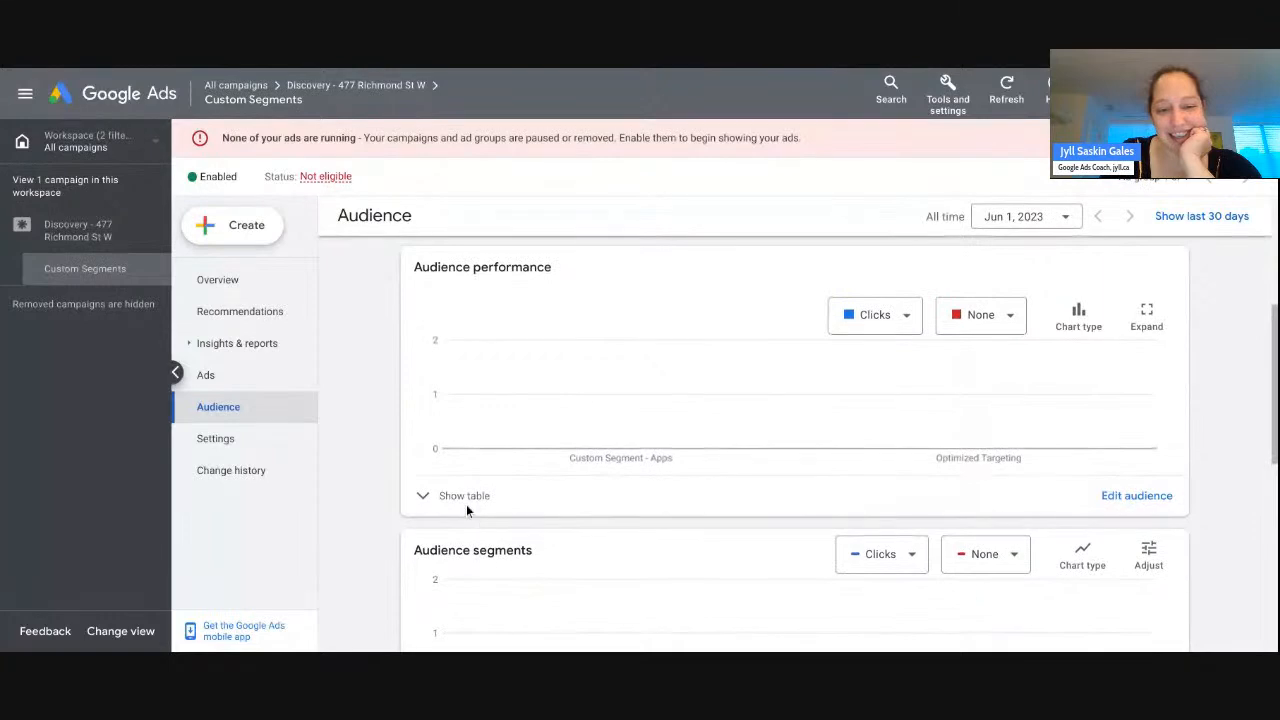
pyautogui.click(465, 503)
pyautogui.scroll(-2, 467, 506)
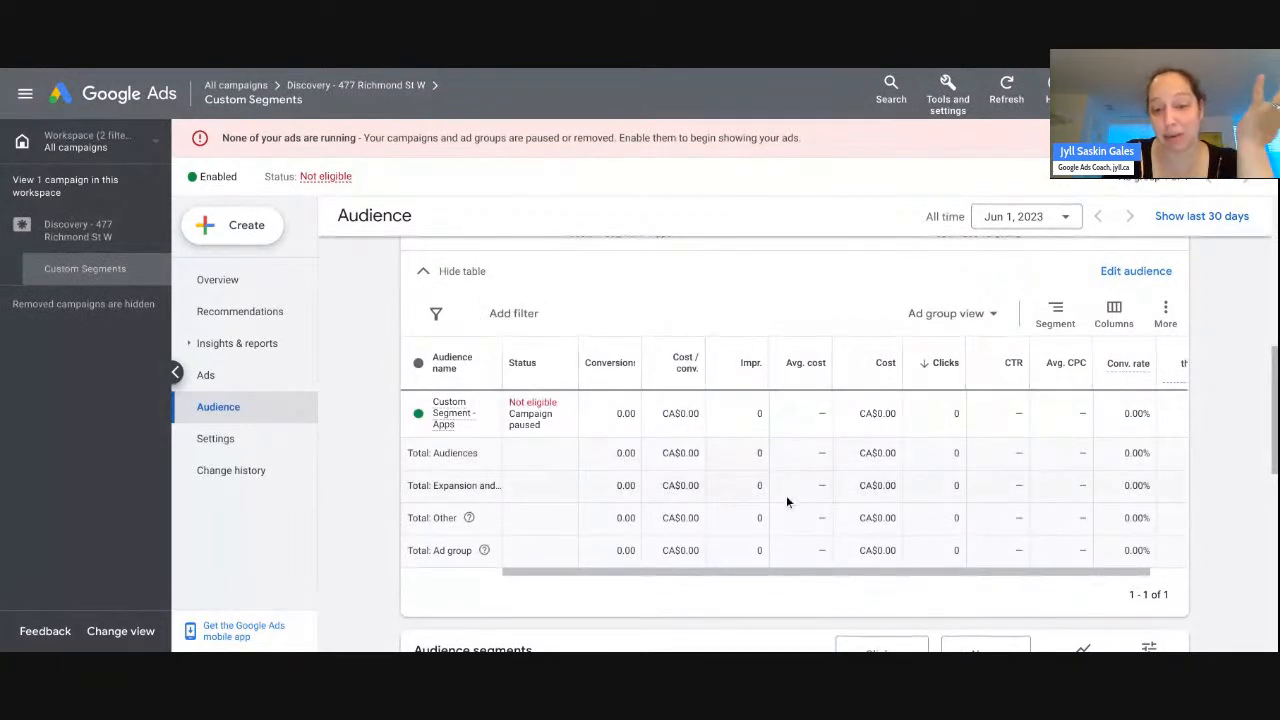
pyautogui.scroll(5, 760, 500)
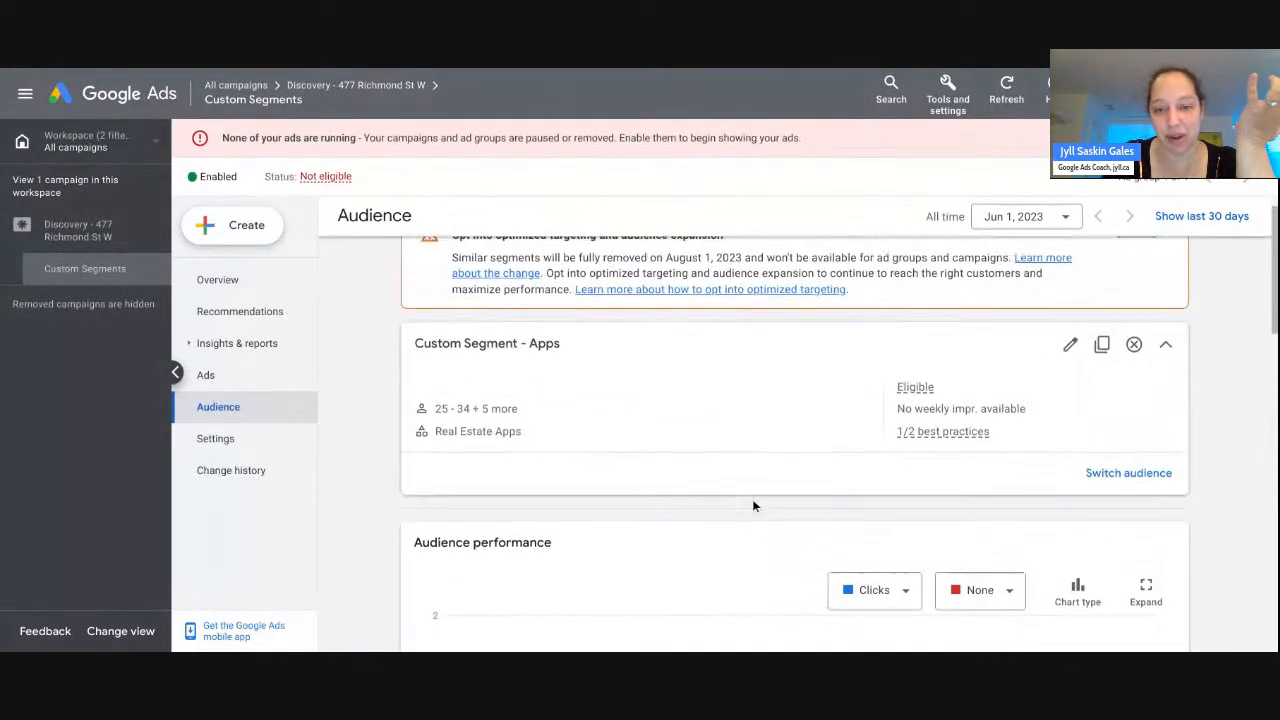